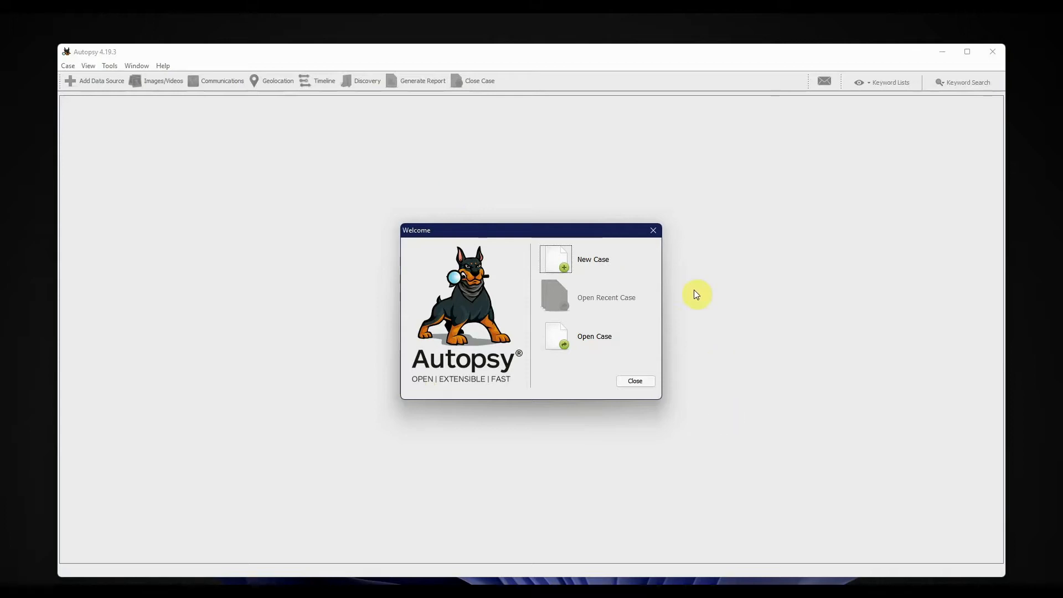
- Create a new single-user case named "Forensic investigation HTC" in the default Documents base directory and continue to the optional information
{"action": "left_click", "coordinate": [565, 270]}
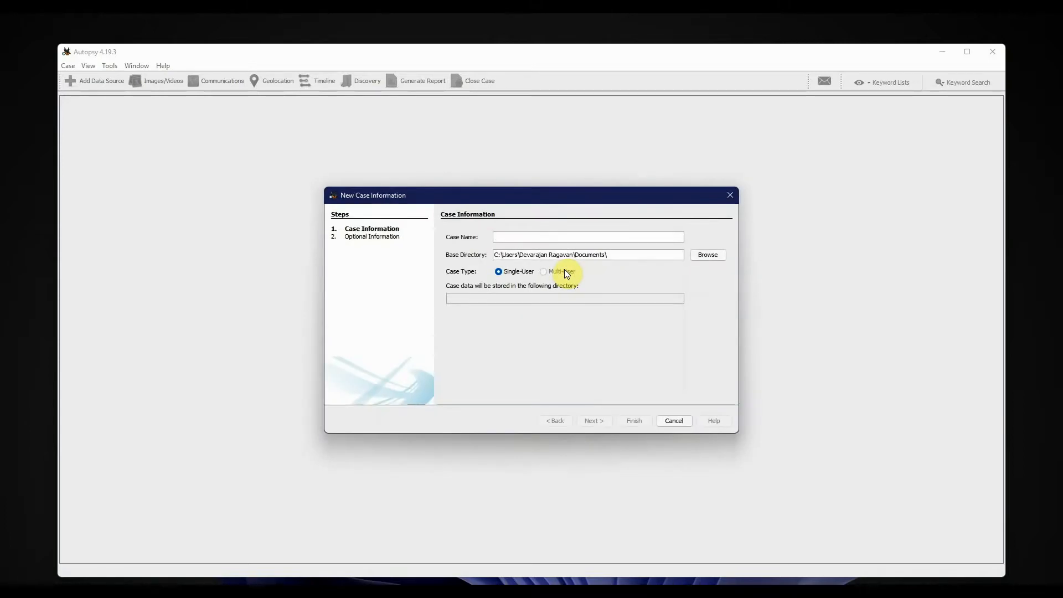
{"action": "type", "text": "F"}
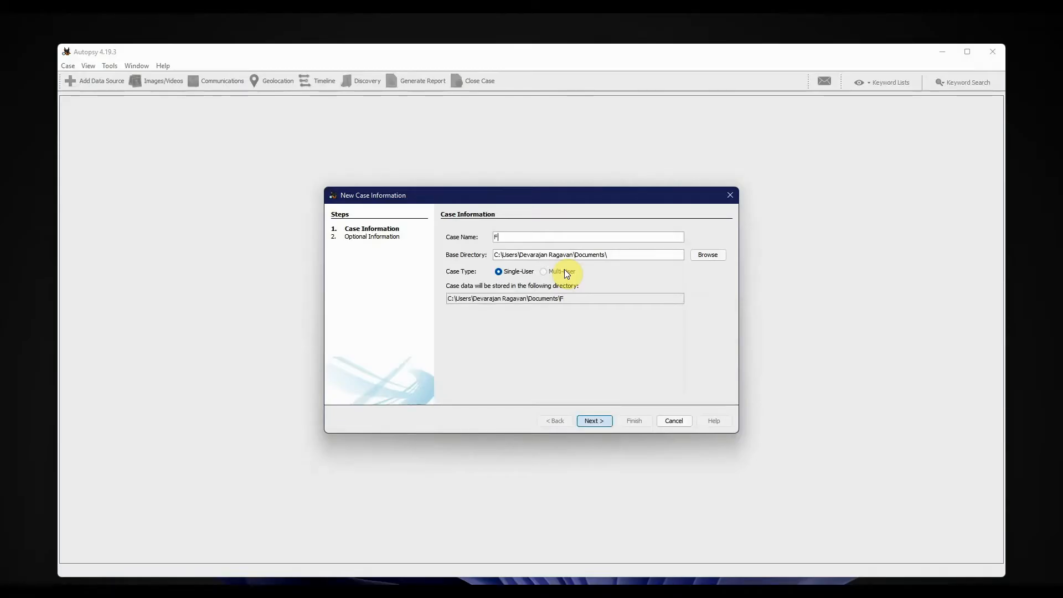
{"action": "type", "text": "orensic investigation HTC"}
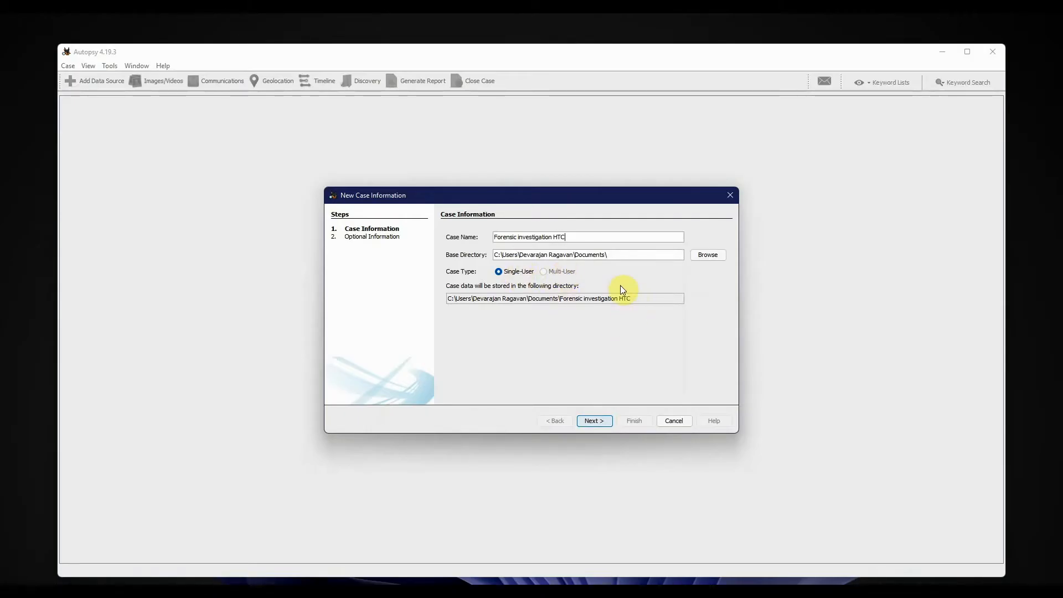
{"action": "left_click", "coordinate": [605, 420]}
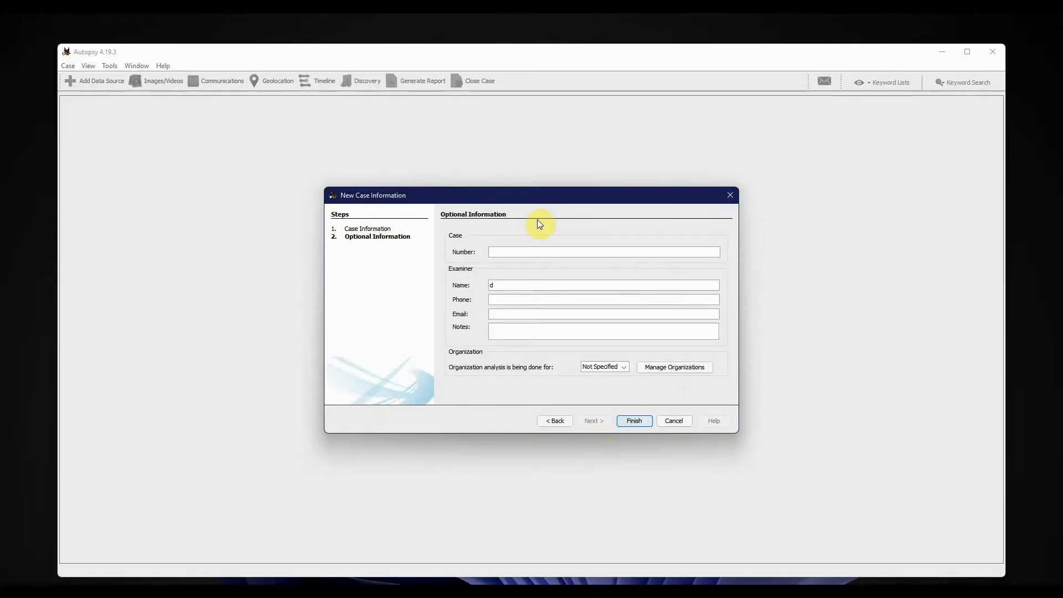
- Enter case number 005 and the examiner's phone number in the optional information, and finish creating the case
{"action": "type", "text": "005"}
{"action": "key", "text": "BackSpace"}
{"action": "left_click", "coordinate": [515, 301]}
{"action": "type", "text": "00000"}
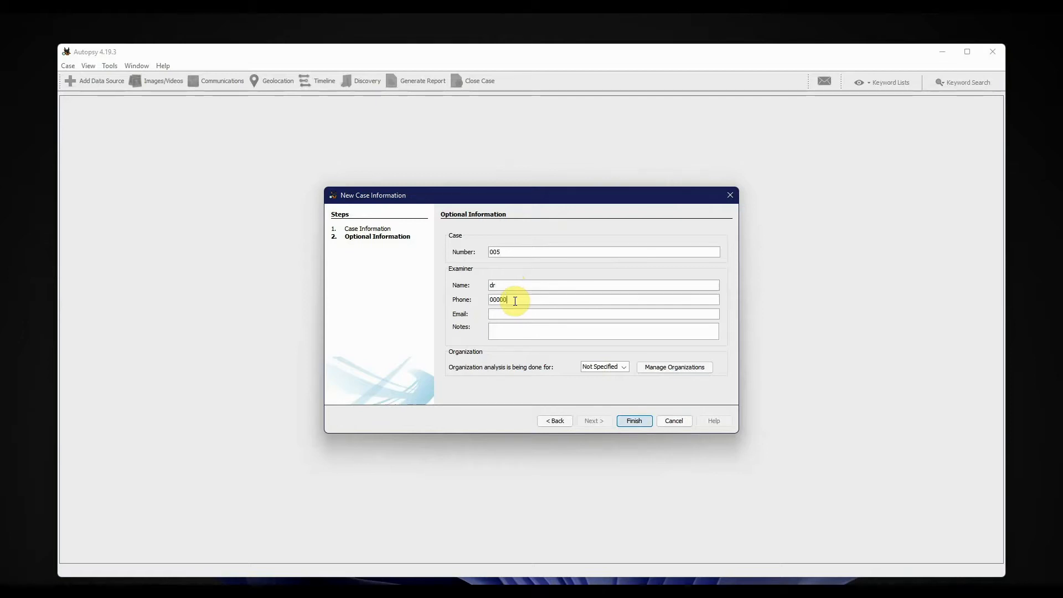
{"action": "left_click", "coordinate": [516, 329]}
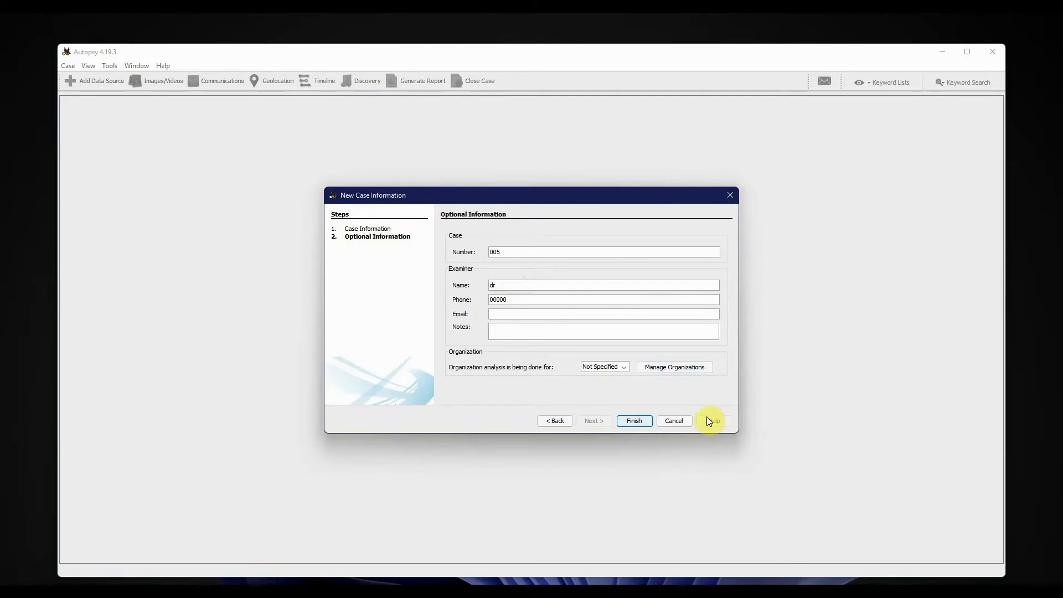
{"action": "left_click", "coordinate": [623, 418]}
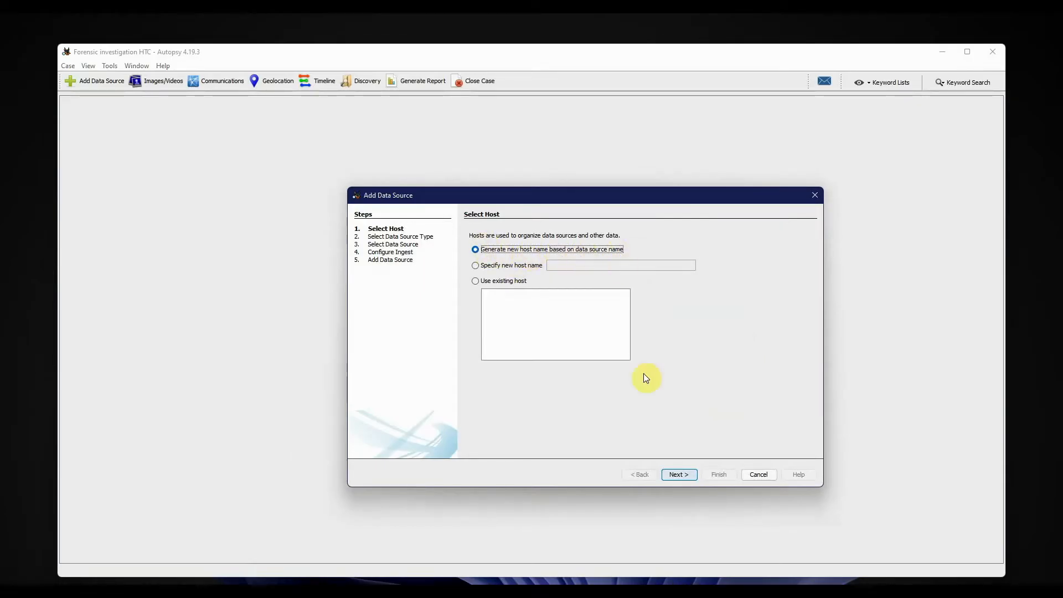
- Keep the host name generated from the data source name and choose Disk Image or VM File as the data source type
{"action": "left_click", "coordinate": [674, 474]}
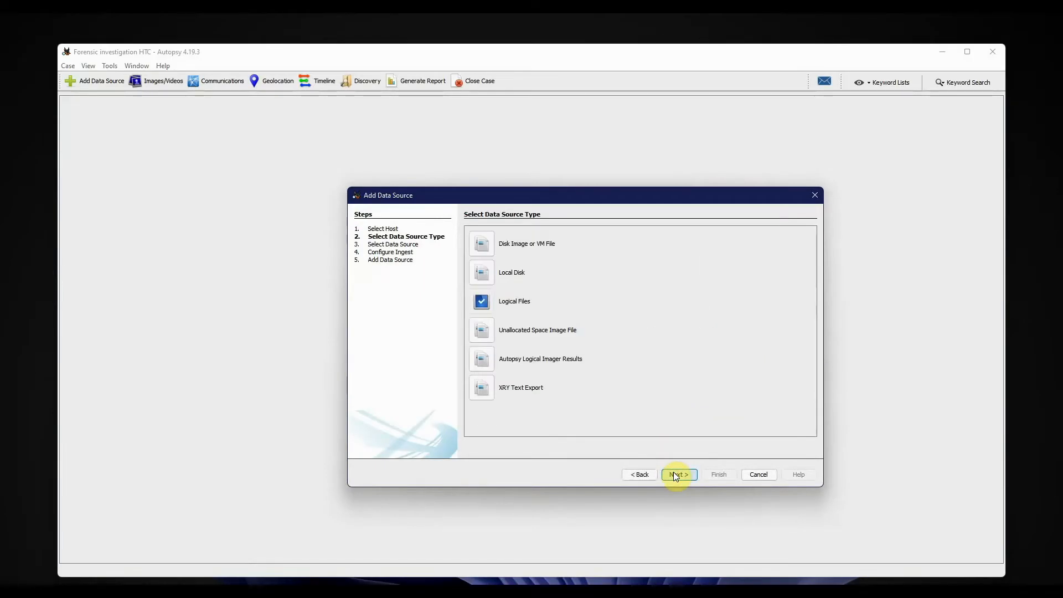
{"action": "left_click", "coordinate": [483, 244]}
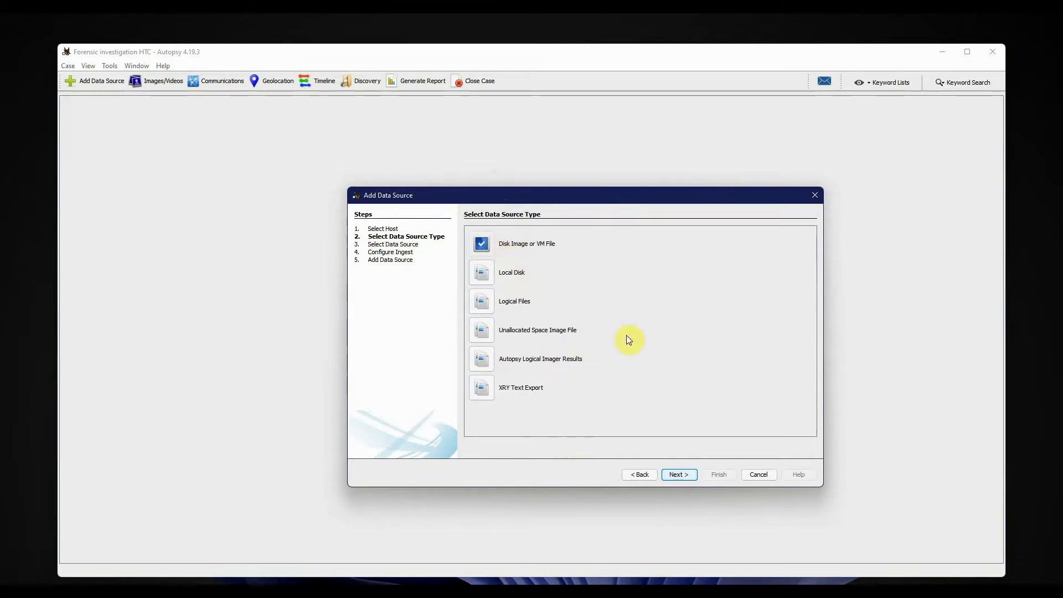
{"action": "left_click", "coordinate": [680, 475]}
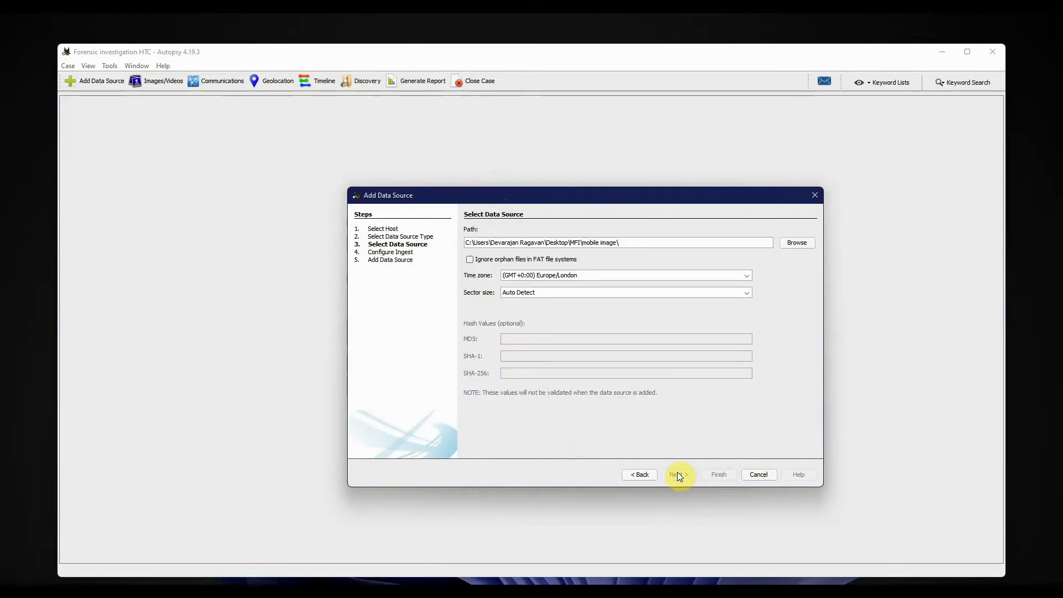
- Select Wildfirephysical.E01 from the mobile image folder as the data source, keeping the Europe/London time zone and Auto Detect sector size
{"action": "left_click", "coordinate": [793, 243]}
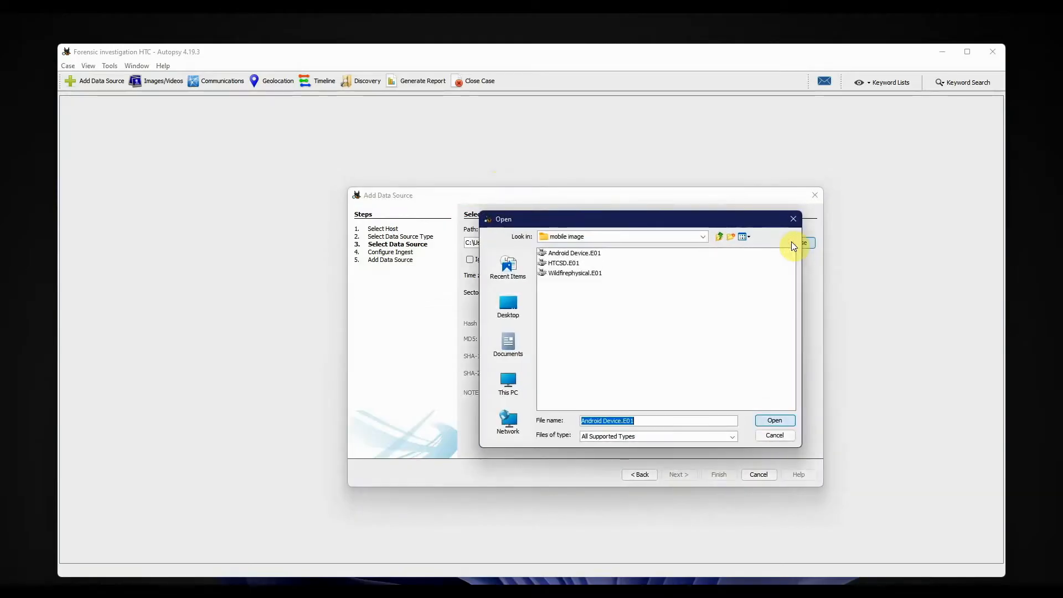
{"action": "left_click", "coordinate": [586, 273]}
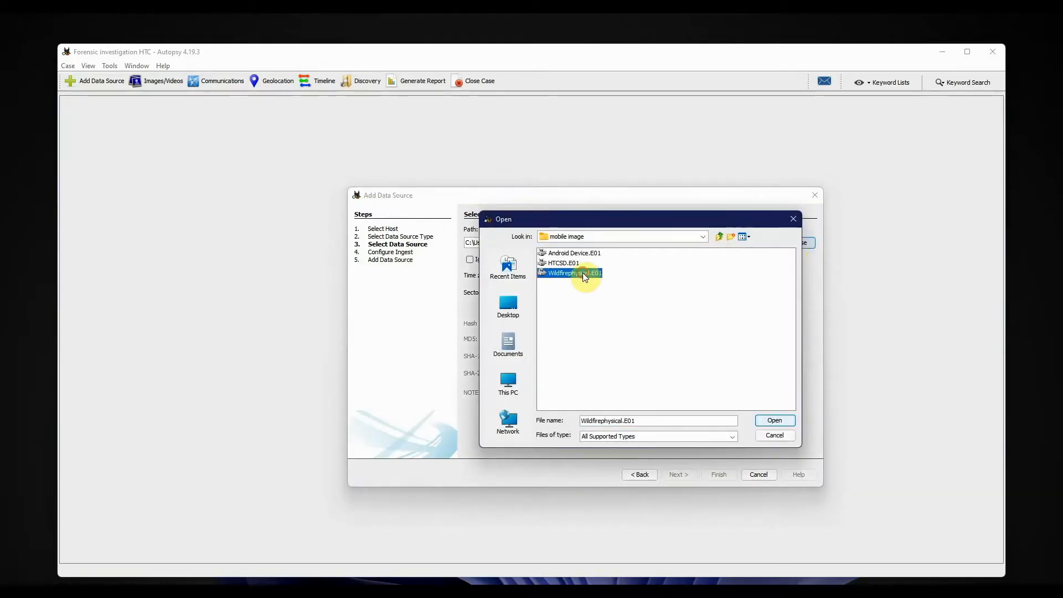
{"action": "left_click", "coordinate": [776, 423]}
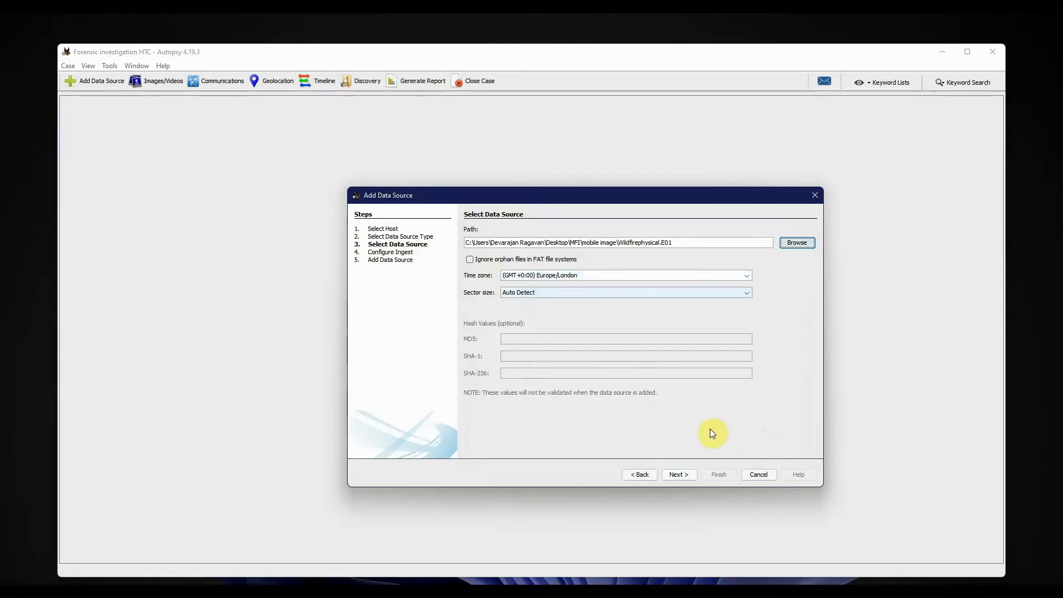
{"action": "left_click", "coordinate": [678, 473]}
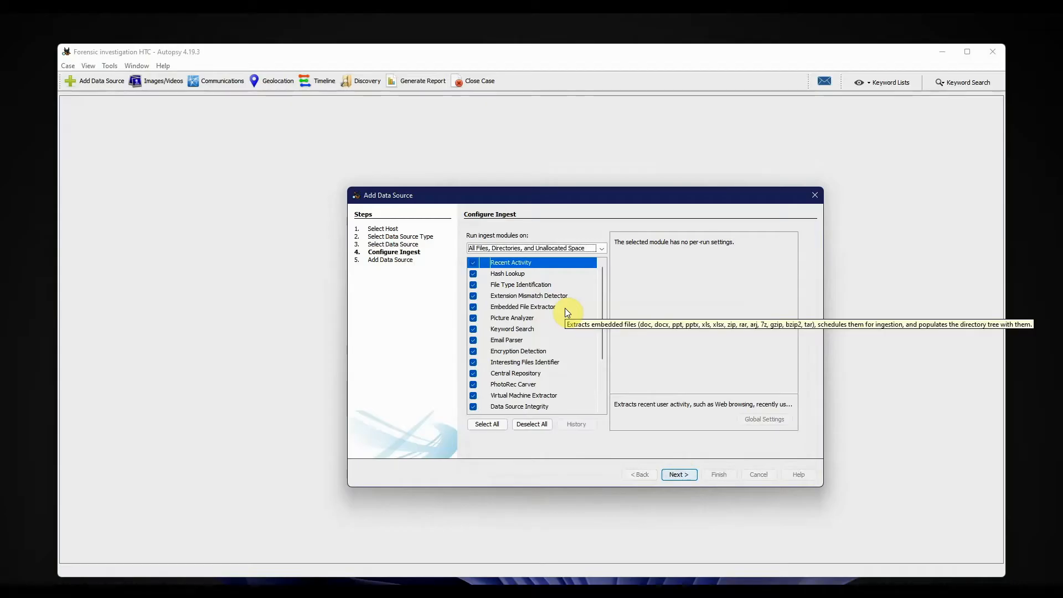
- Review the Keyword Search lists, keep Android Analyzer enabled among the ingest modules, and finish adding the data source with analysis running
{"action": "left_click", "coordinate": [522, 328]}
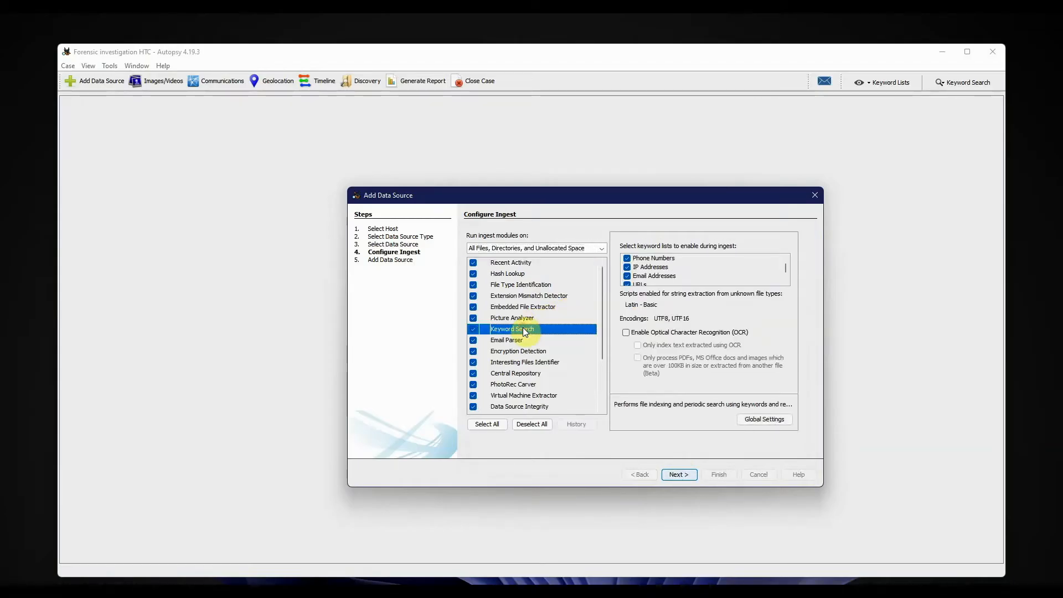
{"action": "scroll", "coordinate": [769, 267], "scroll_direction": "down", "scroll_amount": 1}
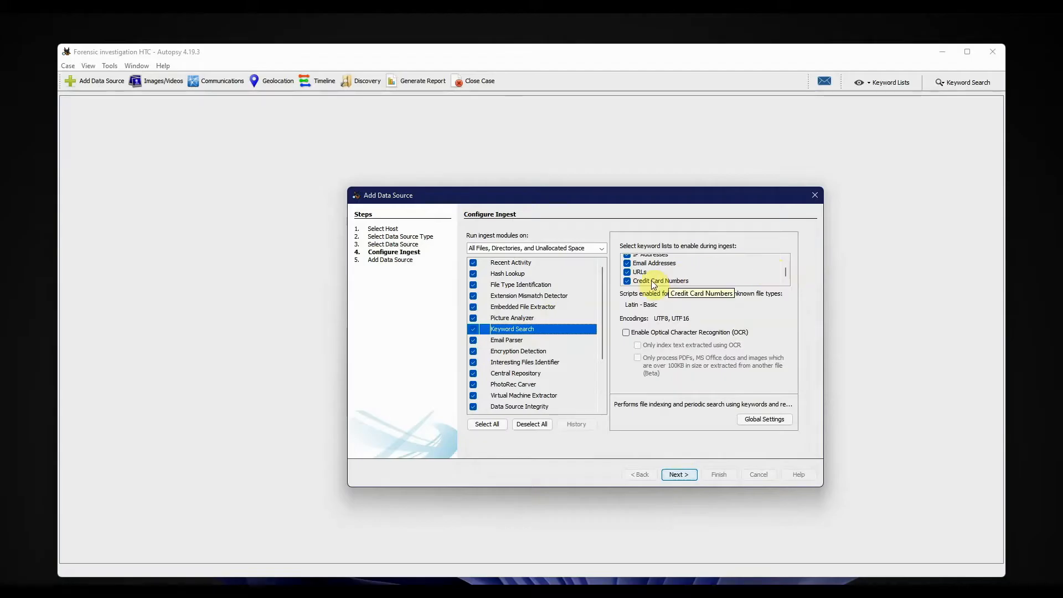
{"action": "scroll", "coordinate": [645, 268], "scroll_direction": "up", "scroll_amount": 2}
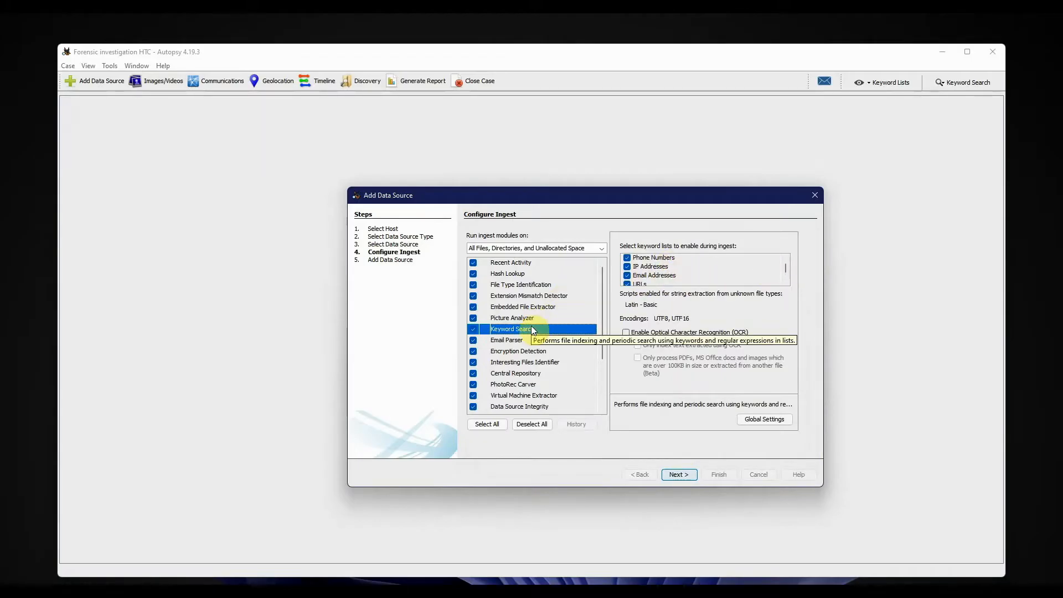
{"action": "scroll", "coordinate": [534, 329], "scroll_direction": "down", "scroll_amount": 3}
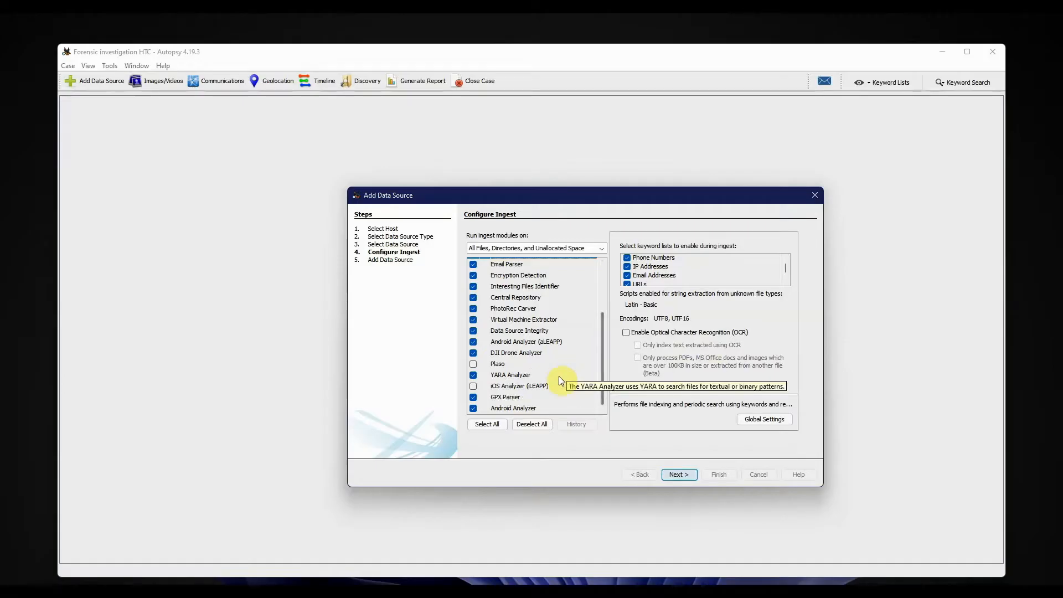
{"action": "left_click", "coordinate": [474, 410]}
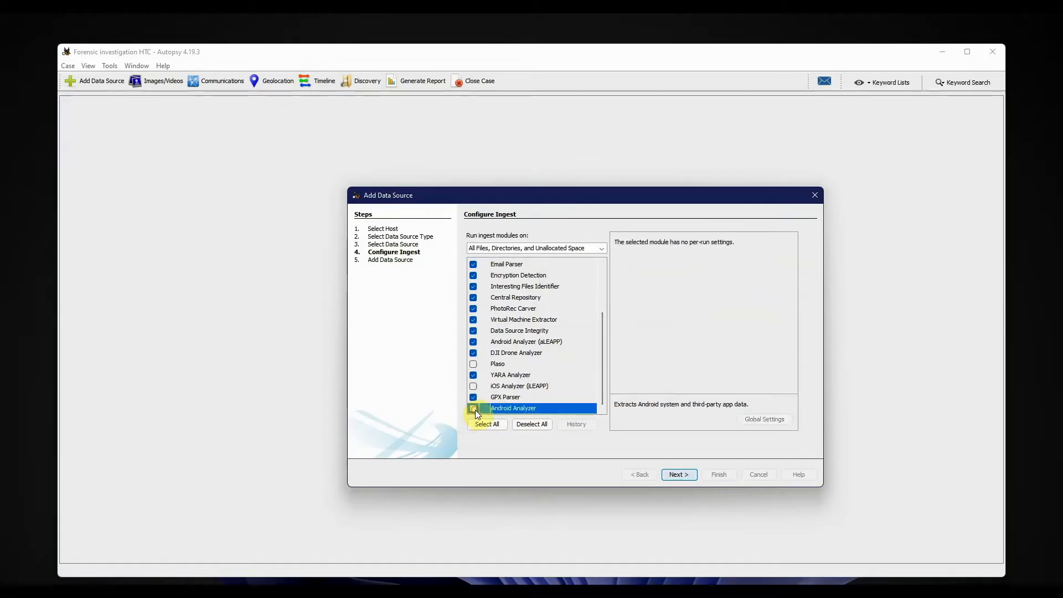
{"action": "left_click", "coordinate": [473, 408]}
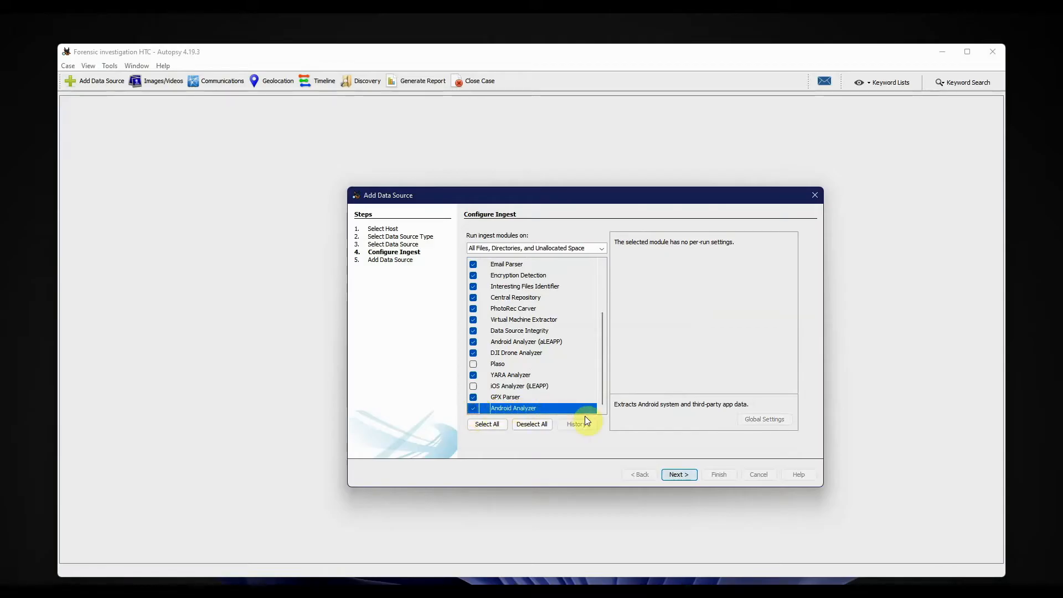
{"action": "left_click", "coordinate": [678, 474]}
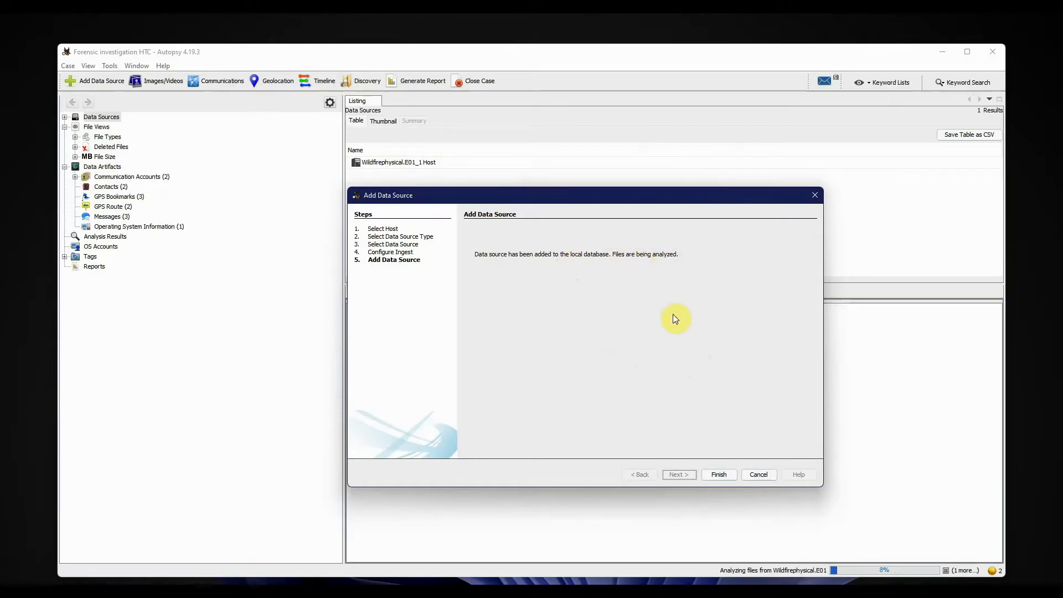
{"action": "left_click", "coordinate": [719, 475]}
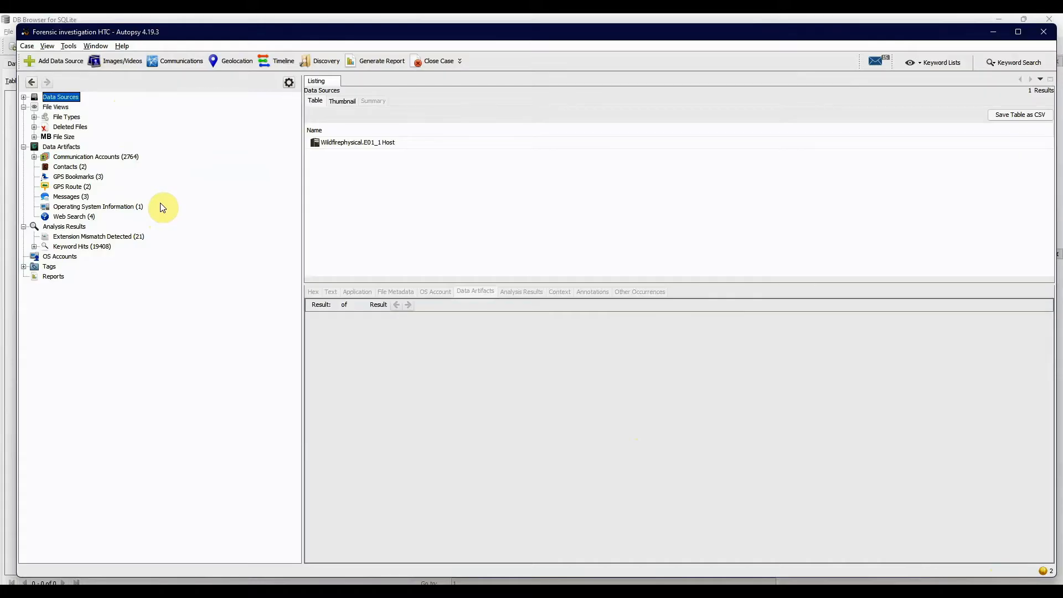
- Switch to DB Browser for SQLite to view its window, and return to the Autopsy case
{"action": "left_click", "coordinate": [250, 17]}
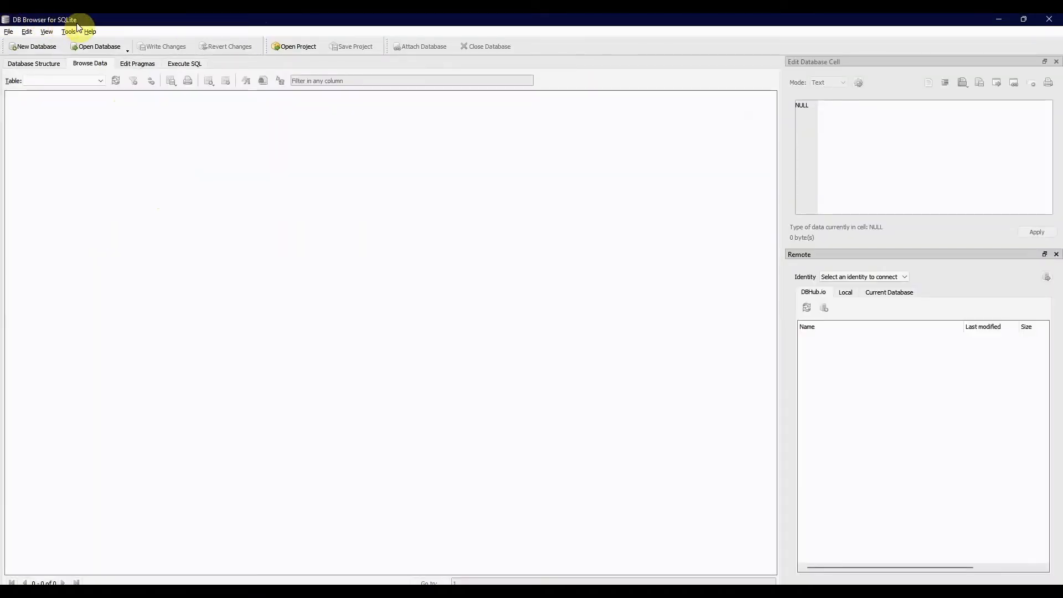
{"action": "key", "text": "alt+Tab"}
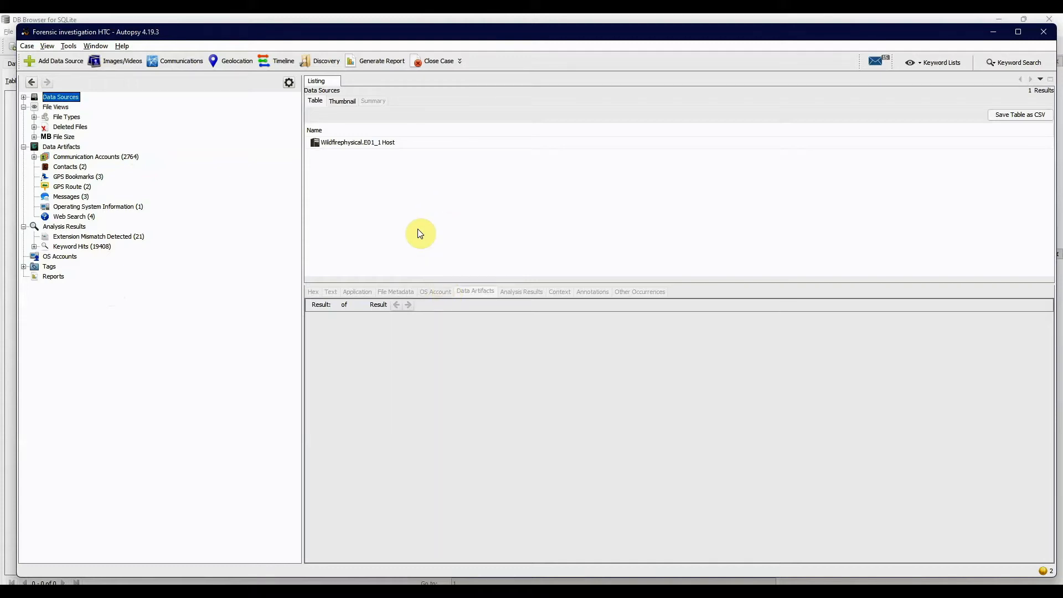
{"action": "left_click", "coordinate": [225, 18]}
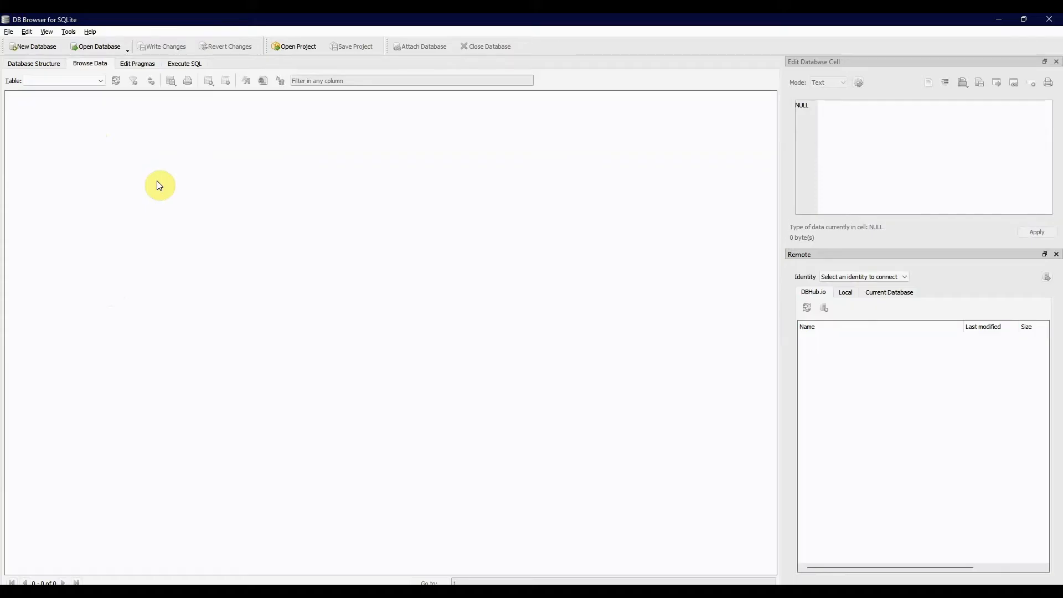
{"action": "key", "text": "alt+Tab"}
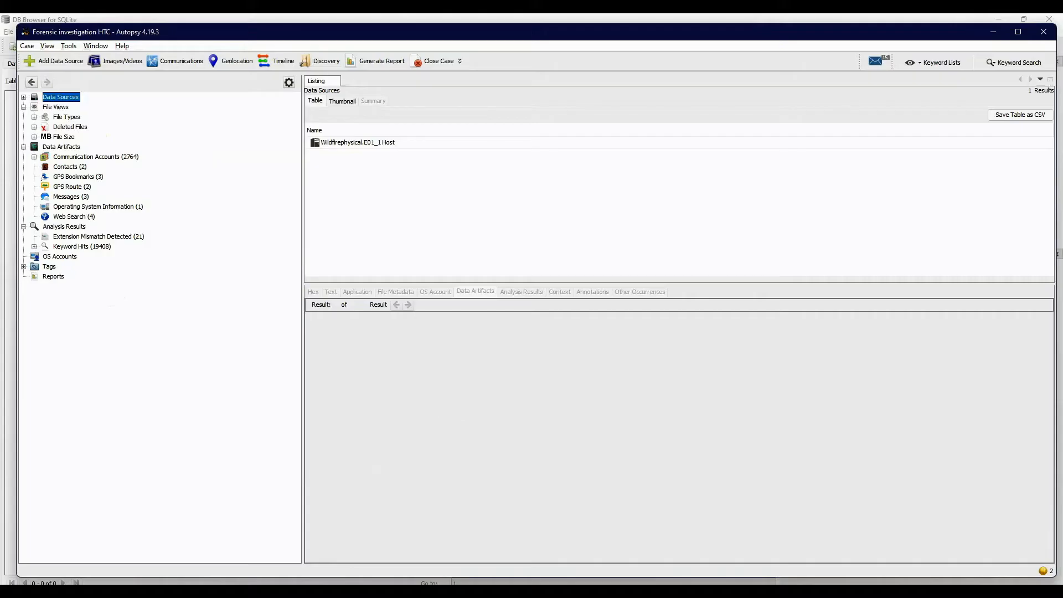
{"action": "left_click", "coordinate": [313, 592]}
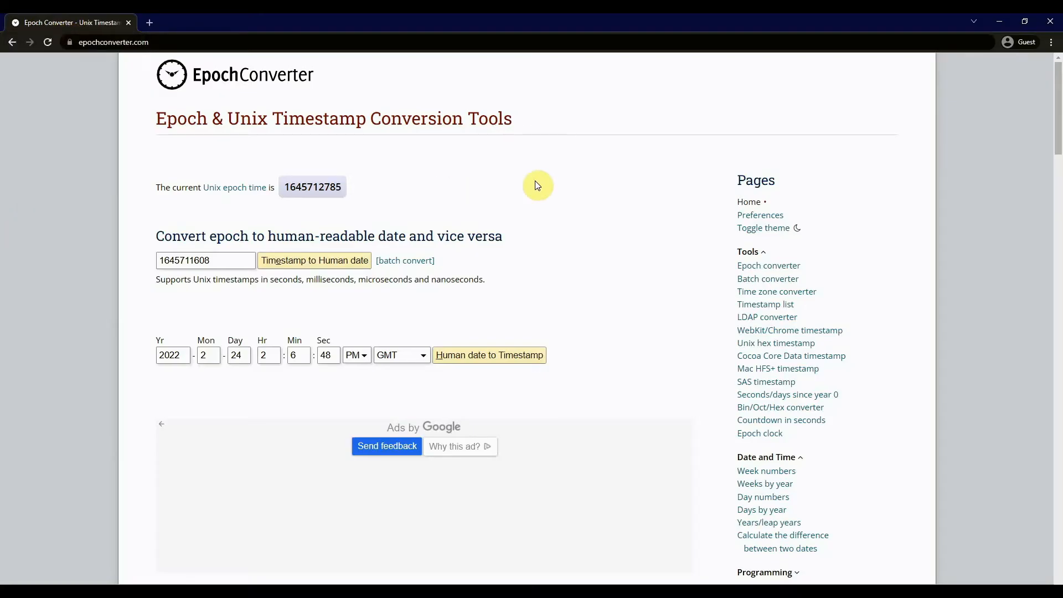
{"action": "key", "text": "alt+Tab"}
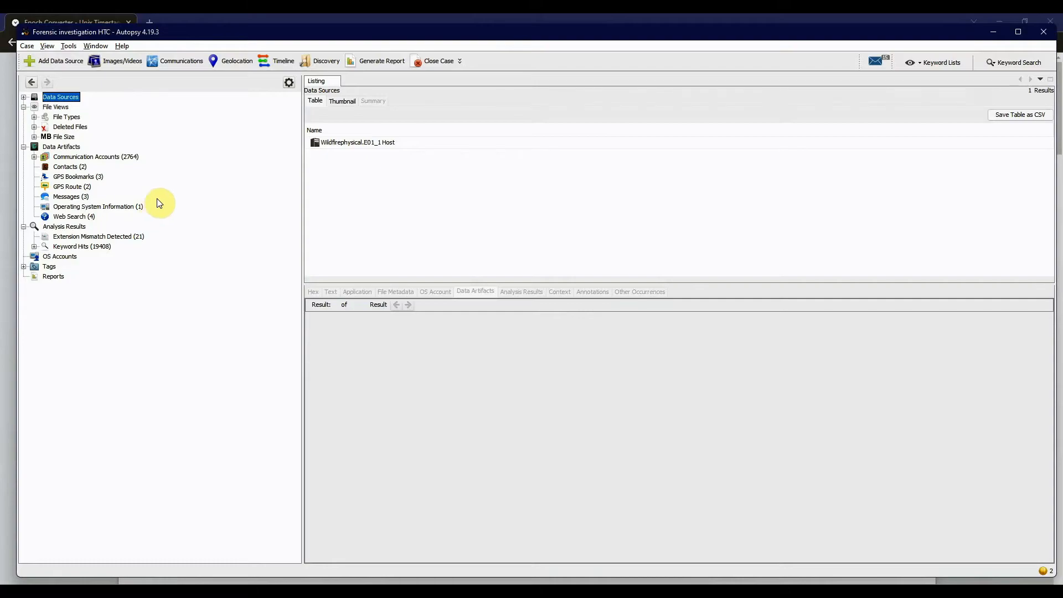
{"action": "key", "text": "alt+Tab"}
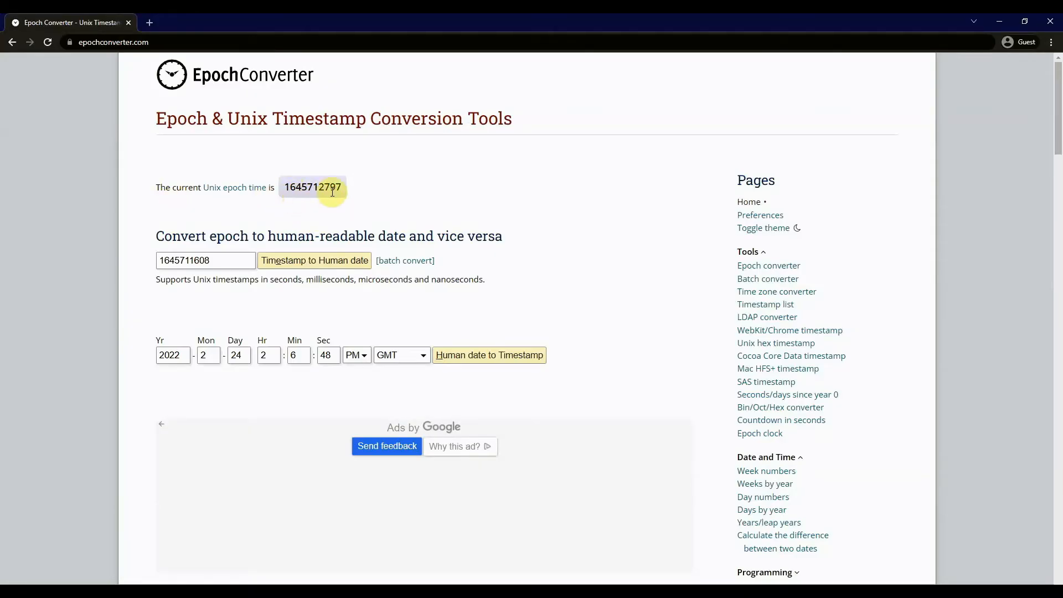
{"action": "left_click_drag", "start_coordinate": [340, 187], "coordinate": [282, 186]}
{"action": "key", "text": "ctrl+c"}
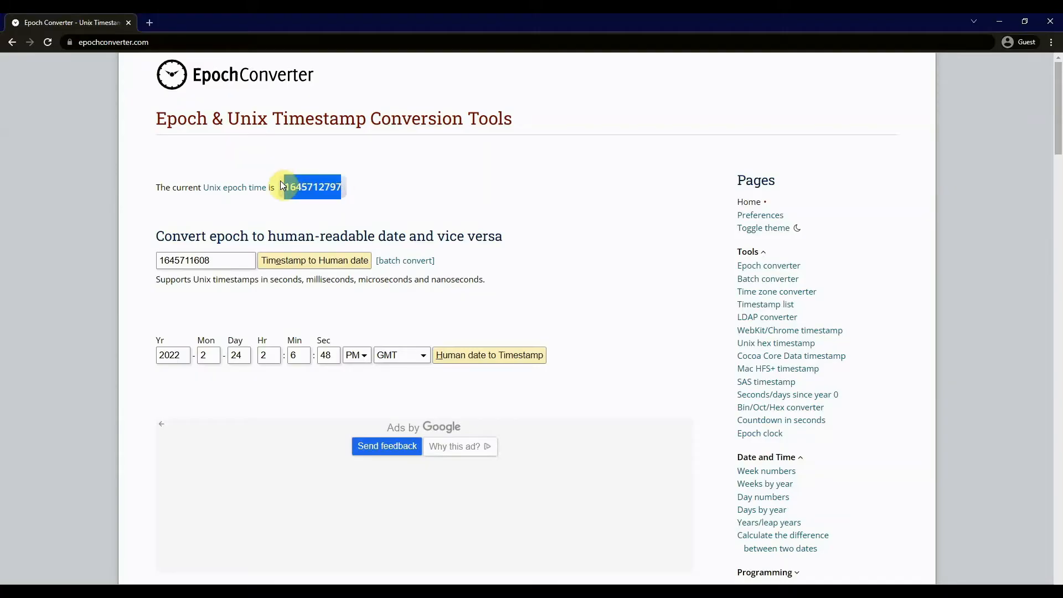
{"action": "left_click_drag", "start_coordinate": [244, 261], "coordinate": [134, 266]}
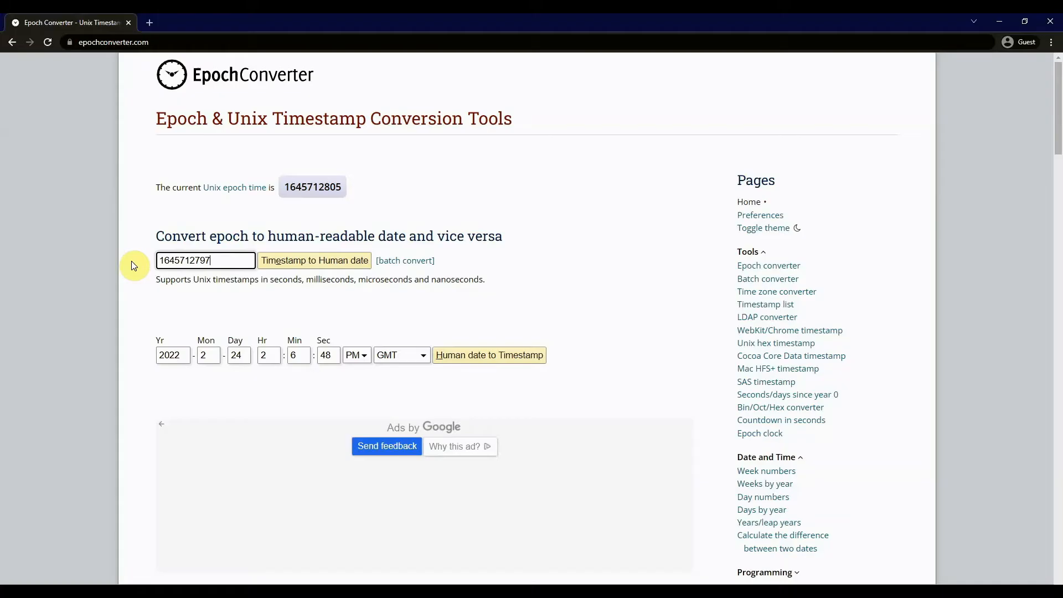
{"action": "key", "text": "ctrl+v"}
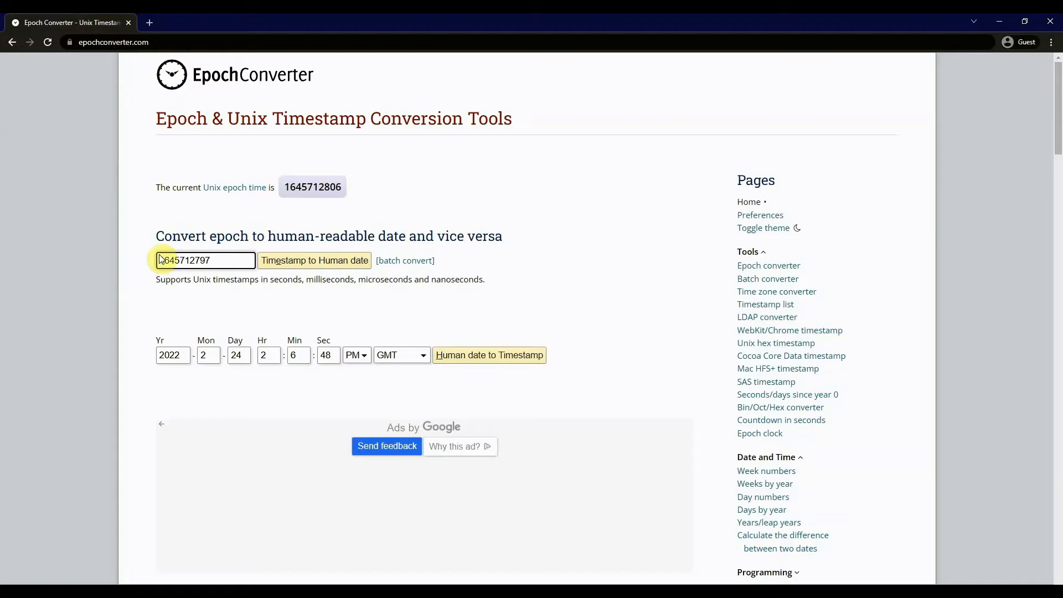
{"action": "left_click", "coordinate": [301, 261]}
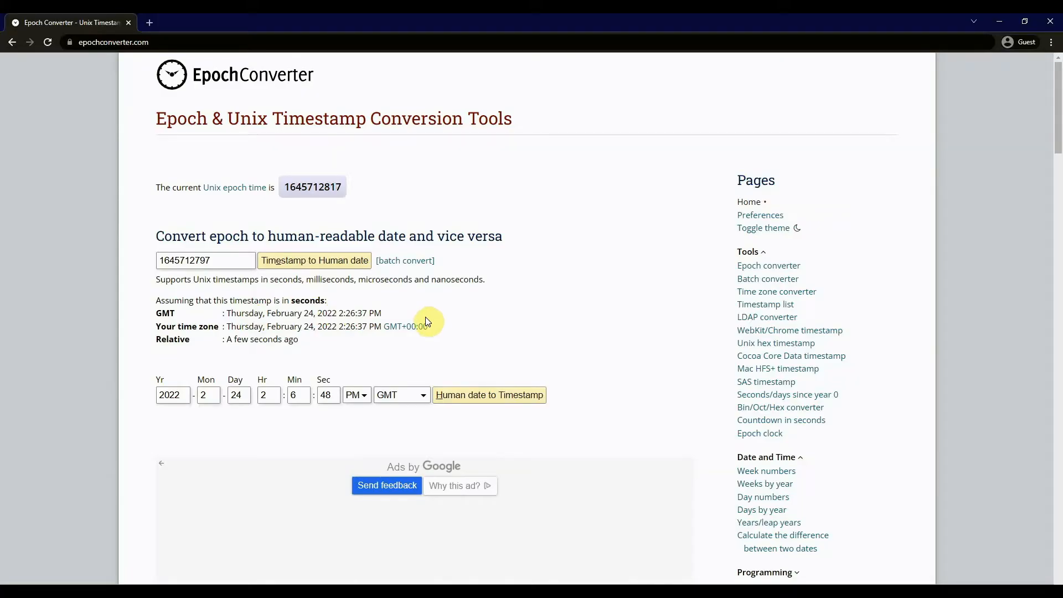
{"action": "key", "text": "alt+Tab"}
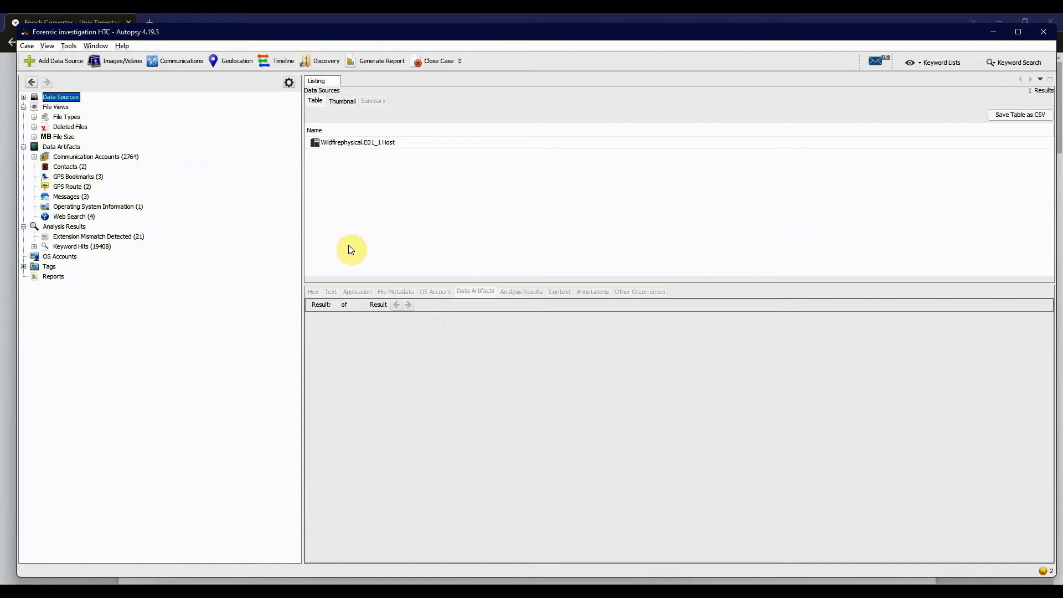
{"action": "key", "text": "alt+Tab"}
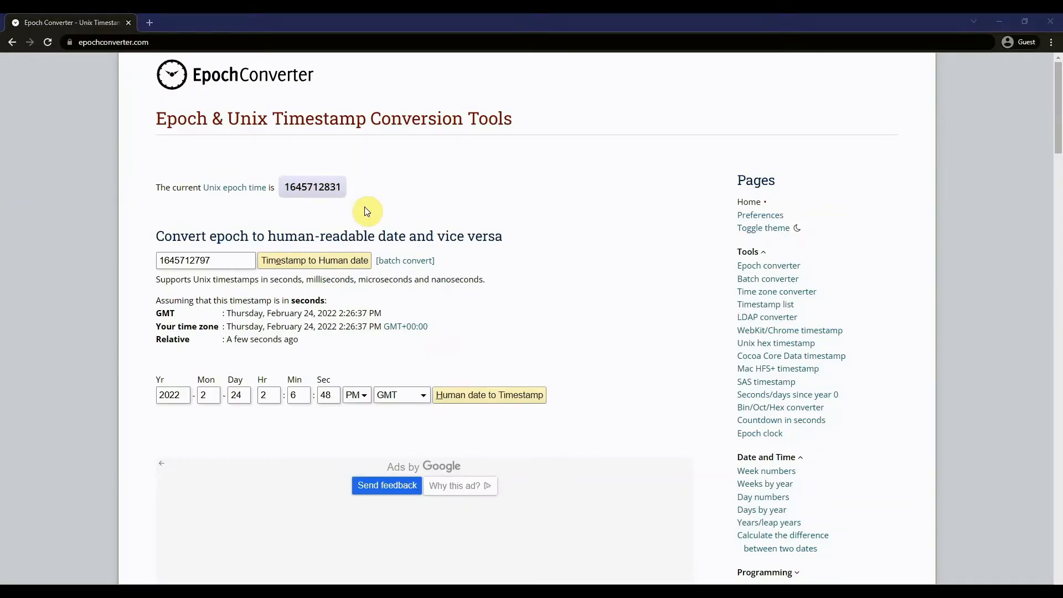
- Switch back to Autopsy, view the Wildfirephysical.E01 host, and expand the File Views down to the file types listed by extension
{"action": "key", "text": "alt+Tab"}
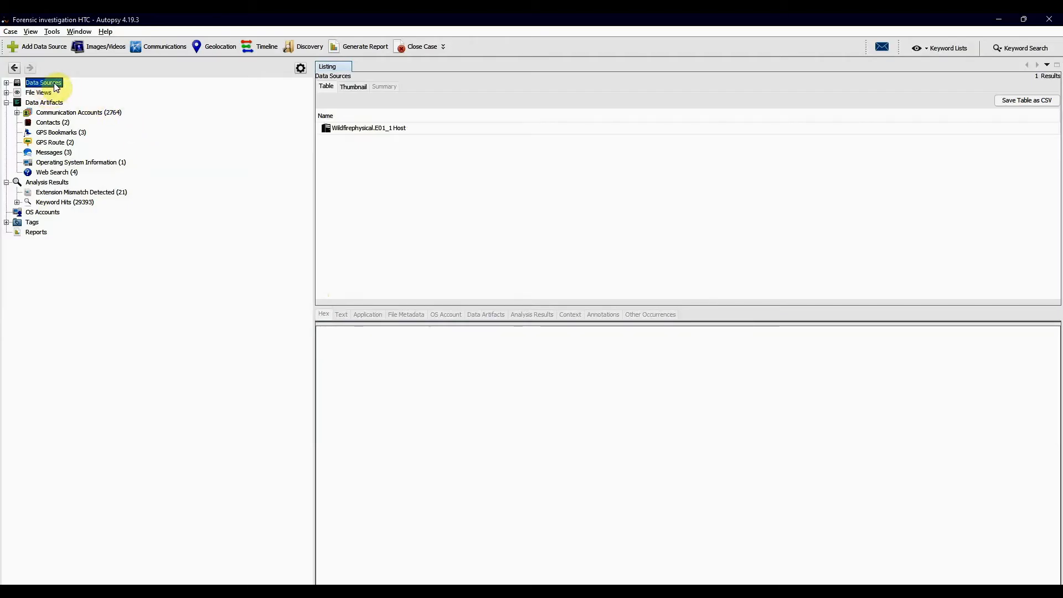
{"action": "left_click", "coordinate": [387, 130]}
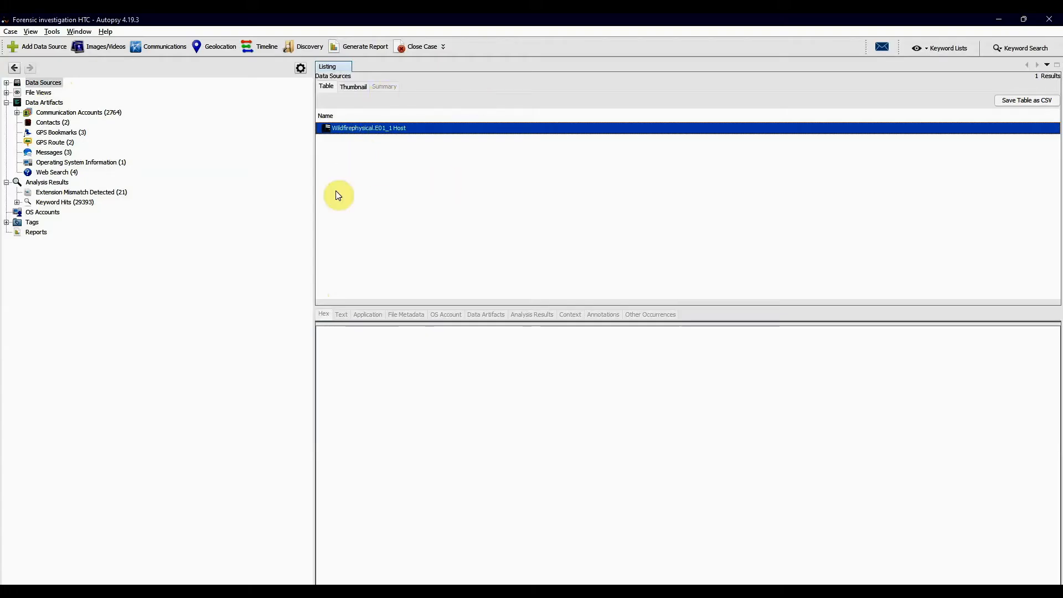
{"action": "left_click", "coordinate": [38, 93]}
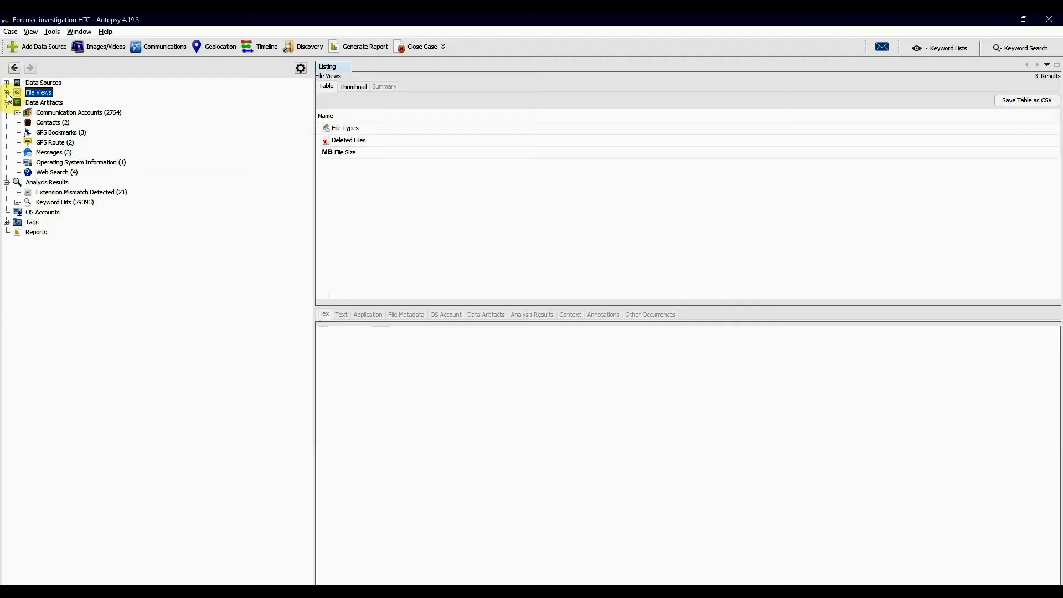
{"action": "left_click", "coordinate": [7, 93]}
{"action": "left_click", "coordinate": [53, 103]}
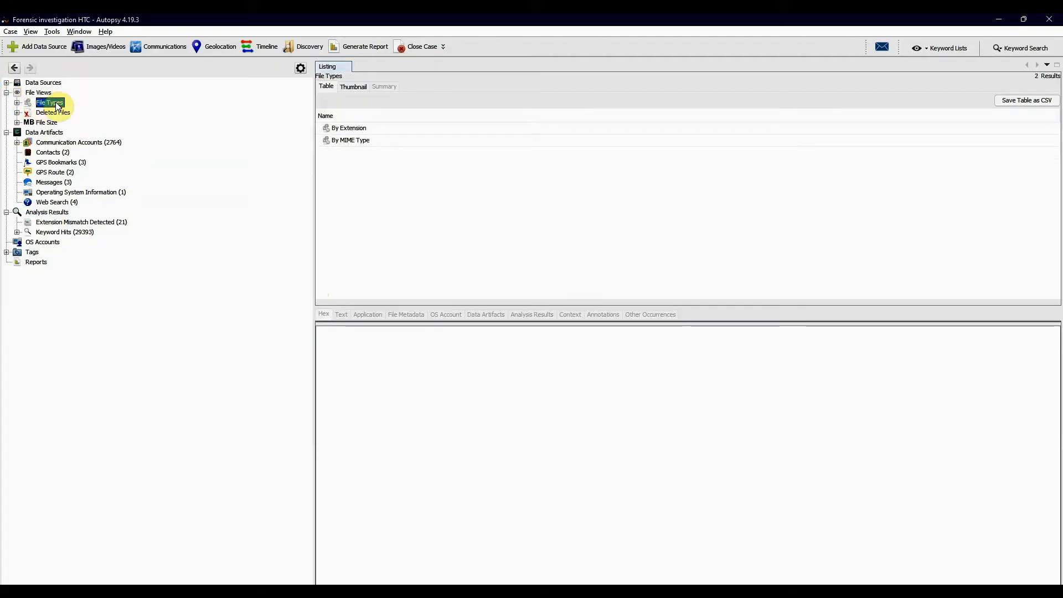
{"action": "left_click", "coordinate": [17, 103]}
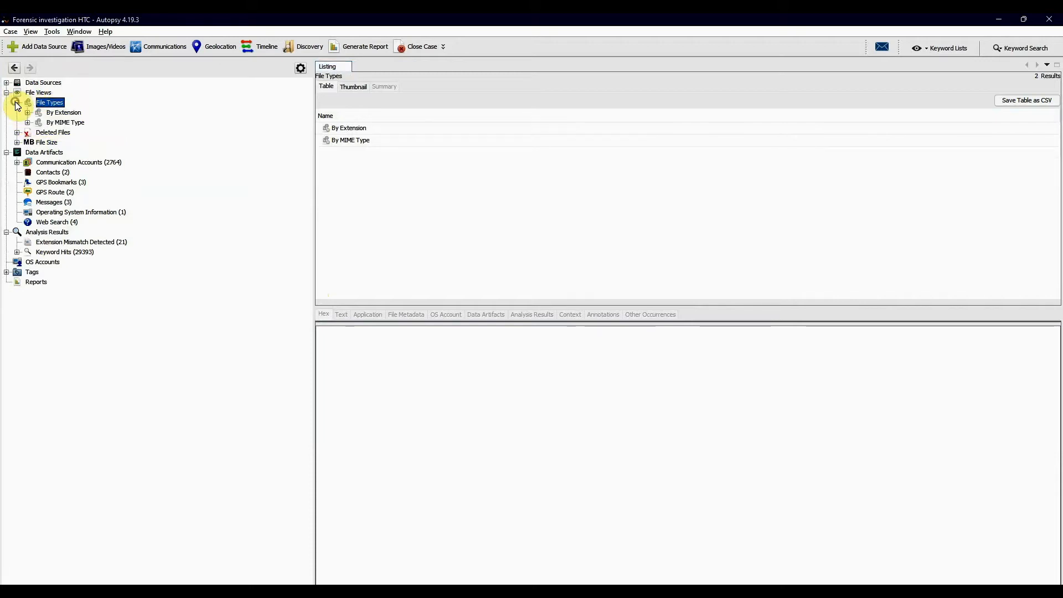
{"action": "left_click", "coordinate": [62, 114]}
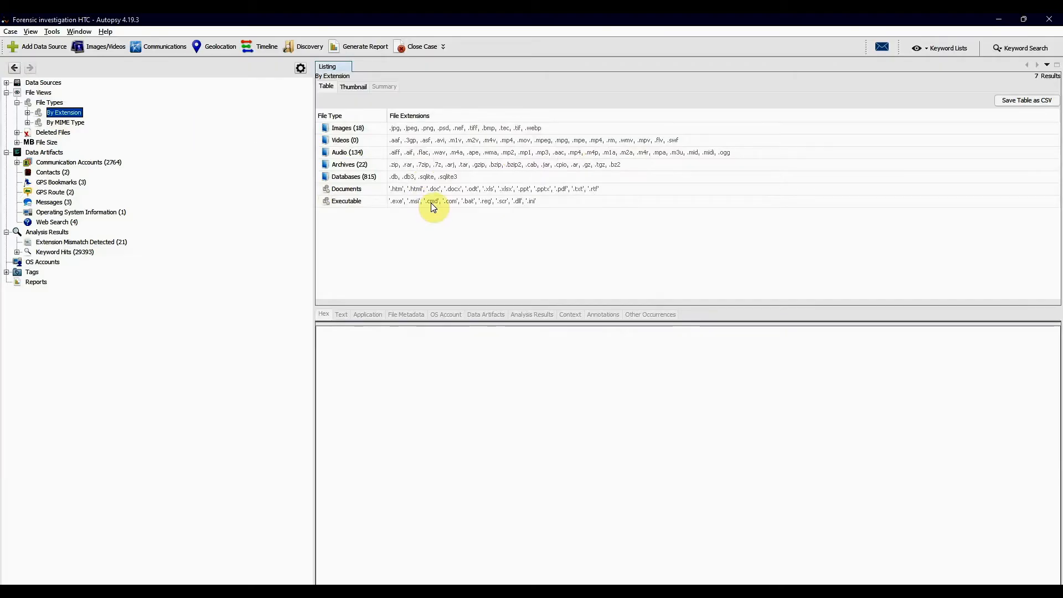
- Open the Audio category under By Extension and look through its file list
{"action": "double_click", "coordinate": [358, 154]}
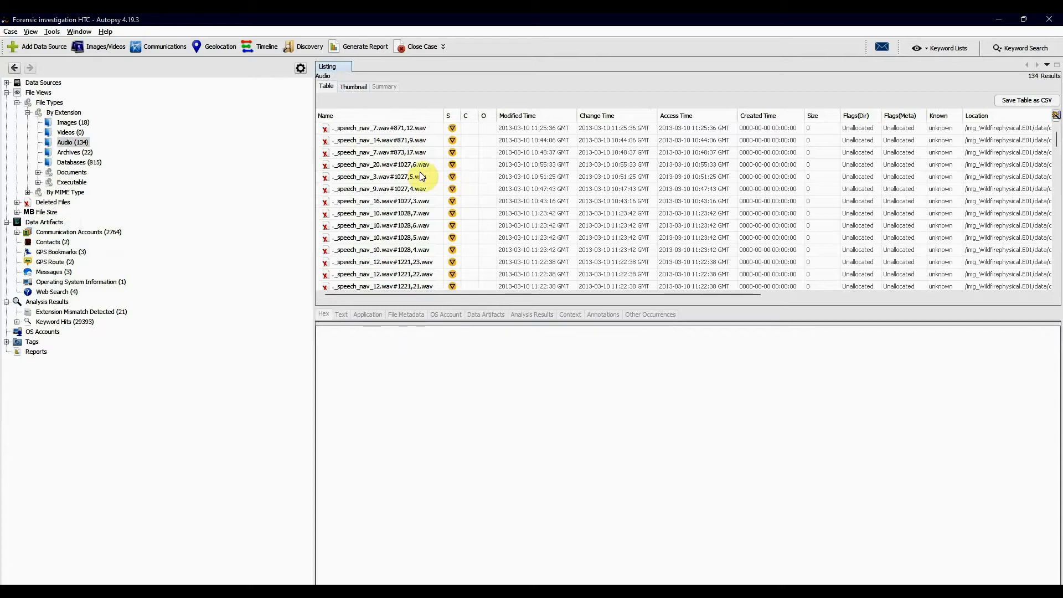
{"action": "scroll", "coordinate": [925, 215], "scroll_direction": "down", "scroll_amount": 6}
{"action": "scroll", "coordinate": [926, 215], "scroll_direction": "up", "scroll_amount": 6}
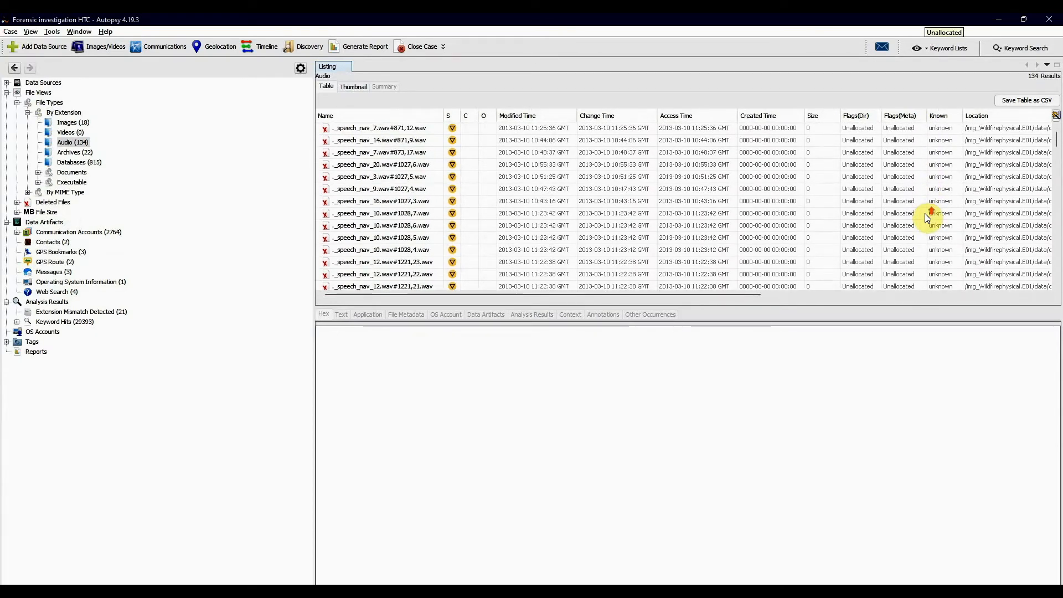
- Run an exact-match keyword search for .wav and try playing the hit ._speech_nav_10.wav#1520,2.wav in the built-in viewer
{"action": "left_click", "coordinate": [1017, 48]}
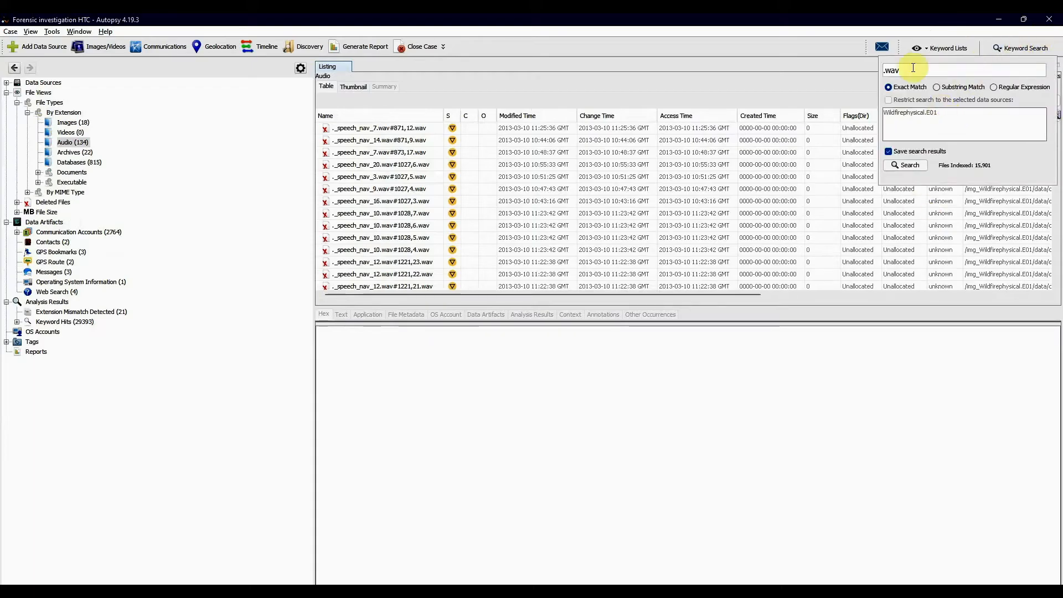
{"action": "left_click", "coordinate": [906, 165]}
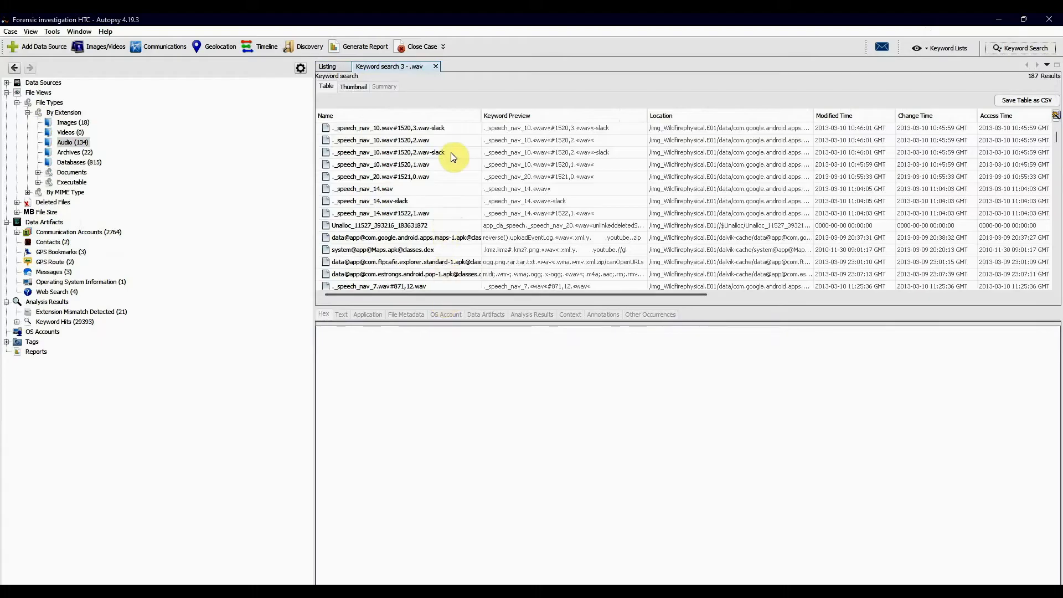
{"action": "left_click", "coordinate": [424, 141]}
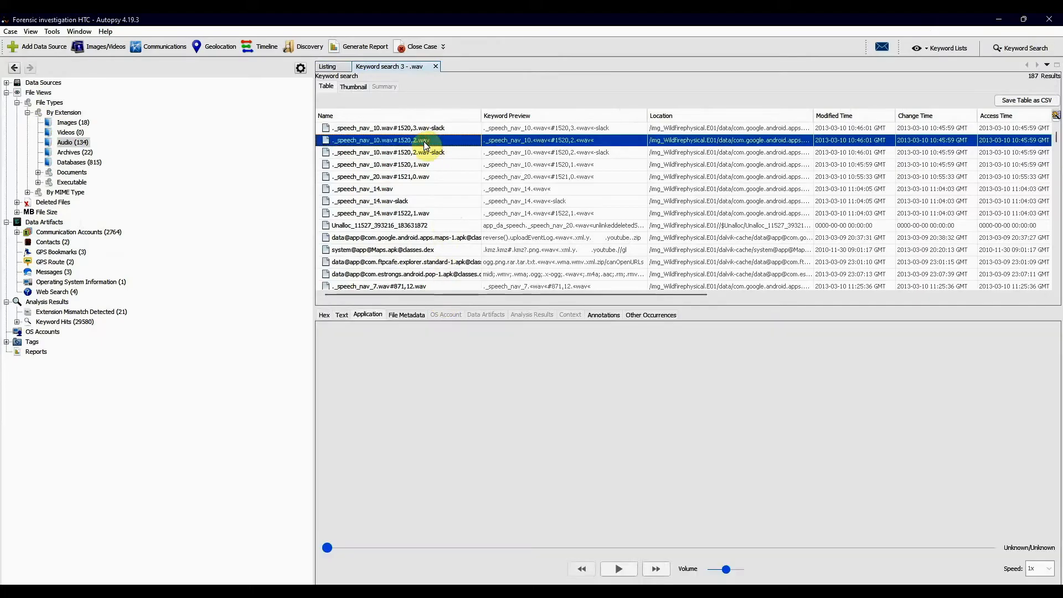
{"action": "left_click", "coordinate": [624, 565]}
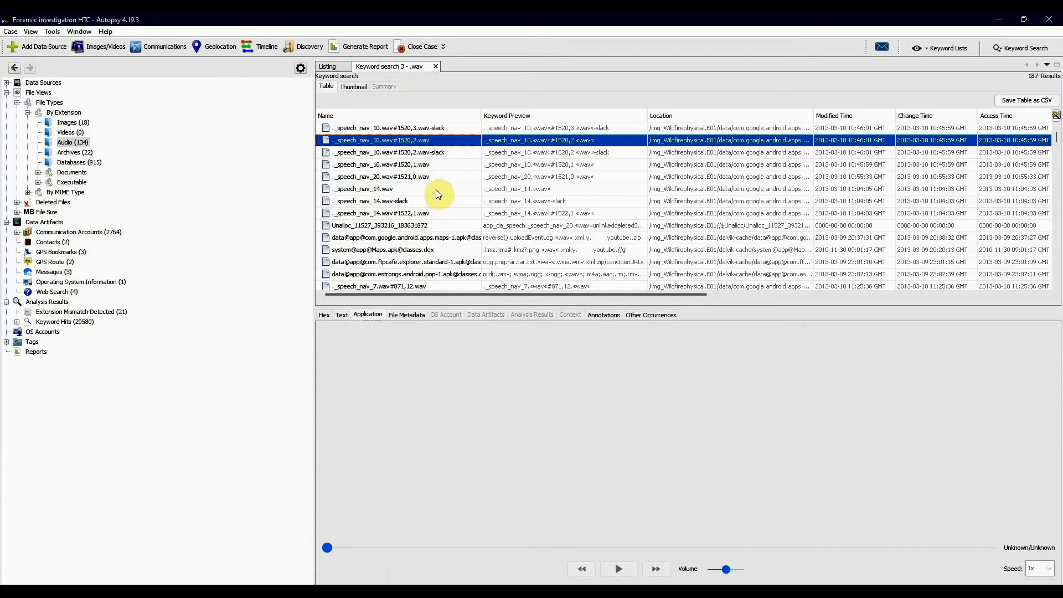
- Extract ._speech_nav_10.wav#1520,2.wav from the search results to the Desktop under its existing file name
{"action": "right_click", "coordinate": [423, 139]}
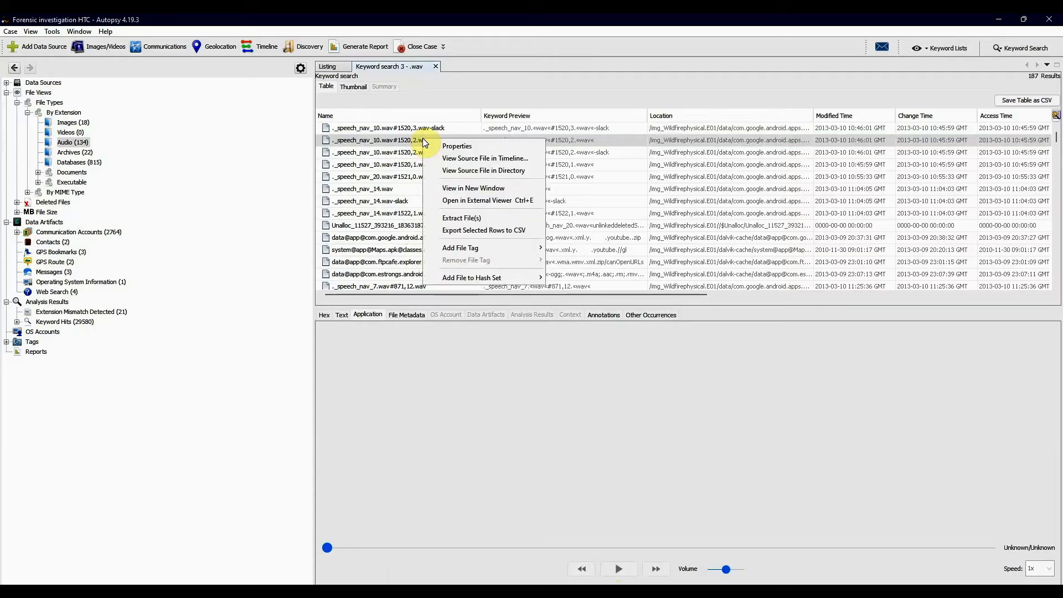
{"action": "left_click", "coordinate": [463, 220]}
{"action": "left_click", "coordinate": [406, 283]}
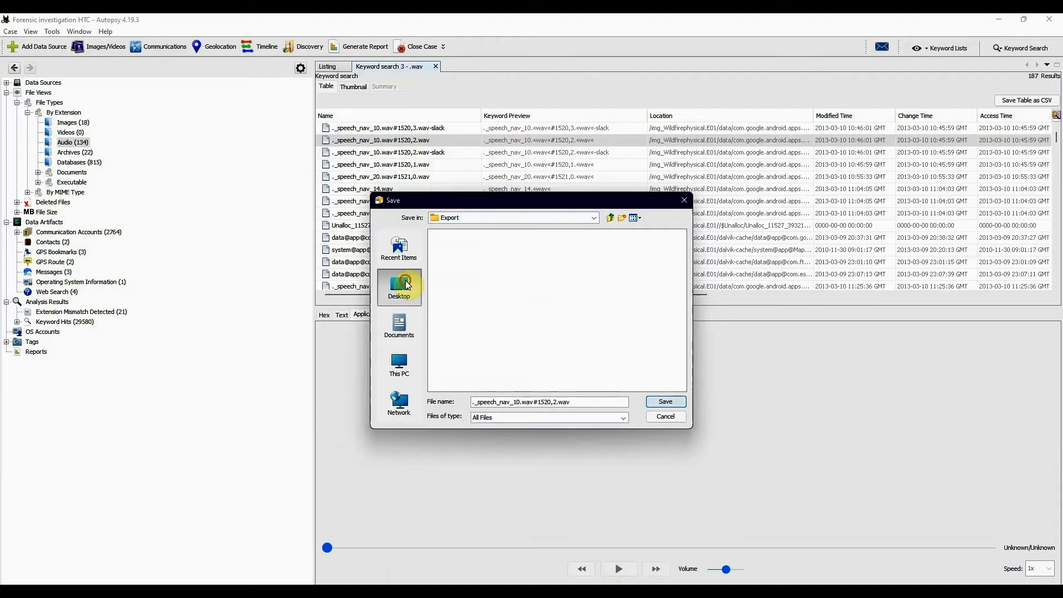
{"action": "left_click", "coordinate": [666, 402]}
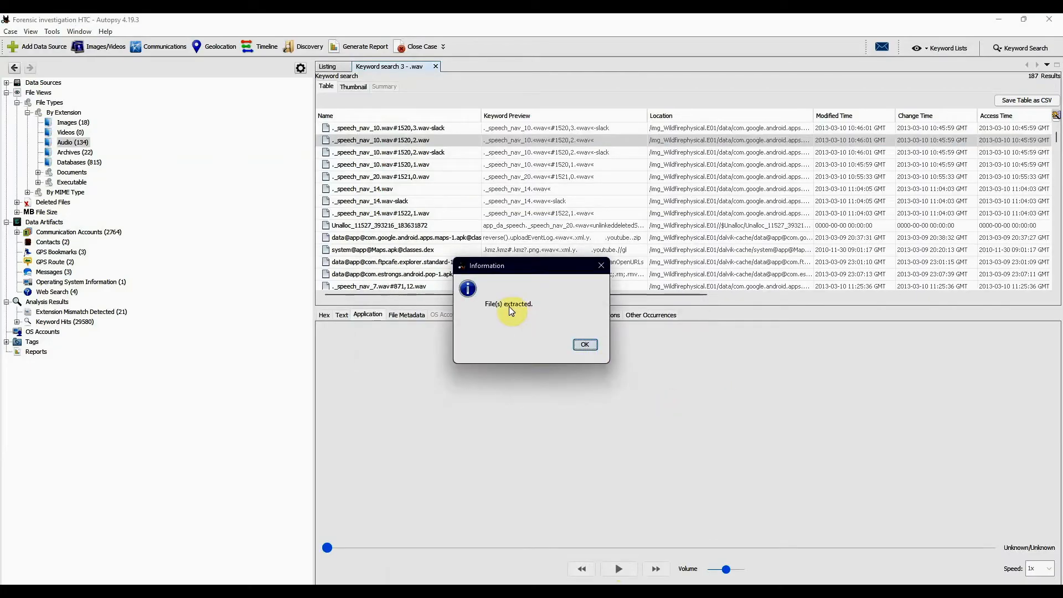
{"action": "left_click", "coordinate": [585, 344]}
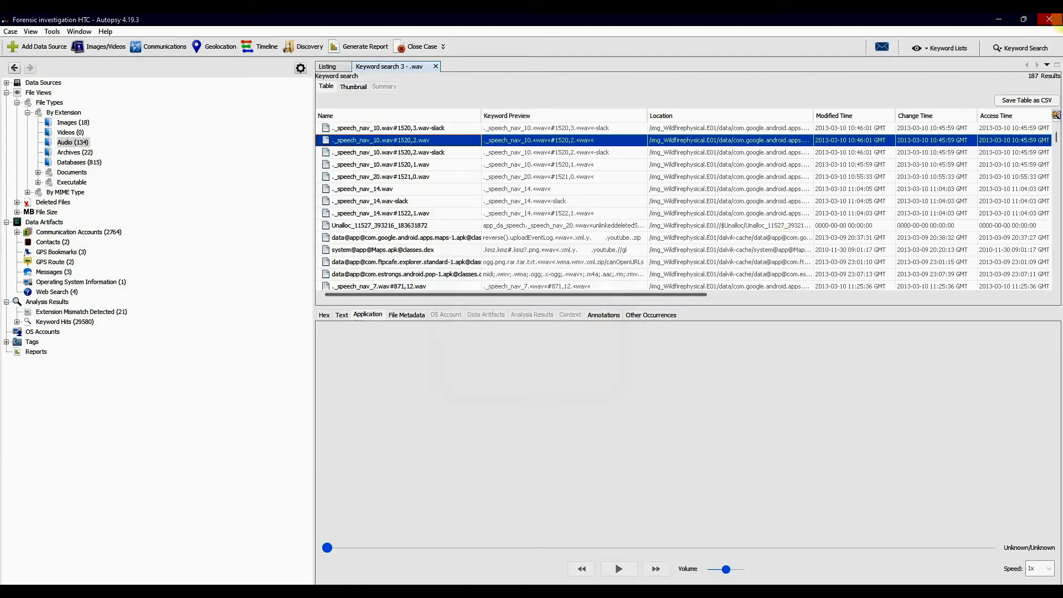
- Minimize Autopsy, play the extracted WAV file from the desktop in Media Player, and close the player
{"action": "left_click", "coordinate": [997, 19]}
{"action": "left_click", "coordinate": [993, 15]}
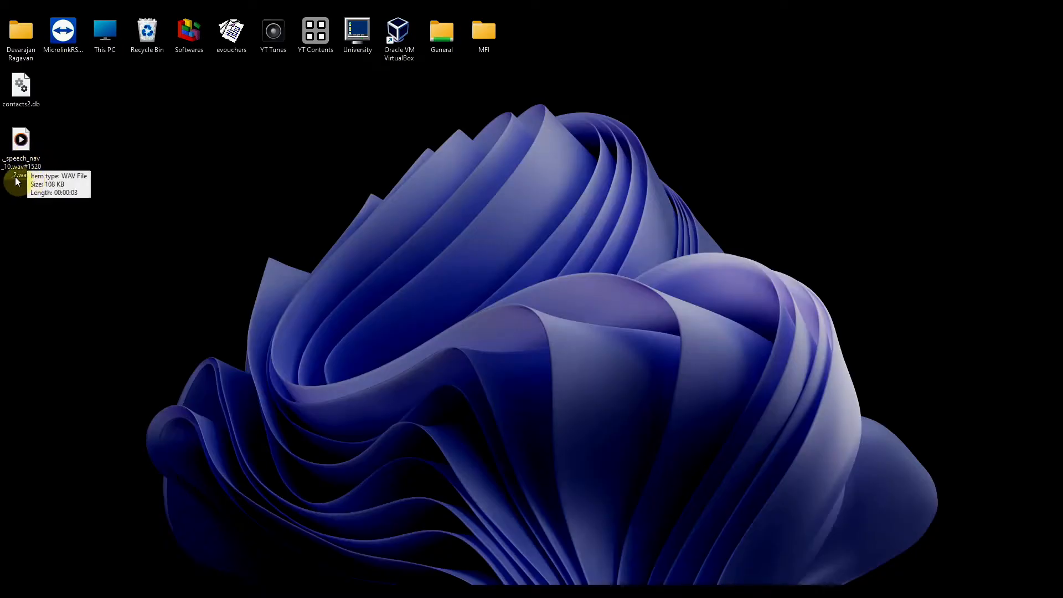
{"action": "double_click", "coordinate": [28, 148]}
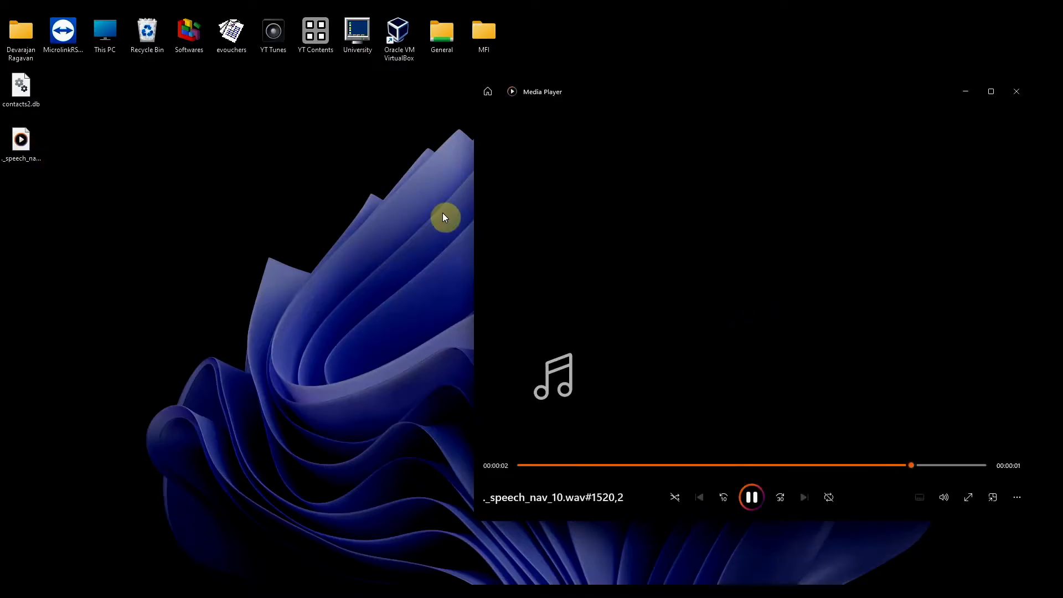
{"action": "left_click", "coordinate": [1007, 99]}
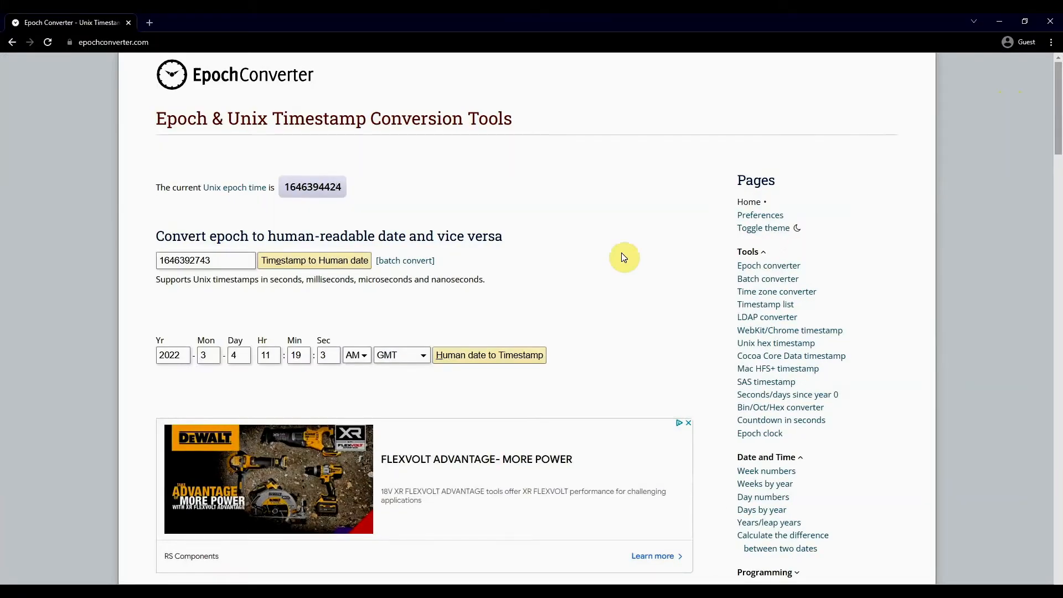
- Return to Autopsy, run an exact-match keyword search for .mp3, and view the indexed text of the hit internal.db#671,8.db
{"action": "key", "text": "alt+Tab"}
{"action": "key", "text": "alt+Tab"}
{"action": "key", "text": "alt+Tab"}
{"action": "key", "text": "alt+Tab"}
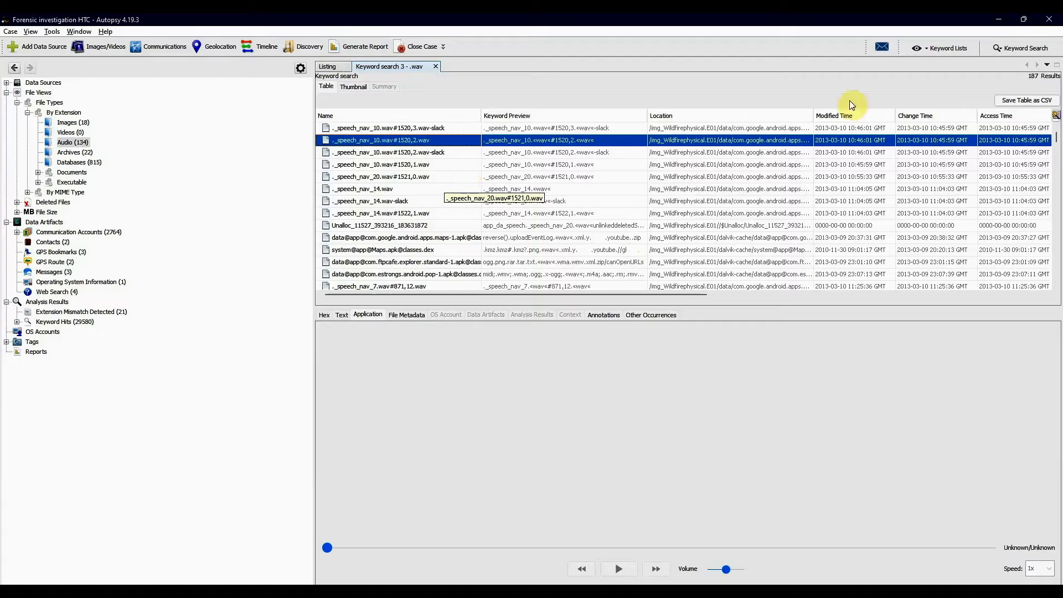
{"action": "left_click", "coordinate": [1009, 48]}
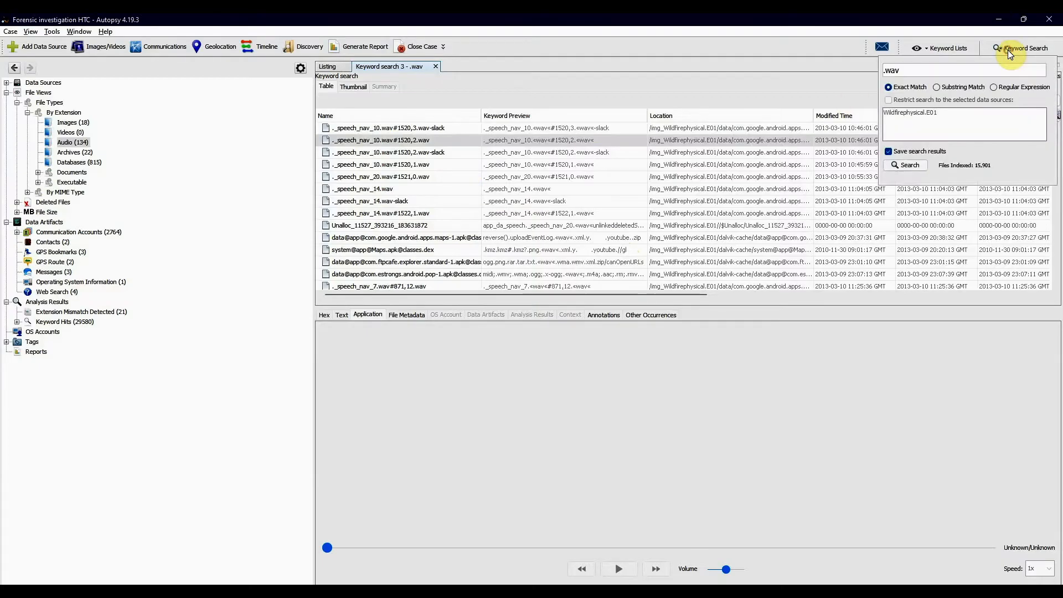
{"action": "key", "text": "BackSpace"}
{"action": "key", "text": "BackSpace"}
{"action": "type", "text": "mp3"}
{"action": "left_click", "coordinate": [918, 169]}
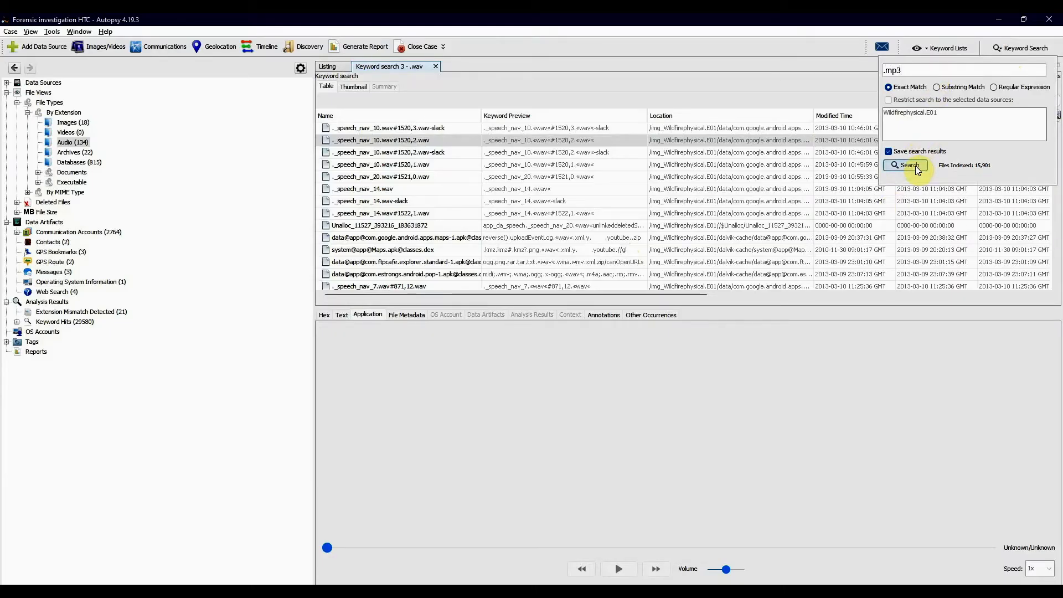
{"action": "left_click", "coordinate": [904, 165]}
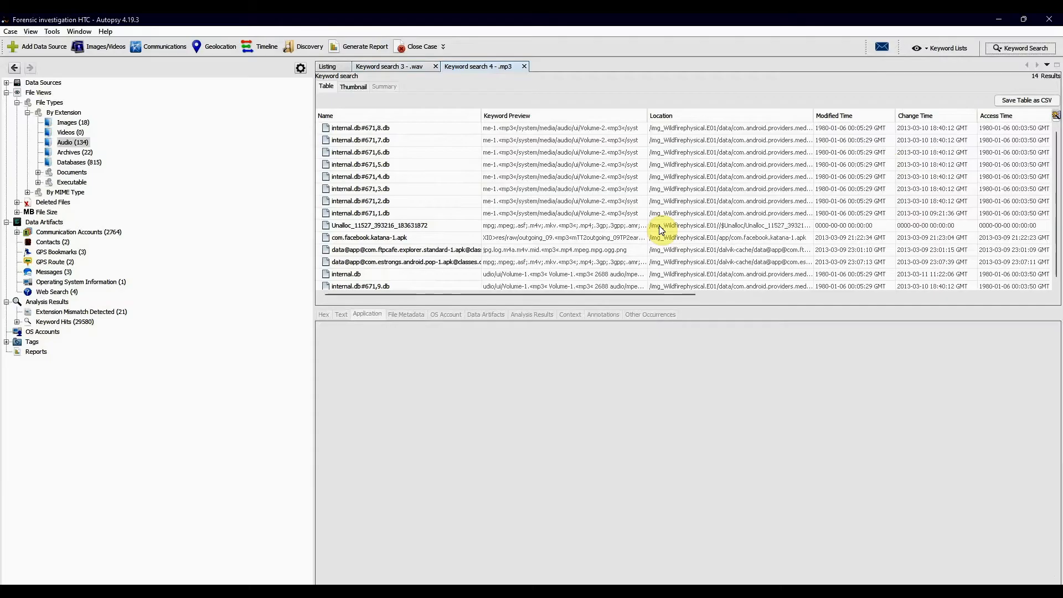
{"action": "scroll", "coordinate": [661, 230], "scroll_direction": "down", "scroll_amount": 1}
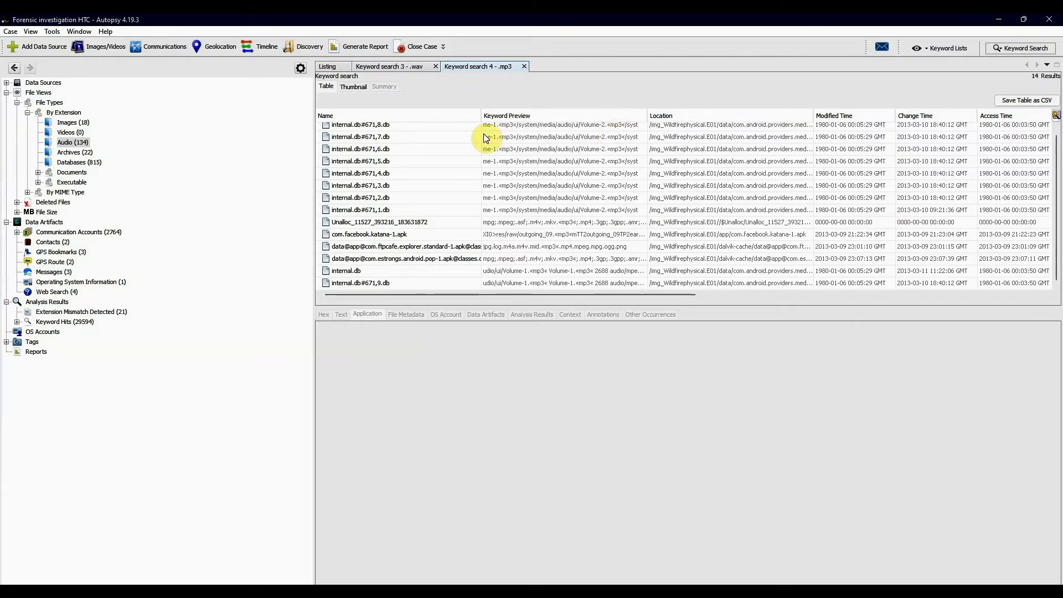
{"action": "left_click", "coordinate": [410, 127]}
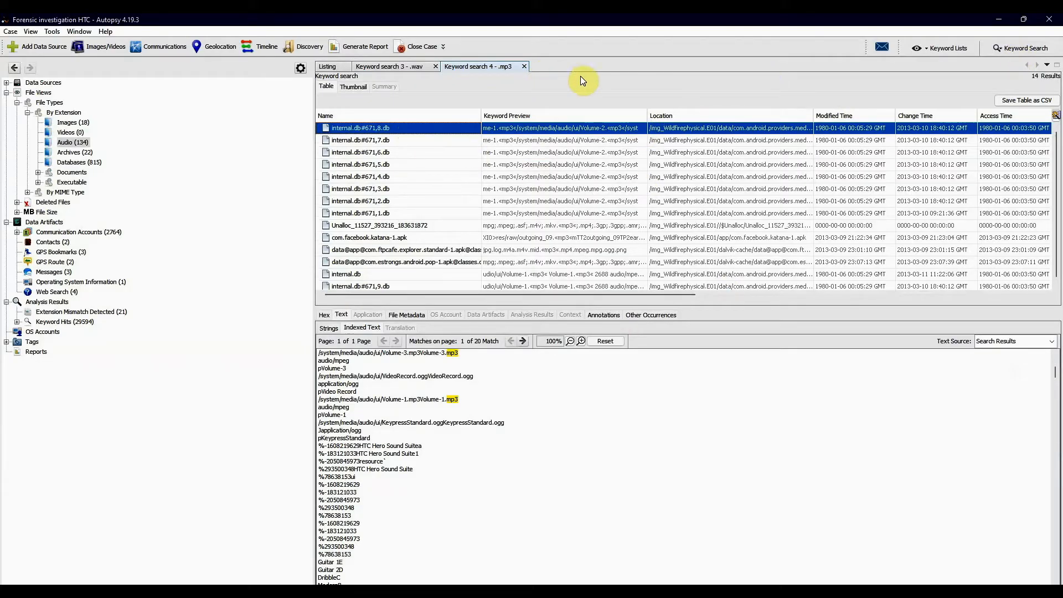
- Review the keyword search options, including saving of search results, and close both the .mp3 and .wav result sets
{"action": "left_click", "coordinate": [1002, 50]}
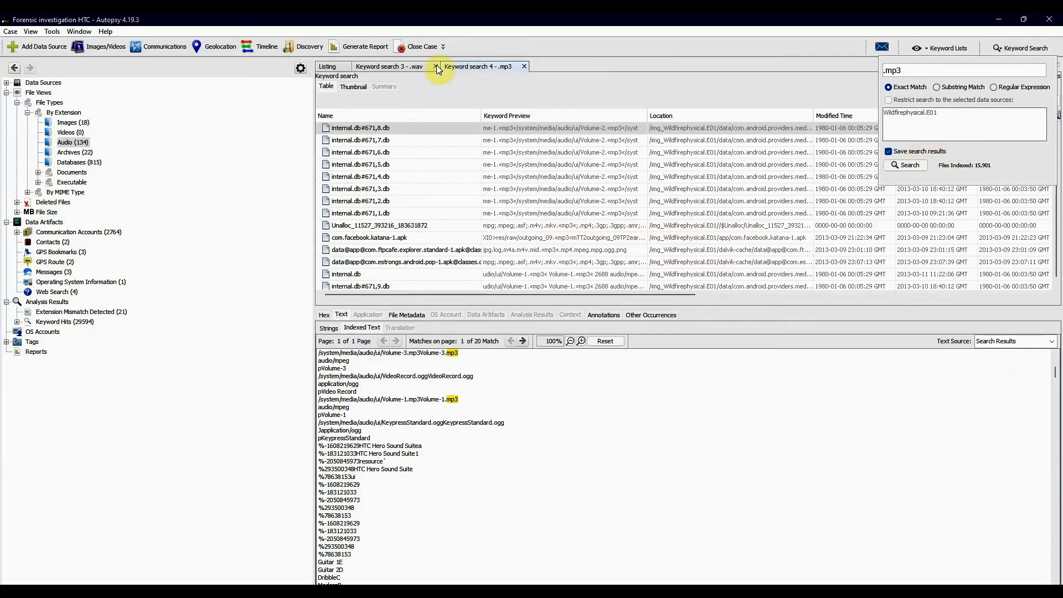
{"action": "left_click", "coordinate": [401, 66]}
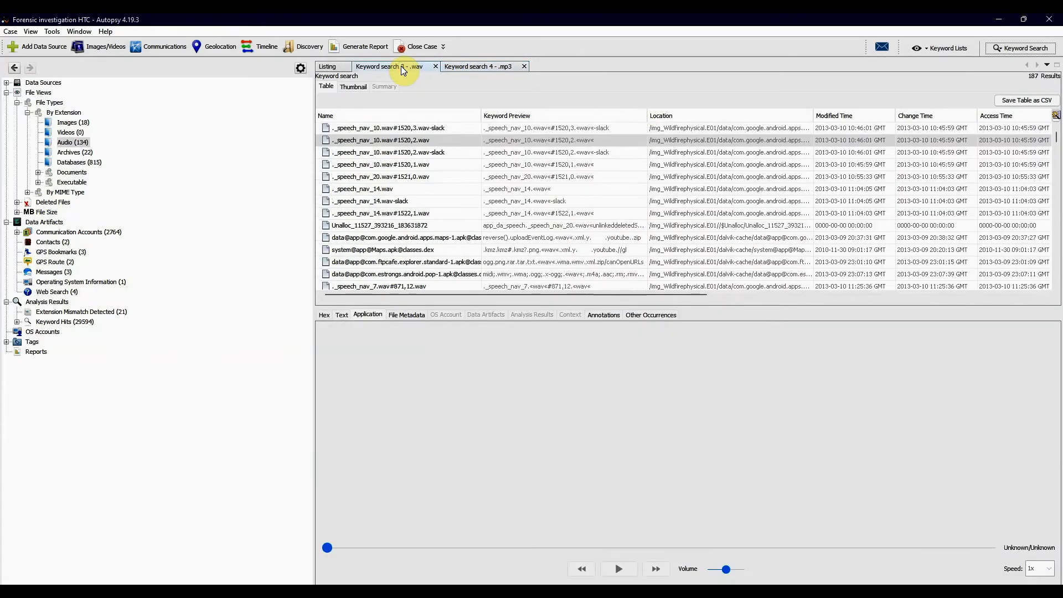
{"action": "left_click", "coordinate": [477, 67]}
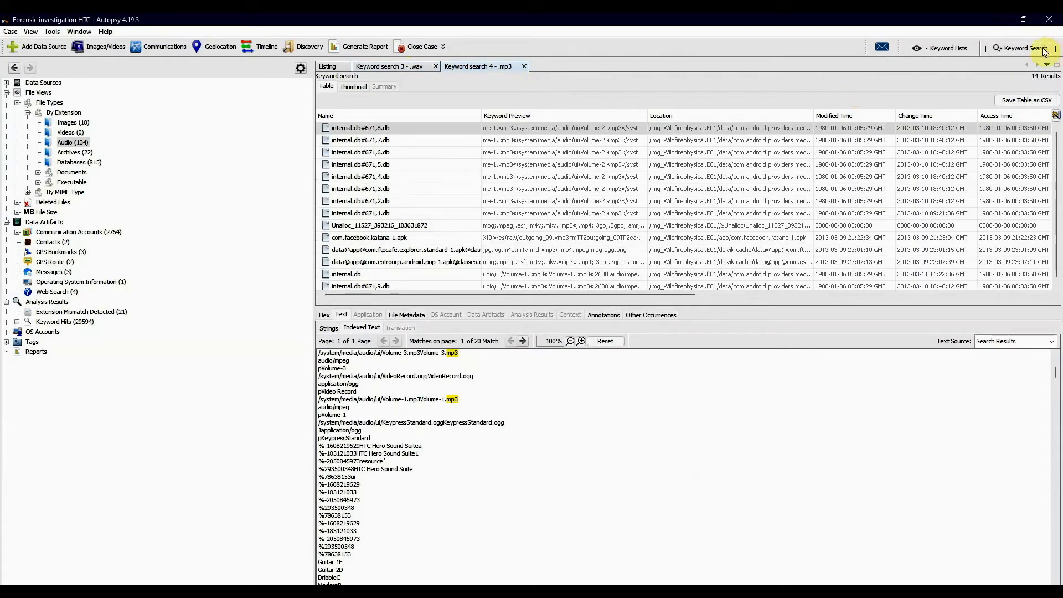
{"action": "left_click", "coordinate": [1025, 48]}
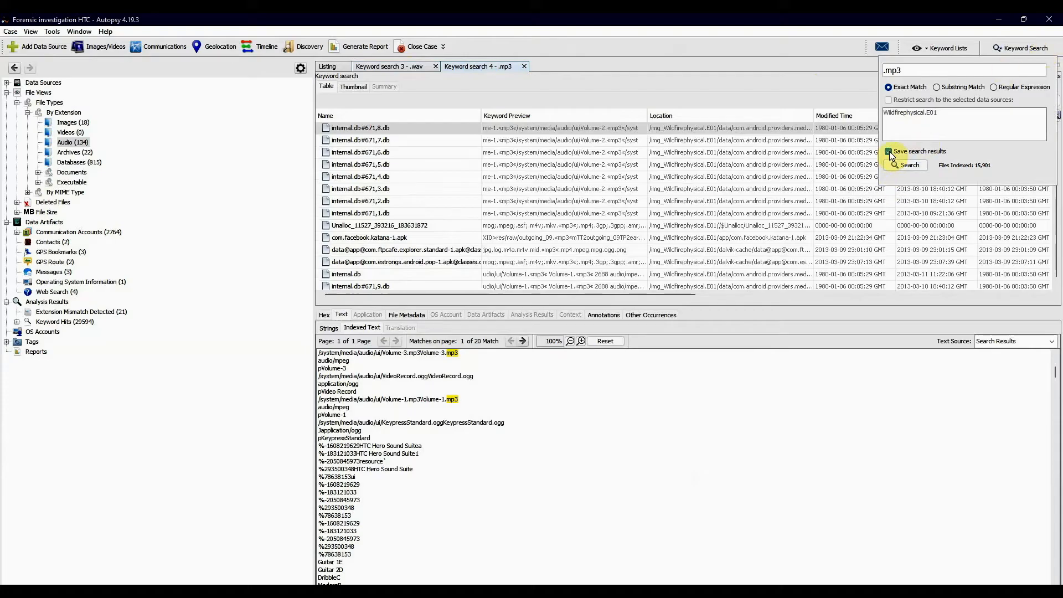
{"action": "left_click", "coordinate": [569, 88]}
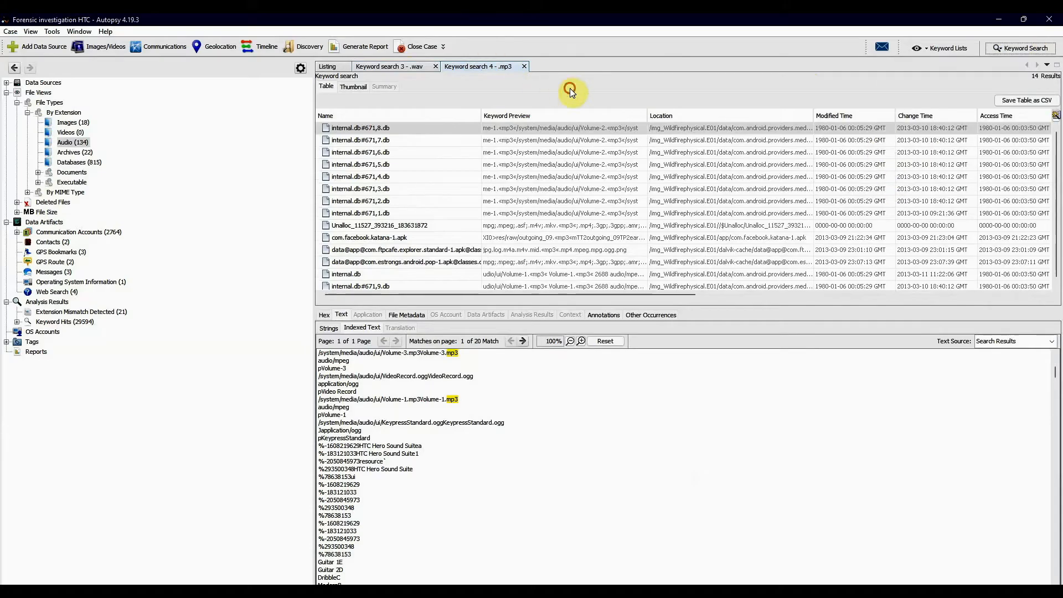
{"action": "left_click", "coordinate": [523, 66]}
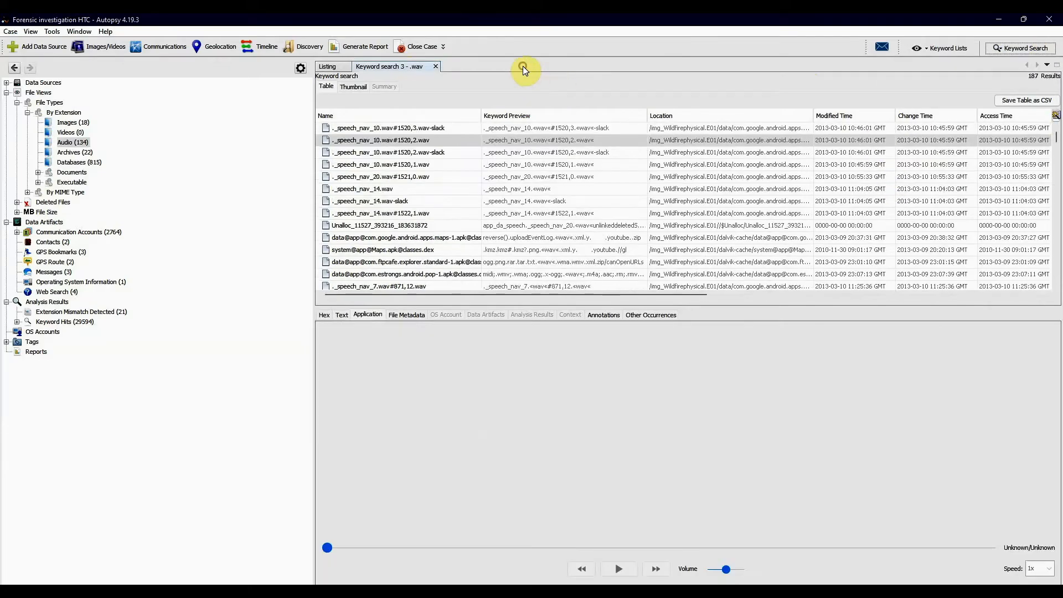
{"action": "left_click", "coordinate": [437, 66]}
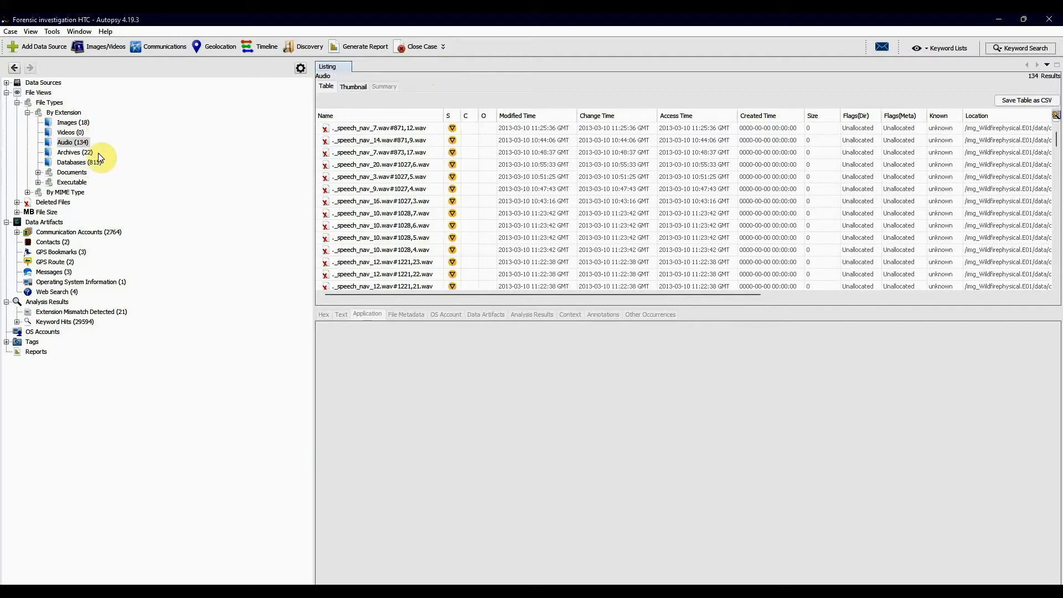
- View the Images category under By Extension, collapse that branch, and list the file types by MIME type
{"action": "left_click", "coordinate": [71, 122]}
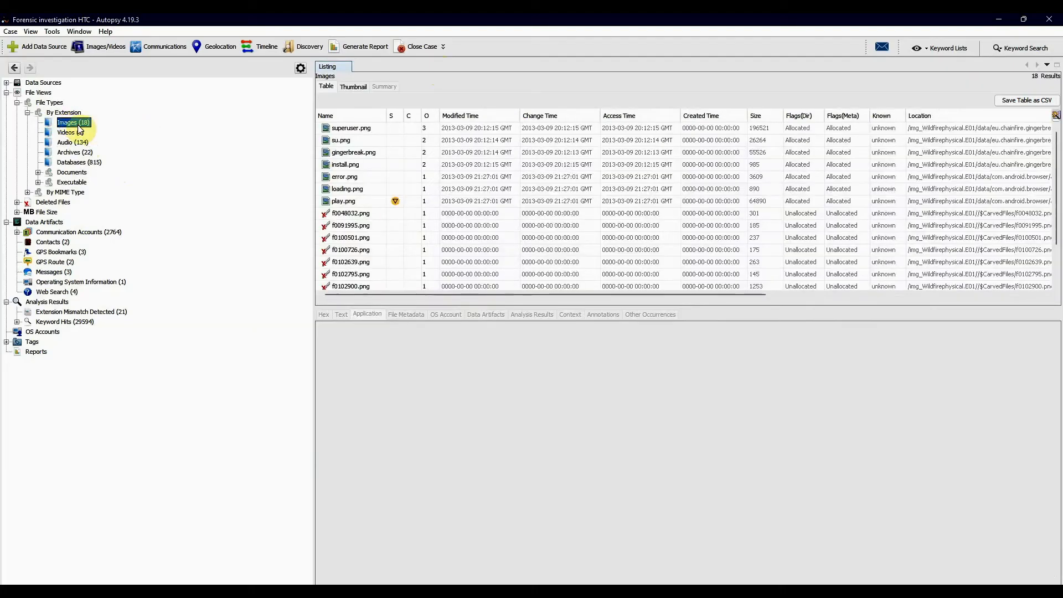
{"action": "left_click", "coordinate": [27, 113]}
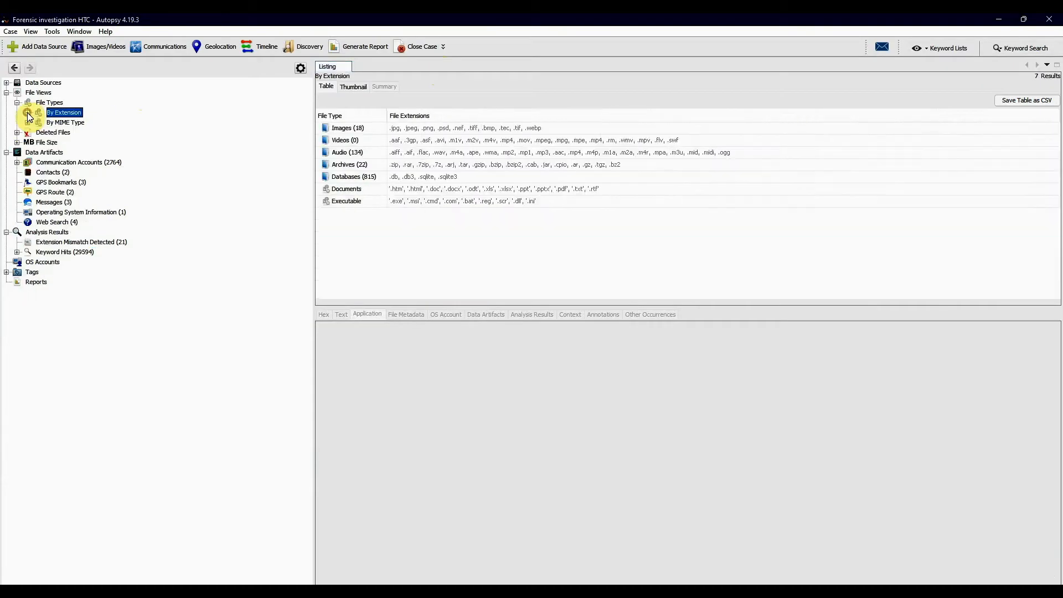
{"action": "left_click", "coordinate": [60, 124]}
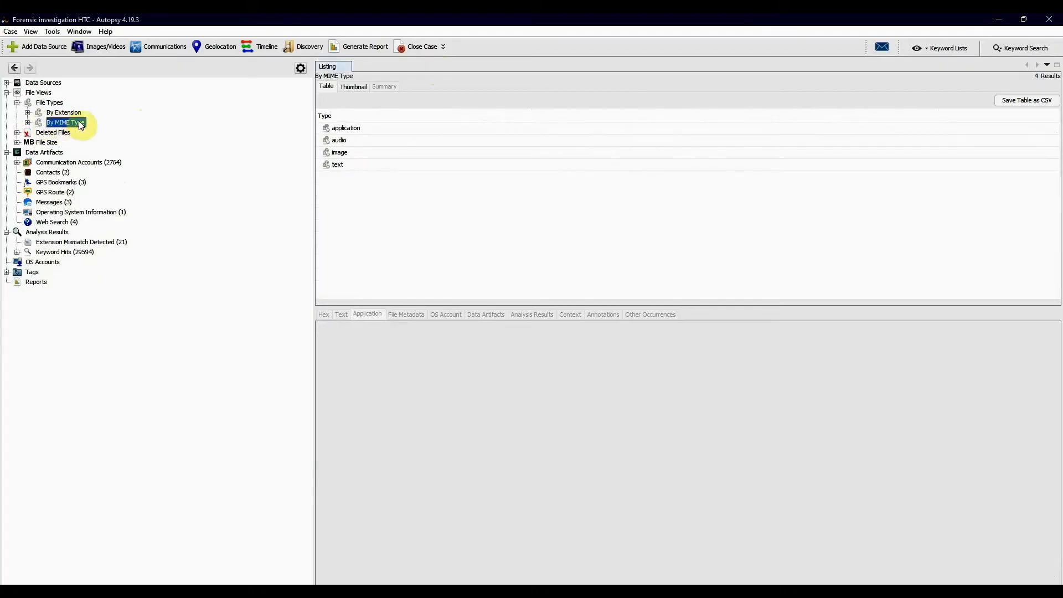
- Review the application, audio, image and text subtypes under By MIME Type, and collapse that branch
{"action": "left_click", "coordinate": [27, 122]}
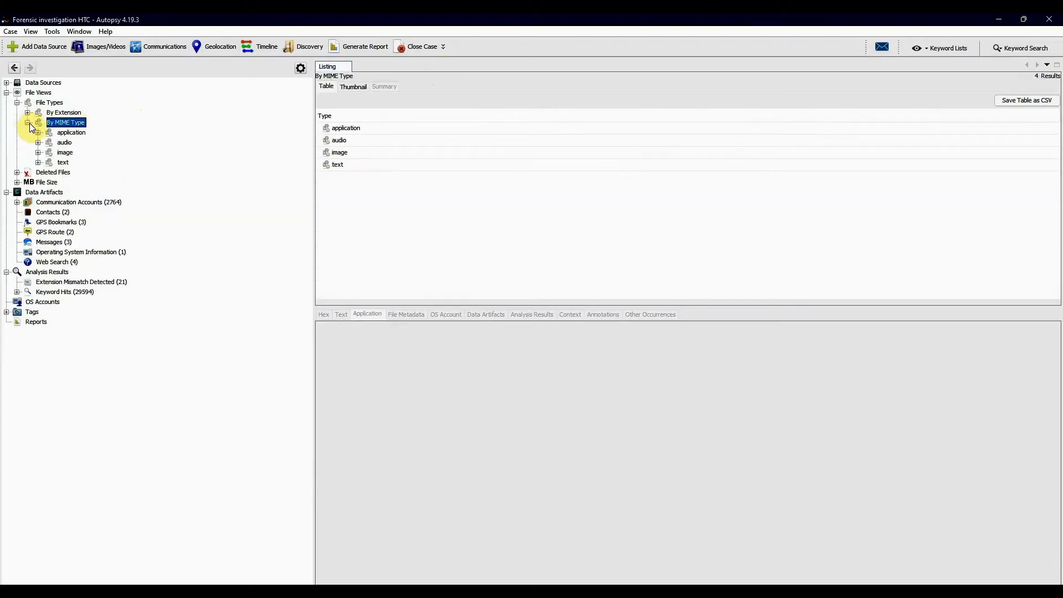
{"action": "left_click", "coordinate": [68, 133]}
{"action": "left_click", "coordinate": [71, 143]}
{"action": "left_click", "coordinate": [67, 153]}
{"action": "left_click", "coordinate": [67, 163]}
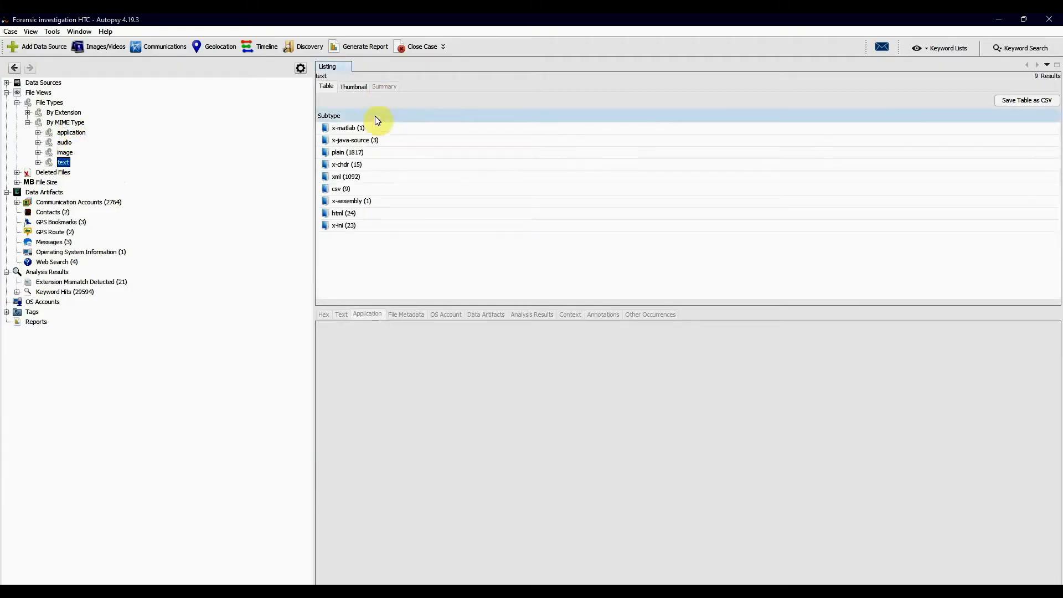
{"action": "left_click", "coordinate": [28, 123]}
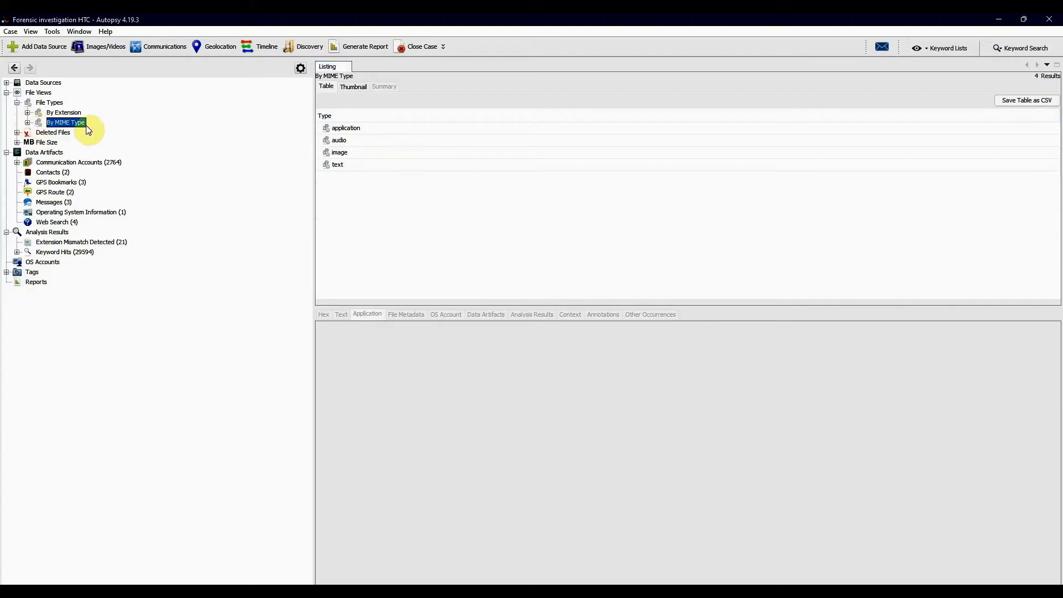
- Expand Deleted Files and compare the table listings of its File System and All categories
{"action": "left_click", "coordinate": [18, 133]}
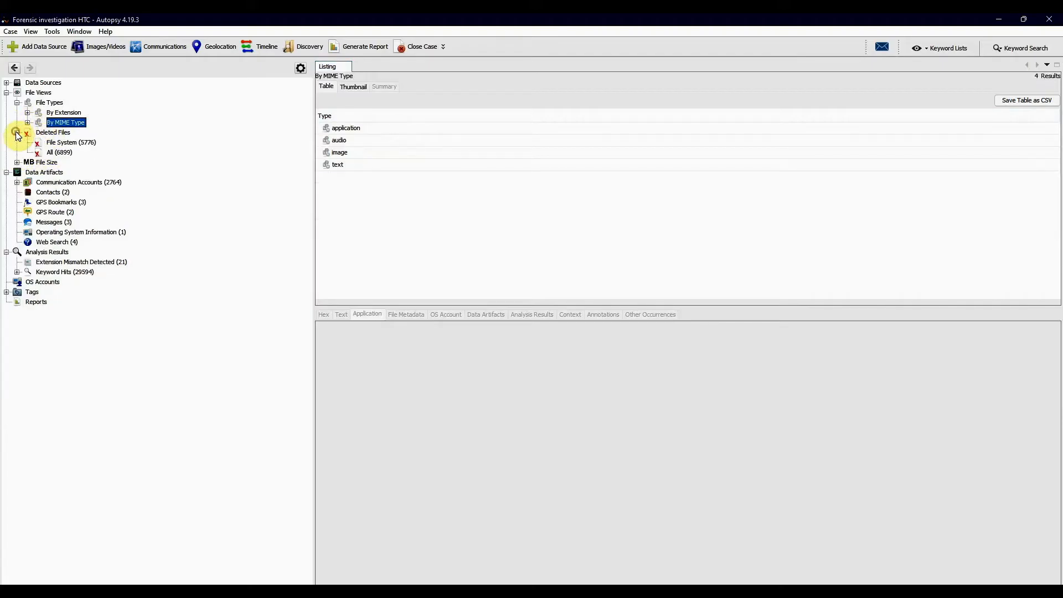
{"action": "left_click", "coordinate": [58, 134]}
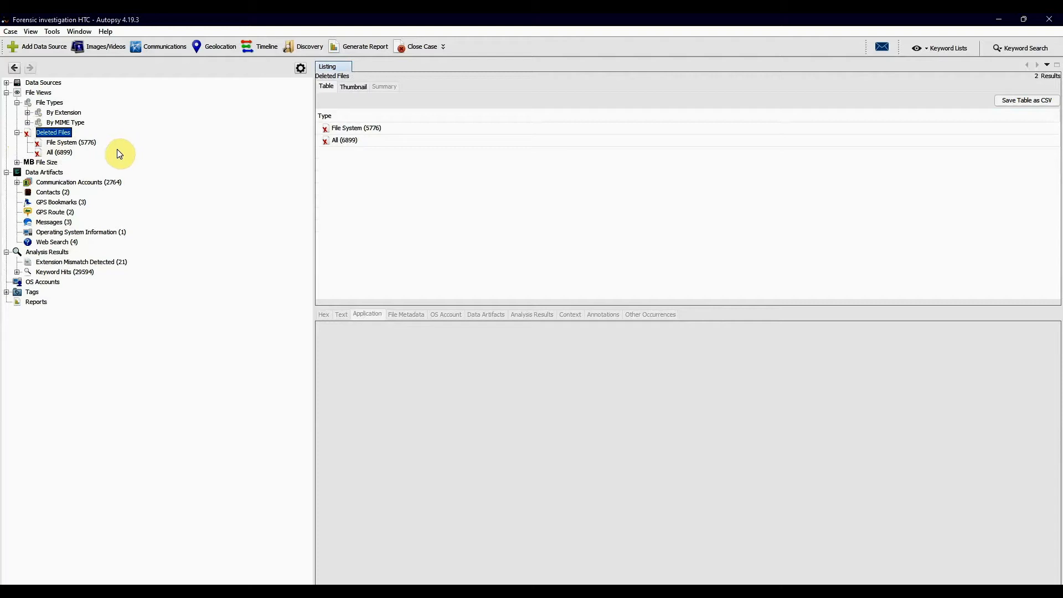
{"action": "left_click", "coordinate": [69, 143]}
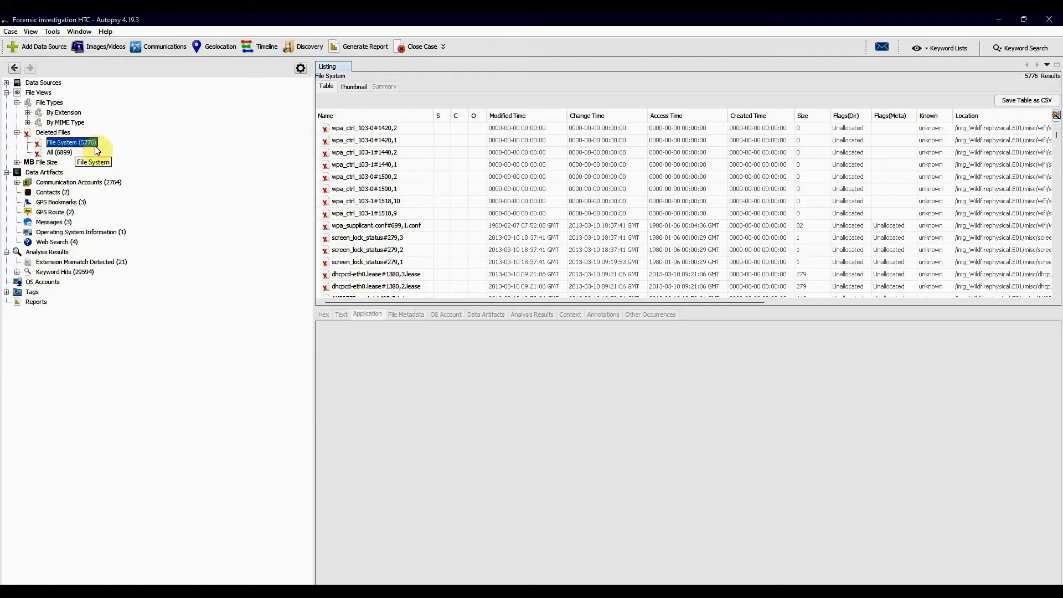
{"action": "left_click", "coordinate": [80, 158]}
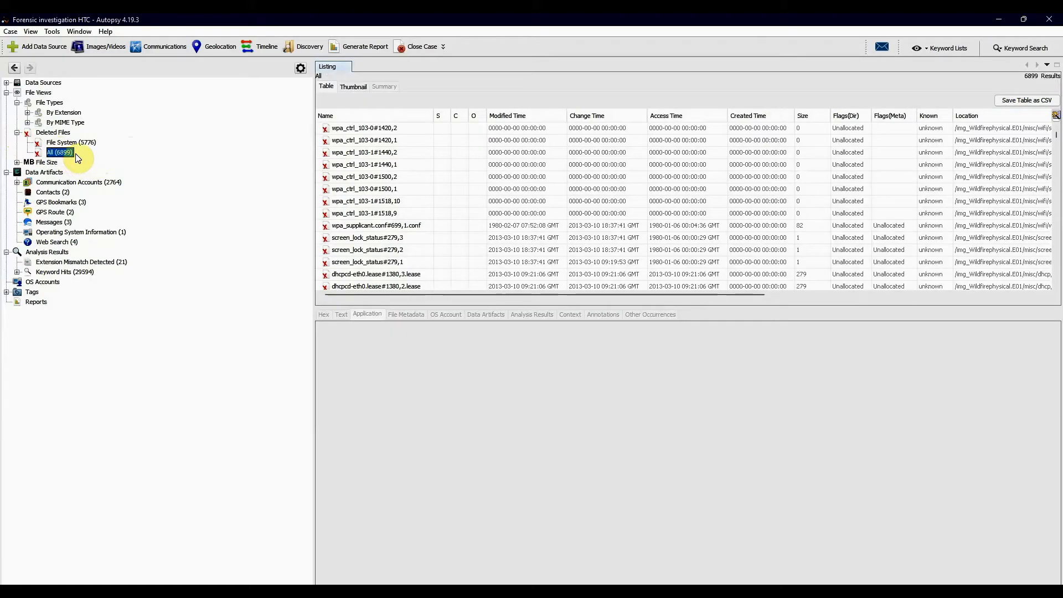
{"action": "left_click", "coordinate": [86, 147]}
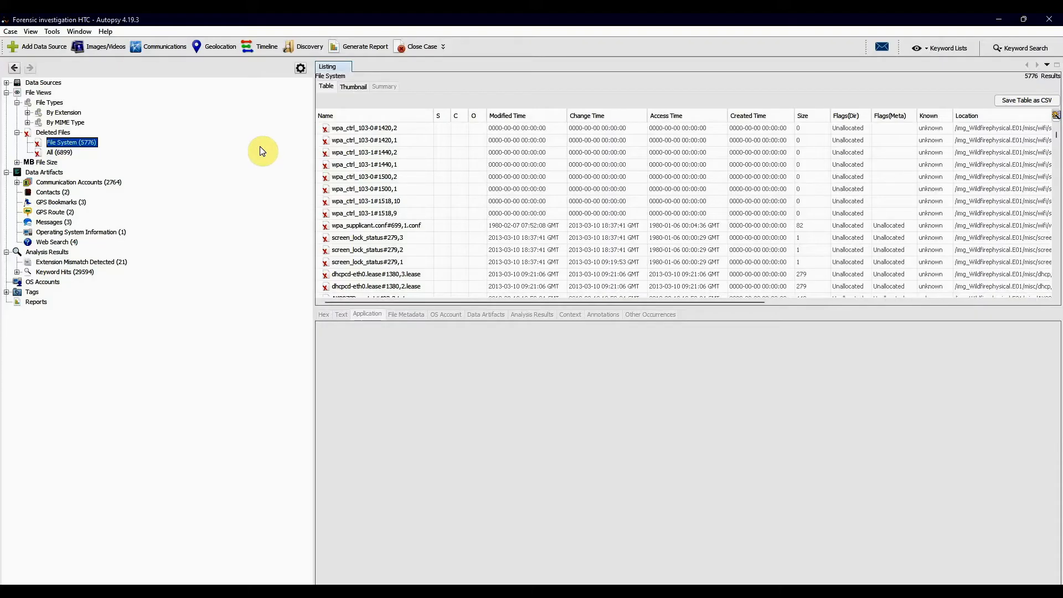
- Browse the thumbnails of the deleted files in the File System category and across all deleted files
{"action": "left_click", "coordinate": [353, 87]}
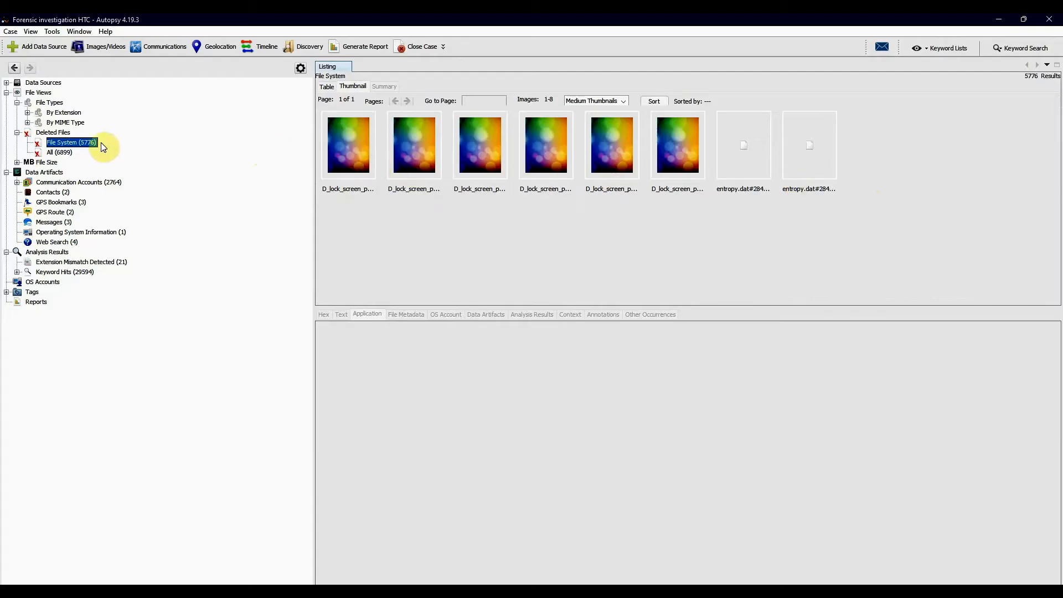
{"action": "left_click", "coordinate": [58, 151]}
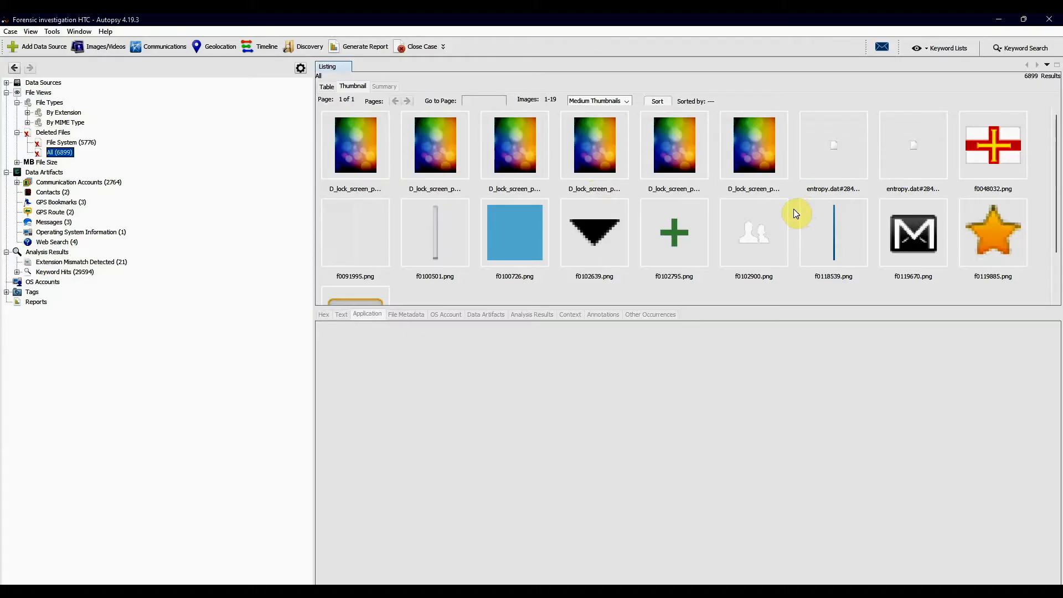
{"action": "scroll", "coordinate": [795, 210], "scroll_direction": "down", "scroll_amount": 2}
{"action": "scroll", "coordinate": [795, 211], "scroll_direction": "up", "scroll_amount": 2}
{"action": "left_click", "coordinate": [328, 88]}
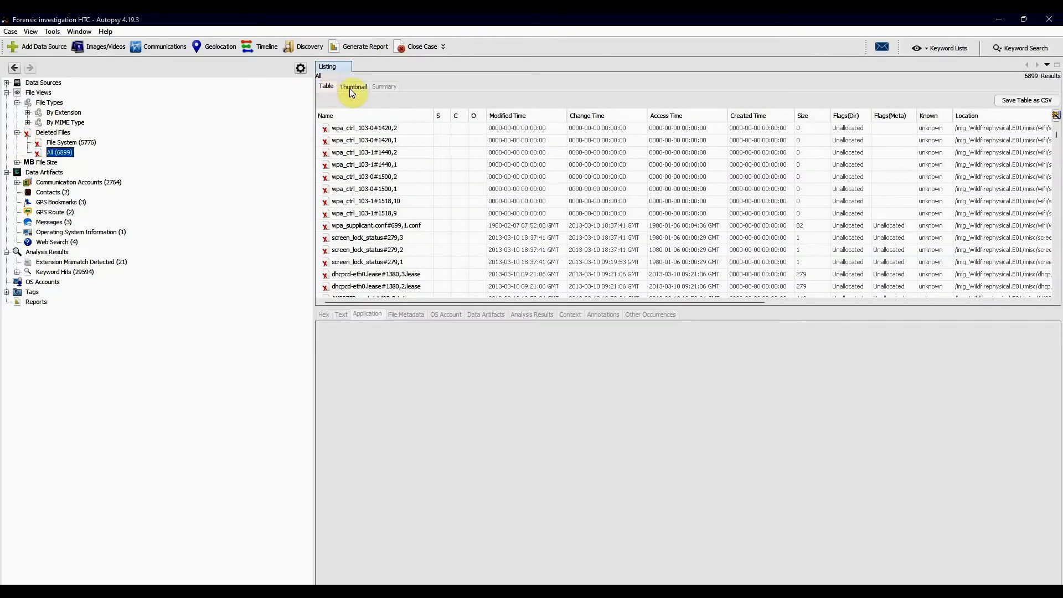
{"action": "left_click", "coordinate": [349, 87]}
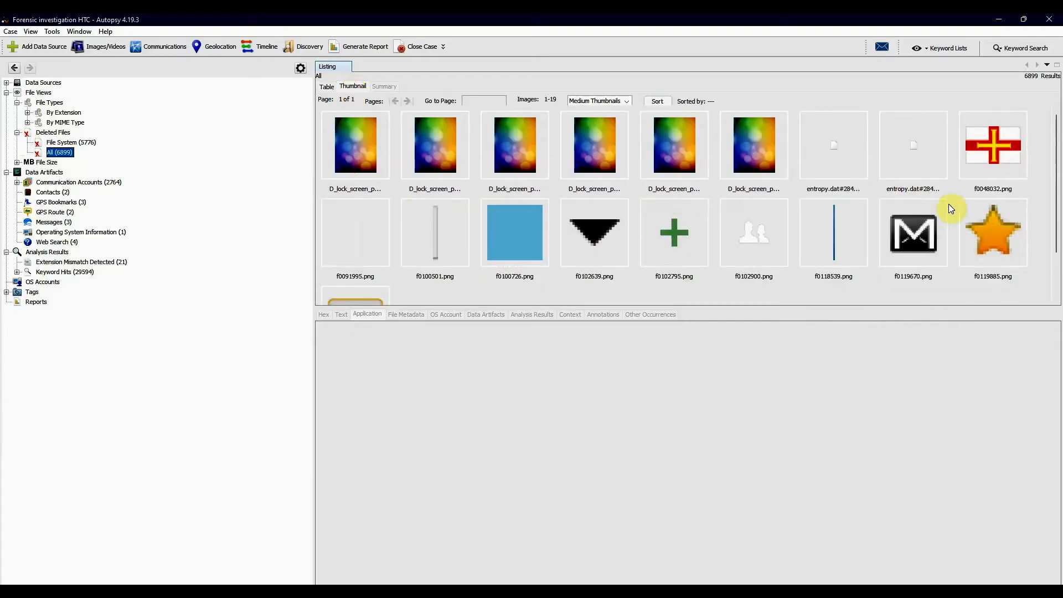
{"action": "scroll", "coordinate": [806, 247], "scroll_direction": "down", "scroll_amount": 3}
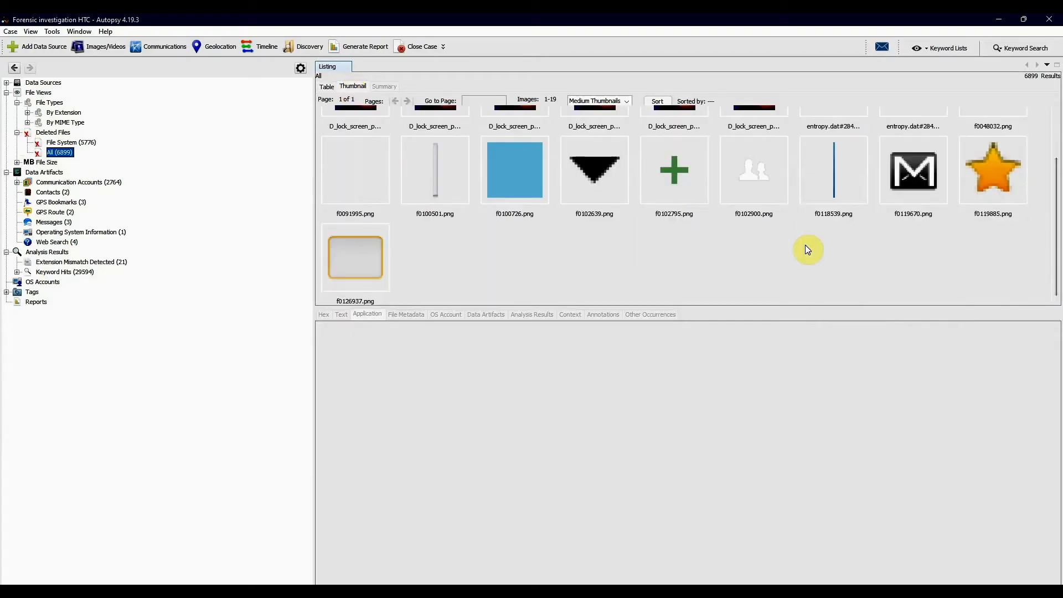
- Preview the carved star image f0119885.png from the deleted-file thumbnails and check the actions available for it
{"action": "left_click", "coordinate": [1017, 220]}
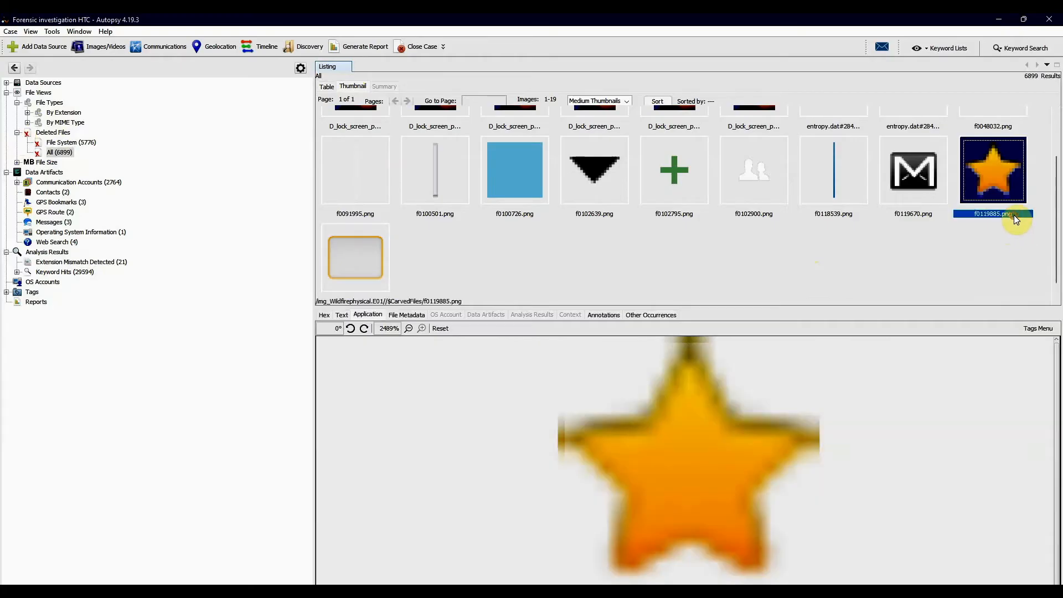
{"action": "right_click", "coordinate": [1016, 219]}
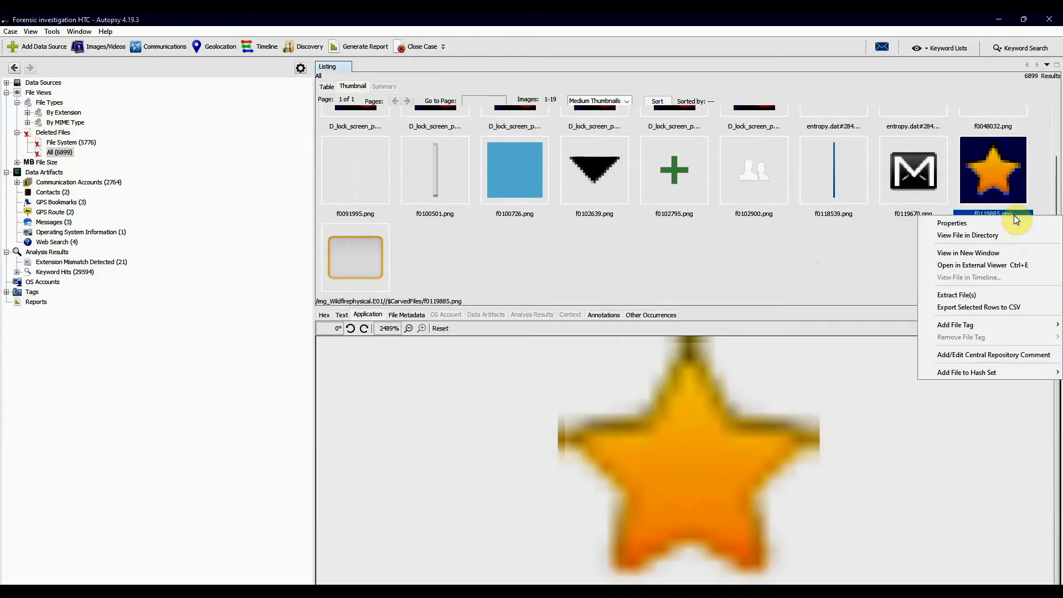
{"action": "left_click", "coordinate": [916, 236]}
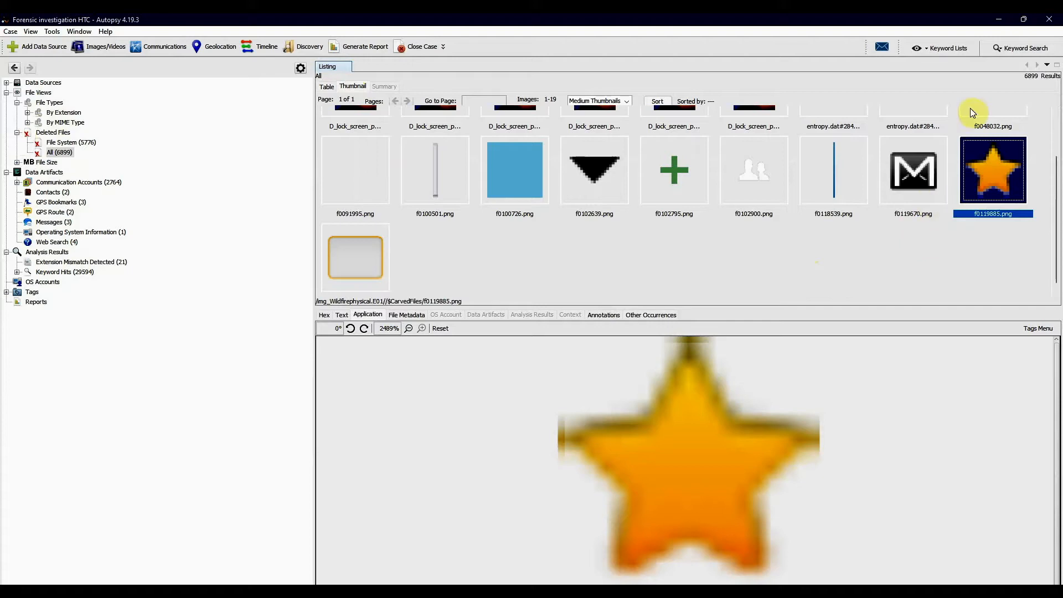
- Run an exact-match keyword search for f0119885.png with saving of search results enabled
{"action": "left_click", "coordinate": [1020, 48]}
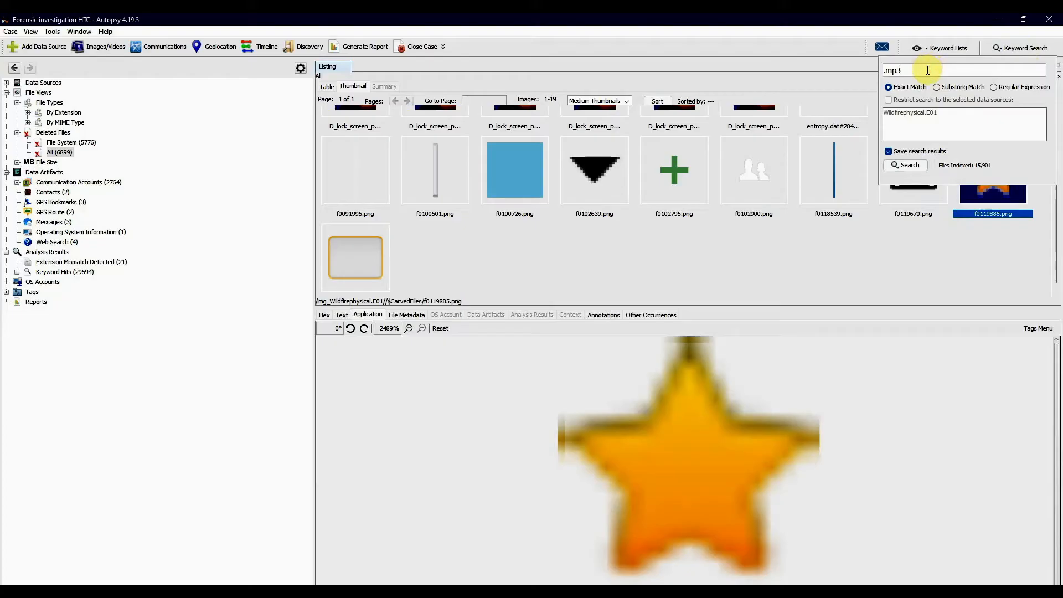
{"action": "key", "text": "BackSpace"}
{"action": "key", "text": "BackSpace"}
{"action": "key", "text": "BackSpace"}
{"action": "key", "text": "BackSpace"}
{"action": "type", "text": "f"}
{"action": "type", "text": "0119885.png"}
{"action": "left_click", "coordinate": [907, 165]}
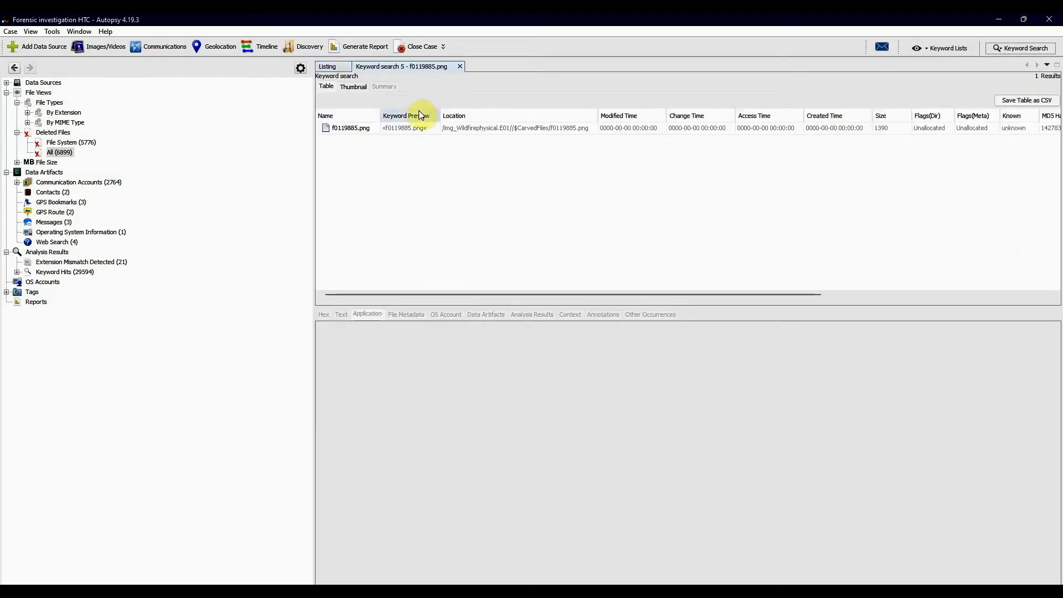
- Examine the found f0119885.png through its image preview, file metadata, hex content and indexed text
{"action": "left_click", "coordinate": [379, 127]}
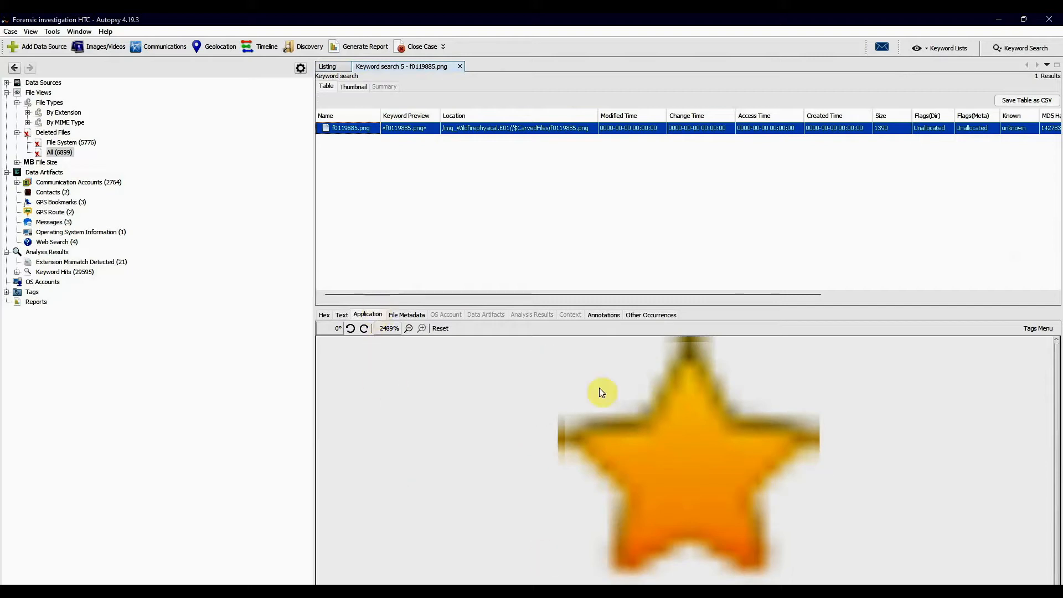
{"action": "left_click", "coordinate": [402, 315]}
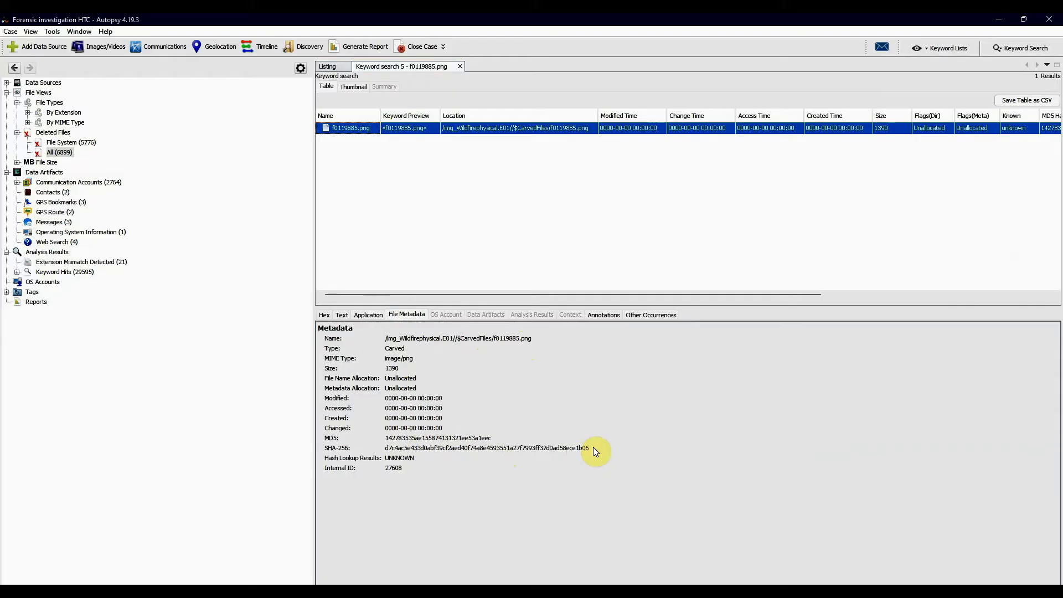
{"action": "left_click", "coordinate": [326, 315]}
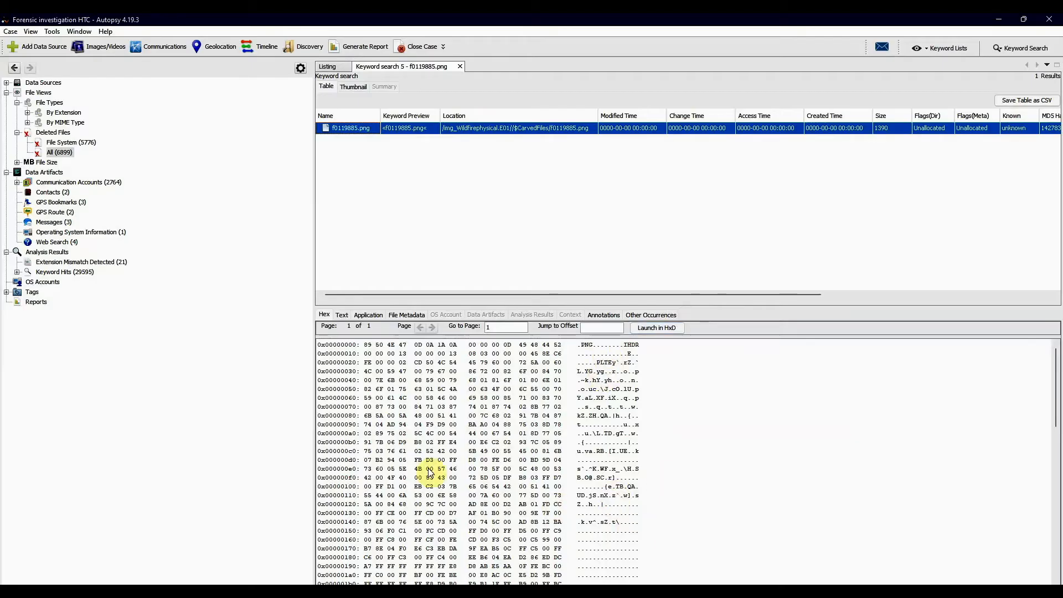
{"action": "left_click", "coordinate": [341, 315]}
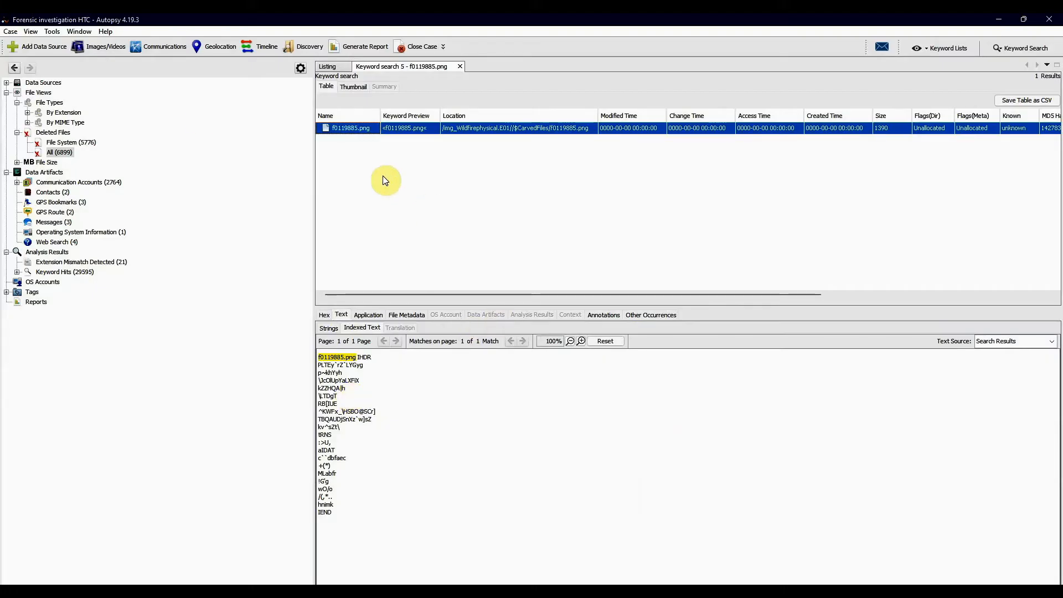
- Collapse File Views and go through the artifact types listed under Data Artifacts, from Communication Accounts to Web Search
{"action": "left_click", "coordinate": [7, 93]}
{"action": "left_click", "coordinate": [47, 103]}
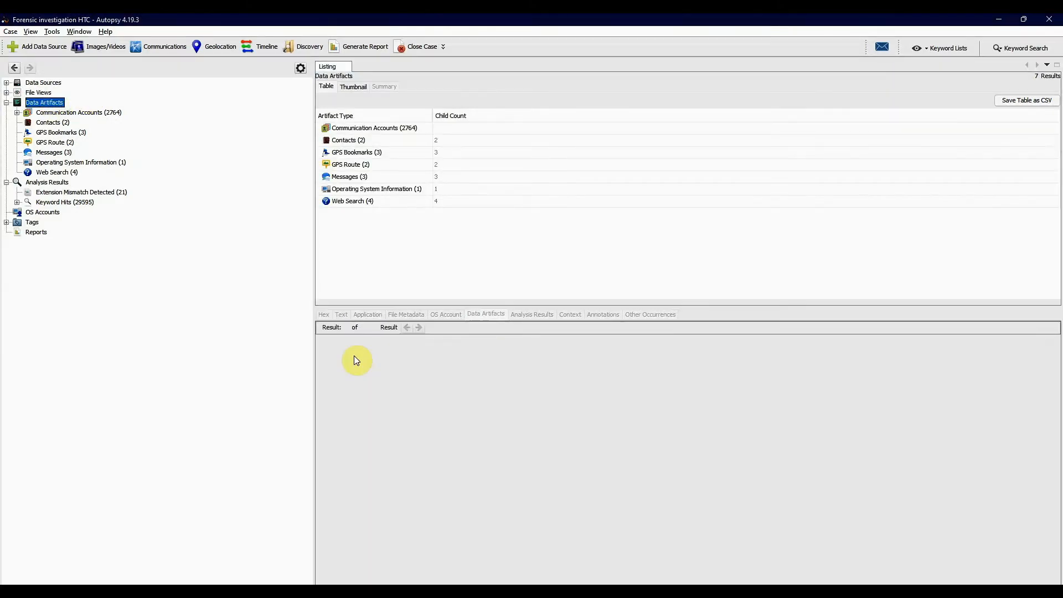
{"action": "left_click", "coordinate": [385, 131]}
{"action": "left_click", "coordinate": [370, 142]}
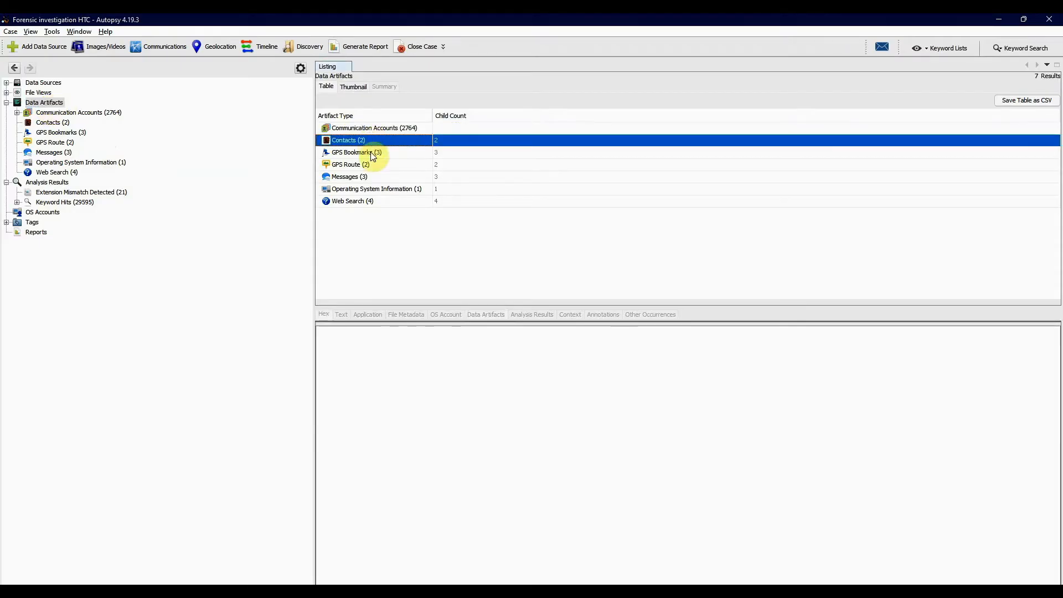
{"action": "left_click", "coordinate": [371, 154]}
{"action": "left_click", "coordinate": [371, 165]}
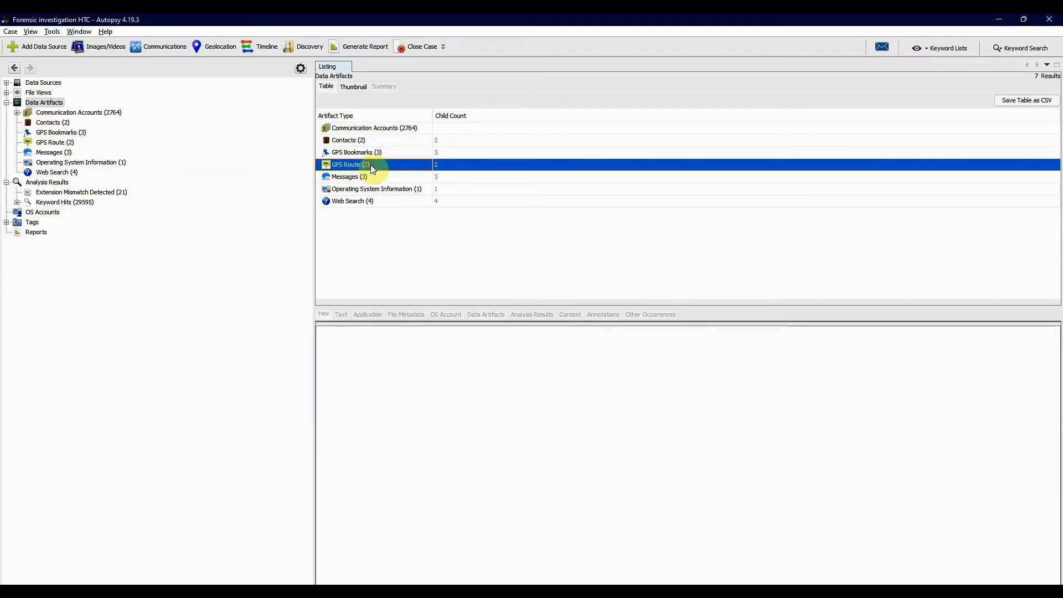
{"action": "left_click", "coordinate": [370, 178]}
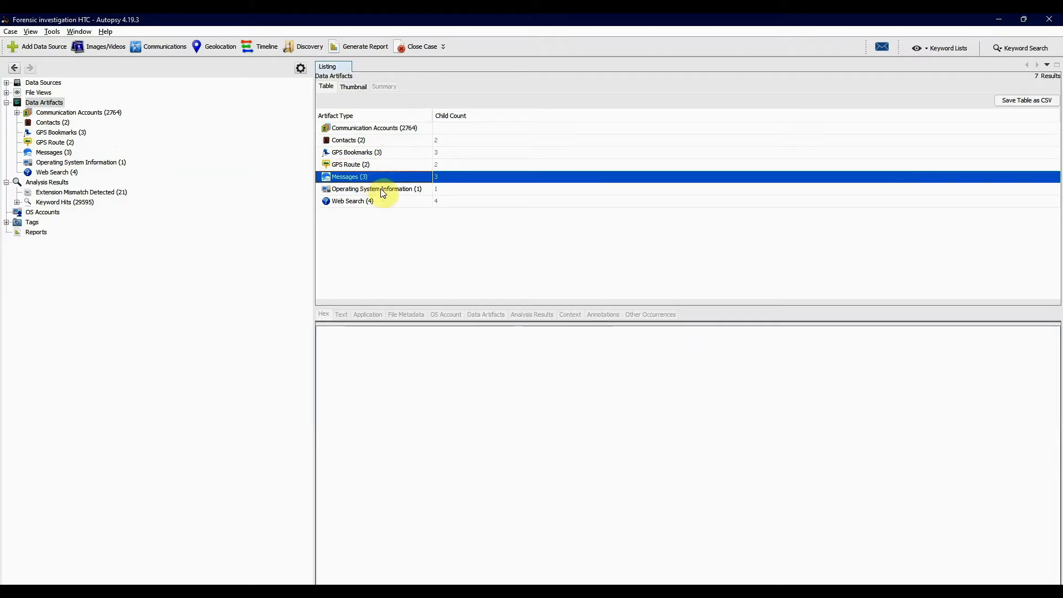
{"action": "left_click", "coordinate": [381, 191]}
{"action": "left_click", "coordinate": [370, 199]}
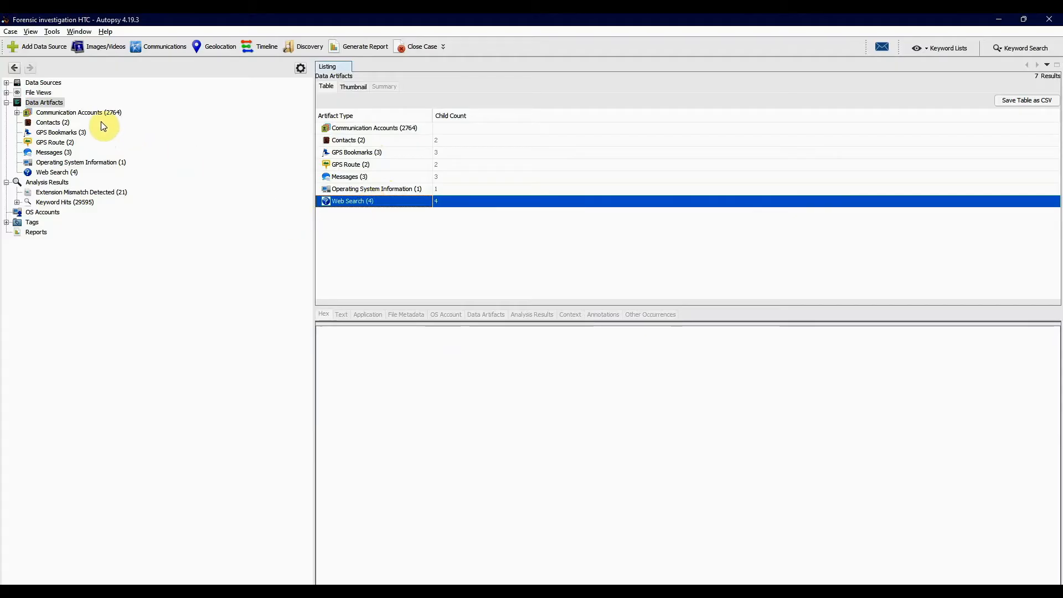
- Inspect the Credit Card communication accounts by file, including the artifact details of packages-backup.xml#1478,38.xml, and by BIN
{"action": "left_click", "coordinate": [77, 112]}
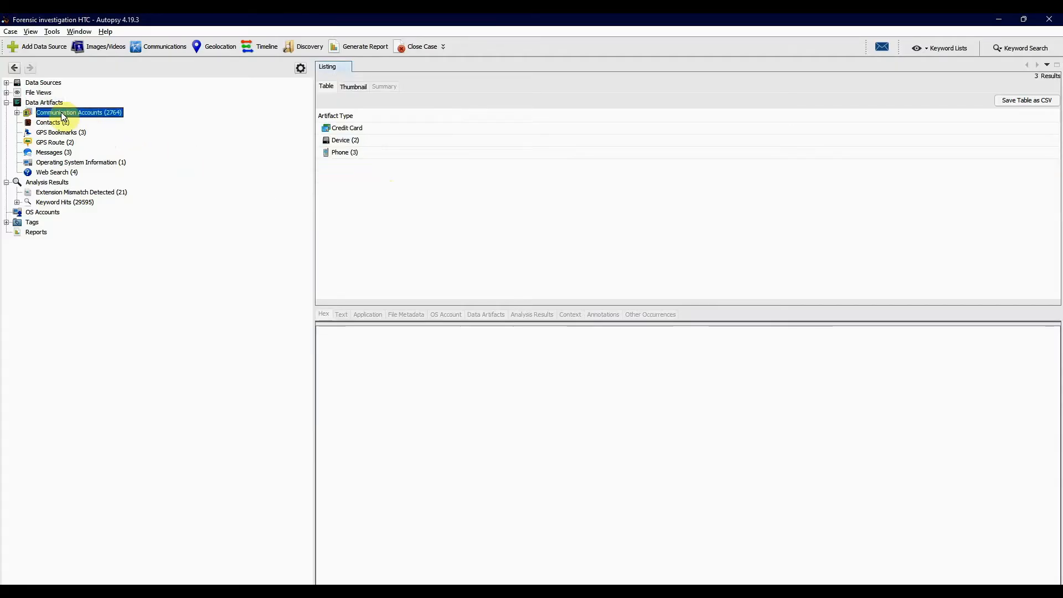
{"action": "left_click", "coordinate": [18, 113]}
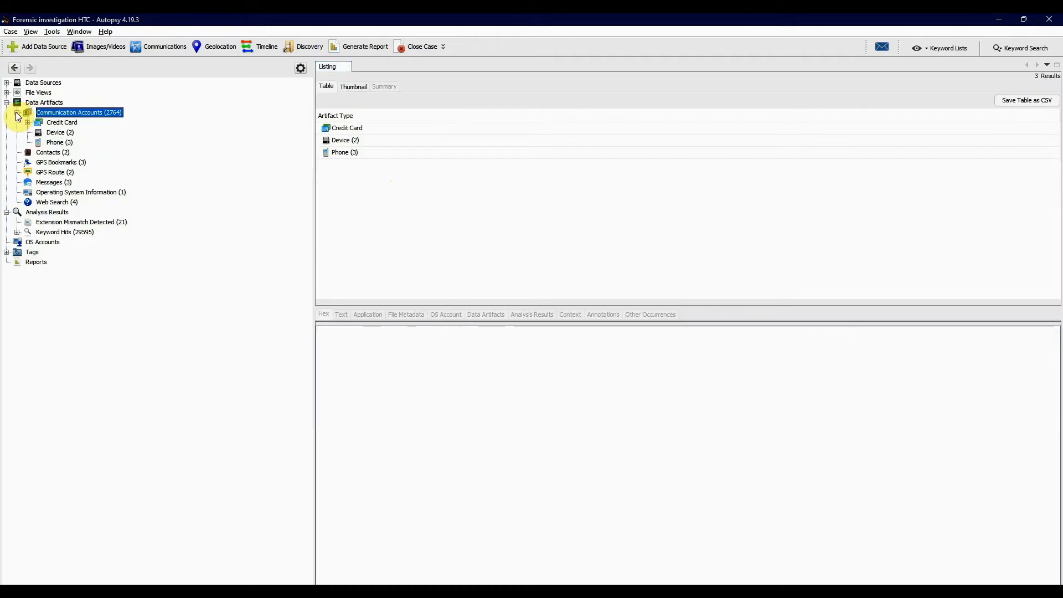
{"action": "left_click", "coordinate": [60, 123]}
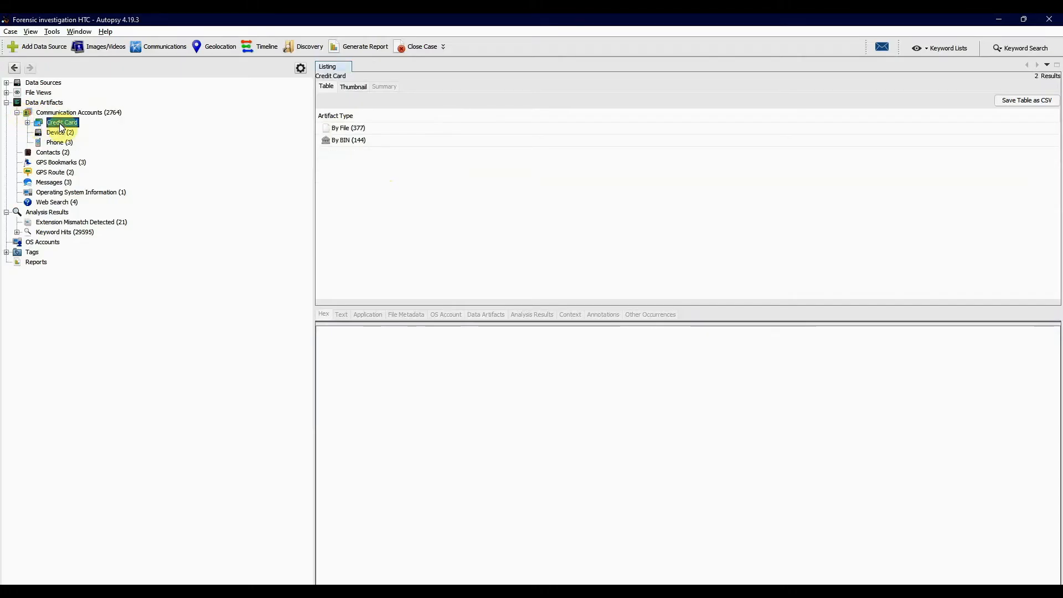
{"action": "left_click", "coordinate": [27, 123]}
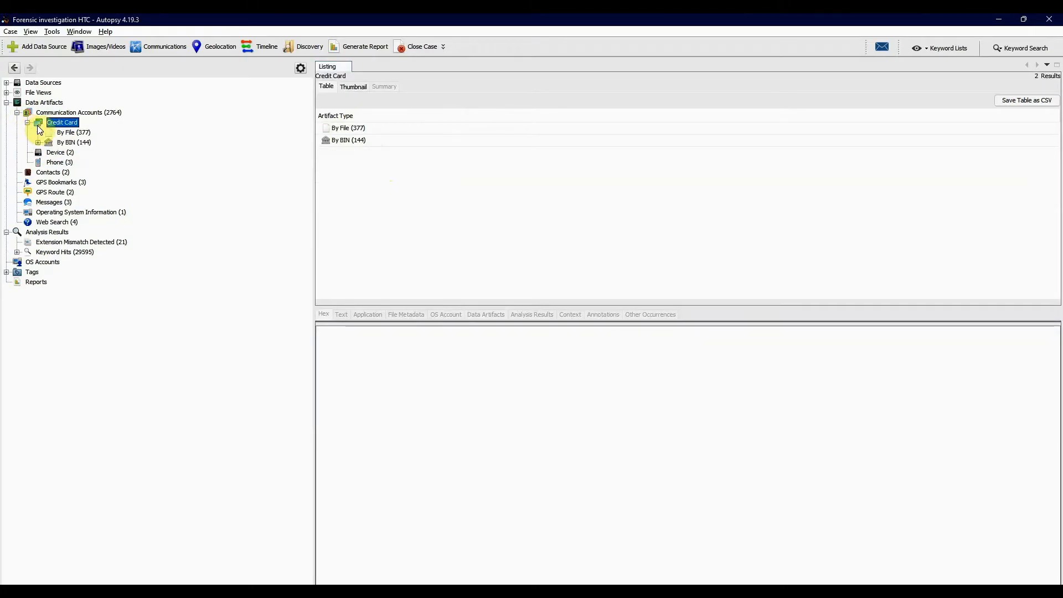
{"action": "left_click", "coordinate": [66, 134]}
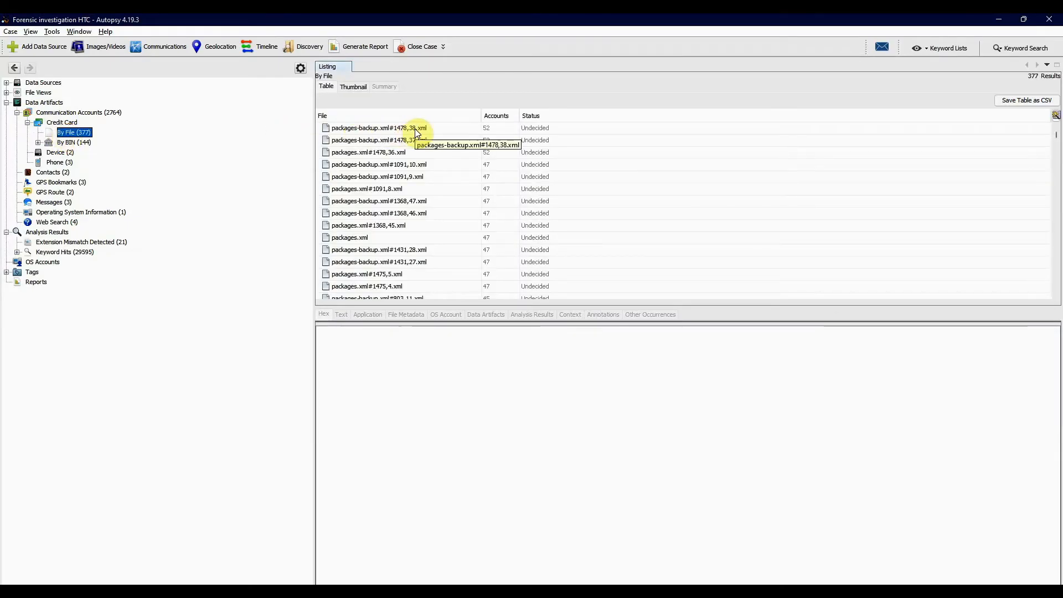
{"action": "left_click", "coordinate": [431, 129]}
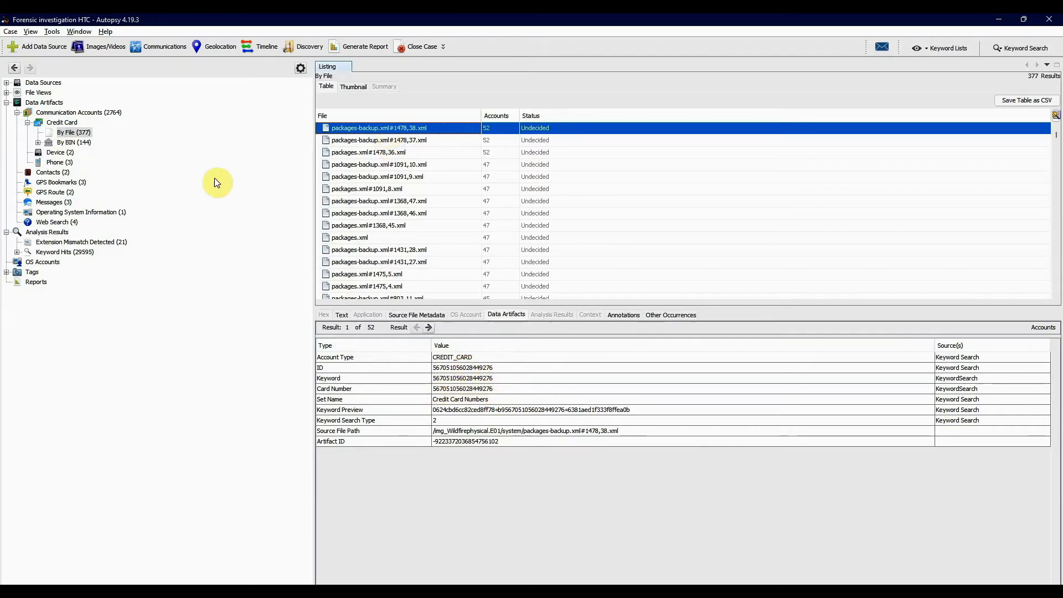
{"action": "left_click", "coordinate": [87, 143]}
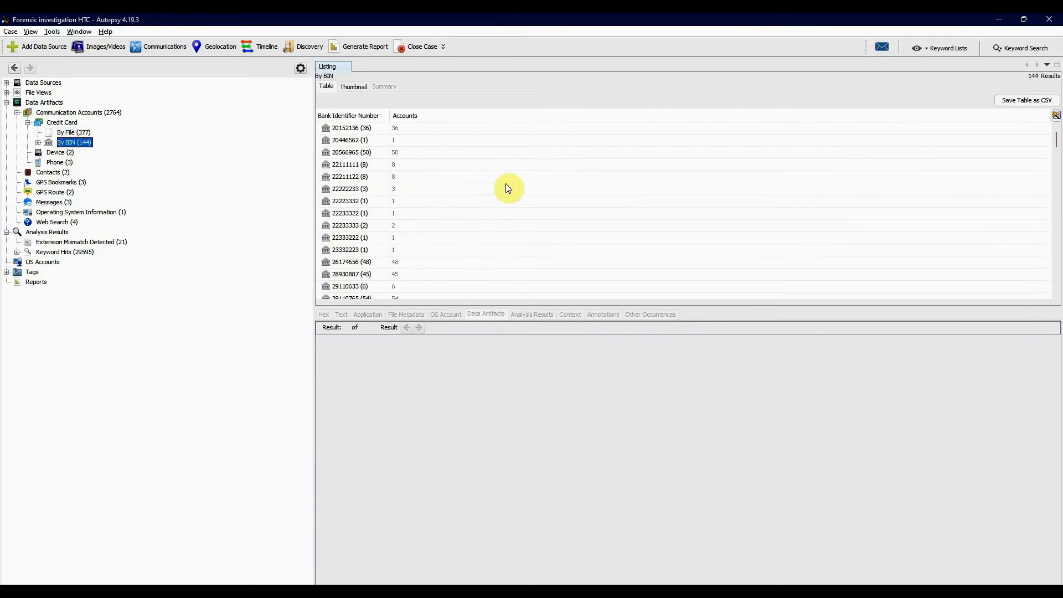
- Collapse the Credit Card accounts and inspect the Device account artifacts from contacts2.db and mmssms.db
{"action": "left_click", "coordinate": [27, 122]}
{"action": "left_click", "coordinate": [59, 134]}
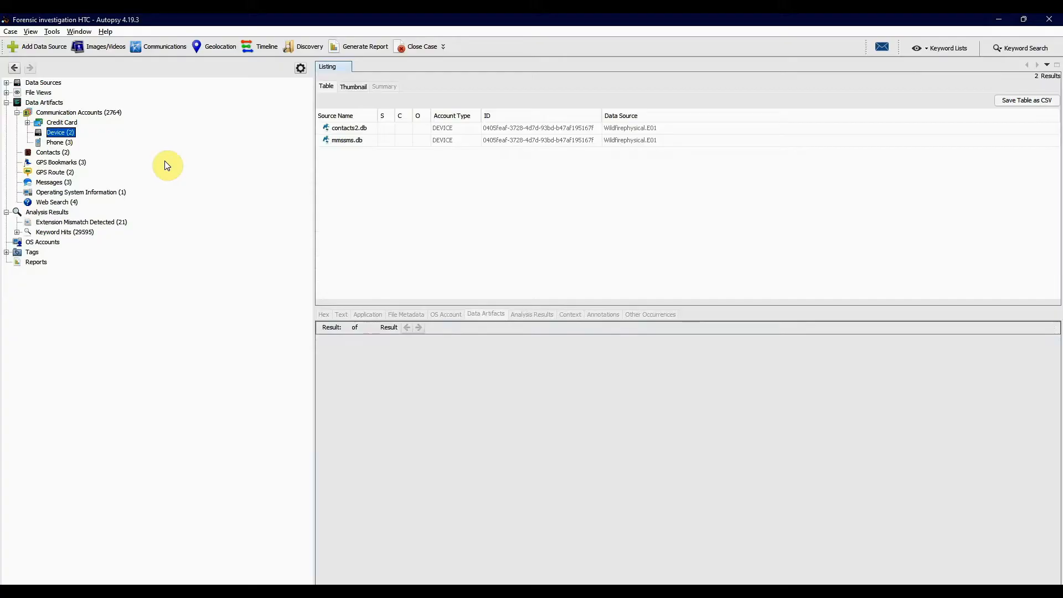
{"action": "left_click", "coordinate": [64, 143]}
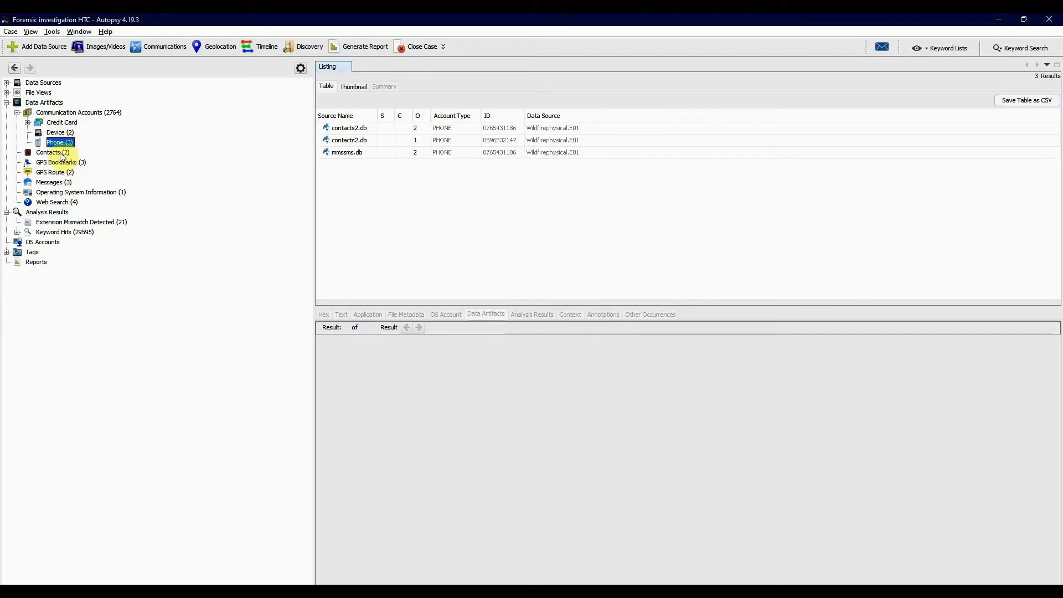
{"action": "left_click", "coordinate": [63, 153]}
{"action": "left_click", "coordinate": [67, 134]}
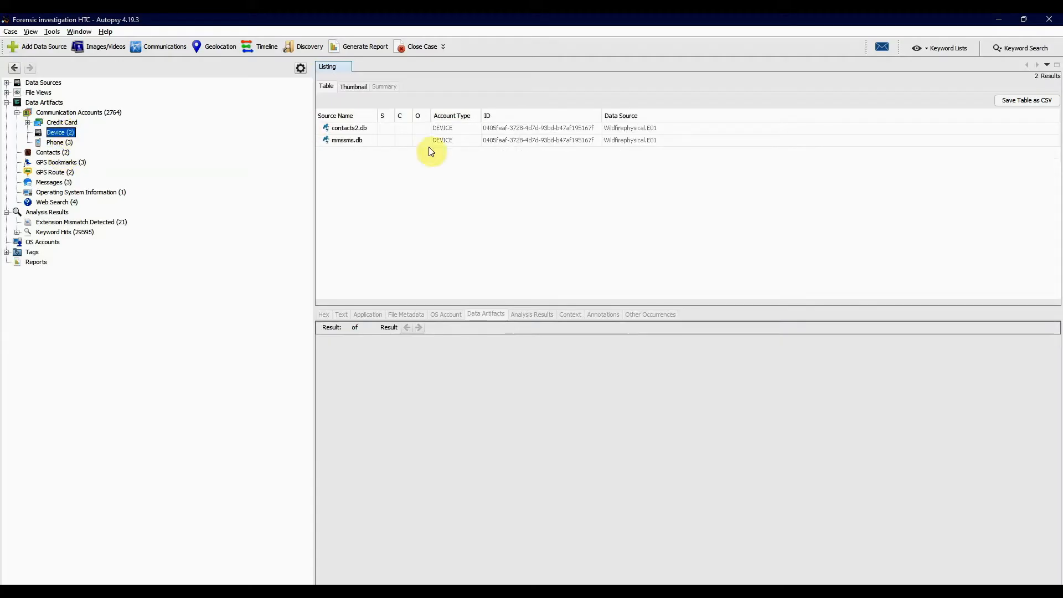
{"action": "left_click", "coordinate": [362, 129]}
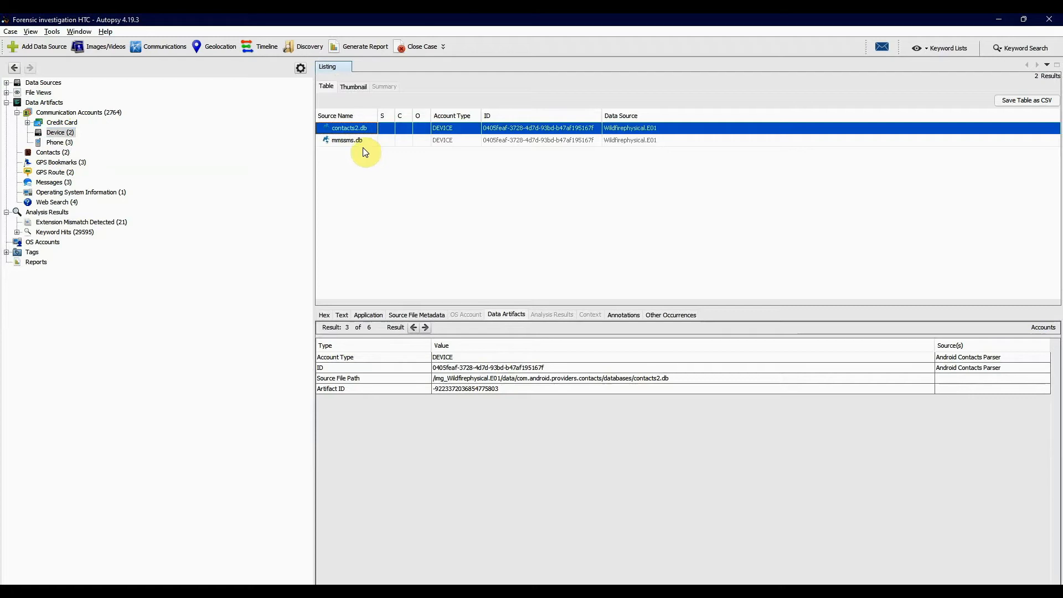
{"action": "left_click", "coordinate": [358, 142]}
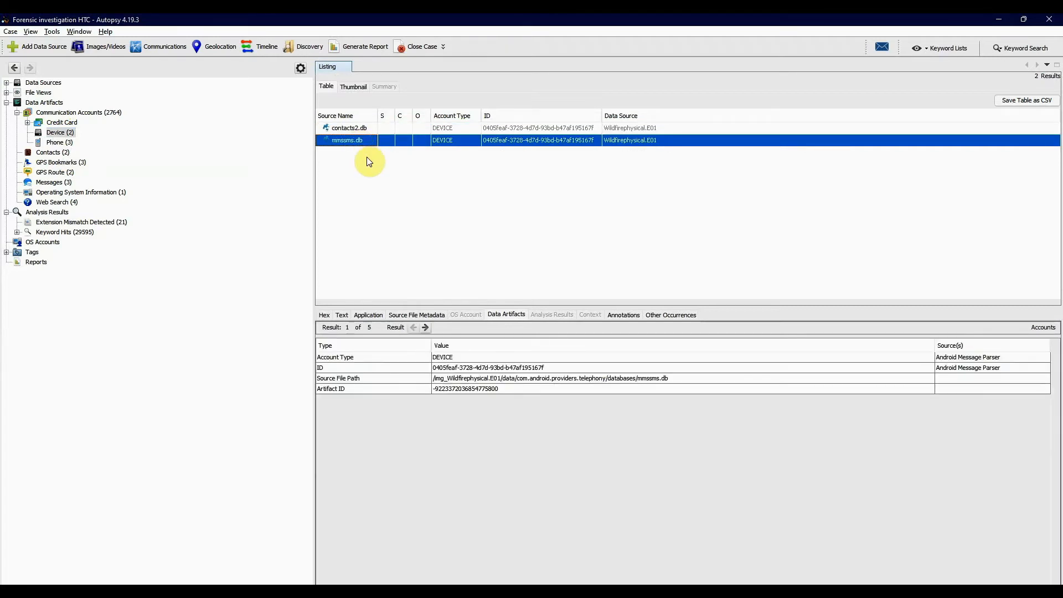
- Inspect the artifact details of each Phone account entry from contacts2.db and mmssms.db
{"action": "left_click", "coordinate": [58, 142]}
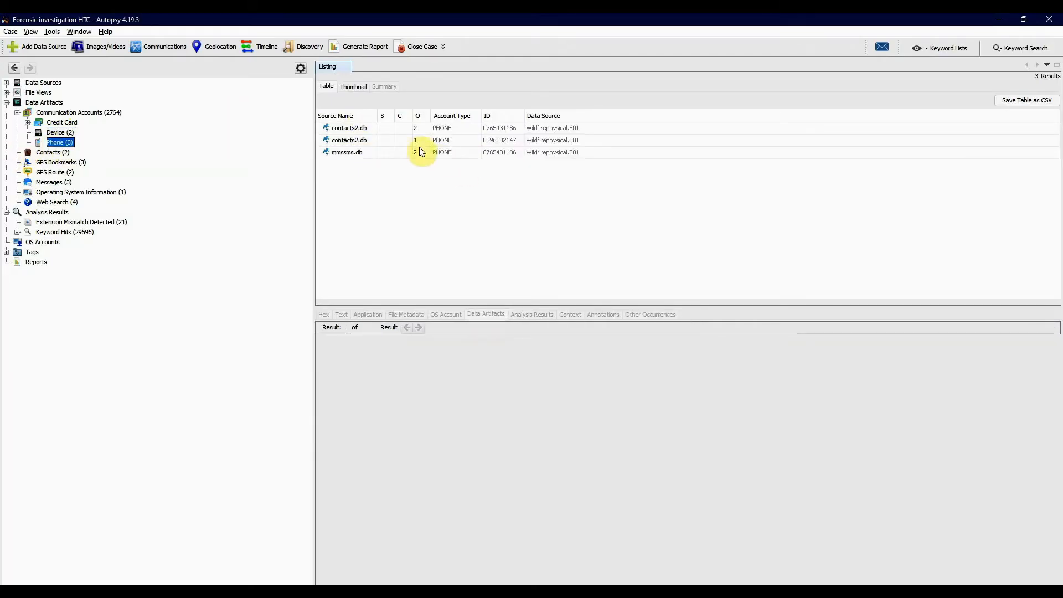
{"action": "left_click", "coordinate": [368, 129]}
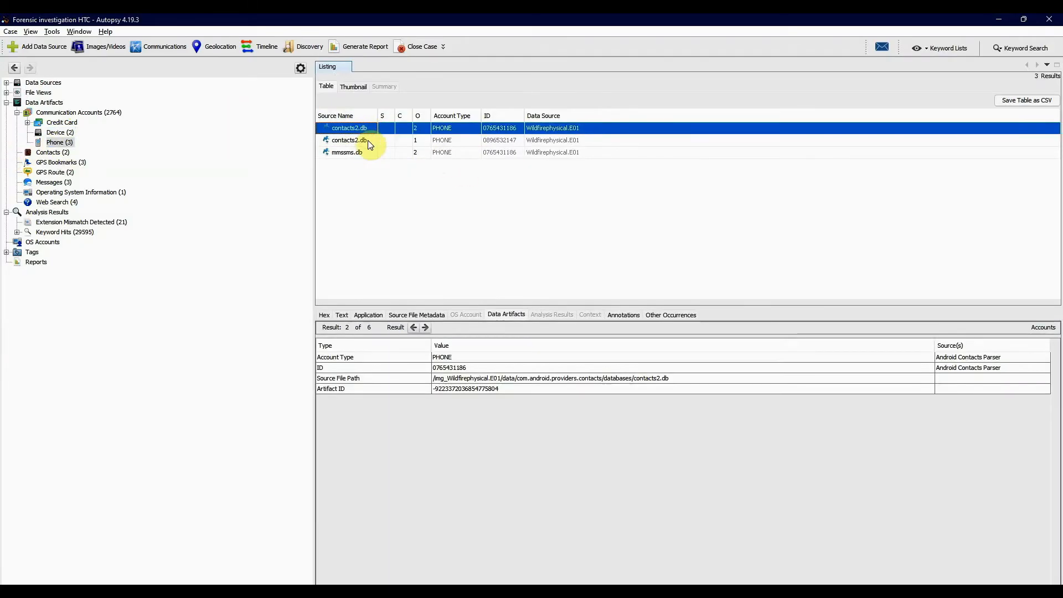
{"action": "left_click", "coordinate": [368, 141]}
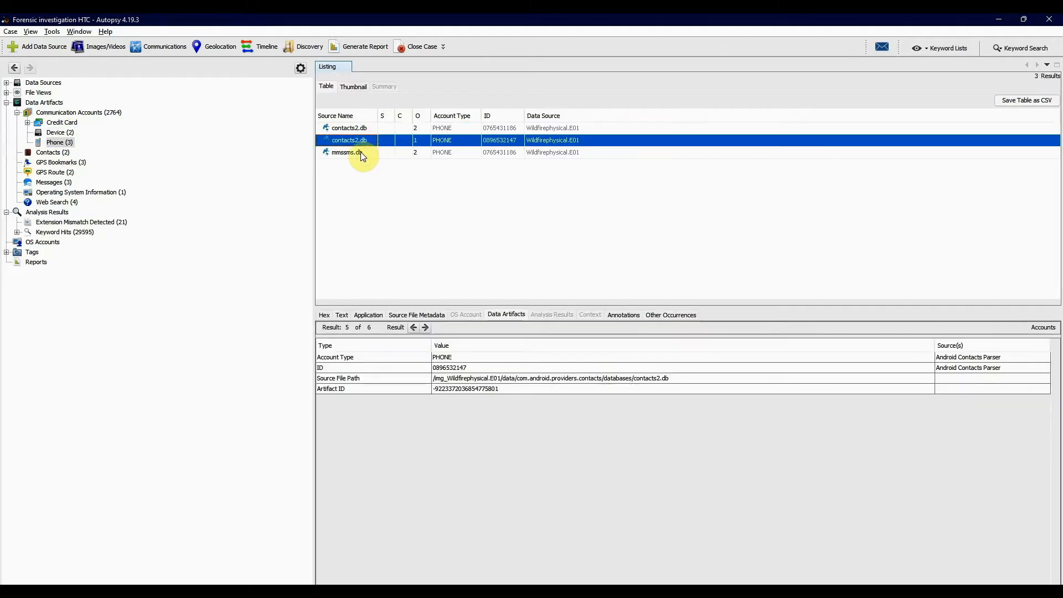
{"action": "left_click", "coordinate": [363, 153]}
{"action": "left_click", "coordinate": [361, 128]}
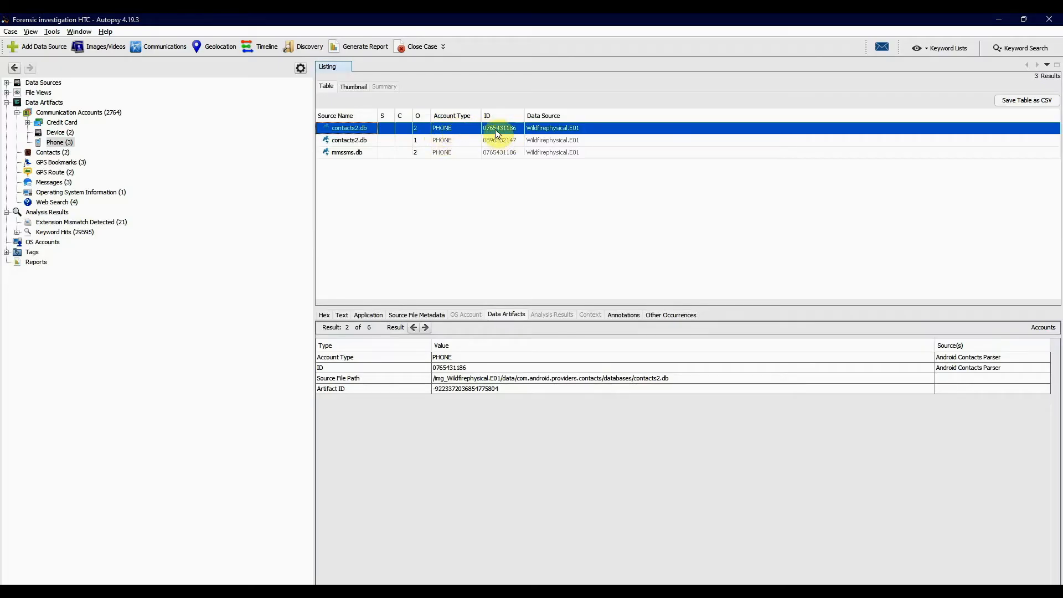
- Examine both entries under Contacts and compare them with the Phone and Device accounts
{"action": "left_click", "coordinate": [57, 152]}
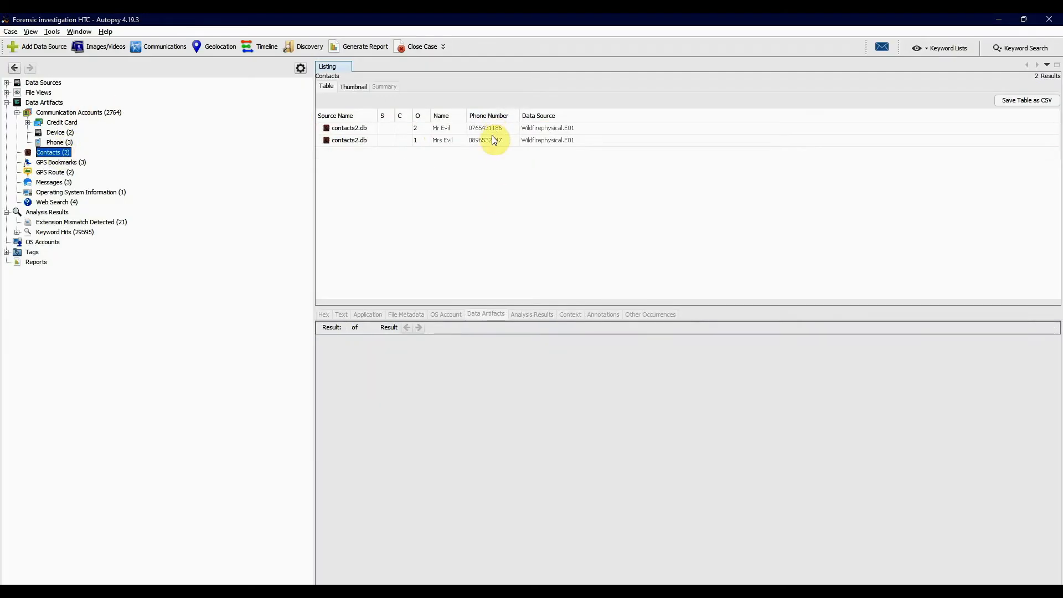
{"action": "left_click", "coordinate": [60, 142]}
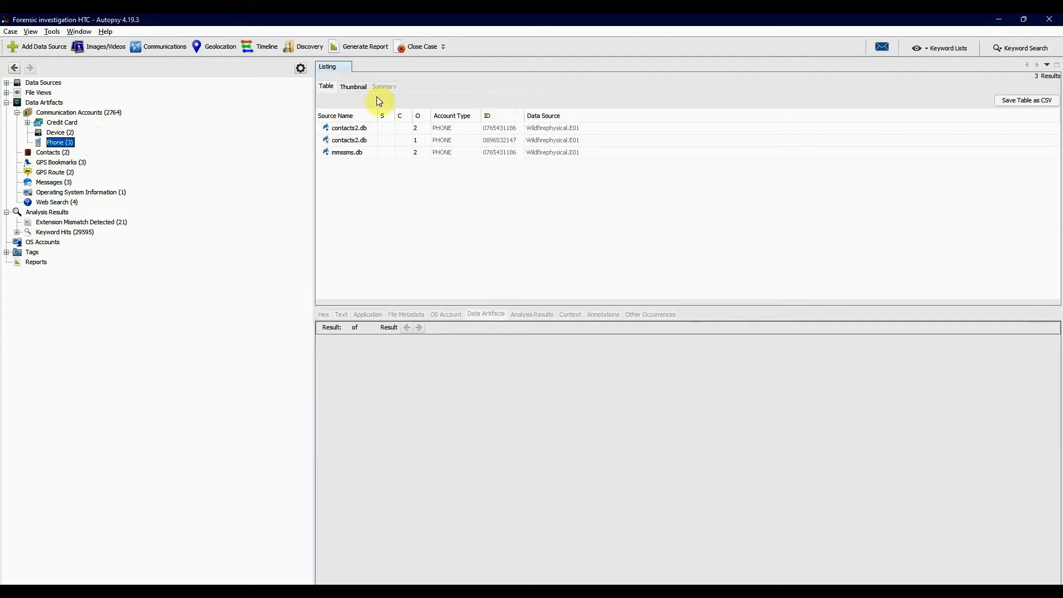
{"action": "left_click", "coordinate": [56, 151]}
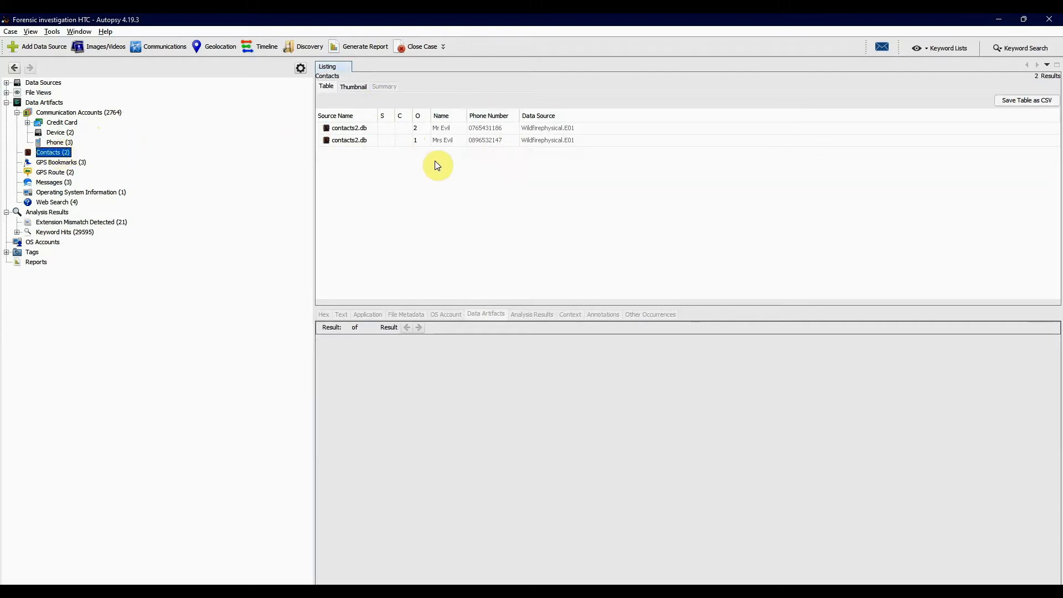
{"action": "left_click", "coordinate": [363, 130]}
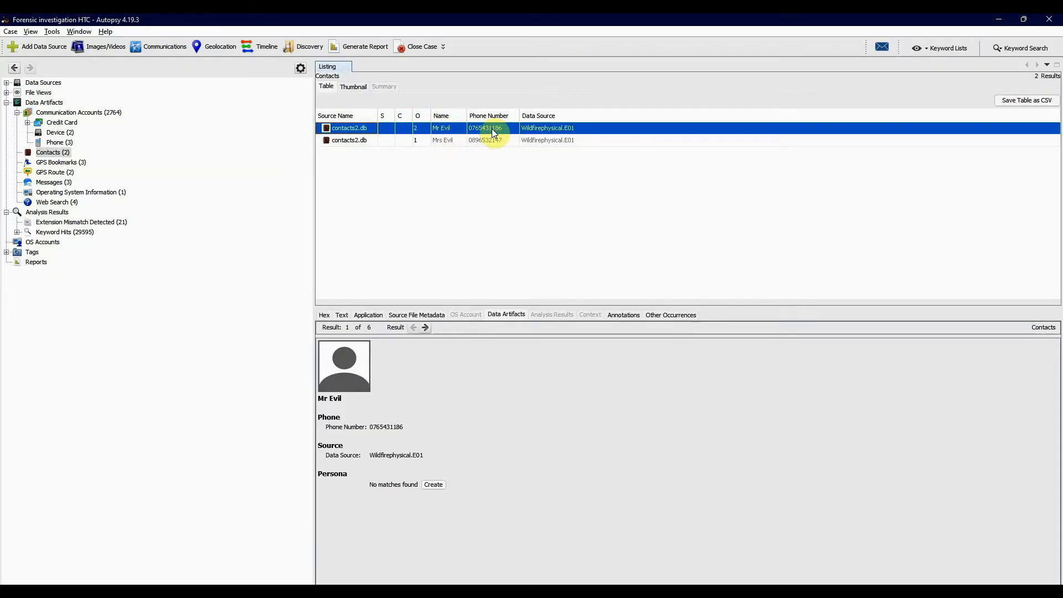
{"action": "left_click", "coordinate": [367, 145]}
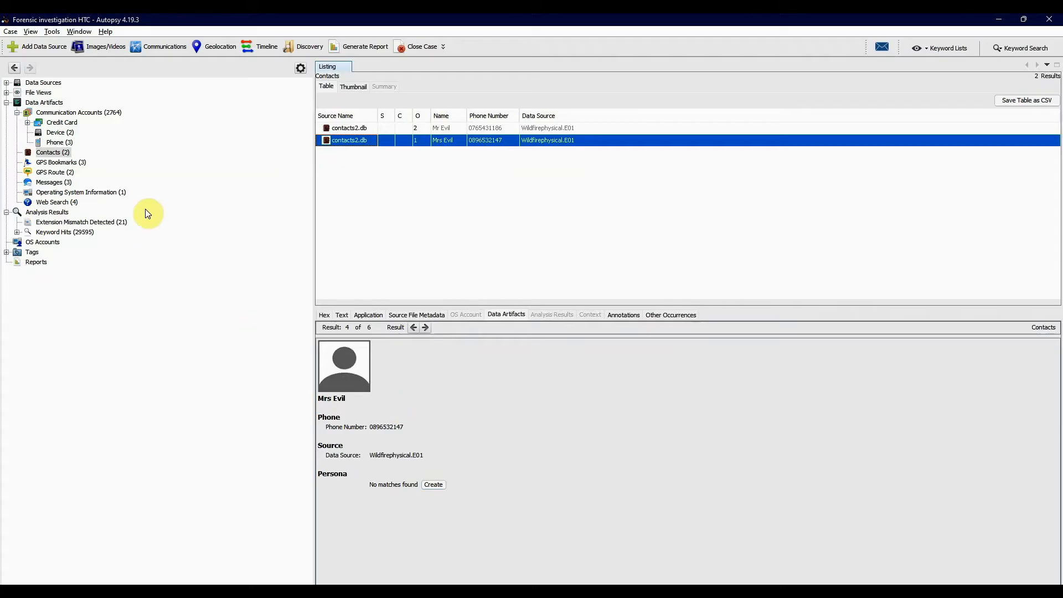
{"action": "left_click", "coordinate": [60, 132]}
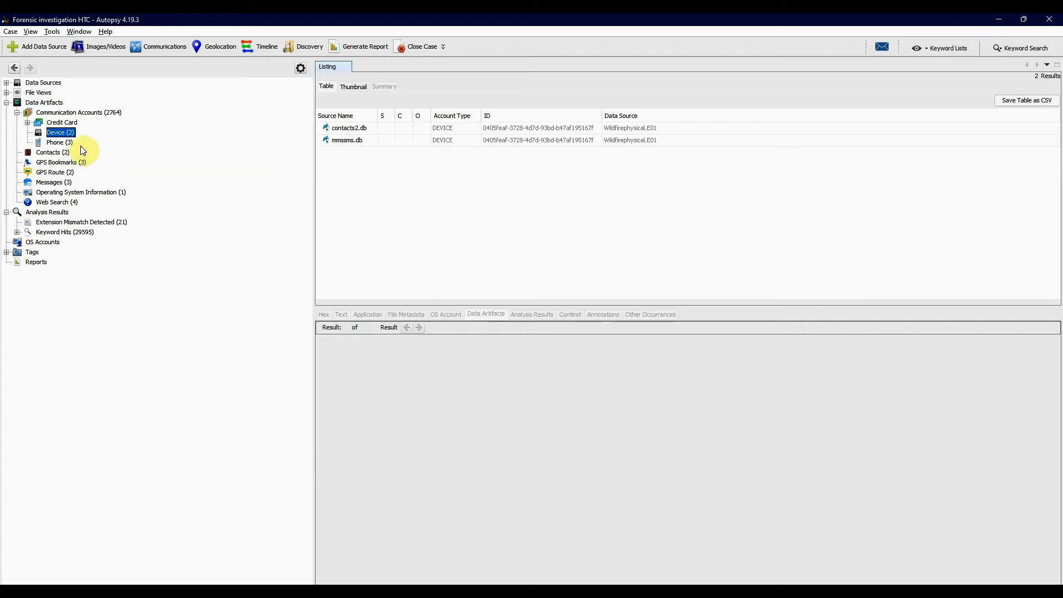
{"action": "left_click", "coordinate": [59, 153]}
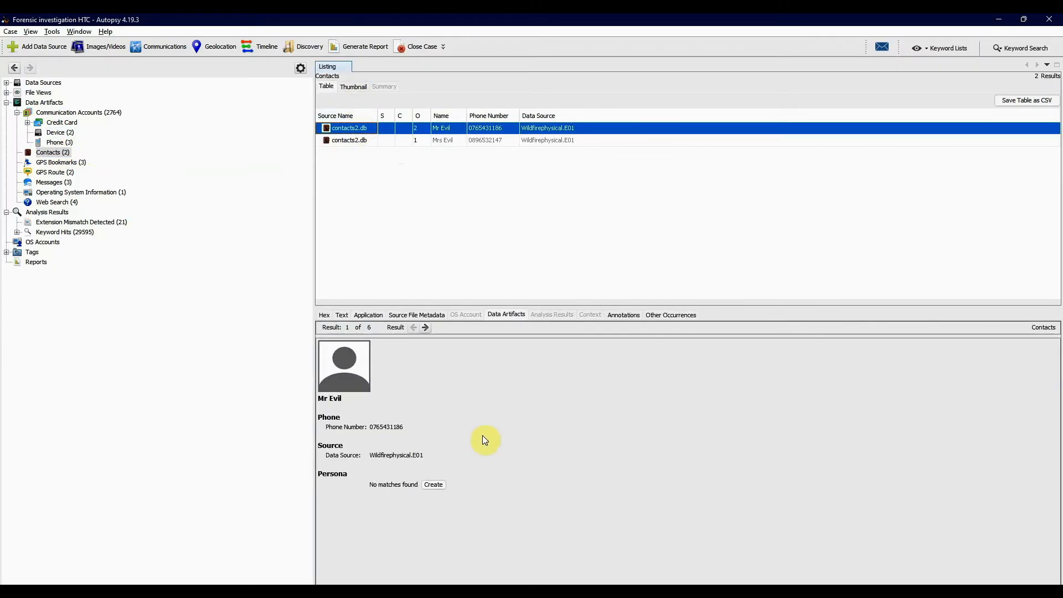
- Extract the source file contacts2.db from the Device accounts to the Desktop, keeping its file name
{"action": "left_click", "coordinate": [61, 133]}
{"action": "left_click", "coordinate": [353, 129]}
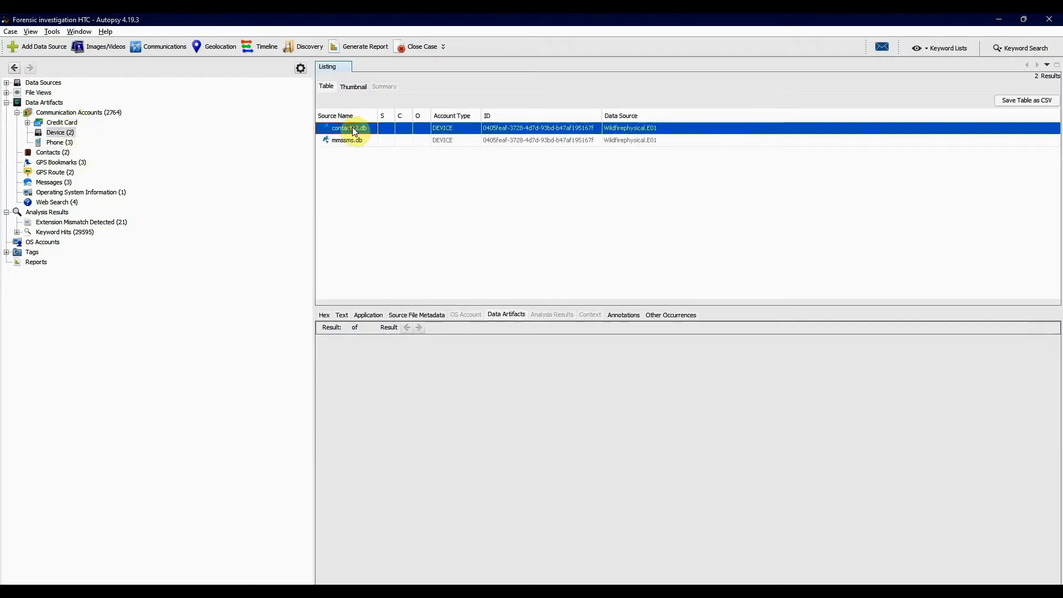
{"action": "right_click", "coordinate": [355, 131]}
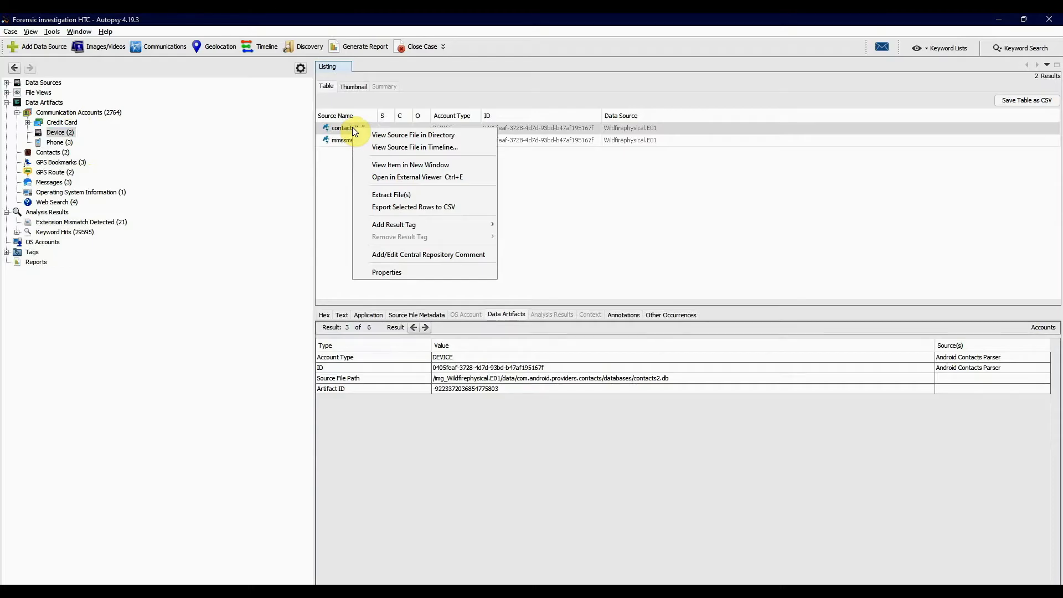
{"action": "left_click", "coordinate": [382, 195]}
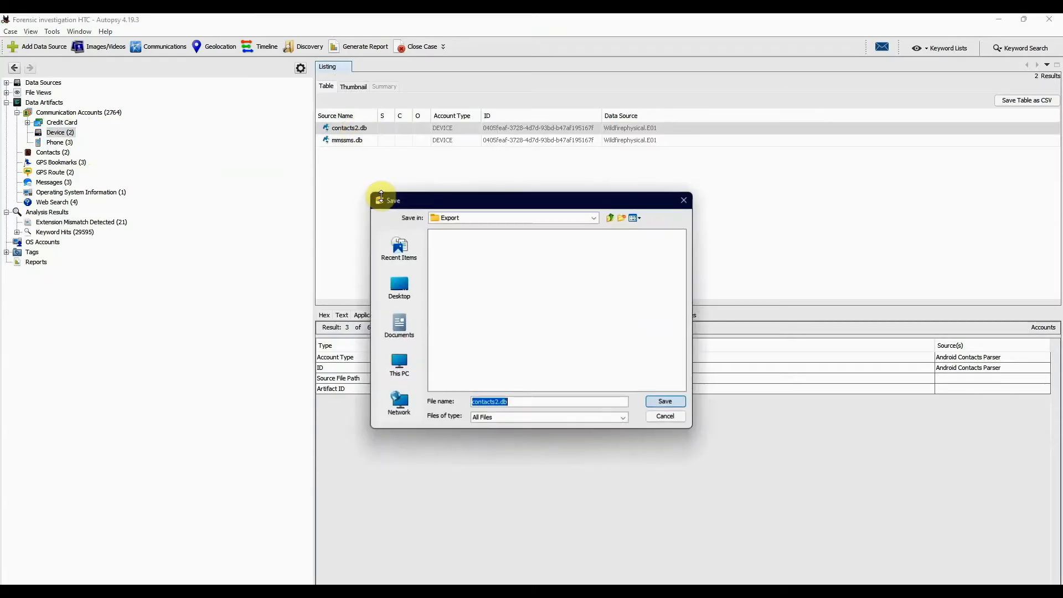
{"action": "left_click", "coordinate": [397, 273]}
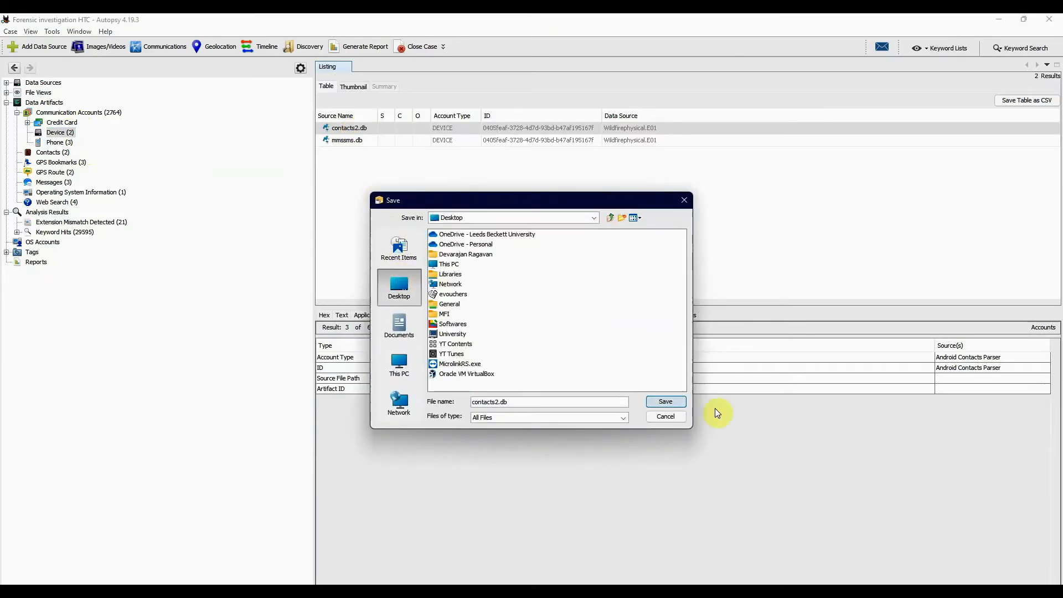
{"action": "left_click", "coordinate": [672, 400]}
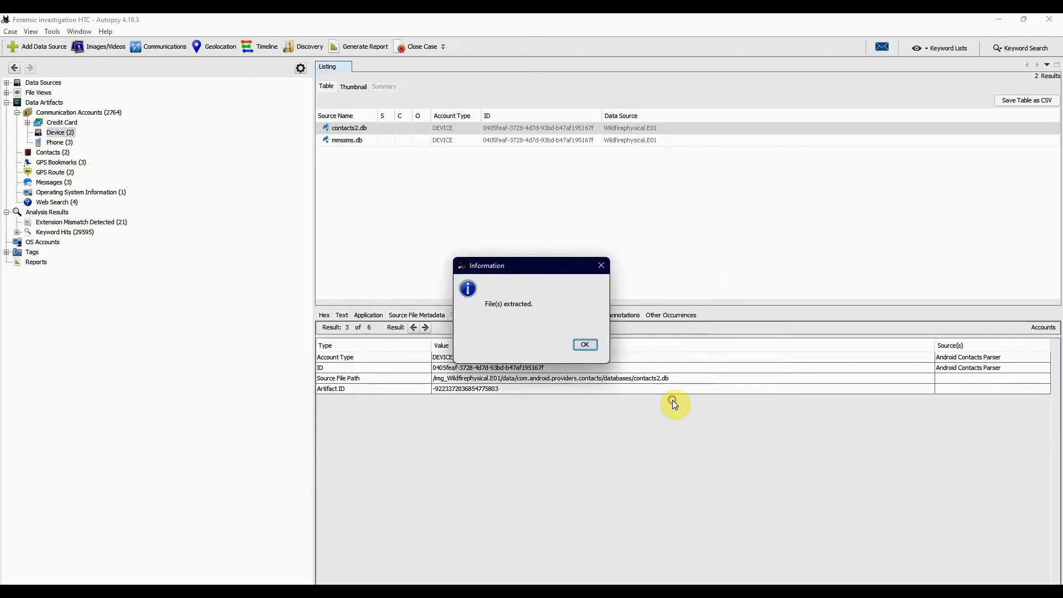
{"action": "left_click", "coordinate": [592, 346]}
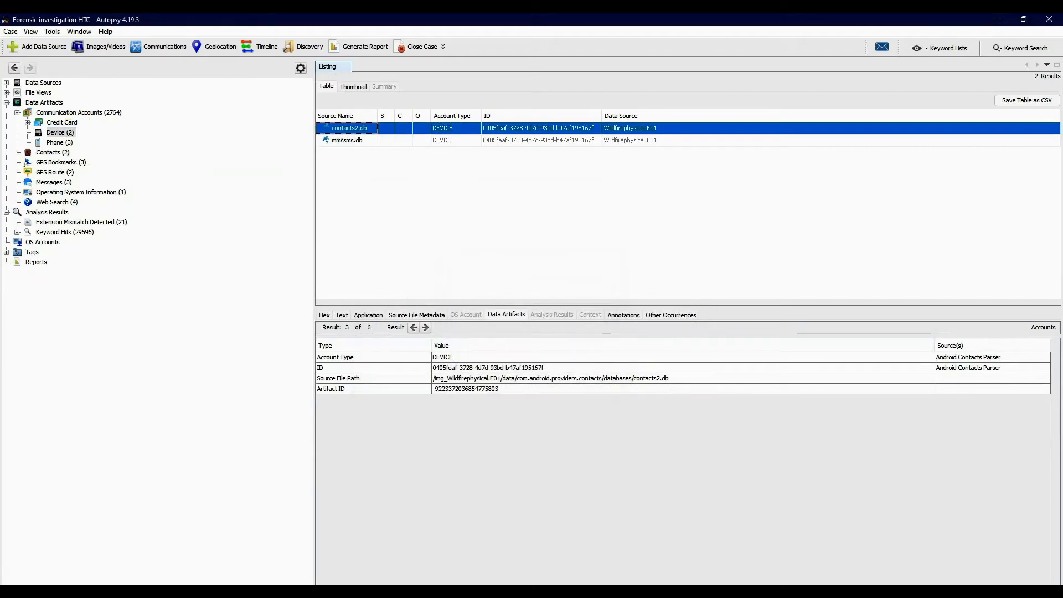
- Switch to DB Browser for SQLite and open contacts2.db from the Desktop, agreeing to proceed with the PHONEBOOK collation
{"action": "key", "text": "alt+Tab"}
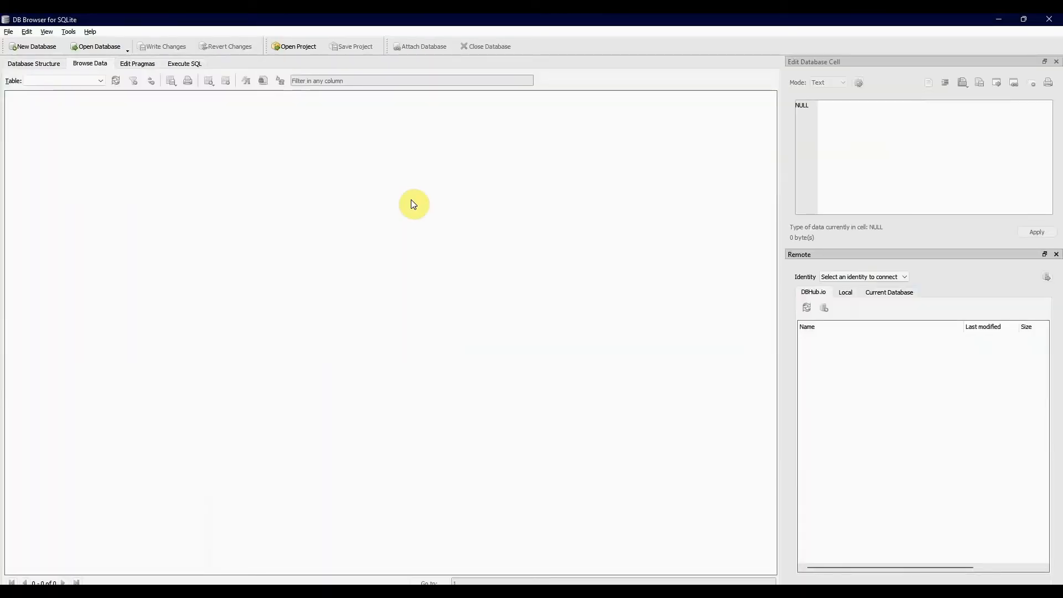
{"action": "left_click", "coordinate": [109, 45]}
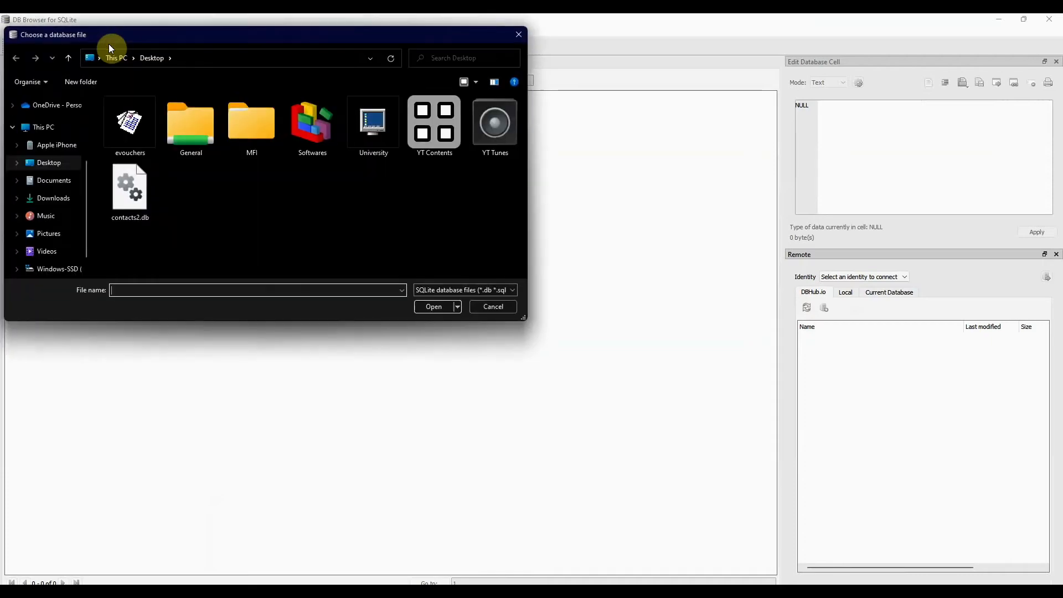
{"action": "left_click", "coordinate": [128, 202]}
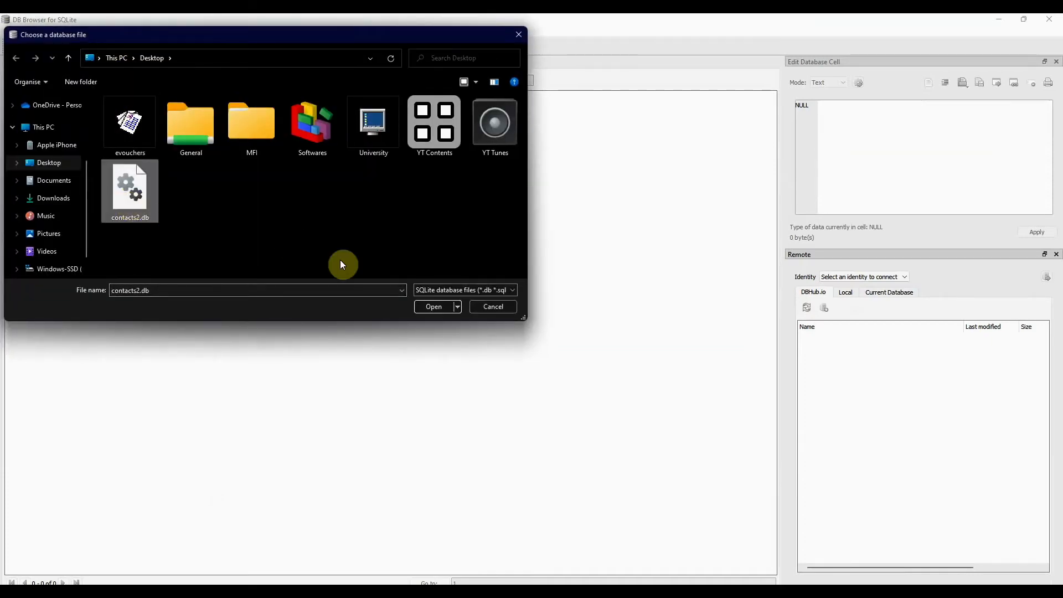
{"action": "left_click", "coordinate": [435, 306]}
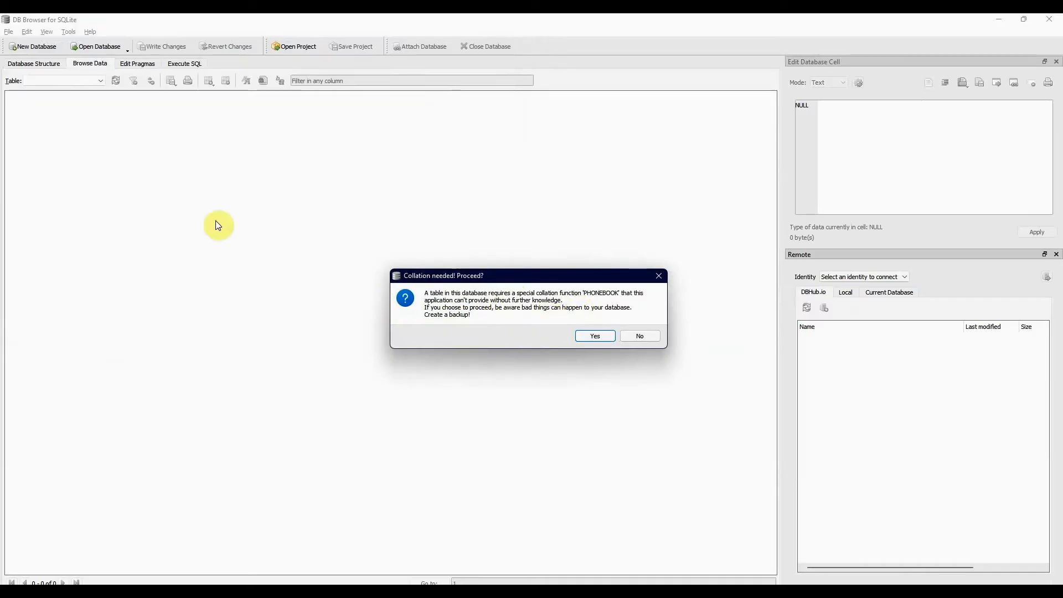
{"action": "left_click", "coordinate": [606, 335]}
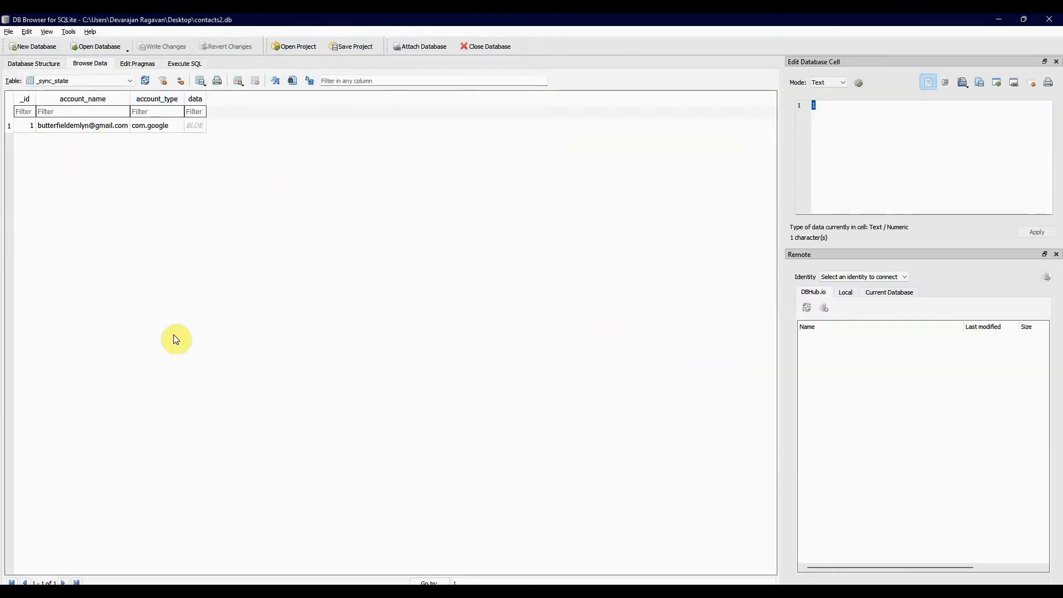
- Look through the database structure of contacts2.db, covering its tables, indices, views and triggers
{"action": "left_click", "coordinate": [42, 60]}
{"action": "scroll", "coordinate": [341, 233], "scroll_direction": "down", "scroll_amount": 6}
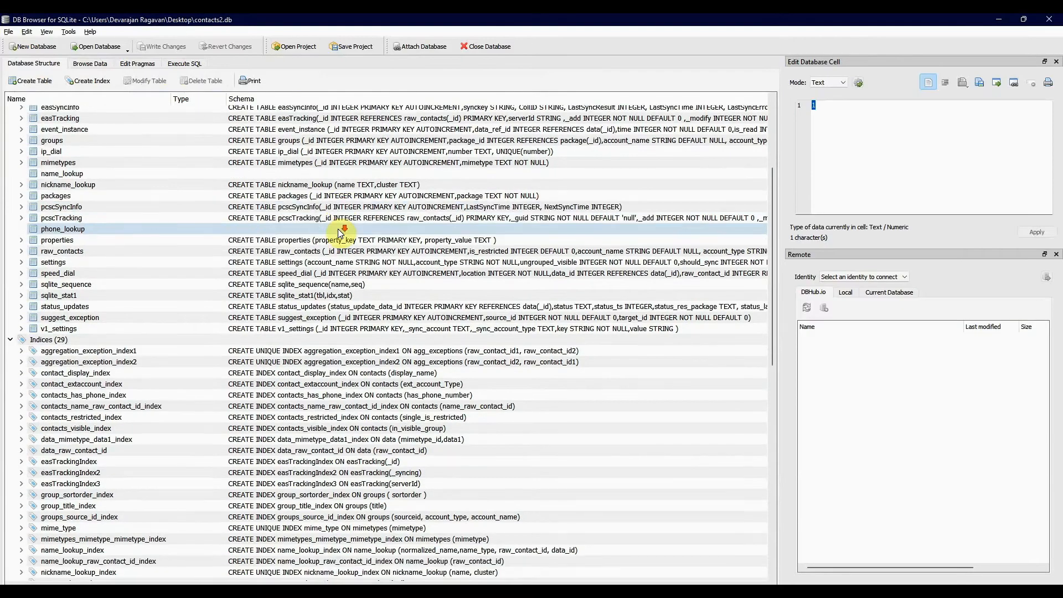
{"action": "scroll", "coordinate": [340, 233], "scroll_direction": "down", "scroll_amount": 13}
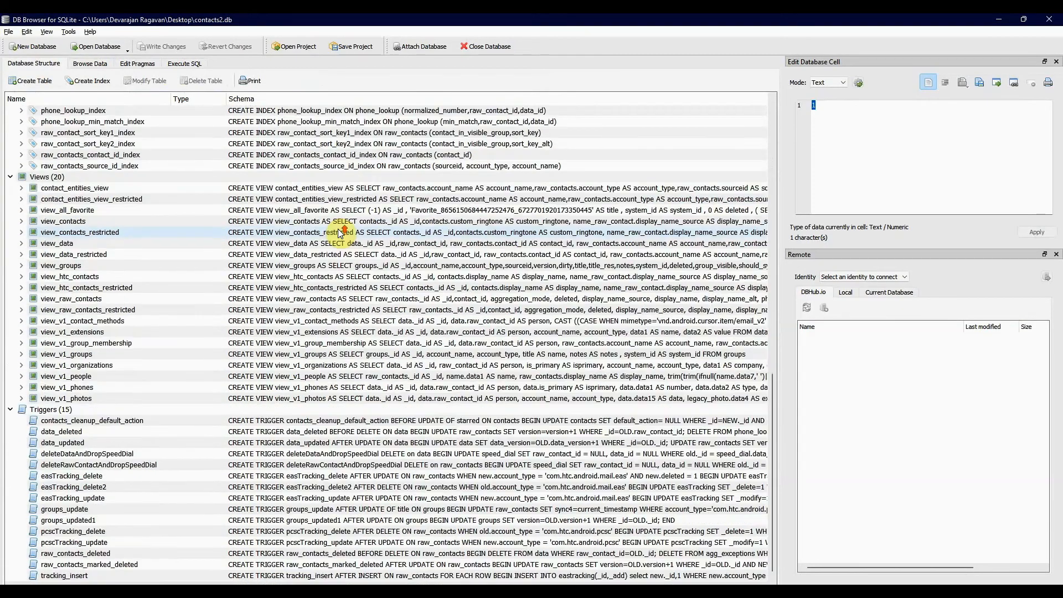
{"action": "scroll", "coordinate": [341, 233], "scroll_direction": "up", "scroll_amount": 20}
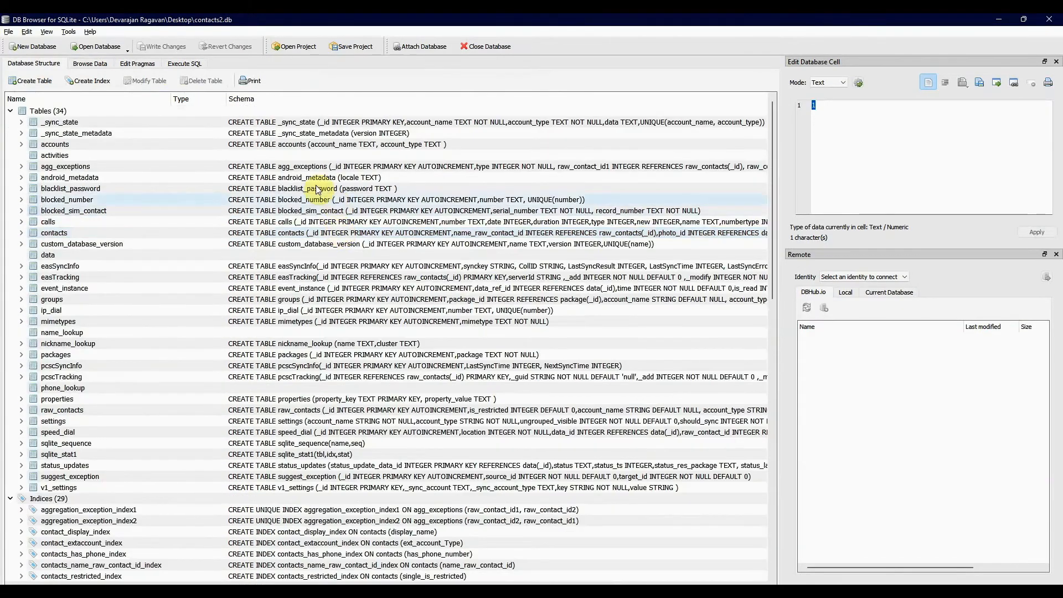
- Browse the data of the accounts table and view the account type of the Weather account
{"action": "left_click", "coordinate": [90, 65]}
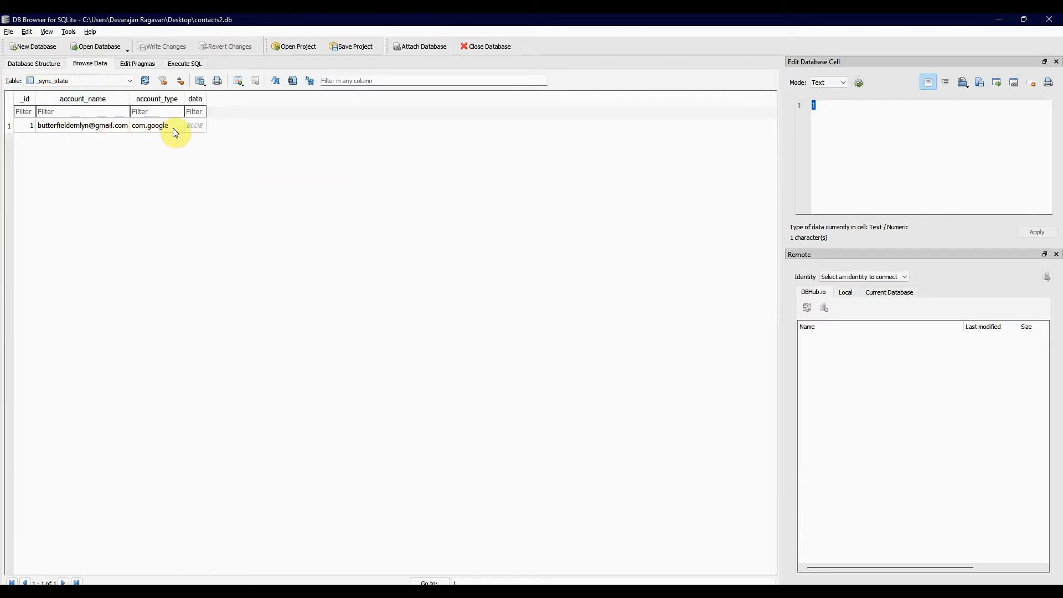
{"action": "left_click", "coordinate": [128, 82]}
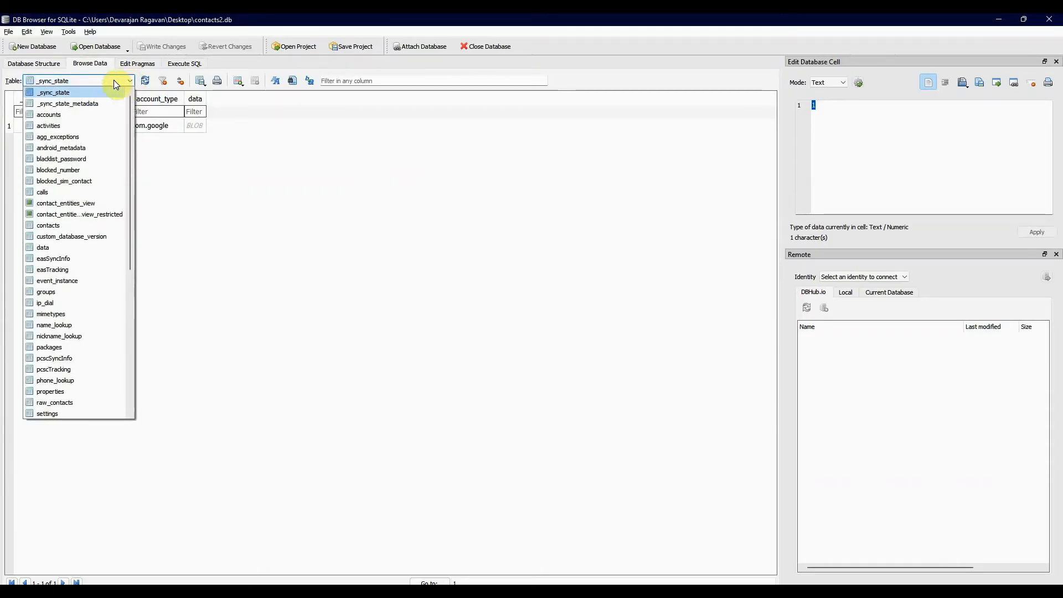
{"action": "left_click", "coordinate": [131, 80]}
{"action": "left_click", "coordinate": [132, 81]}
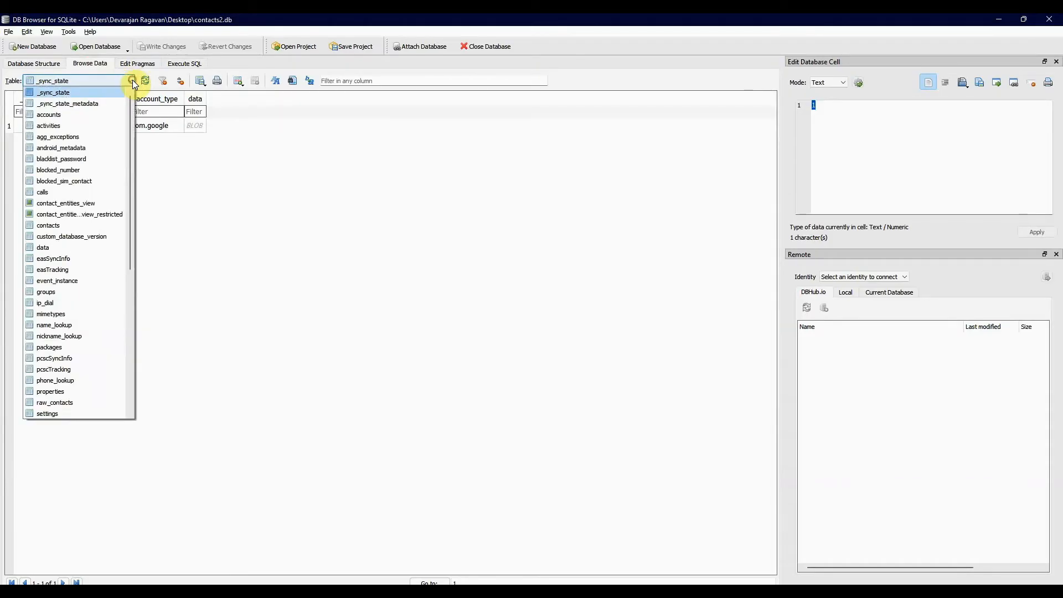
{"action": "left_click", "coordinate": [71, 115]}
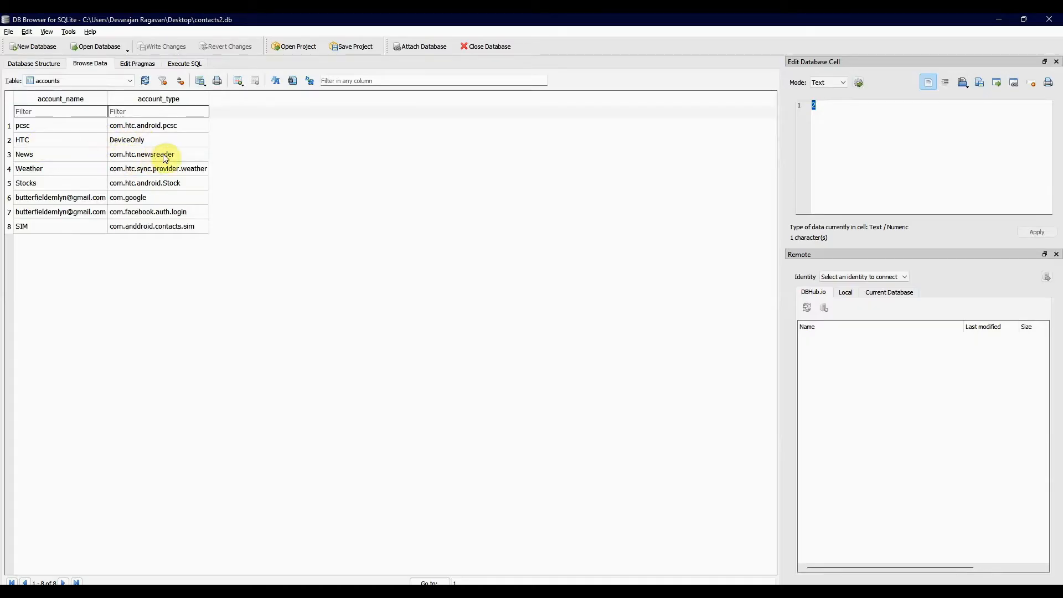
{"action": "left_click", "coordinate": [177, 168]}
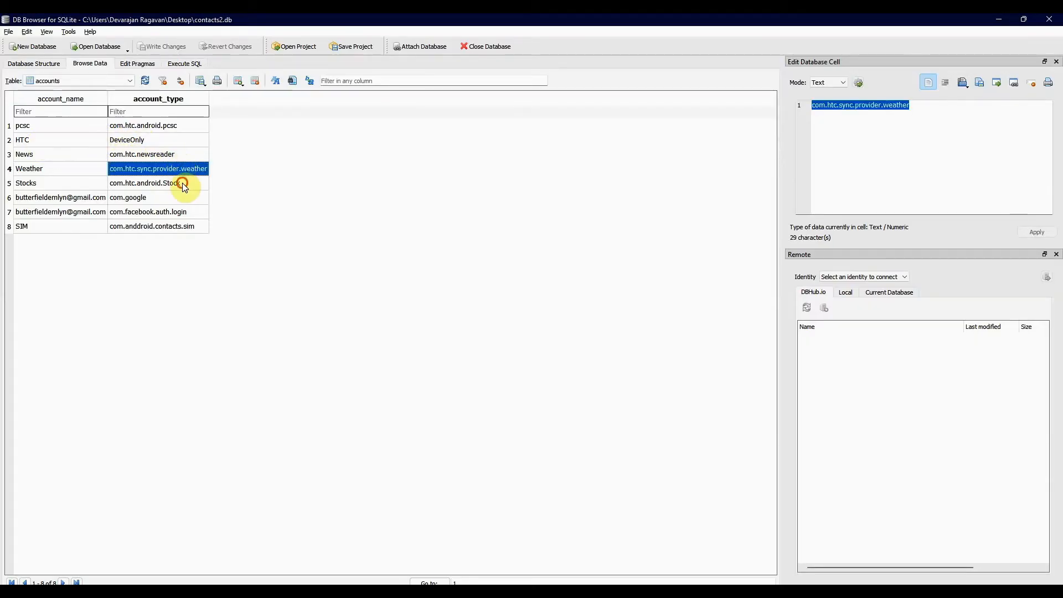
- View the account types of the Stocks, Google, Facebook and SIM entries in the accounts table
{"action": "left_click", "coordinate": [183, 184]}
{"action": "left_click", "coordinate": [176, 200]}
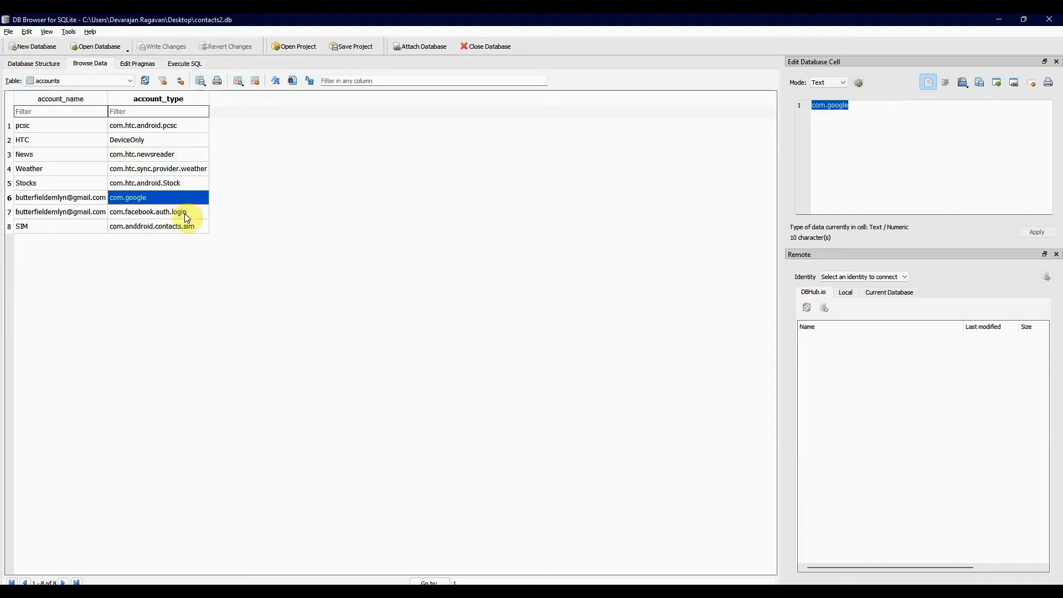
{"action": "left_click", "coordinate": [184, 214]}
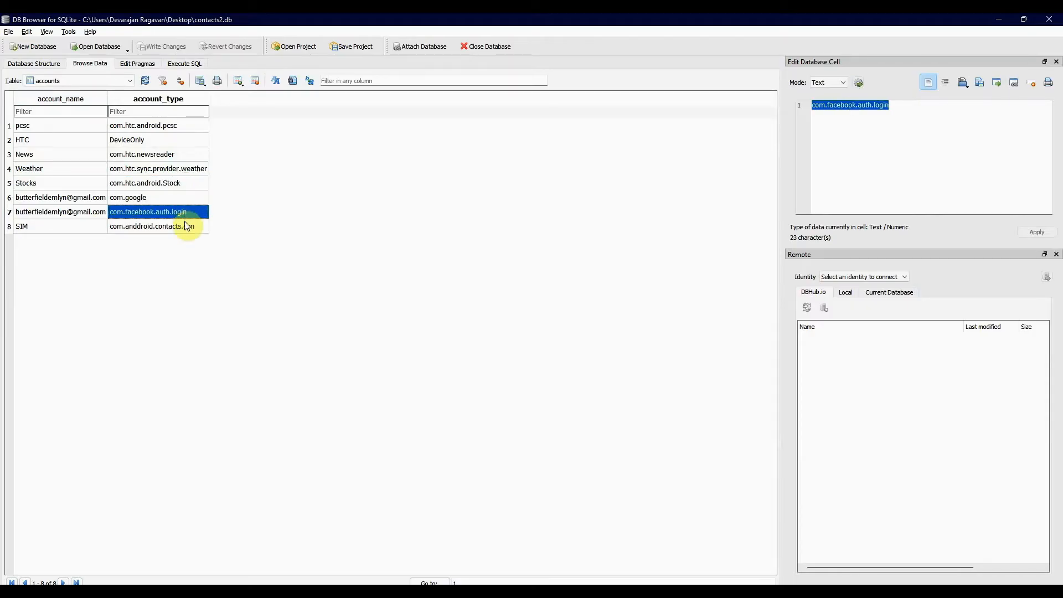
{"action": "left_click", "coordinate": [185, 222]}
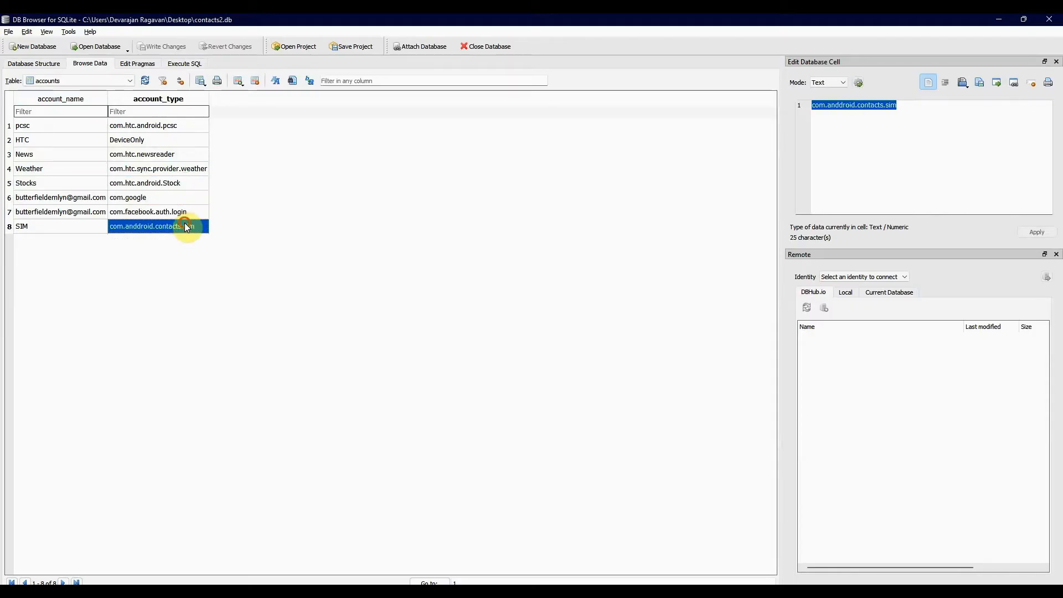
- Browse the data of the blocked_number table and of the calls table
{"action": "left_click", "coordinate": [130, 81]}
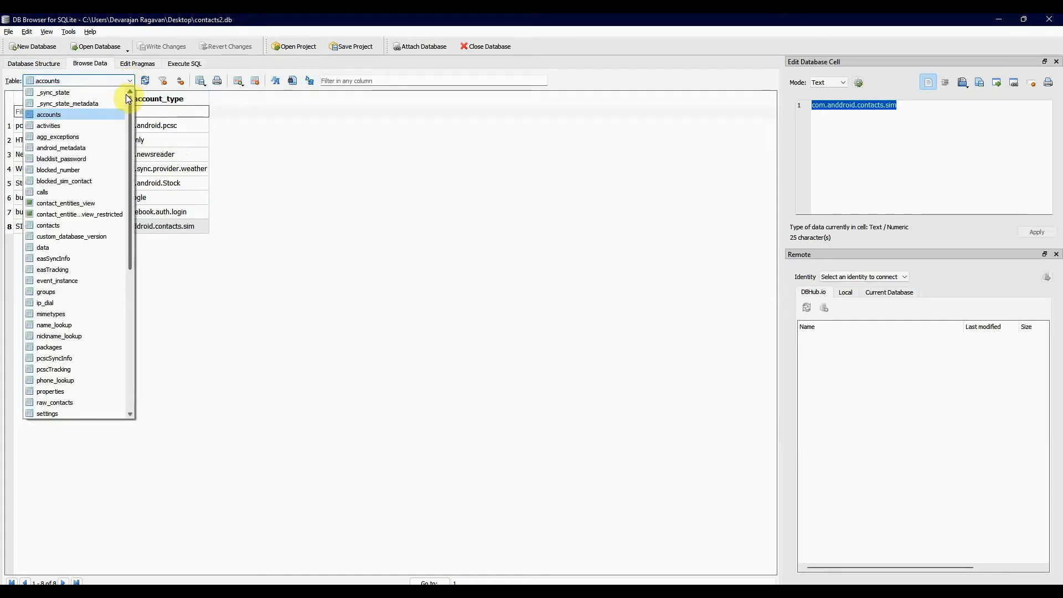
{"action": "left_click", "coordinate": [78, 169]}
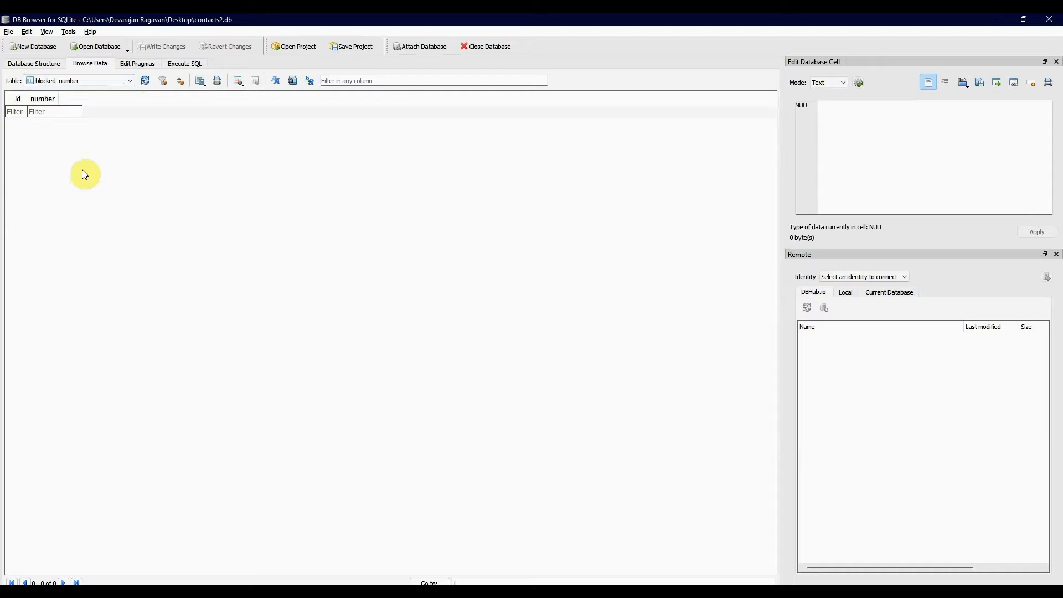
{"action": "left_click", "coordinate": [130, 80]}
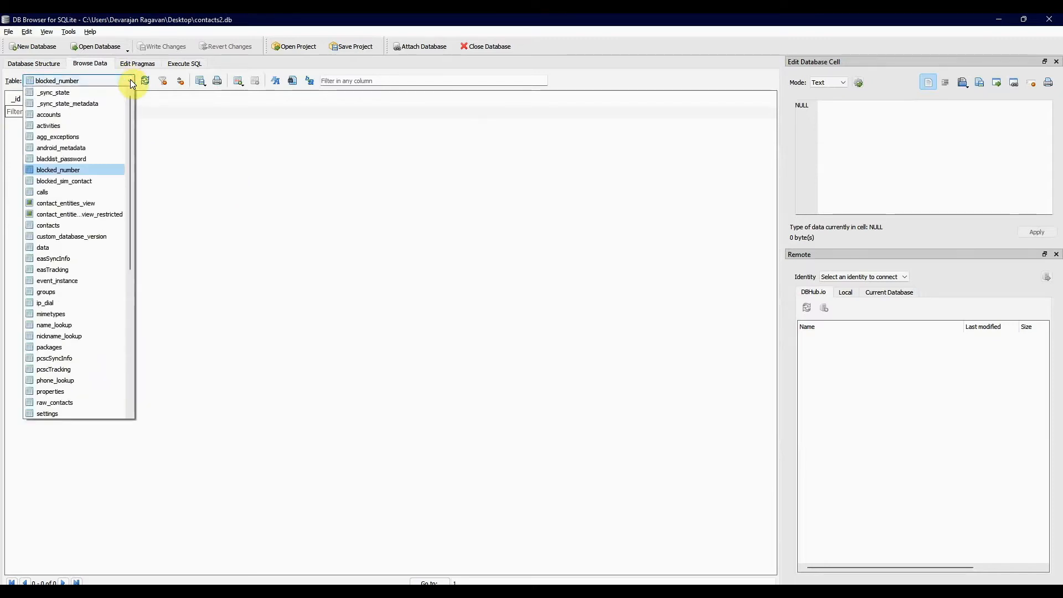
{"action": "left_click", "coordinate": [93, 191]}
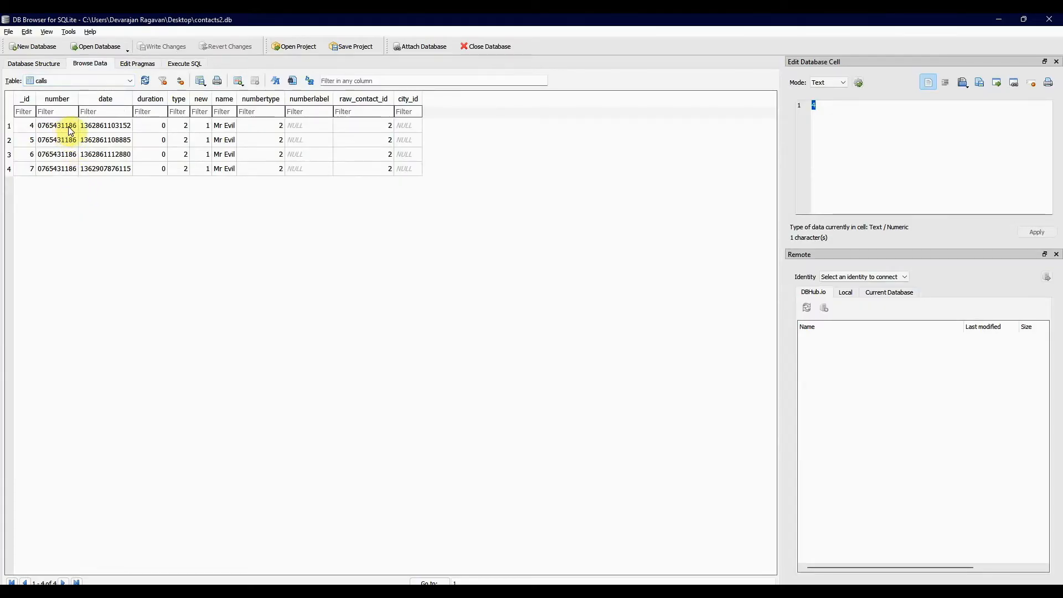
- Switch to Autopsy, check the first contact's phone number in the Contacts artifacts, and return to DB Browser for SQLite
{"action": "key", "text": "alt+Tab"}
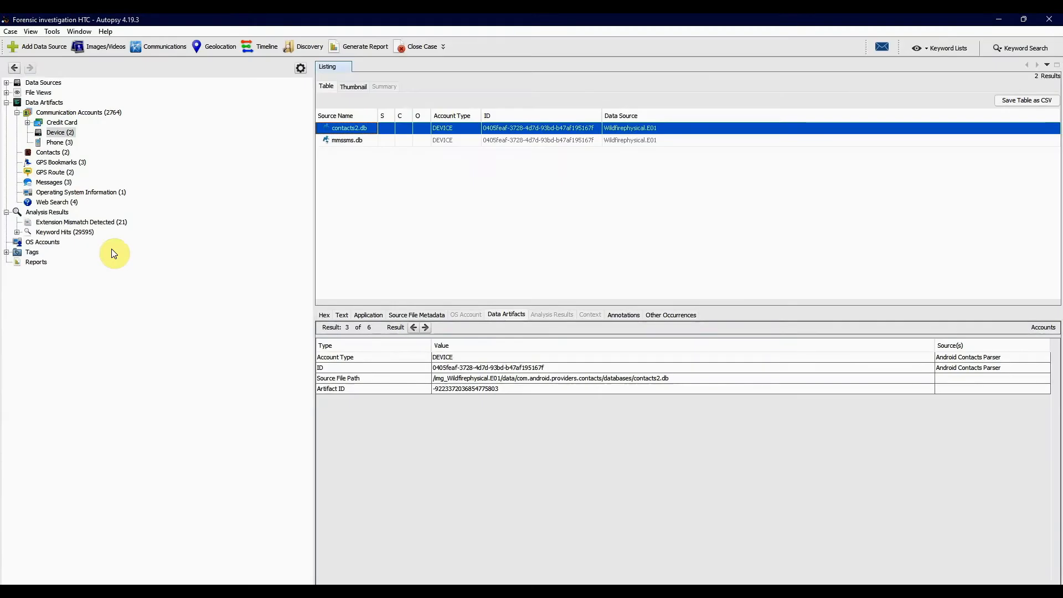
{"action": "left_click", "coordinate": [57, 152]}
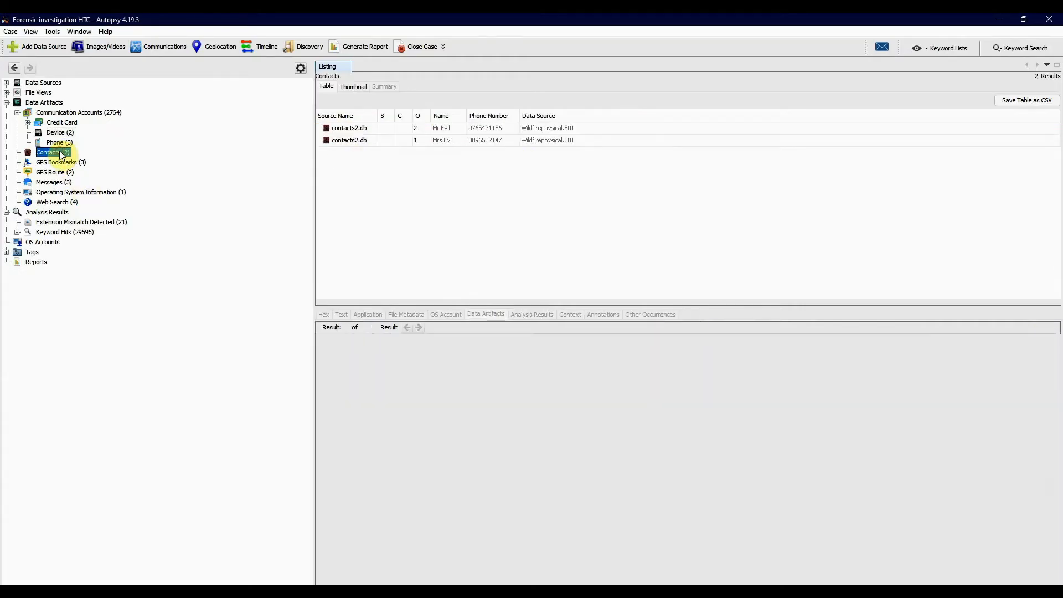
{"action": "left_click", "coordinate": [502, 132]}
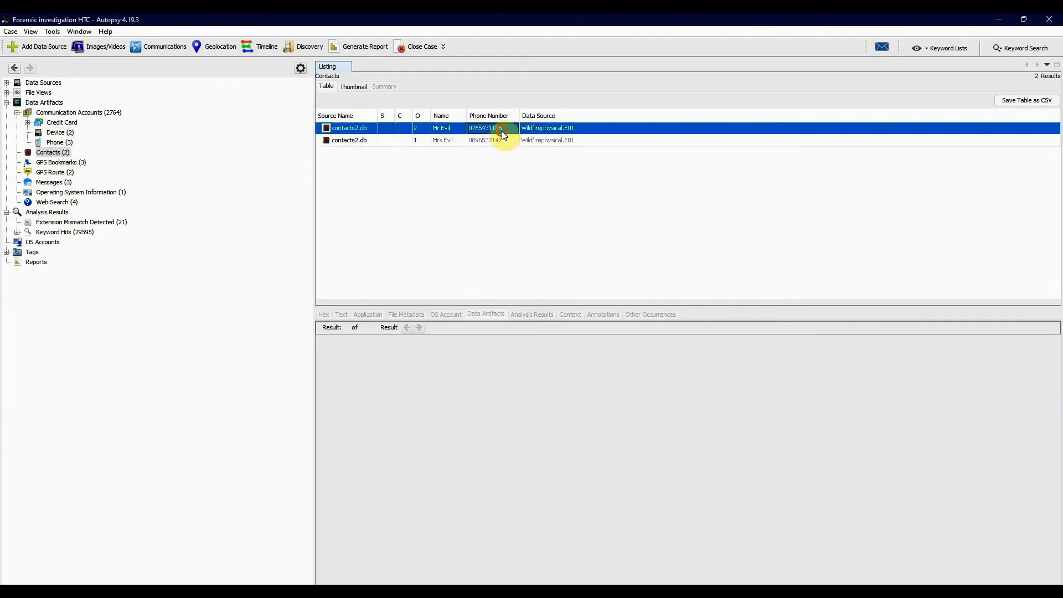
{"action": "key", "text": "alt+Tab"}
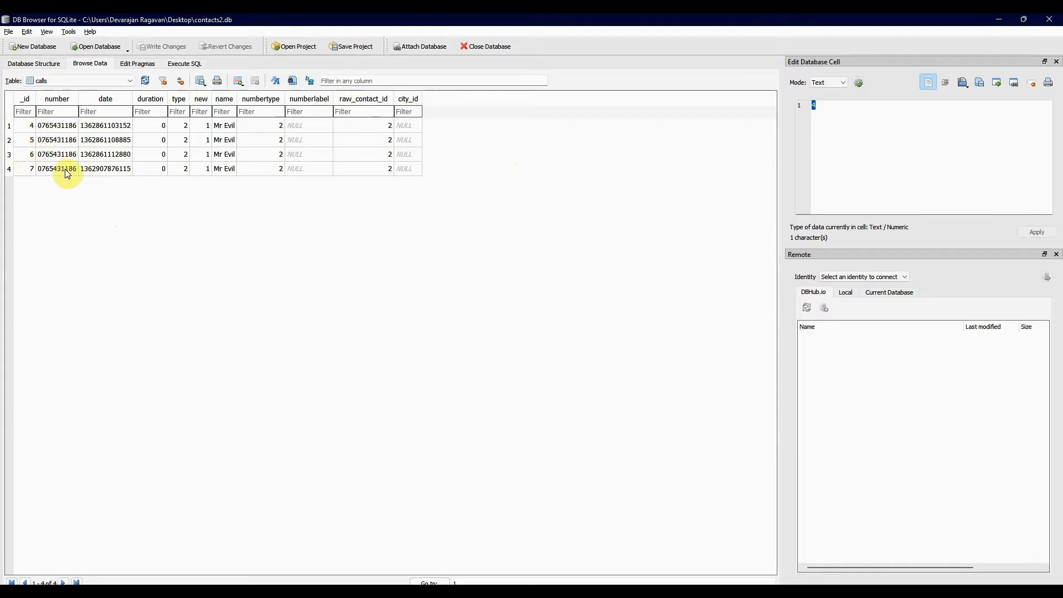
- Copy the date value of the fourth record in the calls table and switch to the Epoch Converter page in the browser
{"action": "left_click", "coordinate": [105, 168]}
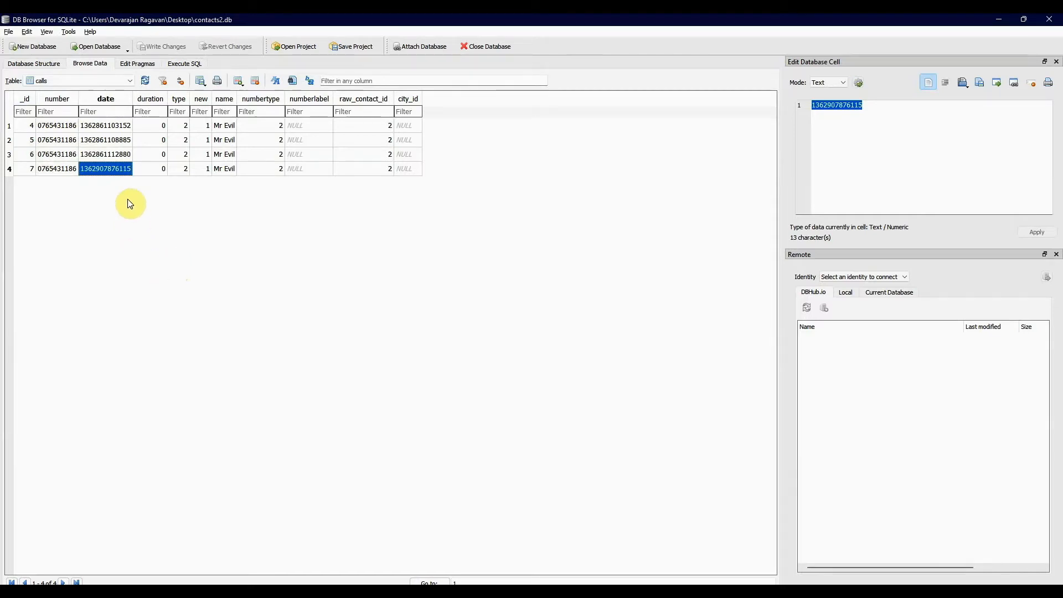
{"action": "right_click", "coordinate": [120, 169]}
{"action": "left_click", "coordinate": [147, 234]}
{"action": "key", "text": "alt+Tab"}
{"action": "key", "text": "alt+Tab"}
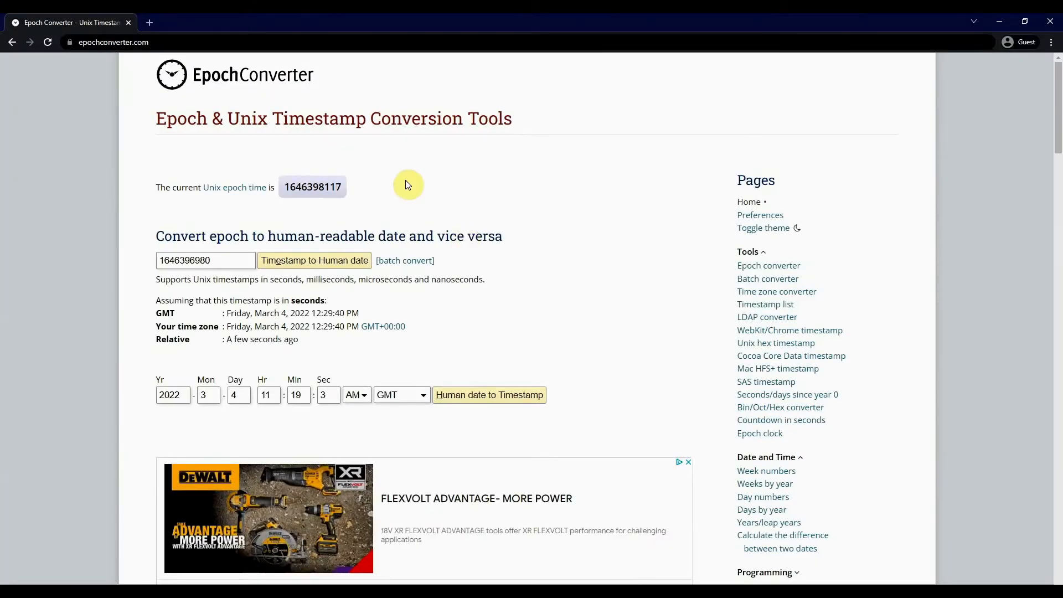
{"action": "double_click", "coordinate": [228, 258]}
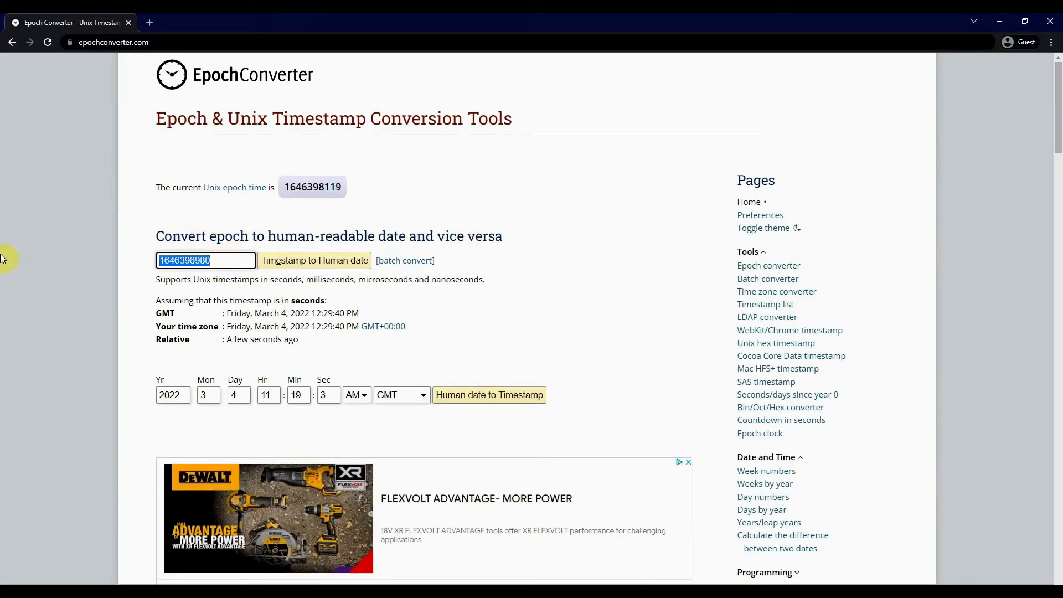
{"action": "key", "text": "ctrl+v"}
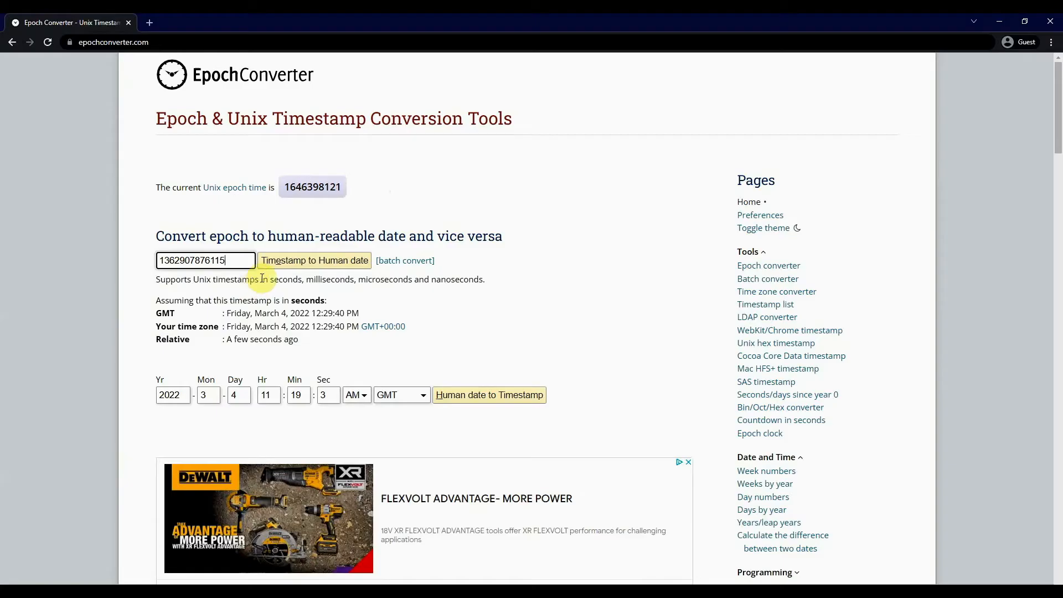
{"action": "left_click", "coordinate": [308, 269]}
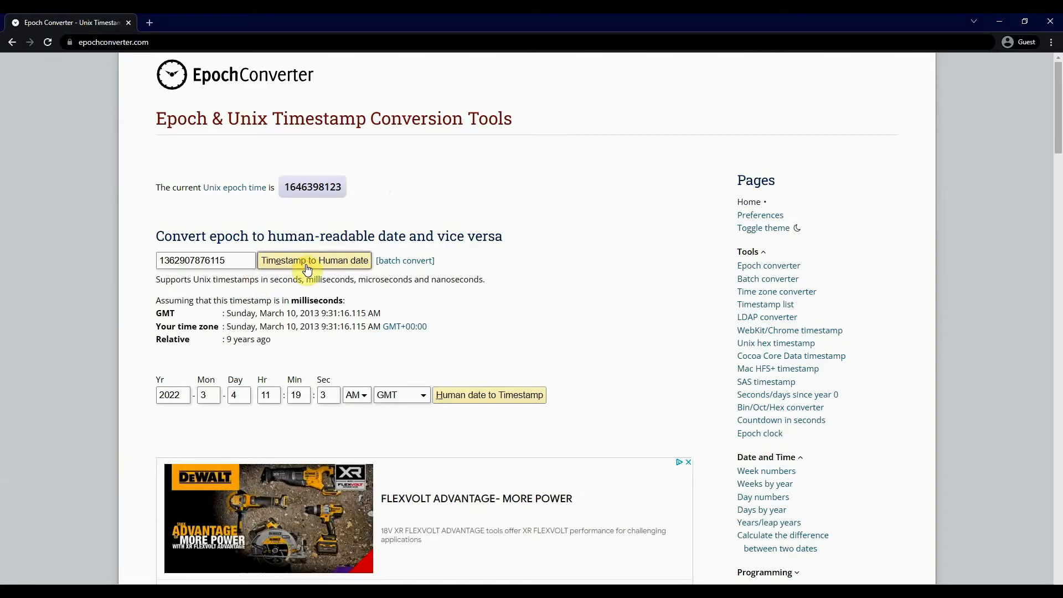
{"action": "mouse_move", "coordinate": [305, 329]}
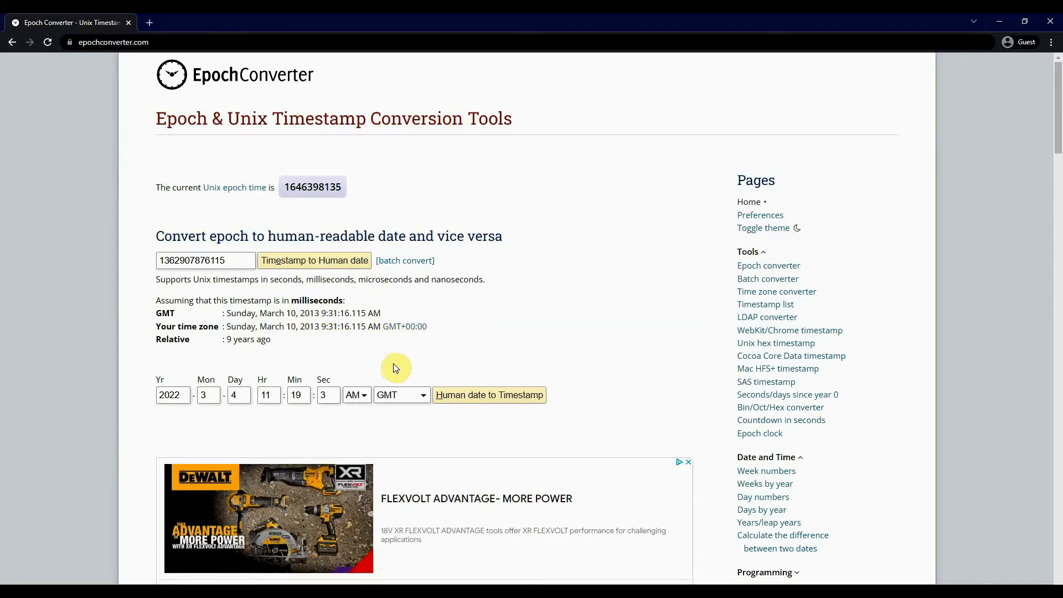
- Return to DB Browser for SQLite and browse the data of the contacts table
{"action": "key", "text": "alt+Tab"}
{"action": "key", "text": "alt+Tab"}
{"action": "key", "text": "alt+Tab"}
{"action": "key", "text": "alt+Tab"}
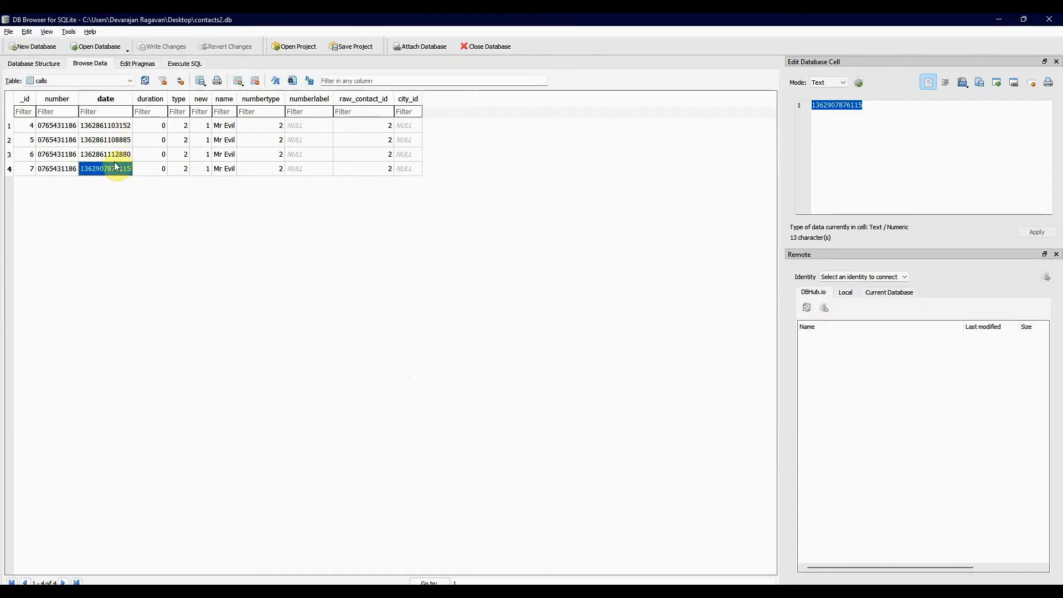
{"action": "left_click", "coordinate": [130, 81]}
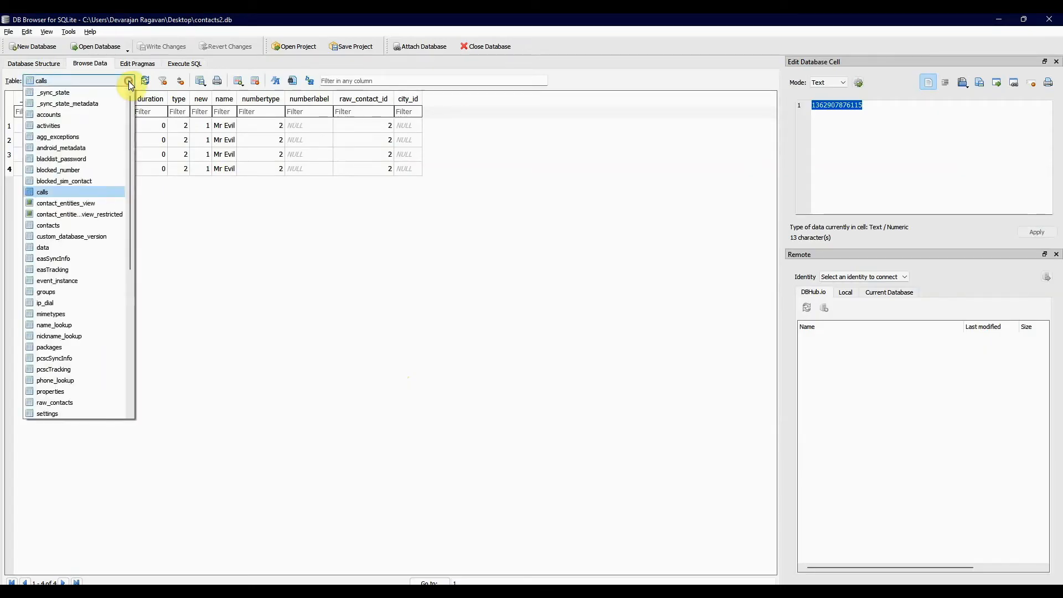
{"action": "left_click", "coordinate": [83, 225]}
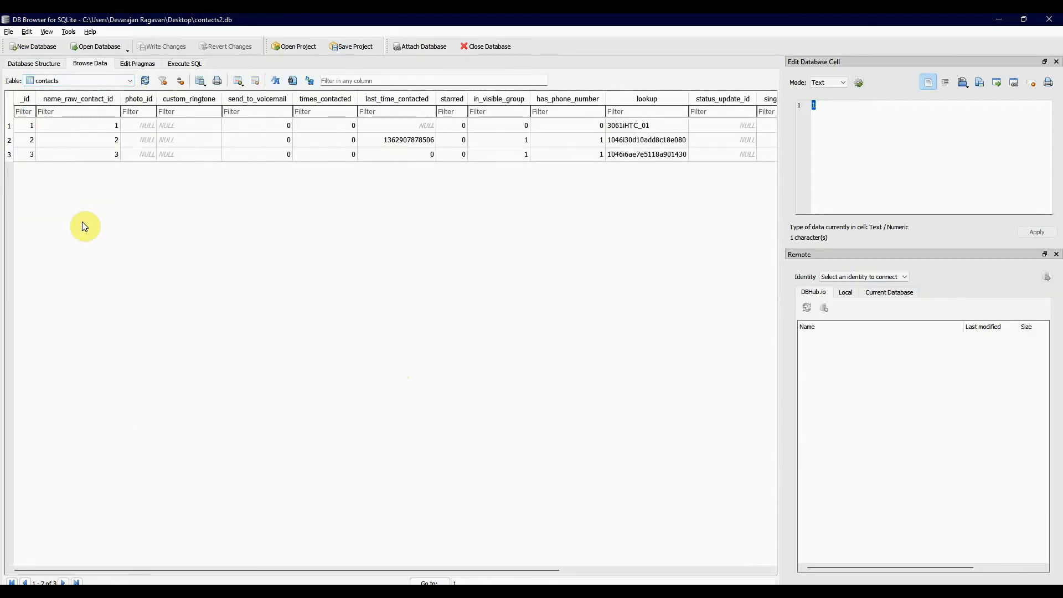
- Look through the columns of the contacts table and view the display names of the second and third records
{"action": "scroll", "coordinate": [304, 168], "scroll_direction": "right", "scroll_amount": 3}
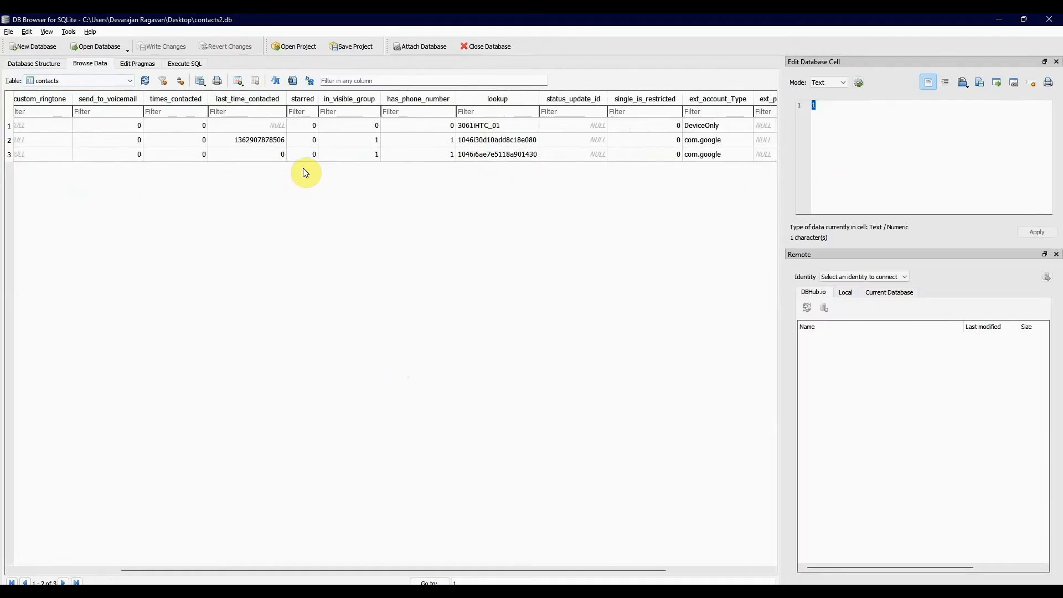
{"action": "scroll", "coordinate": [303, 168], "scroll_direction": "left", "scroll_amount": 5}
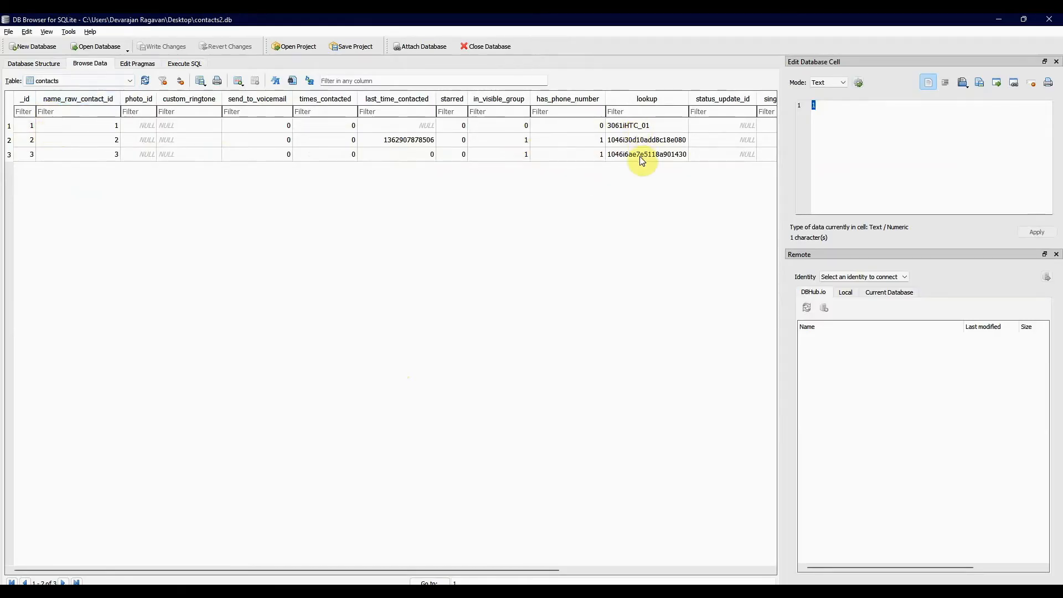
{"action": "scroll", "coordinate": [640, 156], "scroll_direction": "right", "scroll_amount": 3}
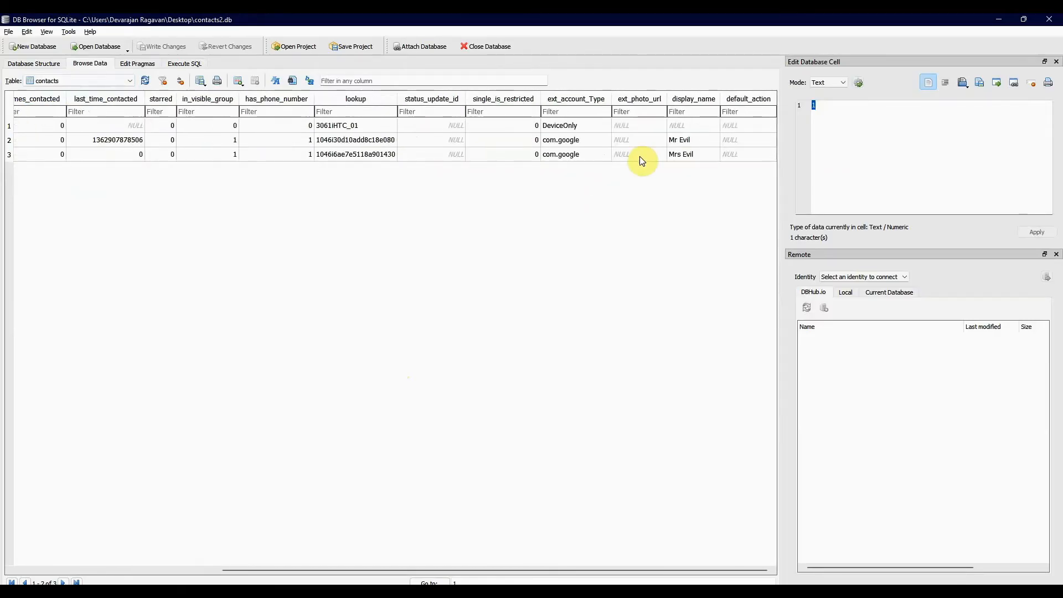
{"action": "left_click", "coordinate": [702, 141]}
{"action": "left_click", "coordinate": [686, 155]}
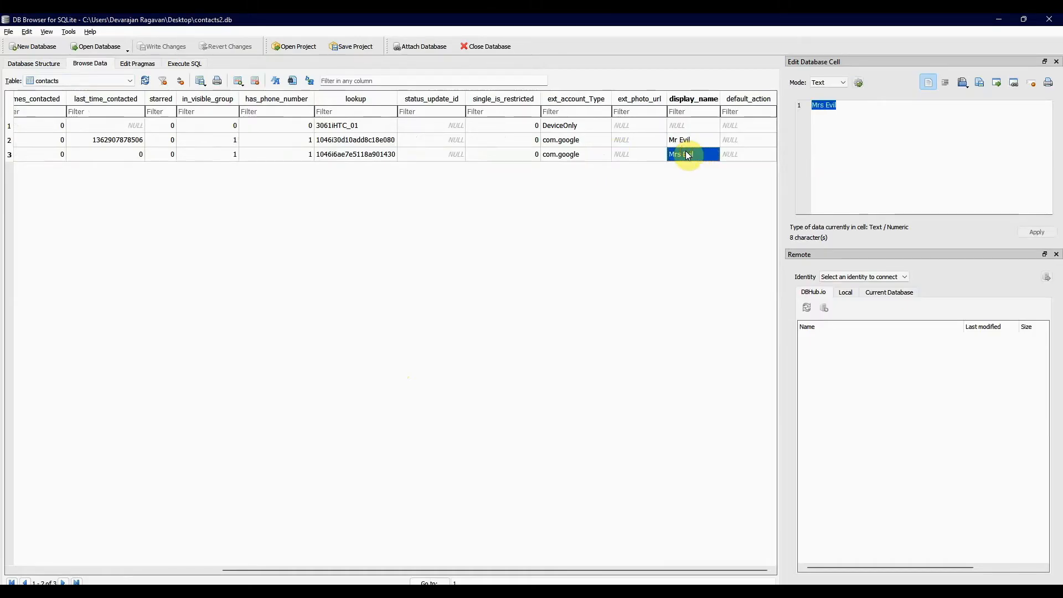
{"action": "scroll", "coordinate": [430, 170], "scroll_direction": "left", "scroll_amount": 5}
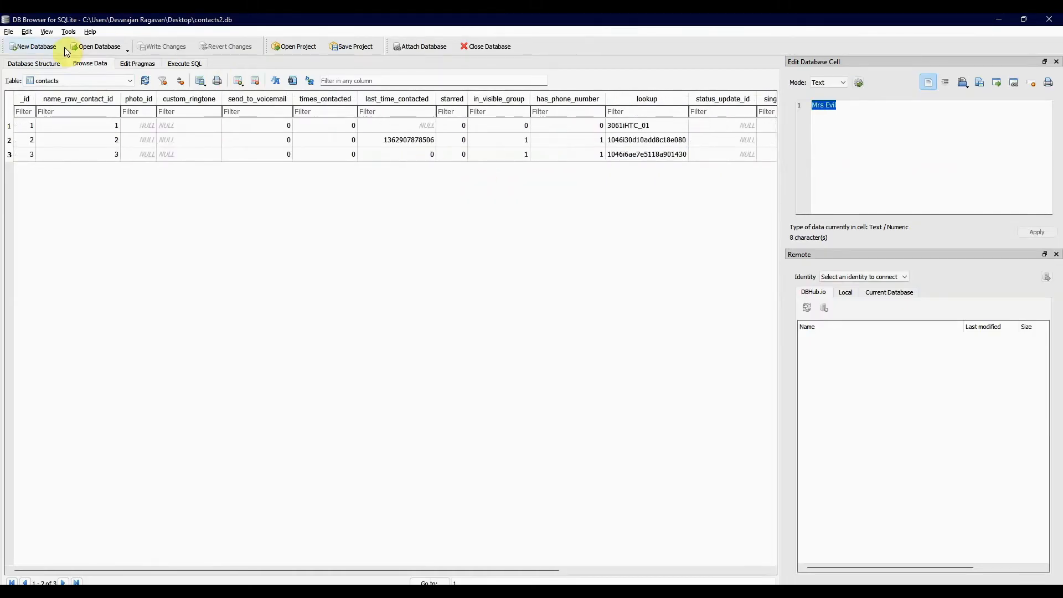
- Browse the data of the settings table
{"action": "left_click", "coordinate": [131, 81]}
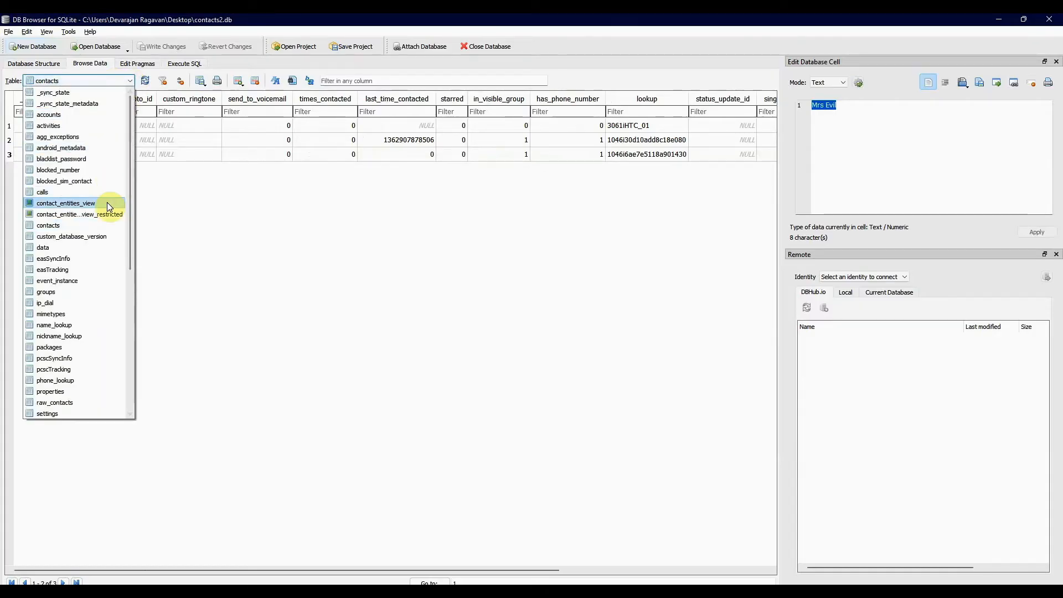
{"action": "scroll", "coordinate": [95, 244], "scroll_direction": "down", "scroll_amount": 4}
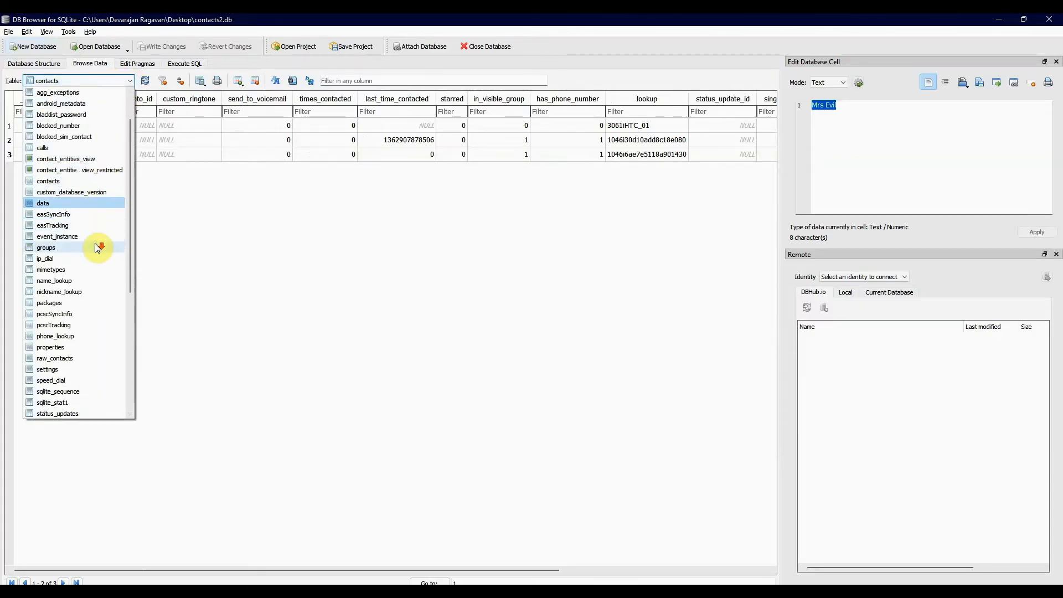
{"action": "scroll", "coordinate": [95, 243], "scroll_direction": "down", "scroll_amount": 5}
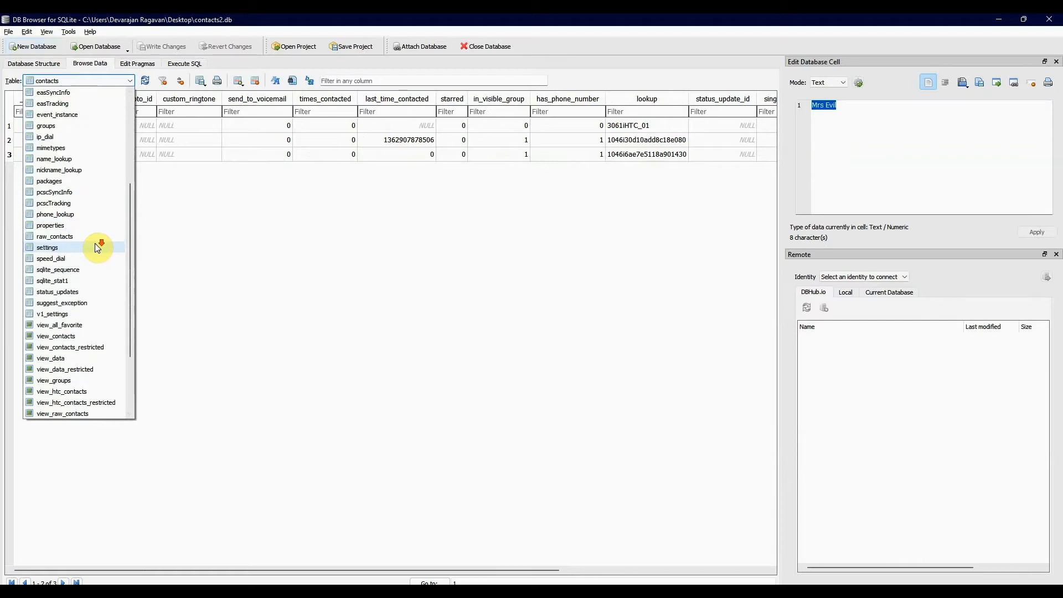
{"action": "left_click", "coordinate": [68, 225]}
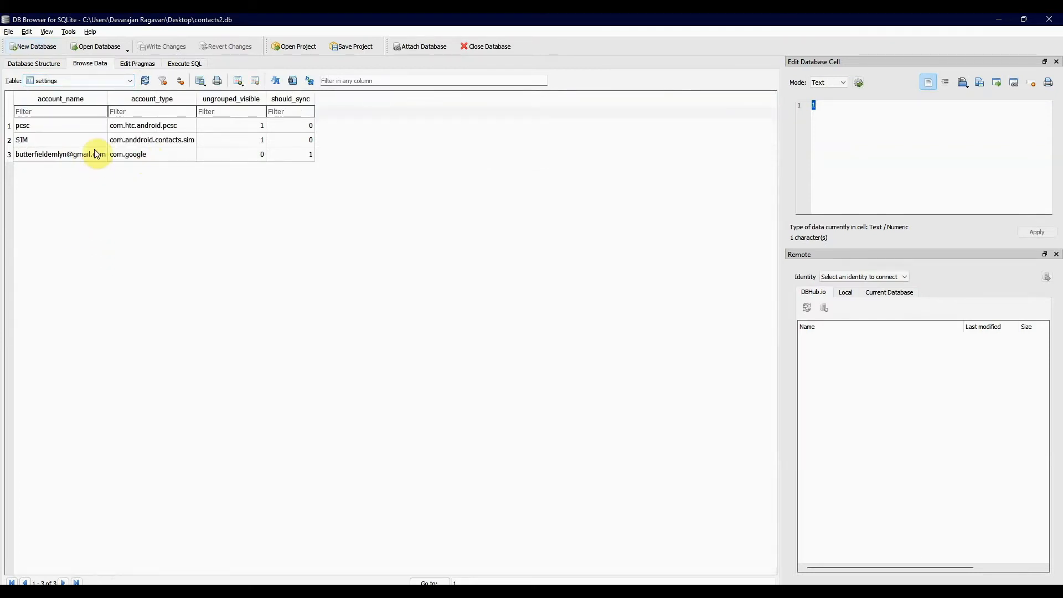
- Browse the view_all_favorite view and view the full title of its record
{"action": "left_click", "coordinate": [118, 82]}
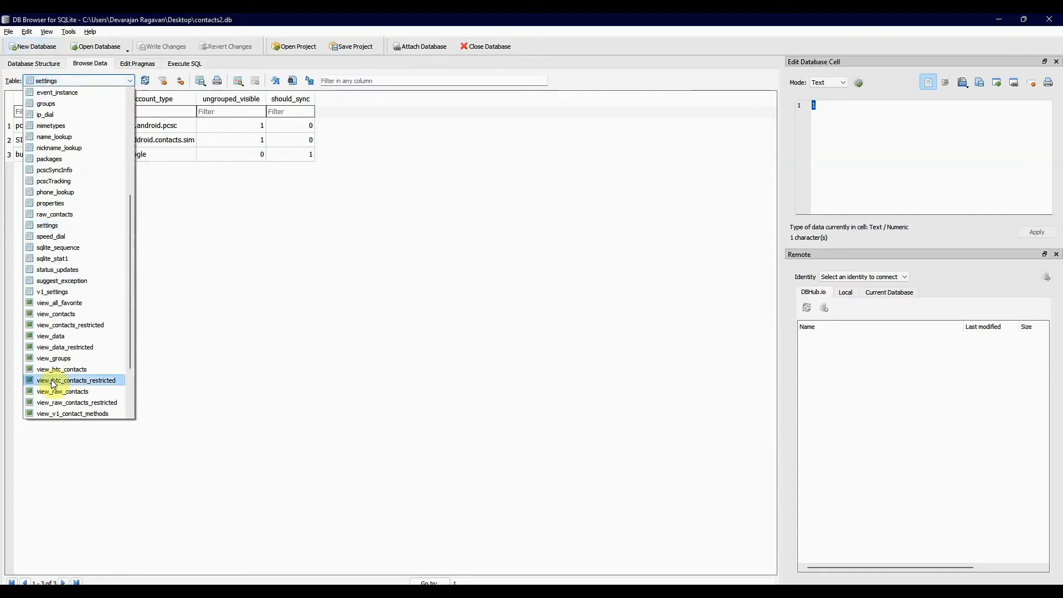
{"action": "left_click", "coordinate": [83, 303]}
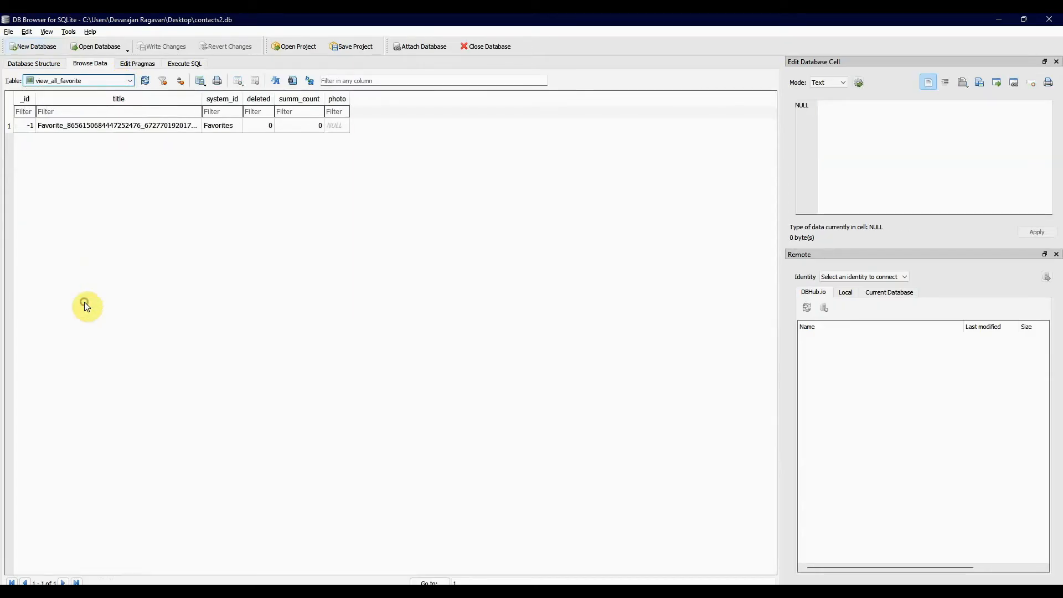
{"action": "left_click", "coordinate": [166, 126]}
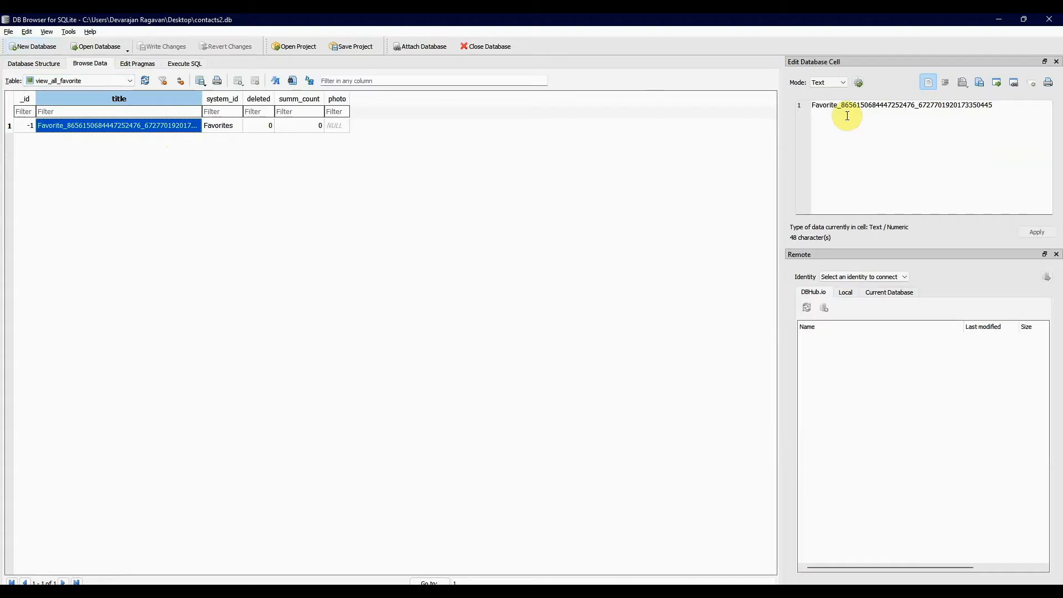
- View the favorite record's title cell in Image mode, and return the cell display to Text mode
{"action": "left_click", "coordinate": [846, 87]}
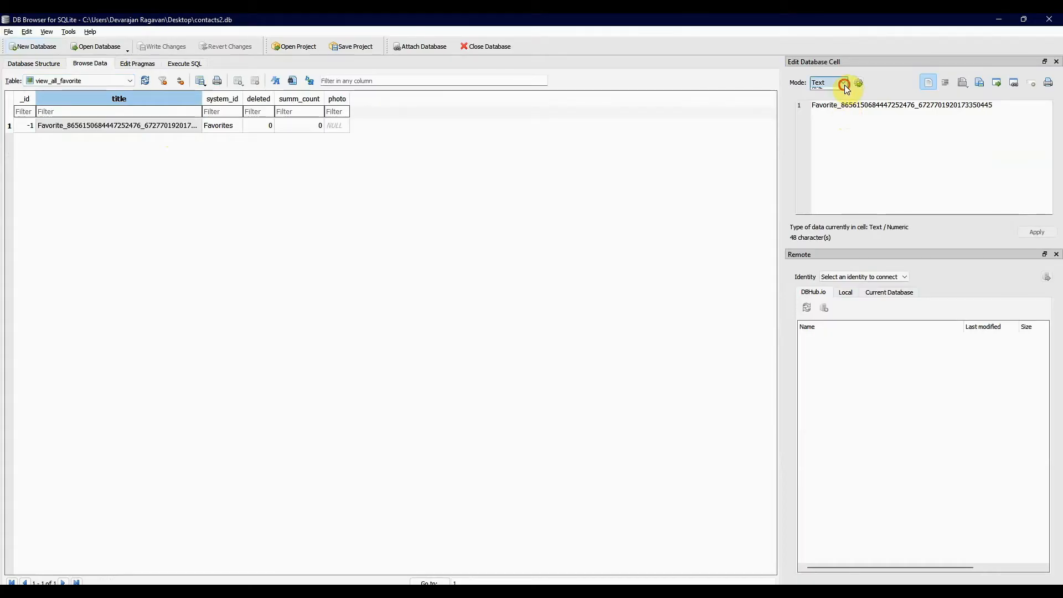
{"action": "left_click", "coordinate": [832, 114]}
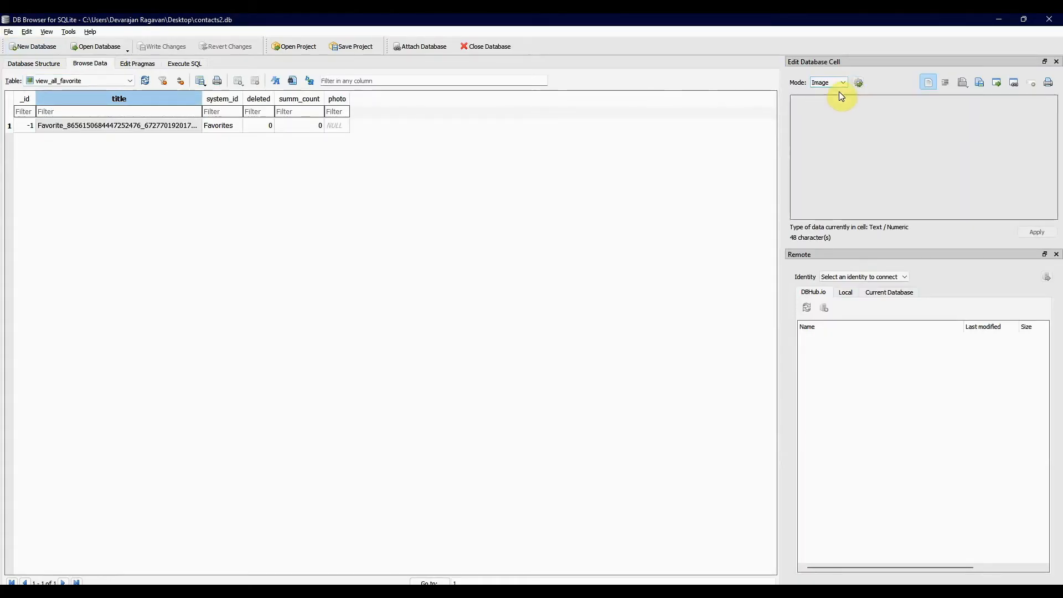
{"action": "left_click", "coordinate": [842, 85]}
{"action": "left_click", "coordinate": [837, 87]}
{"action": "left_click", "coordinate": [837, 88]}
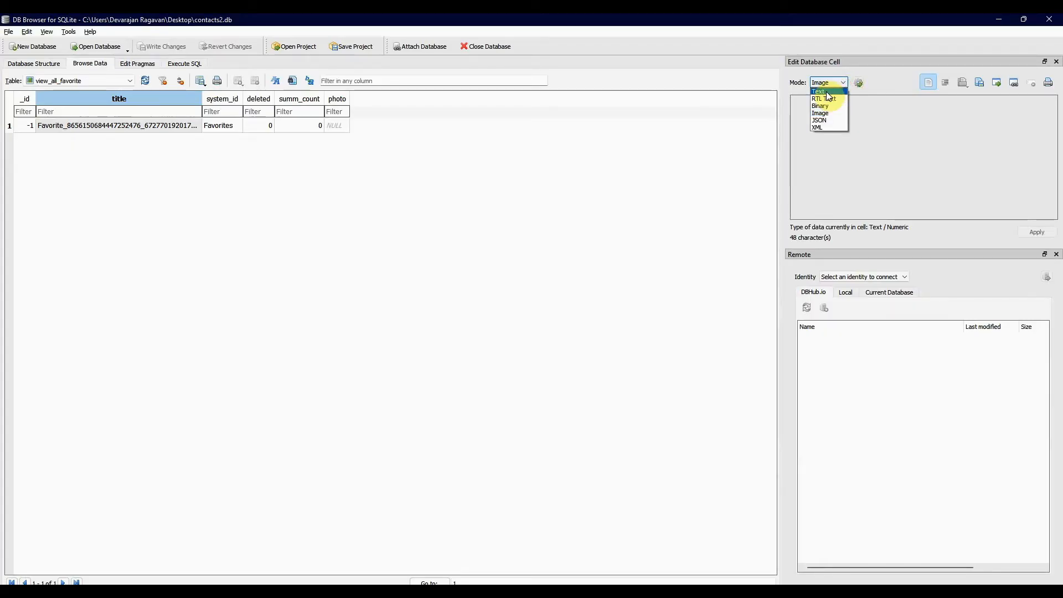
{"action": "left_click", "coordinate": [827, 92]}
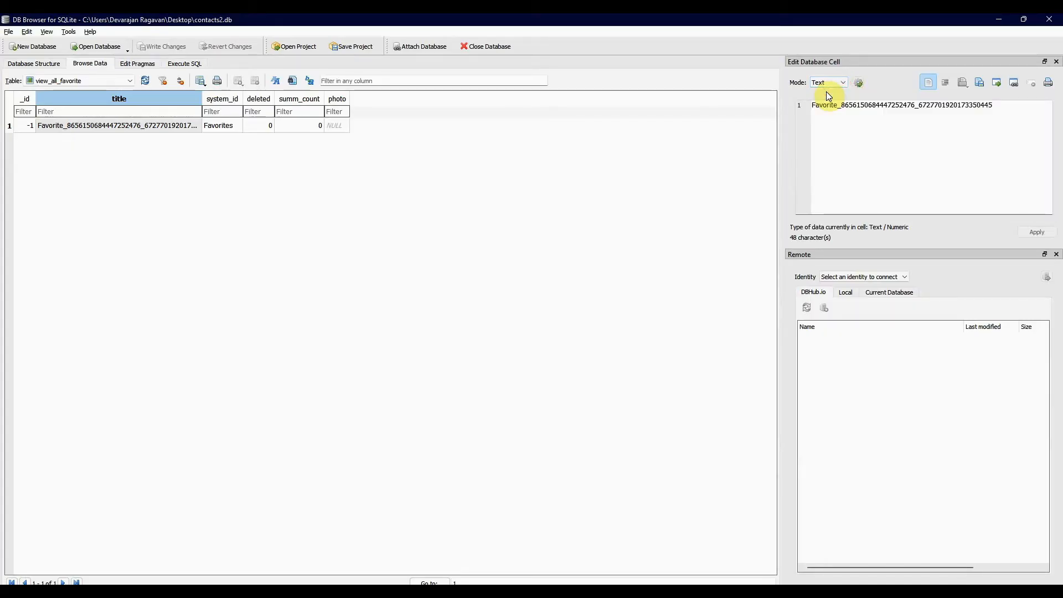
- View the same title cell in RTL Text, Binary and XML modes
{"action": "left_click", "coordinate": [837, 83]}
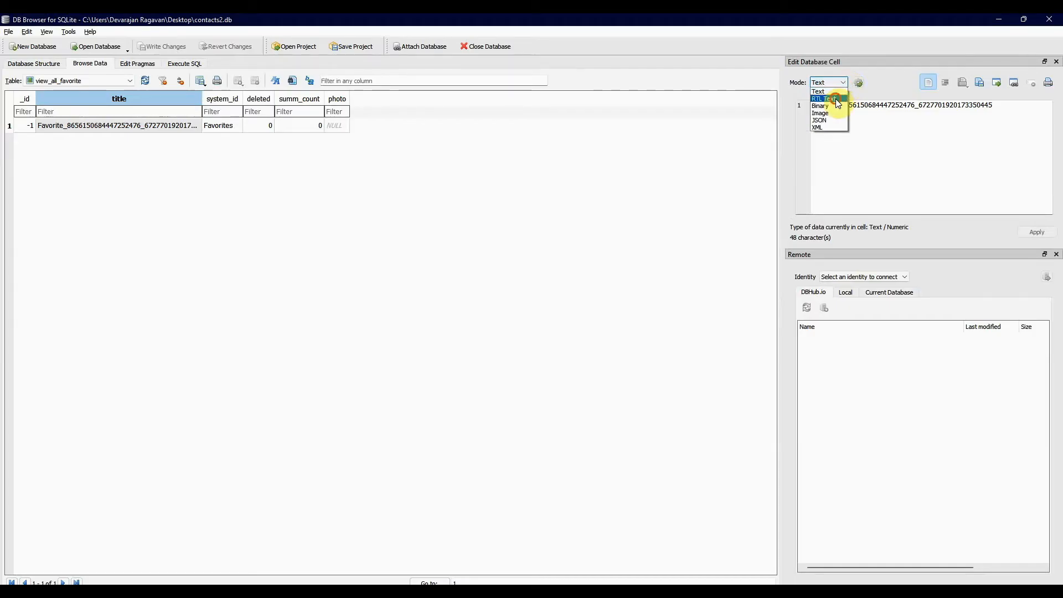
{"action": "left_click", "coordinate": [837, 99]}
{"action": "left_click", "coordinate": [838, 83]}
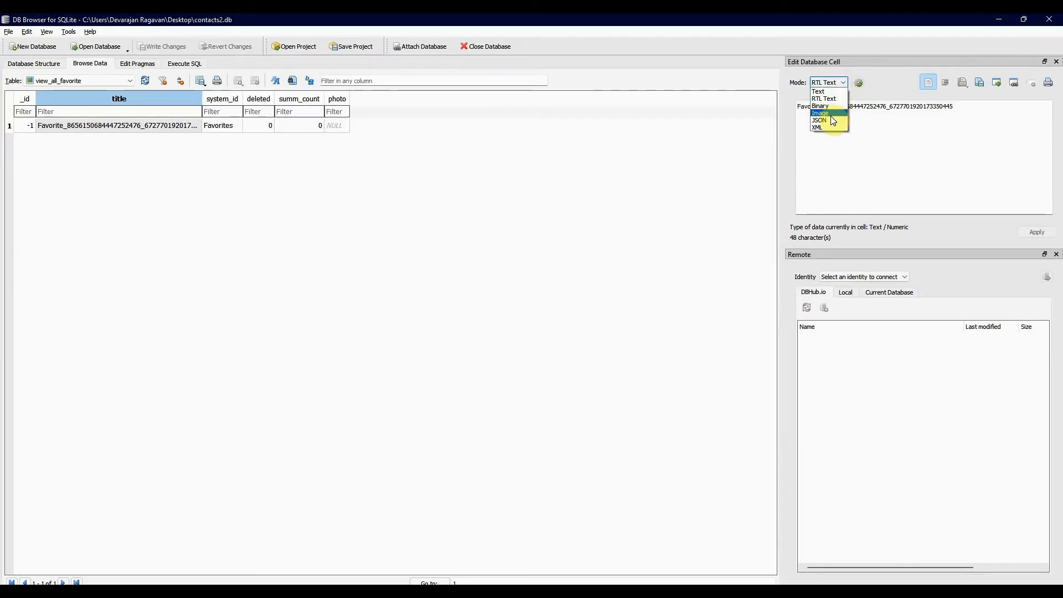
{"action": "left_click", "coordinate": [822, 106]}
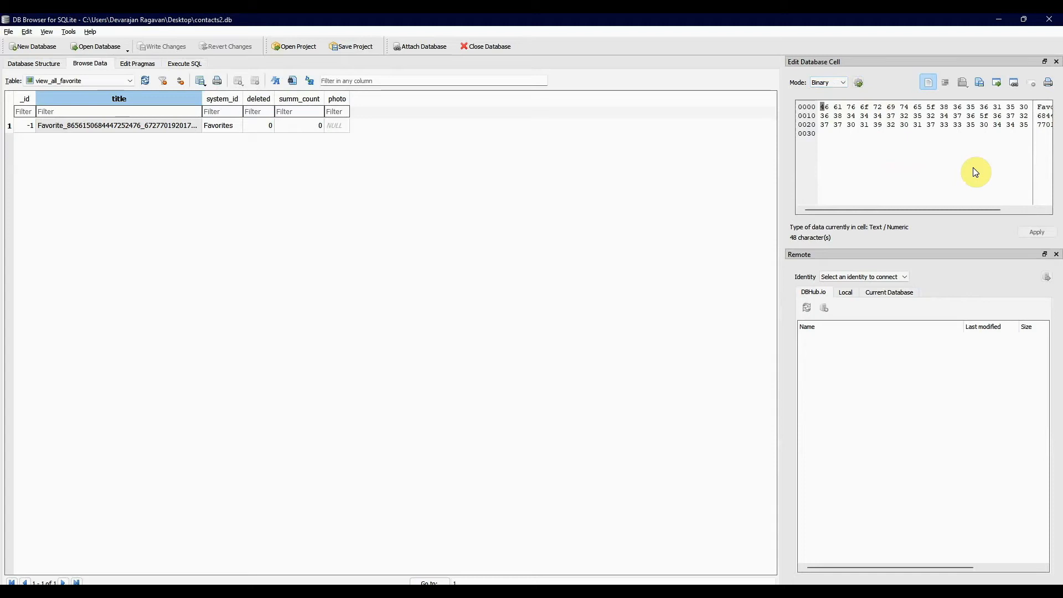
{"action": "left_click", "coordinate": [838, 84]}
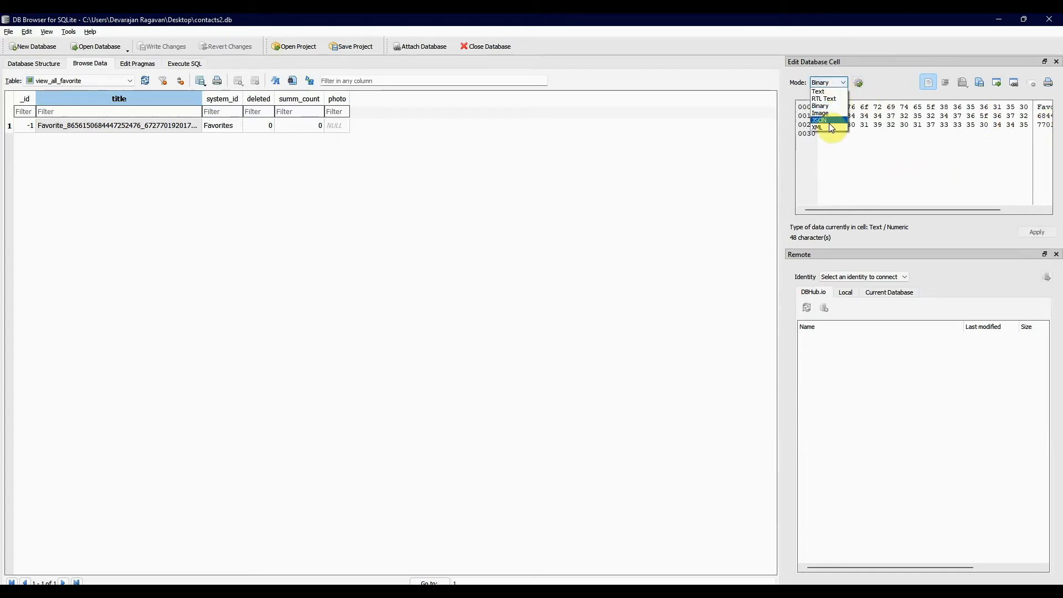
{"action": "left_click", "coordinate": [831, 125]}
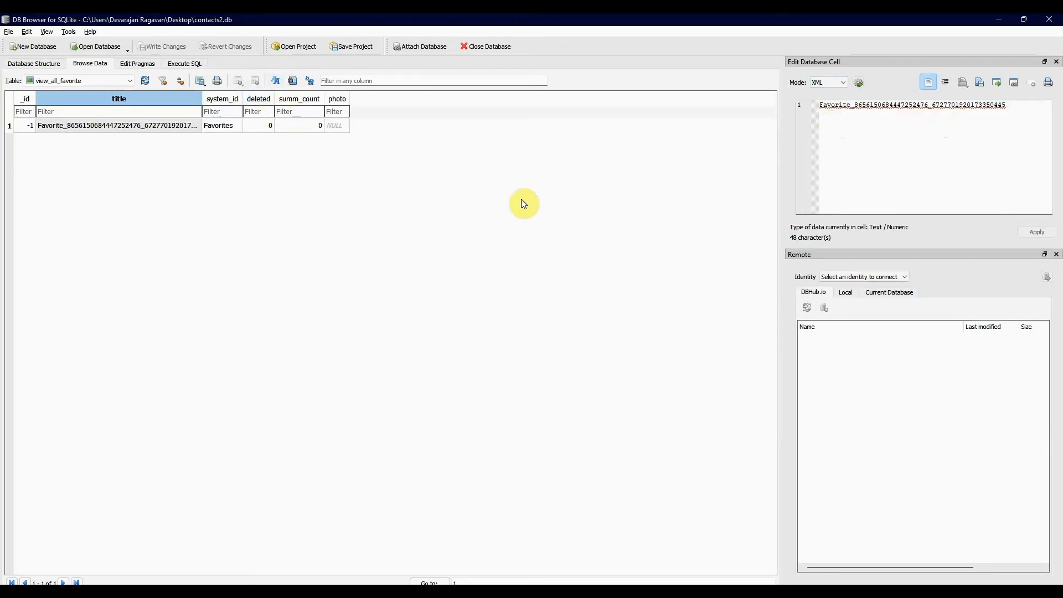
- Browse the view_contacts view, checking the second record's alternative display name and the remaining columns up to status_update_id
{"action": "left_click", "coordinate": [129, 81]}
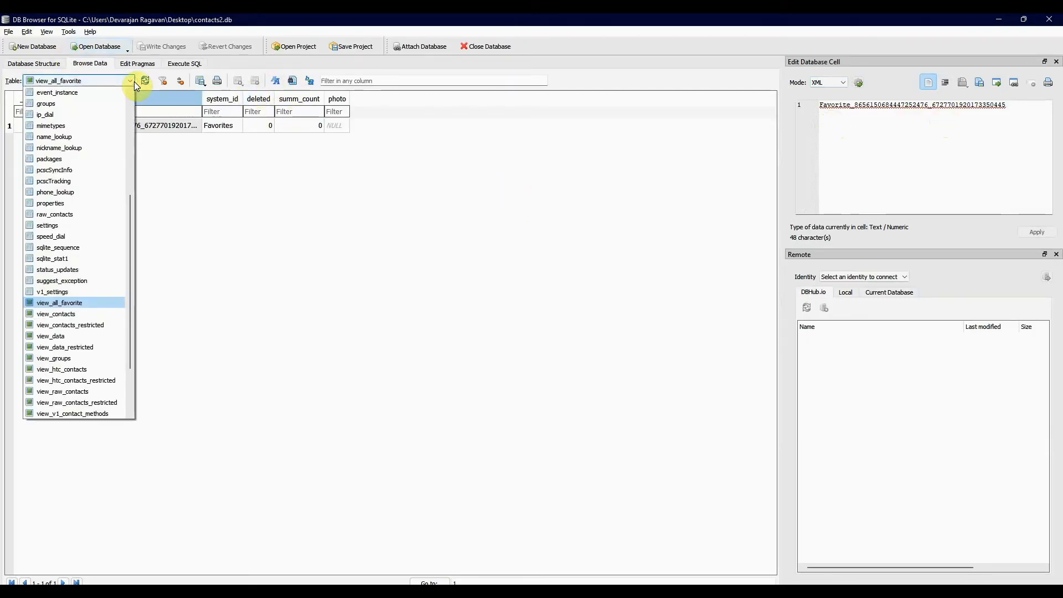
{"action": "left_click", "coordinate": [82, 320]}
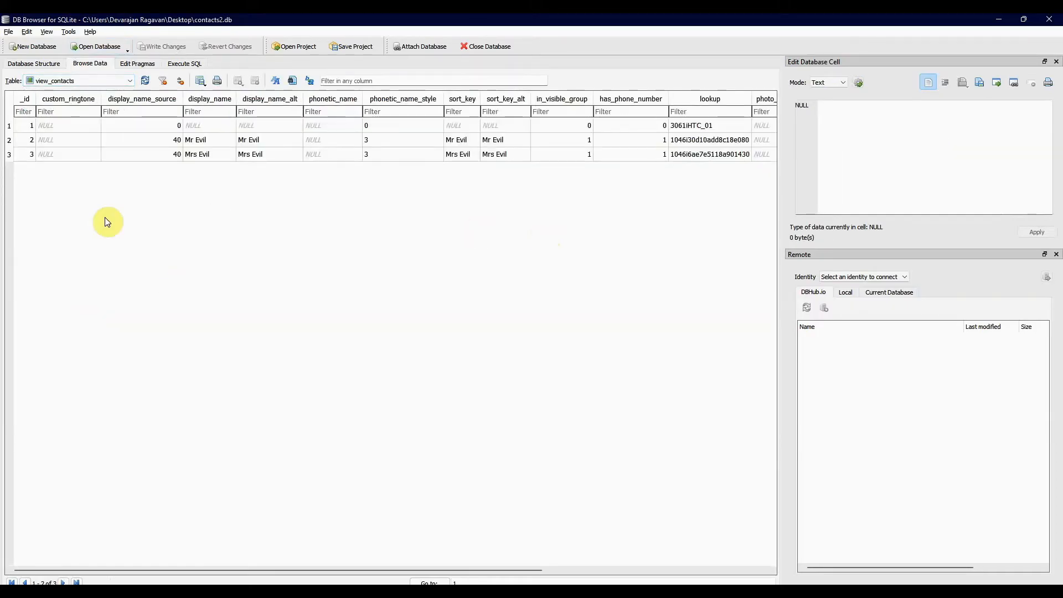
{"action": "left_click", "coordinate": [278, 142]}
{"action": "scroll", "coordinate": [635, 235], "scroll_direction": "right", "scroll_amount": 5}
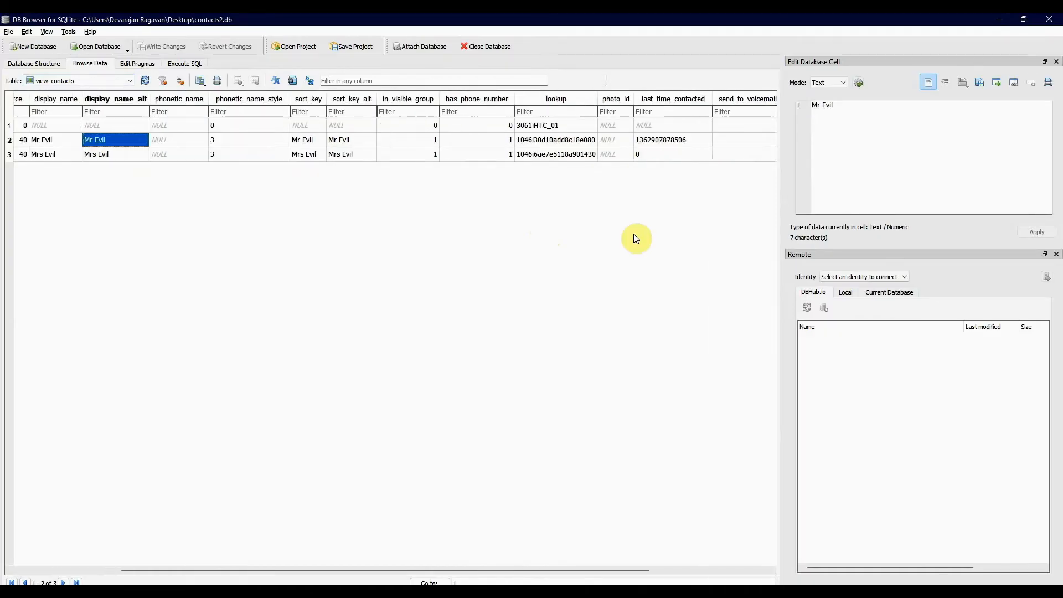
{"action": "scroll", "coordinate": [645, 191], "scroll_direction": "right", "scroll_amount": 2}
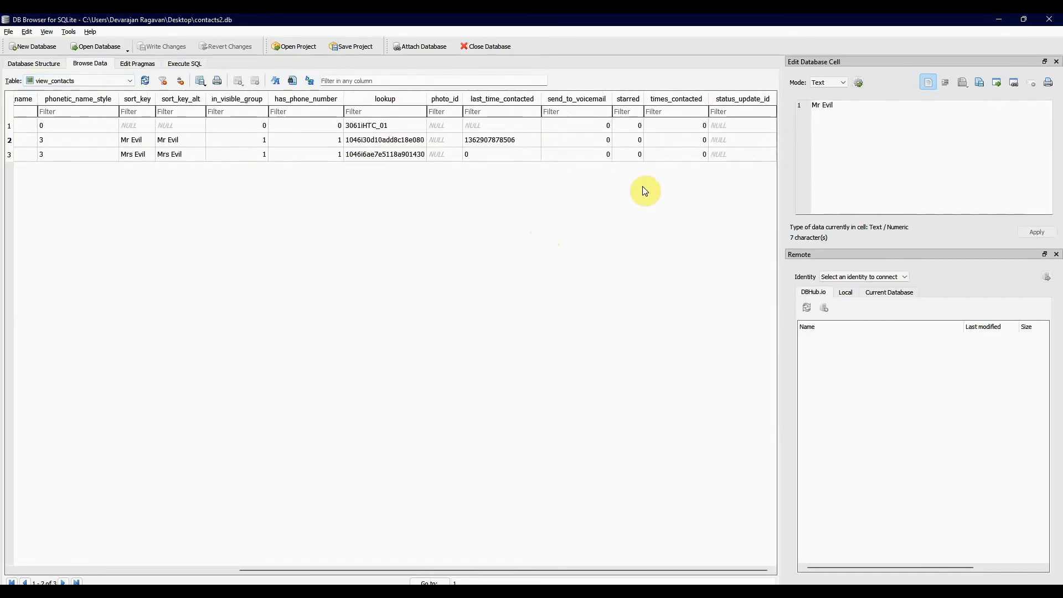
- Copy the last_time_contacted value of the second record in view_contacts
{"action": "left_click", "coordinate": [500, 139]}
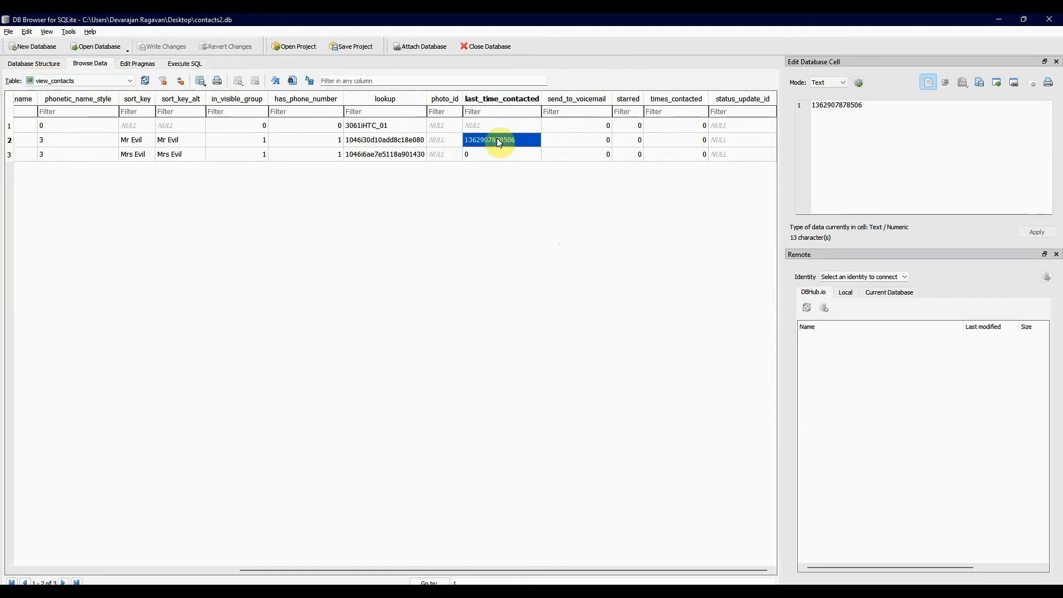
{"action": "right_click", "coordinate": [498, 139]}
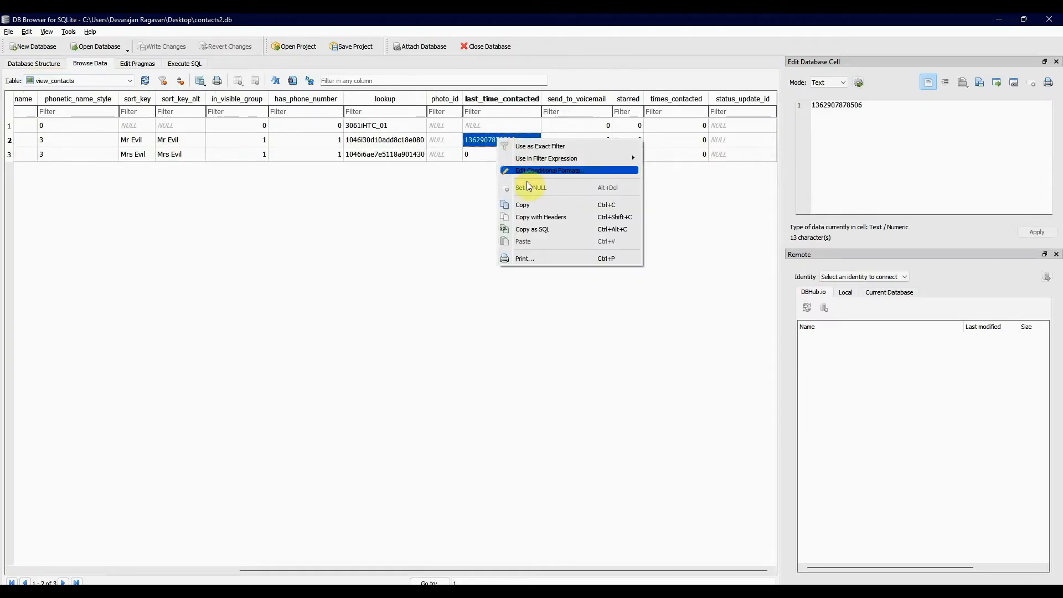
{"action": "left_click", "coordinate": [529, 204]}
{"action": "key", "text": "alt+Tab"}
{"action": "key", "text": "Tab"}
{"action": "key", "text": "Tab"}
{"action": "key", "text": "alt+Tab"}
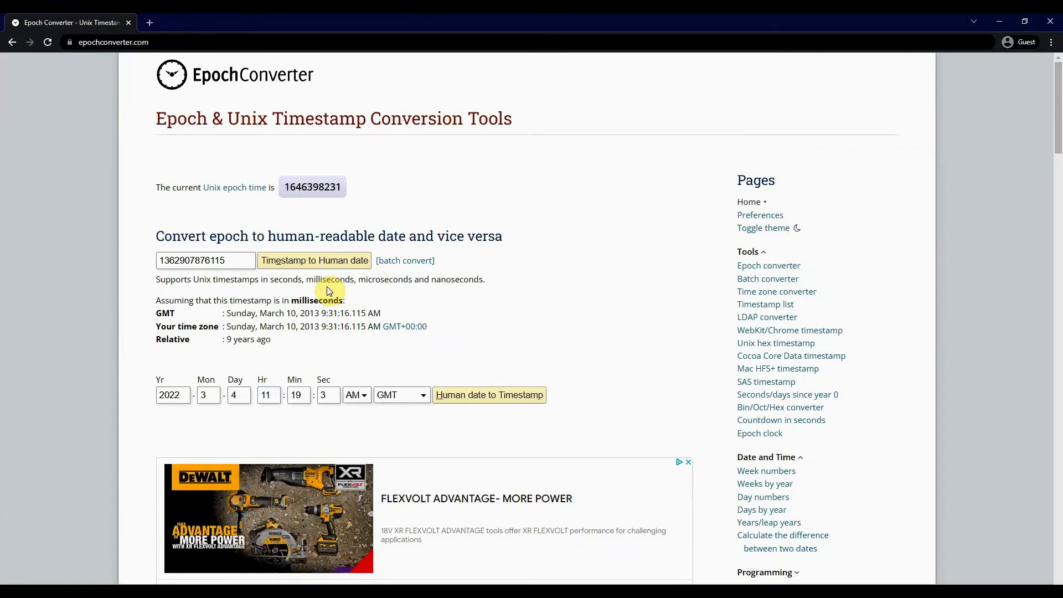
{"action": "double_click", "coordinate": [231, 262]}
{"action": "key", "text": "ctrl+v"}
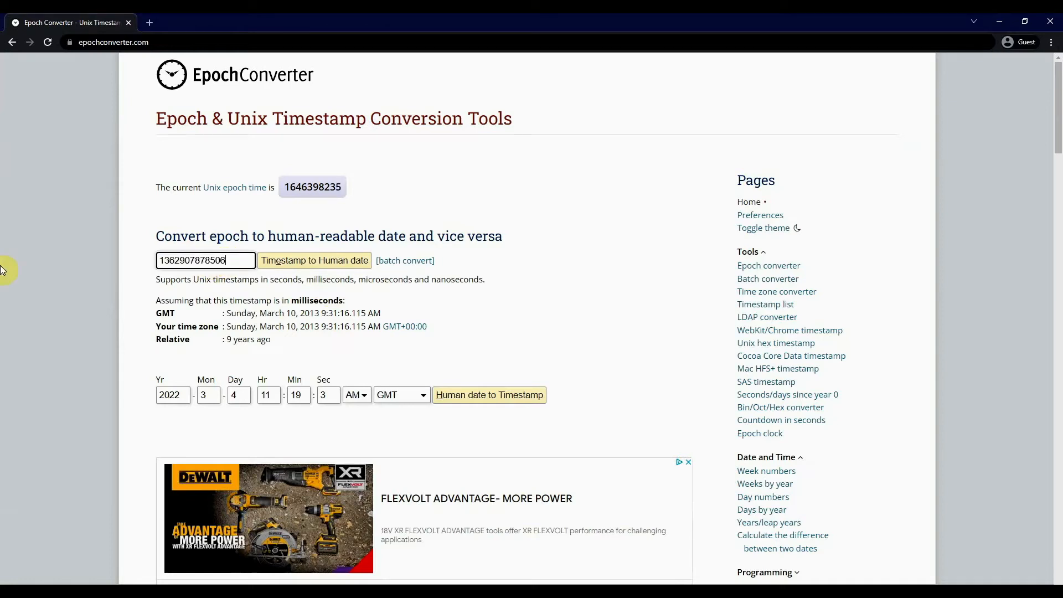
{"action": "left_click", "coordinate": [320, 263]}
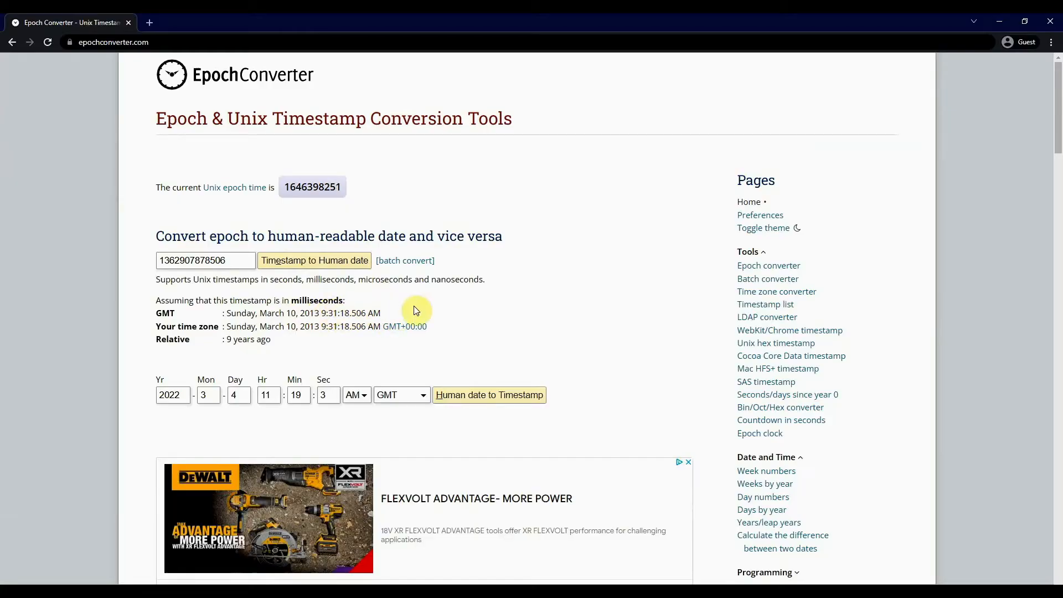
- Return to DB Browser for SQLite, browse the view_groups view and view the title of its sixth record
{"action": "key", "text": "alt+Tab"}
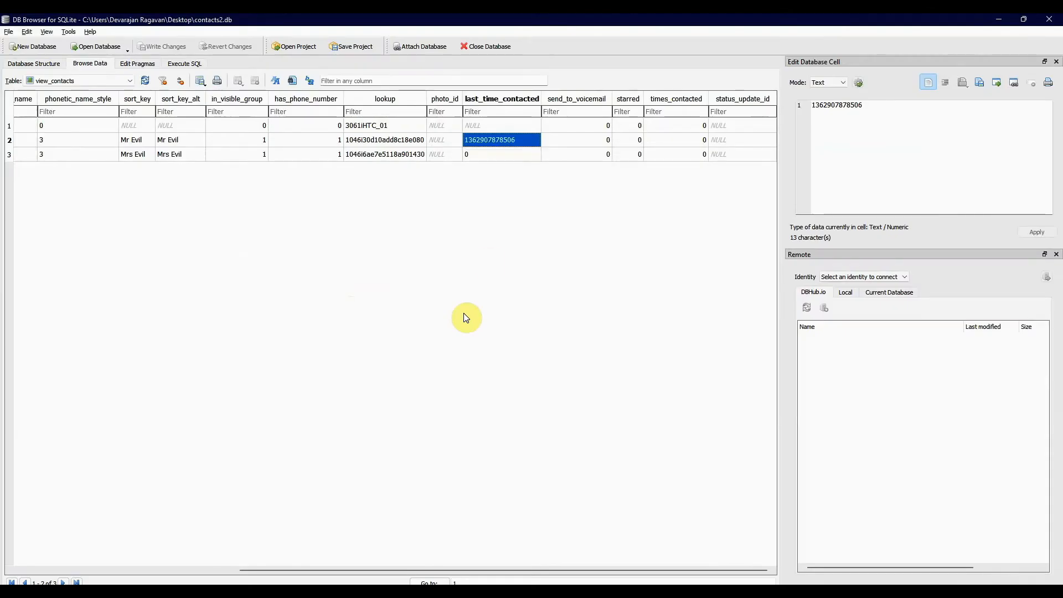
{"action": "left_click", "coordinate": [183, 140]}
{"action": "left_click", "coordinate": [131, 81]}
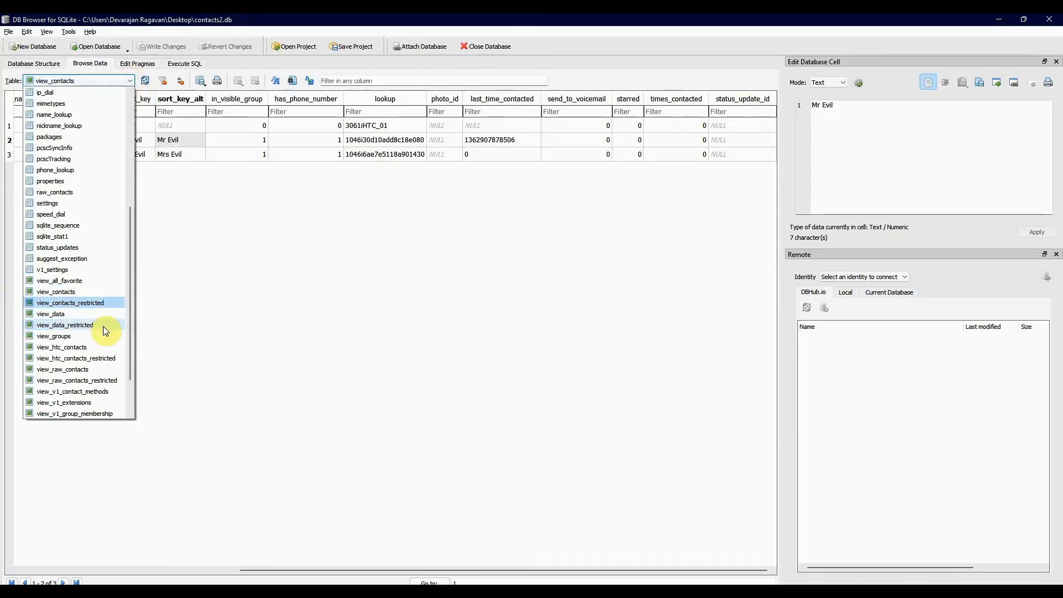
{"action": "left_click", "coordinate": [88, 336]}
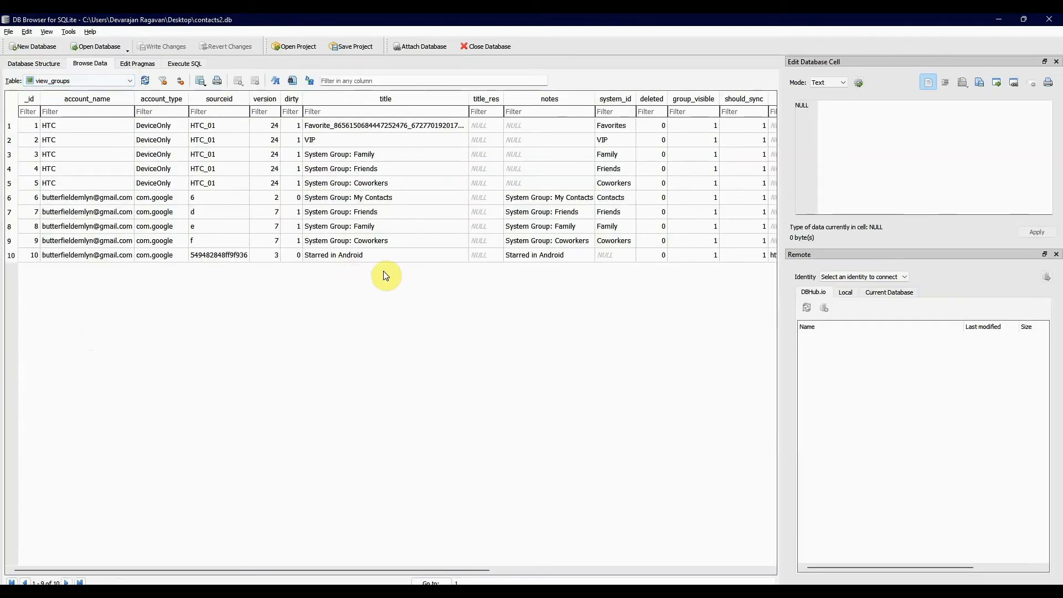
{"action": "left_click", "coordinate": [378, 196]}
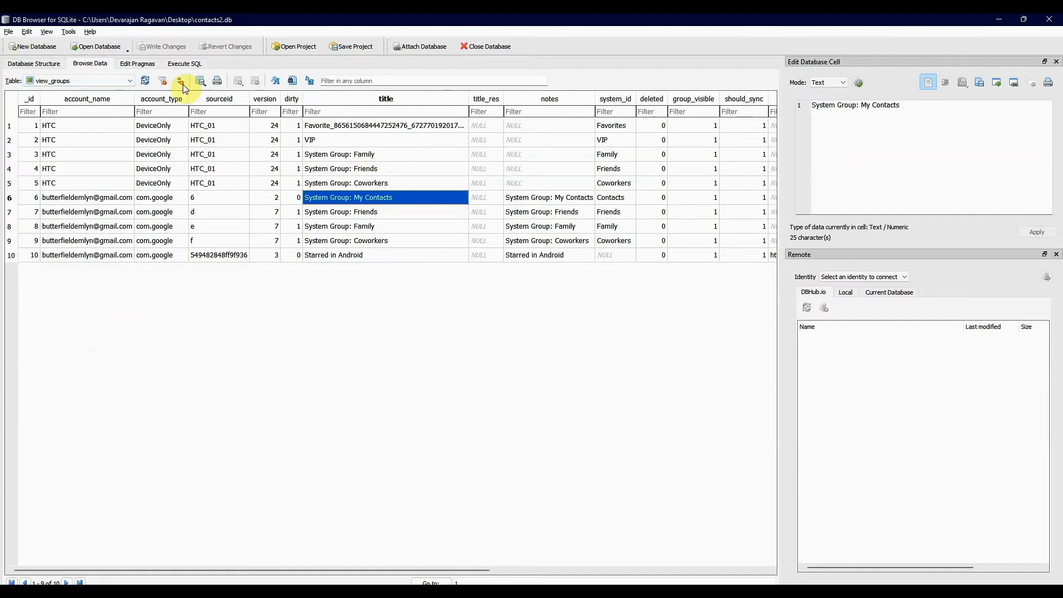
- Browse the view_raw_contacts view and look through its columns up to the sync fields
{"action": "left_click", "coordinate": [128, 81]}
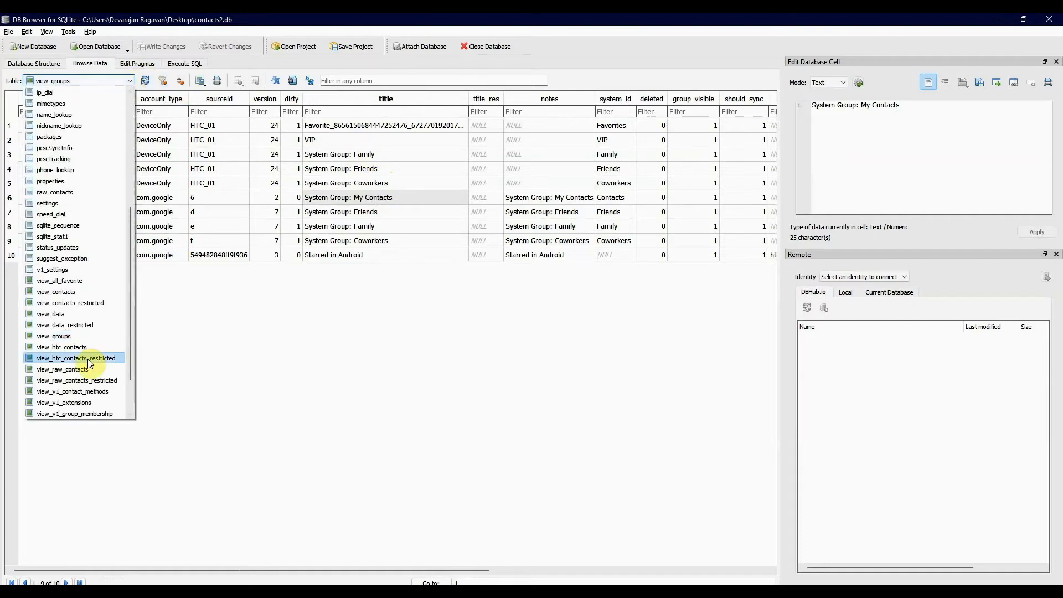
{"action": "scroll", "coordinate": [88, 359], "scroll_direction": "down", "scroll_amount": 1}
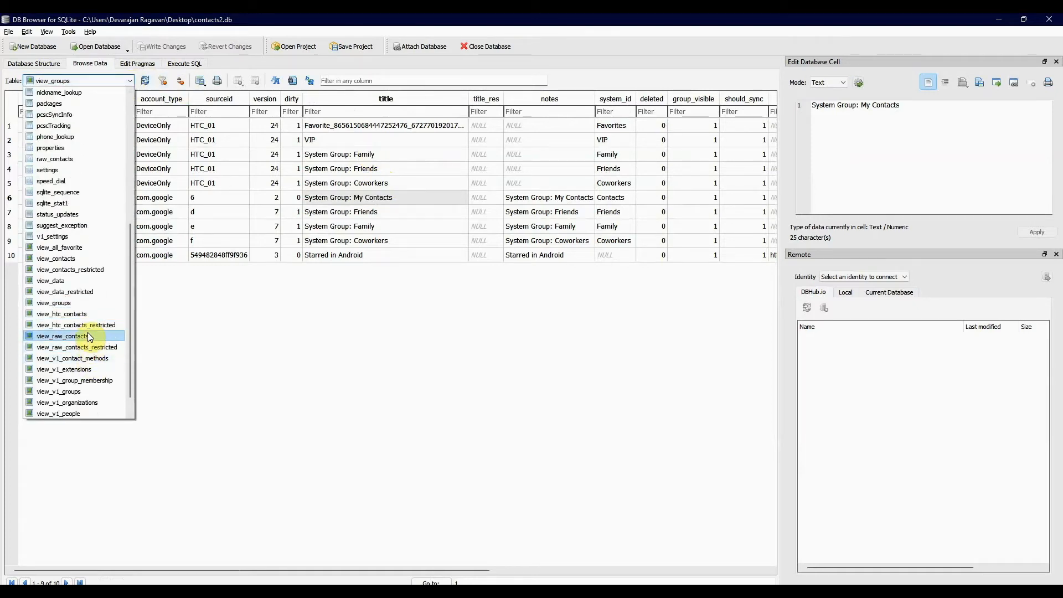
{"action": "left_click", "coordinate": [87, 336]}
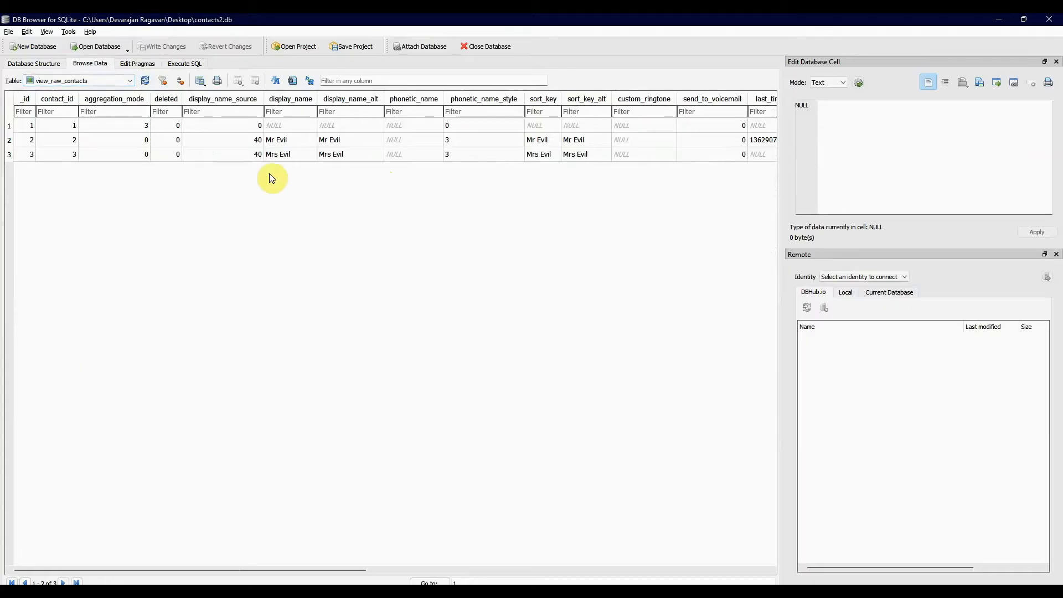
{"action": "scroll", "coordinate": [274, 177], "scroll_direction": "right", "scroll_amount": 10}
{"action": "scroll", "coordinate": [274, 177], "scroll_direction": "left", "scroll_amount": 5}
{"action": "scroll", "coordinate": [272, 173], "scroll_direction": "right", "scroll_amount": 5}
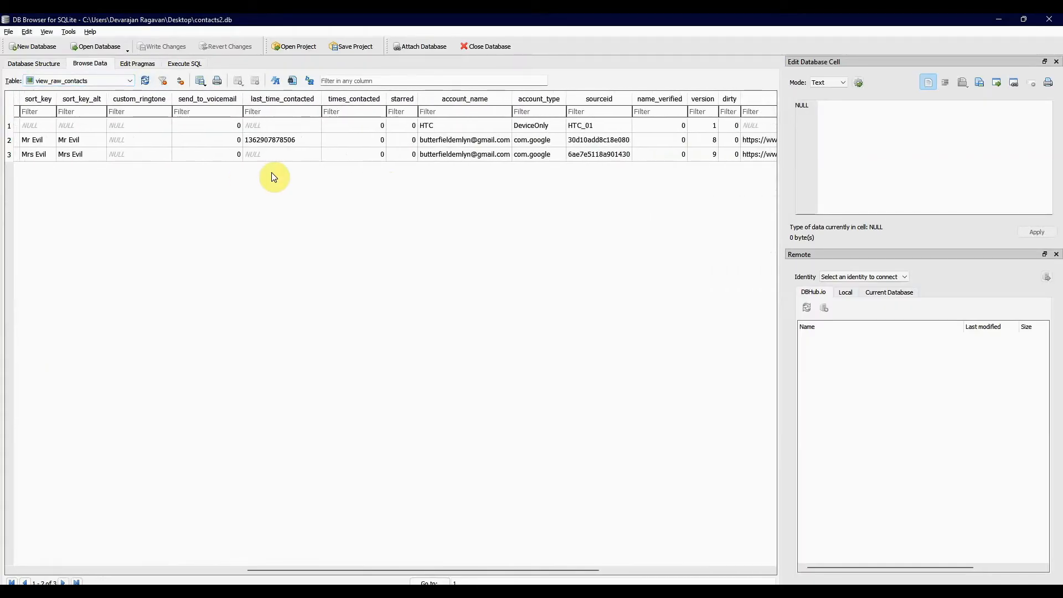
{"action": "scroll", "coordinate": [274, 177], "scroll_direction": "right", "scroll_amount": 5}
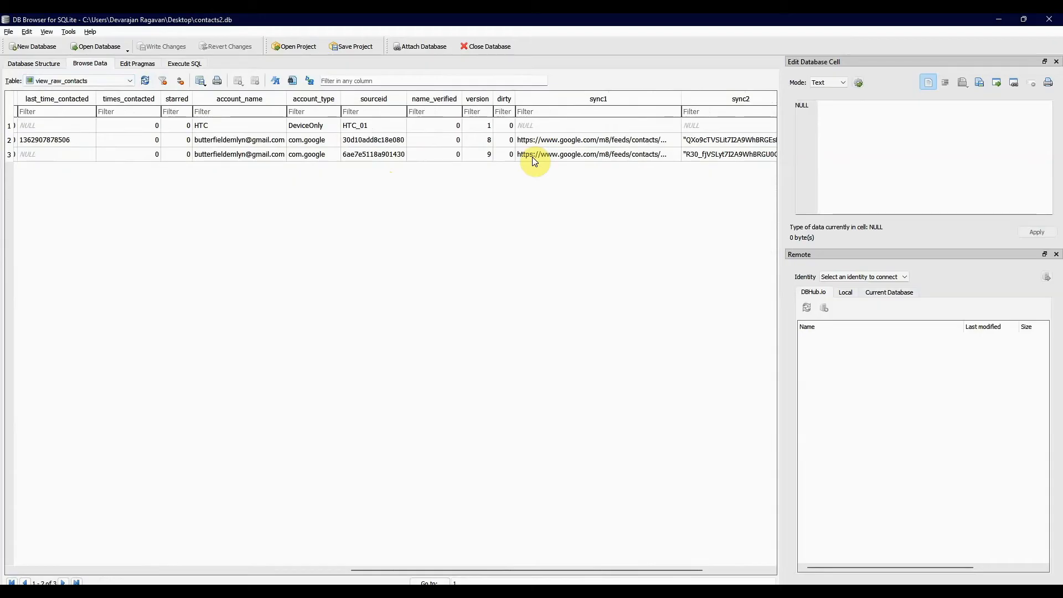
{"action": "scroll", "coordinate": [534, 161], "scroll_direction": "right", "scroll_amount": 3}
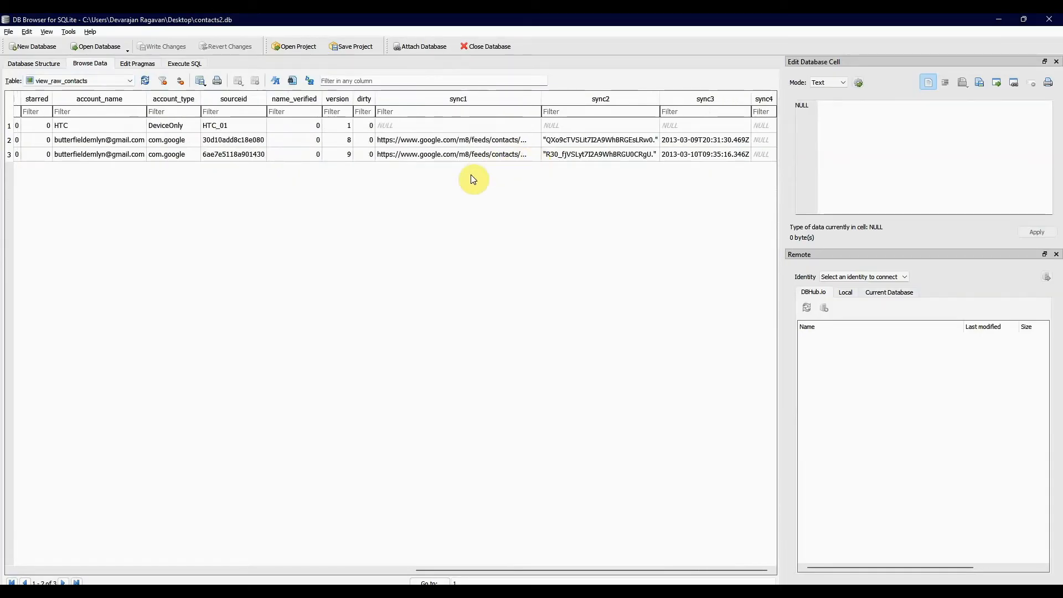
- View the second record's full sync1 URL and select its entire text in the cell editor
{"action": "left_click", "coordinate": [471, 140]}
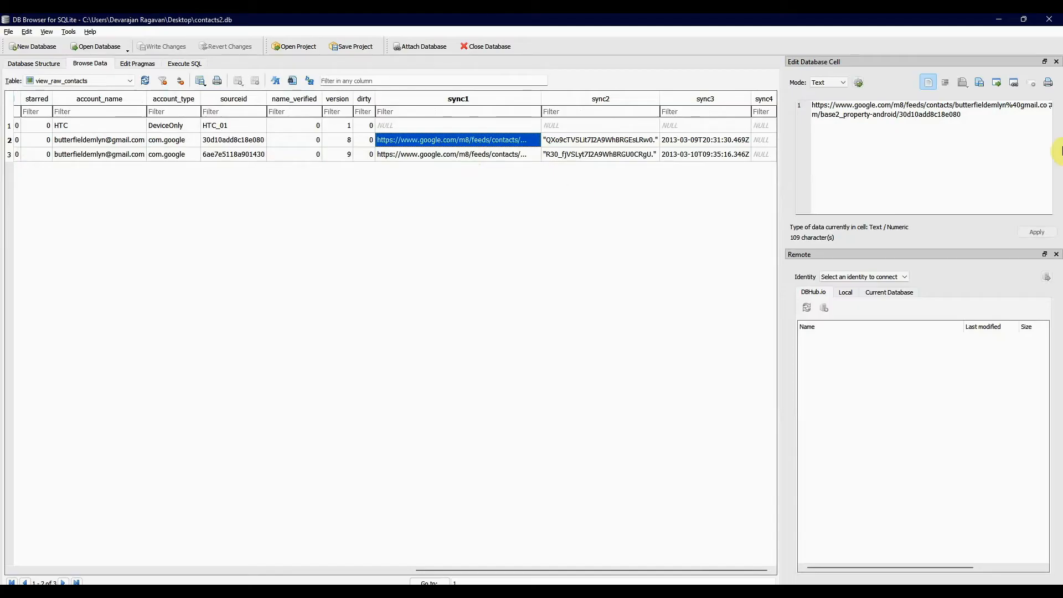
{"action": "left_click", "coordinate": [960, 115]}
{"action": "left_click_drag", "start_coordinate": [961, 115], "coordinate": [796, 105]}
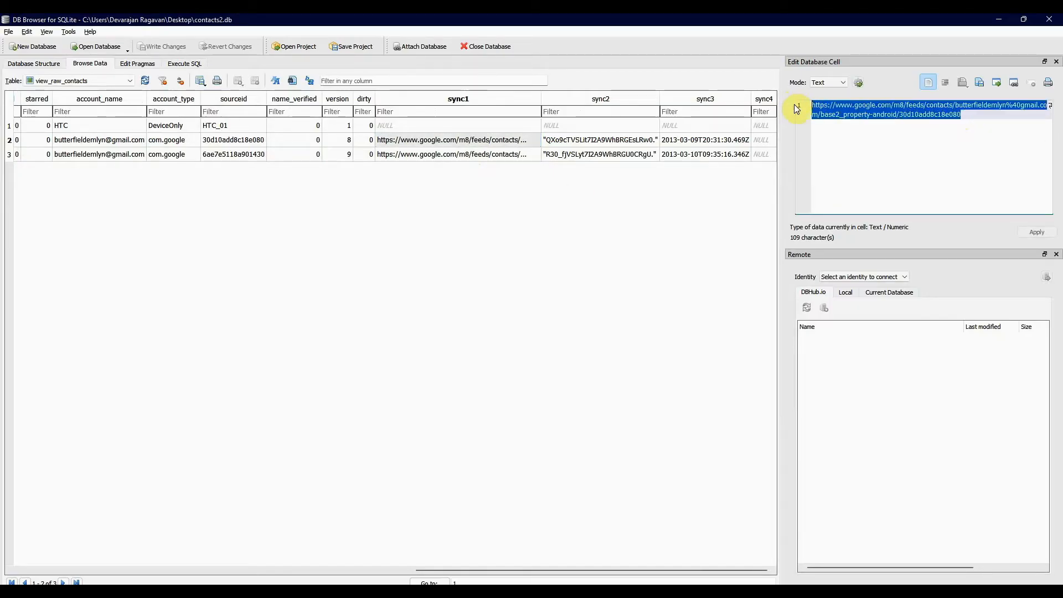
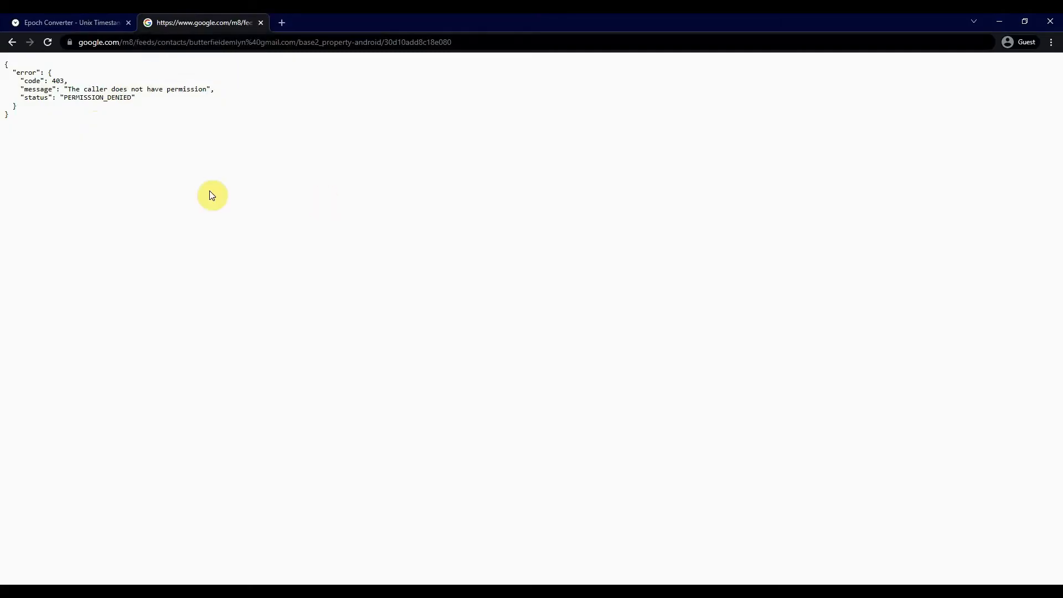
- Close the Google contacts feed page and, in DB Browser for SQLite, view the first record's account name in the view_v1_photos view
{"action": "left_click", "coordinate": [264, 22]}
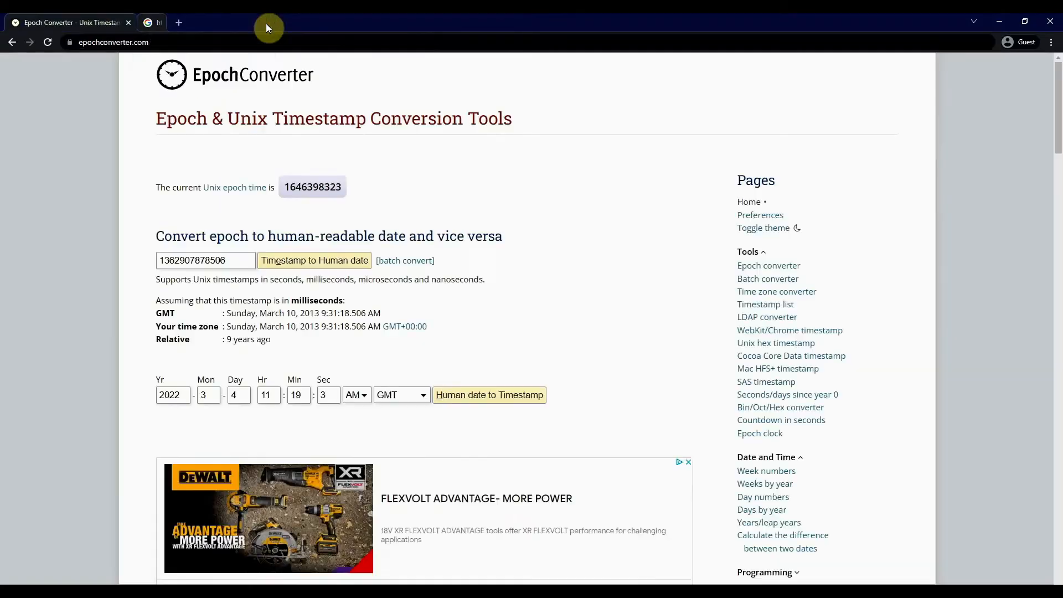
{"action": "key", "text": "alt+Tab"}
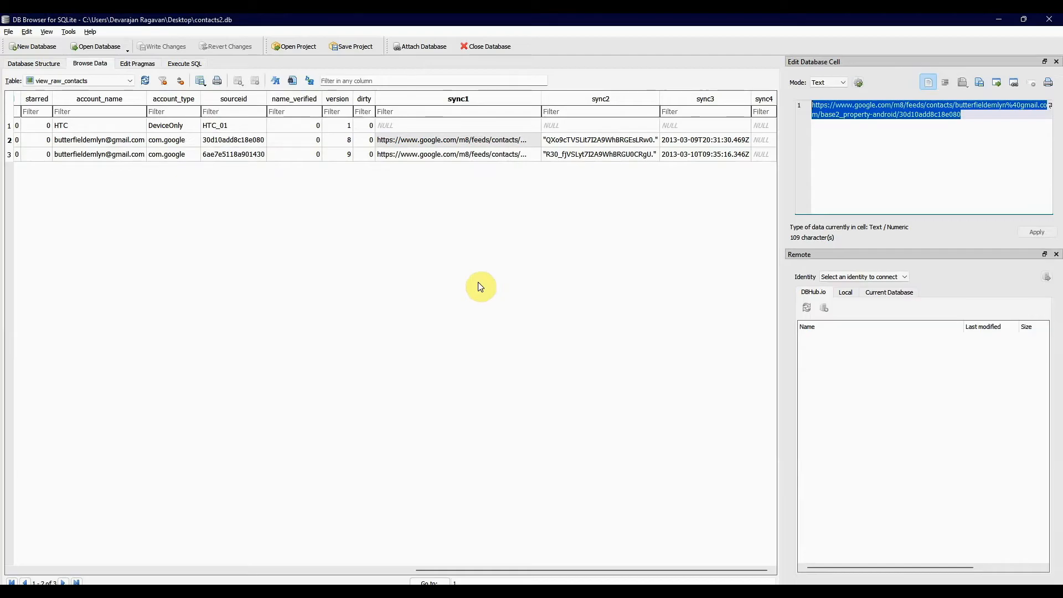
{"action": "left_click", "coordinate": [134, 81]}
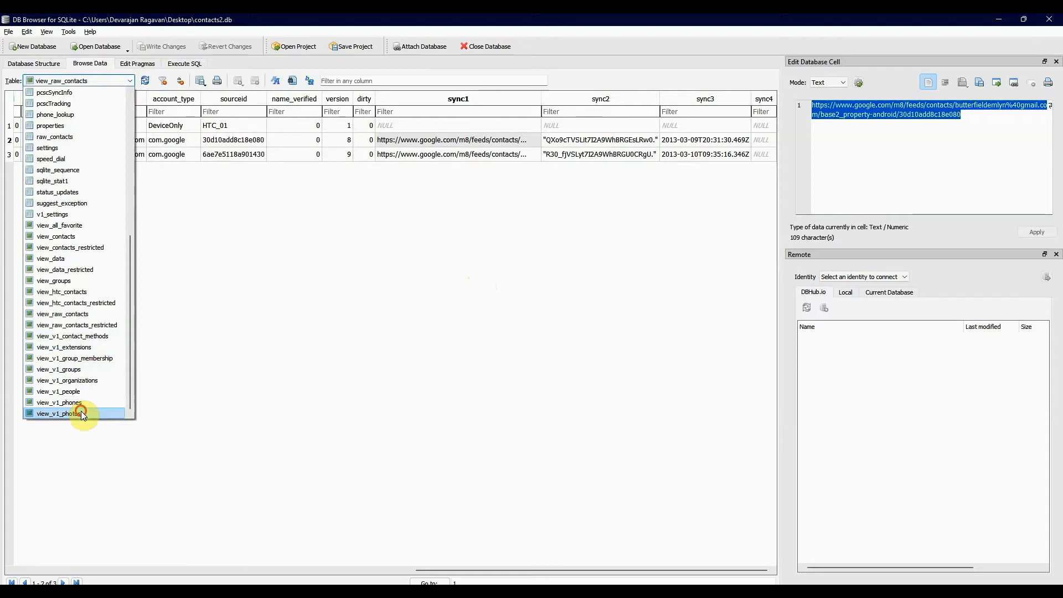
{"action": "left_click", "coordinate": [81, 413]}
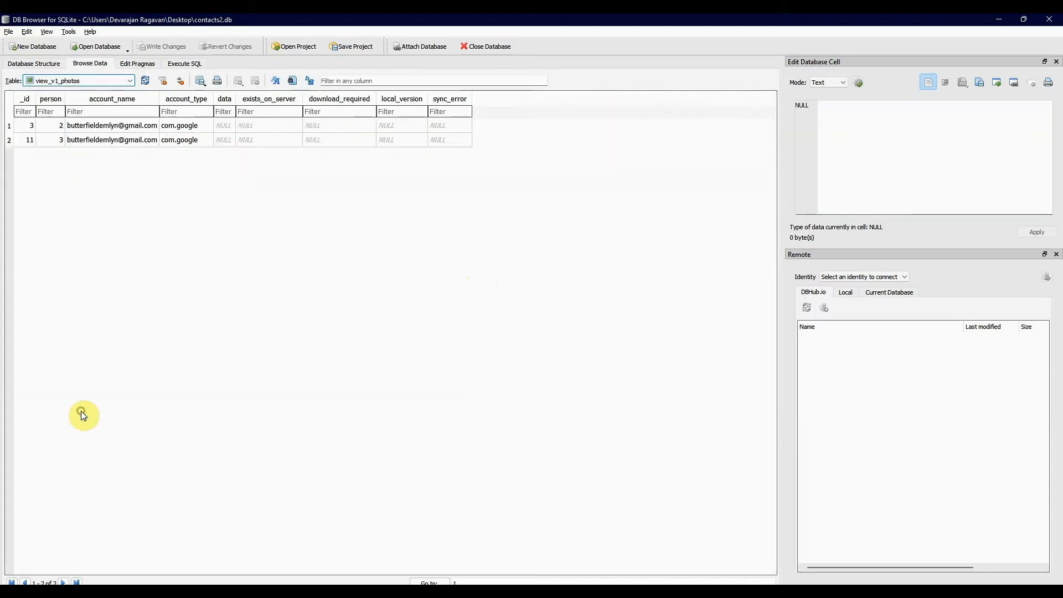
{"action": "left_click", "coordinate": [138, 128]}
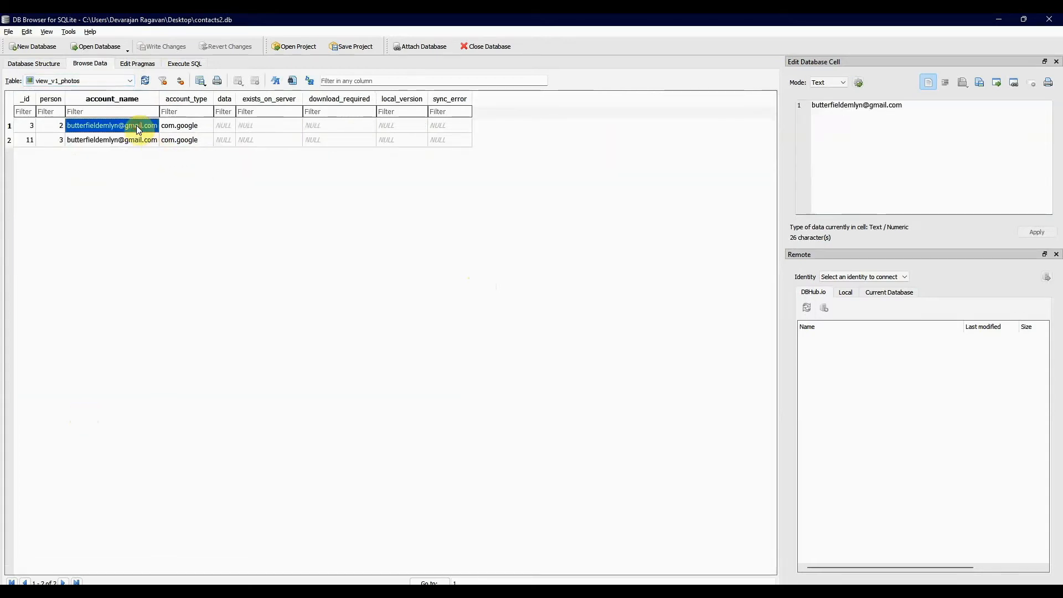
- Preview the first record's account name in Image mode and return the cell editor to Text mode
{"action": "left_click", "coordinate": [843, 82]}
{"action": "left_click", "coordinate": [838, 113]}
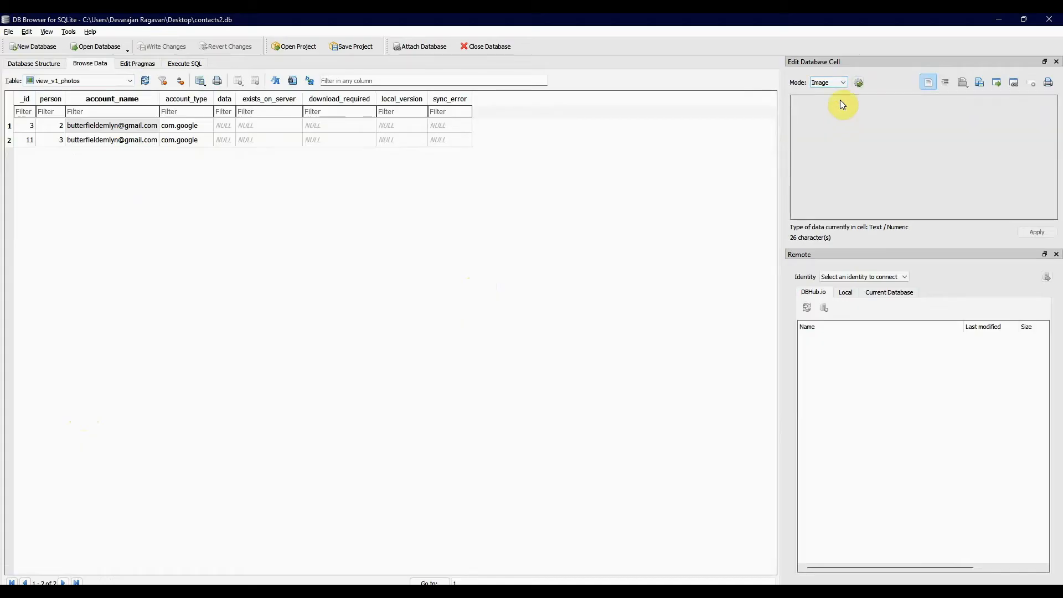
{"action": "left_click", "coordinate": [845, 81]}
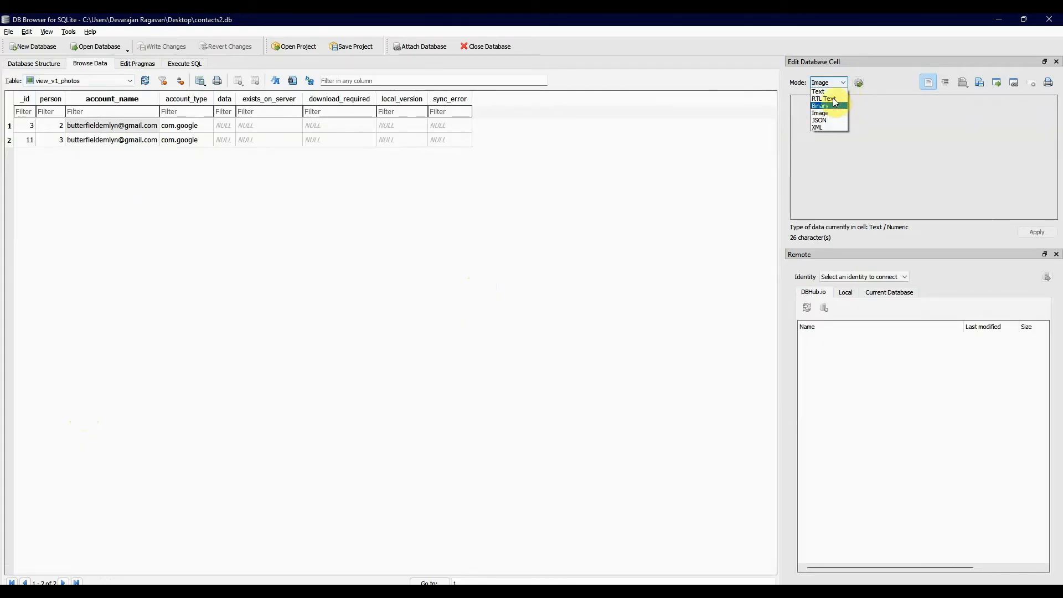
{"action": "left_click", "coordinate": [828, 91]}
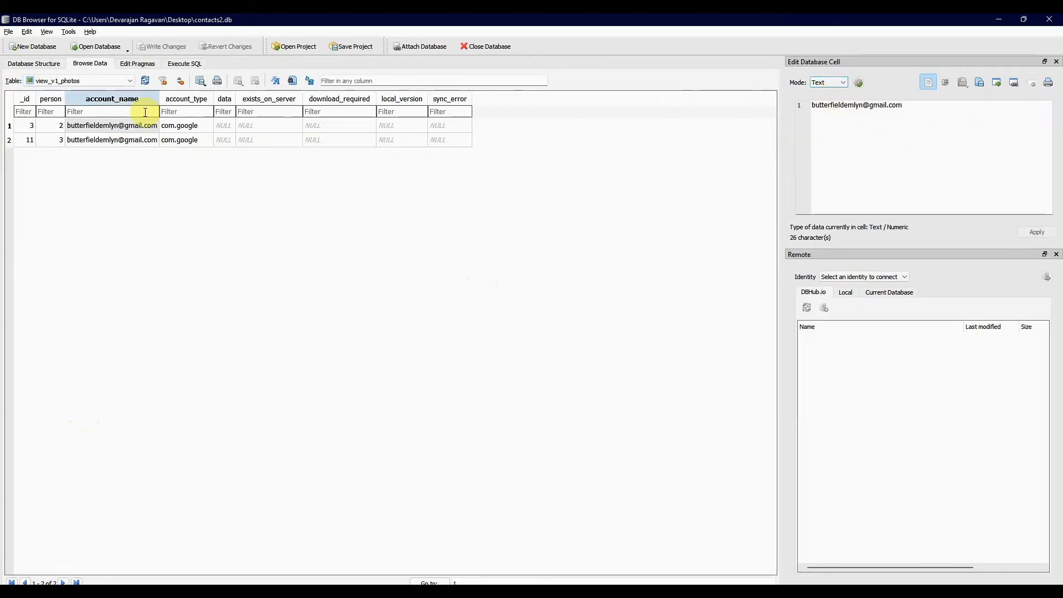
{"action": "left_click", "coordinate": [128, 80]}
{"action": "left_click", "coordinate": [357, 278]}
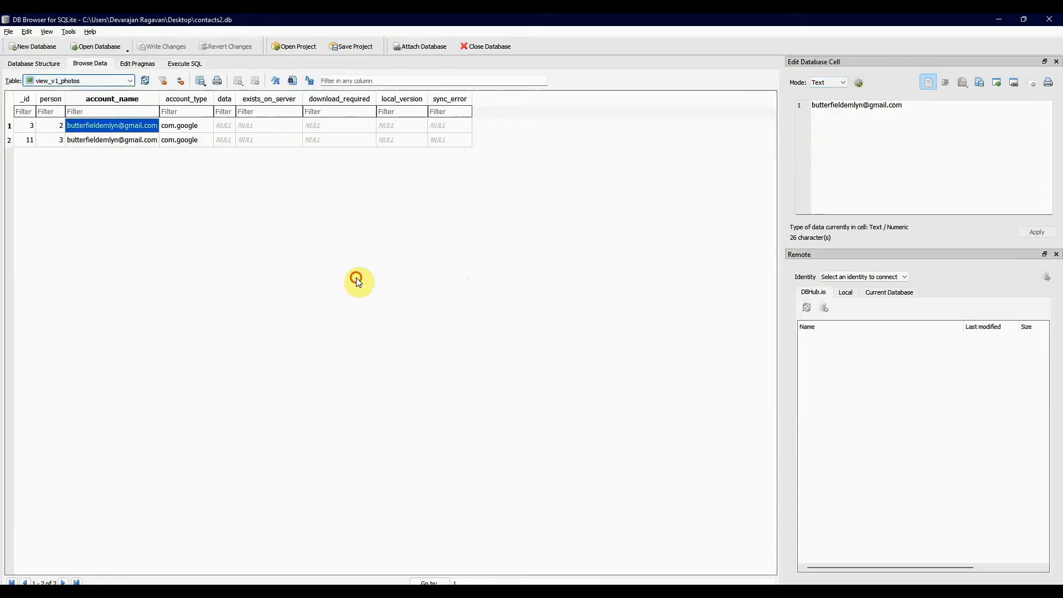
- Switch to Autopsy, list the phone accounts, and view the details of the first record under Contacts
{"action": "key", "text": "alt+Tab"}
{"action": "key", "text": "alt+Tab"}
{"action": "key", "text": "alt+Tab"}
{"action": "key", "text": "Tab"}
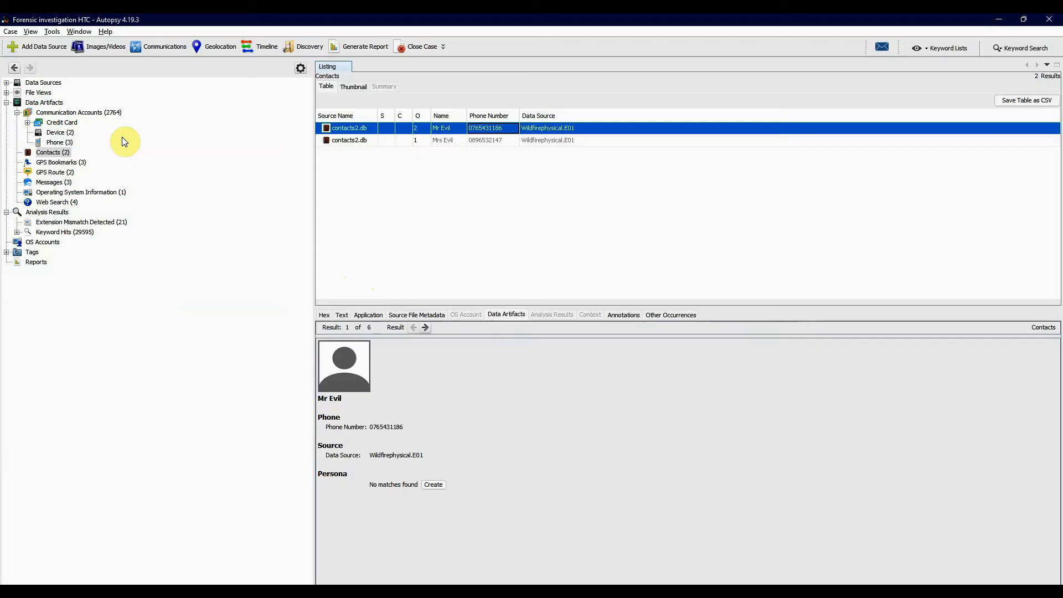
{"action": "left_click", "coordinate": [65, 143]}
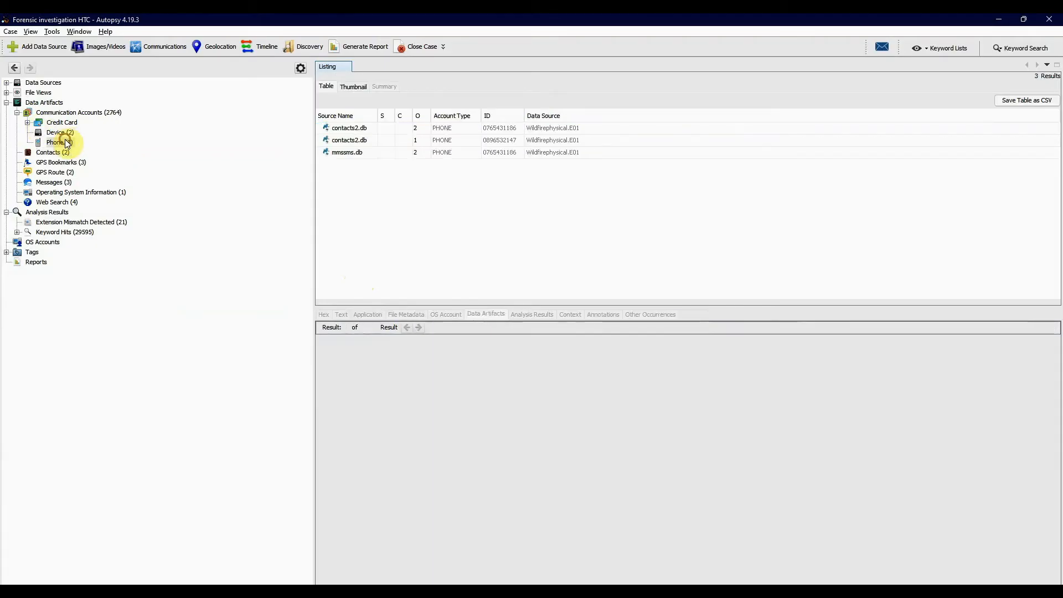
{"action": "left_click", "coordinate": [61, 154]}
{"action": "left_click", "coordinate": [371, 129]}
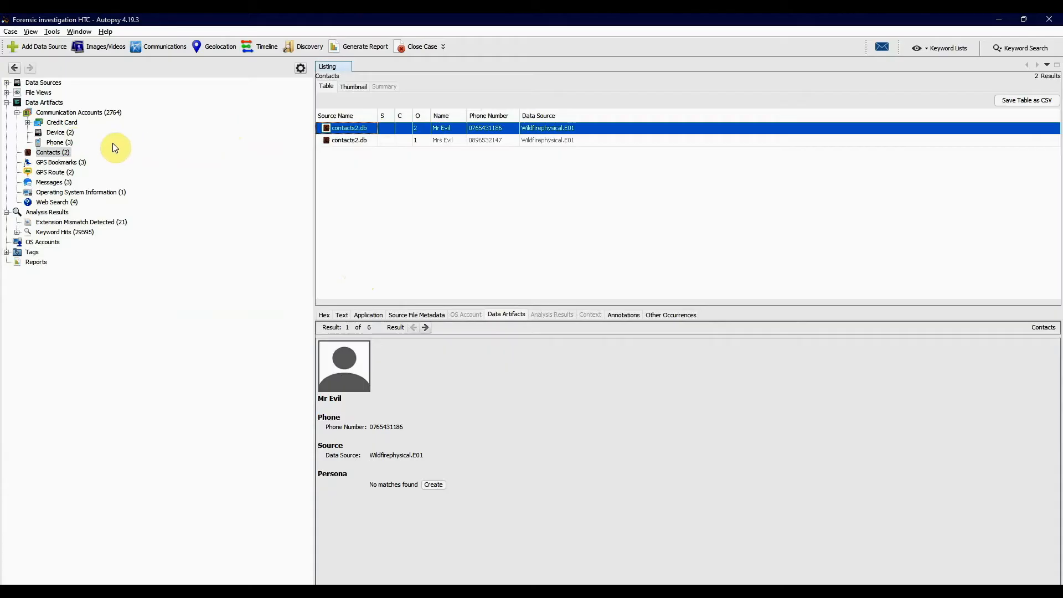
- View the GPS bookmarks and the device entries under Communication Accounts, with the Credit Card accounts expanded
{"action": "left_click", "coordinate": [74, 163]}
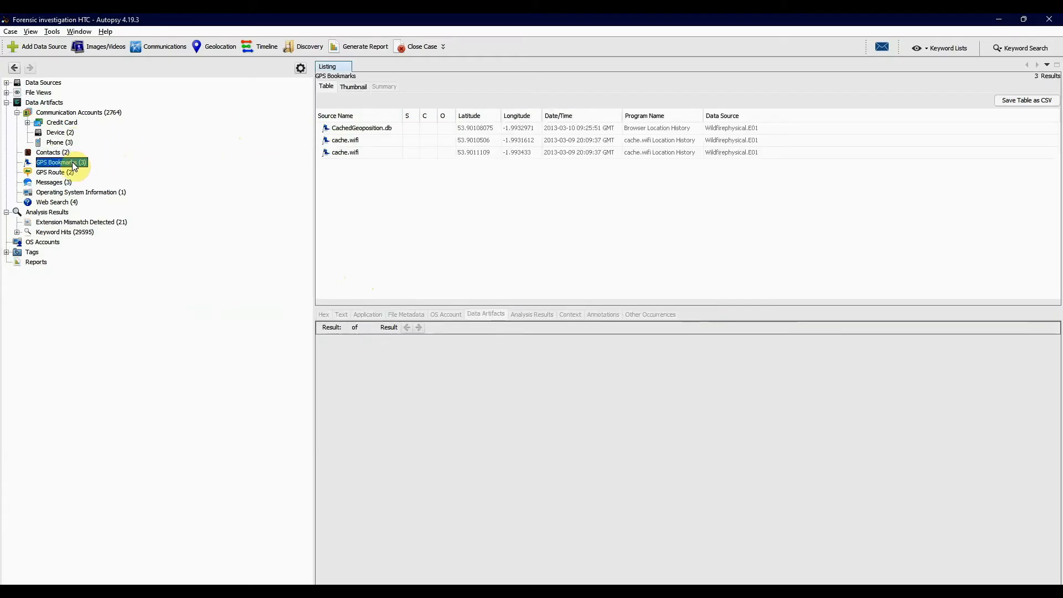
{"action": "left_click", "coordinate": [383, 362]}
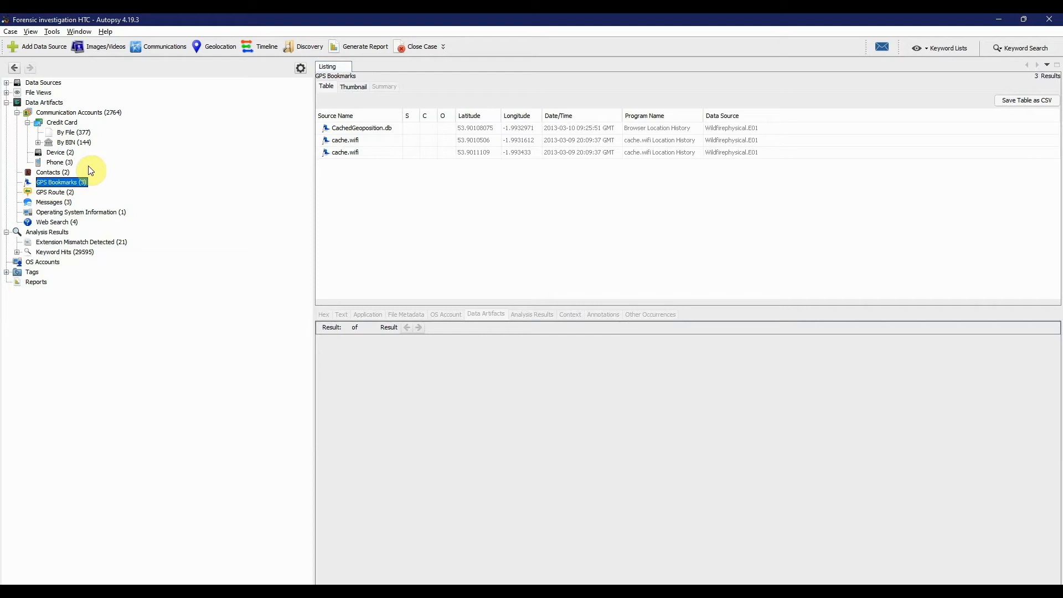
{"action": "left_click", "coordinate": [61, 153]}
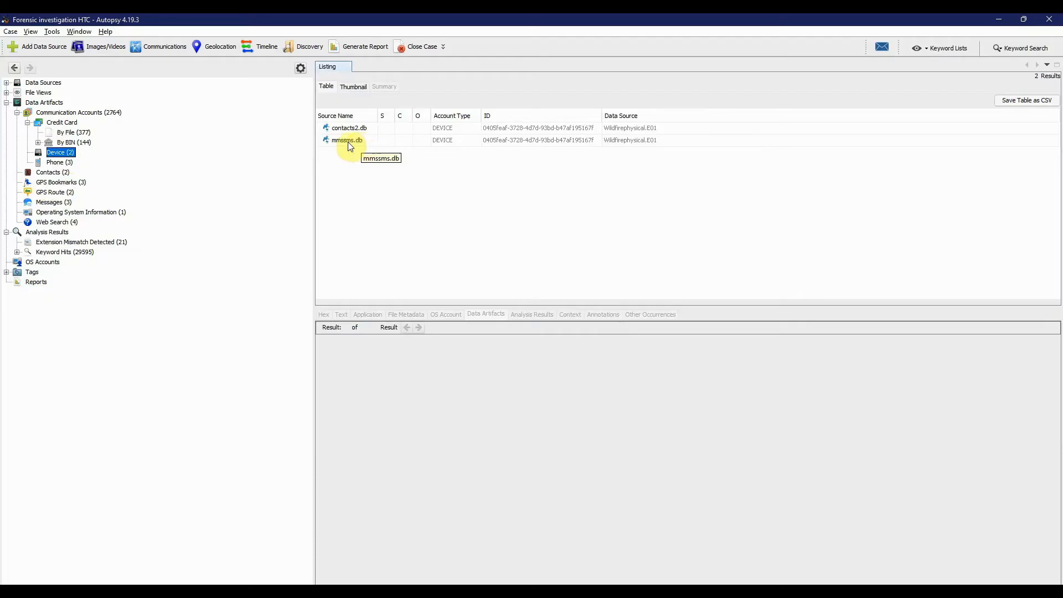
- List the extracted messages, widen the From Phone Number column slightly, and view the content of the first message
{"action": "left_click", "coordinate": [61, 203]}
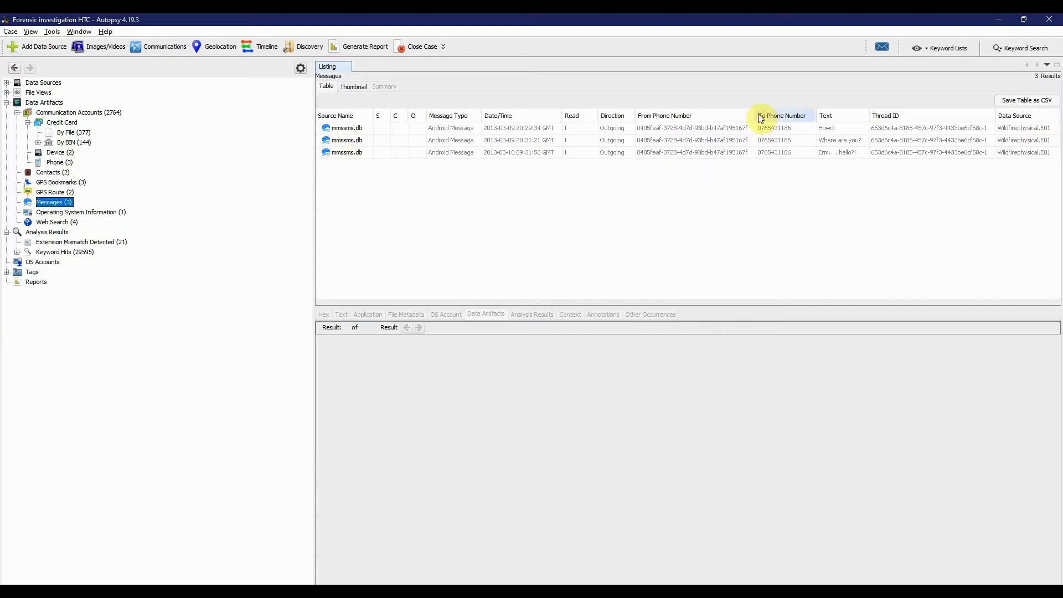
{"action": "left_click_drag", "start_coordinate": [755, 114], "coordinate": [767, 114]}
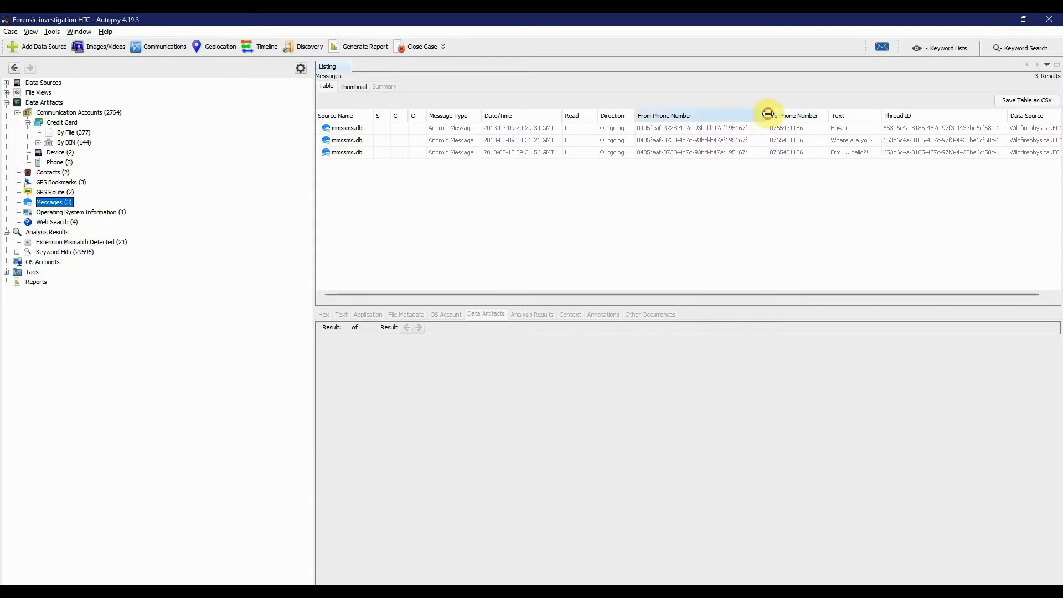
{"action": "left_click", "coordinate": [745, 128]}
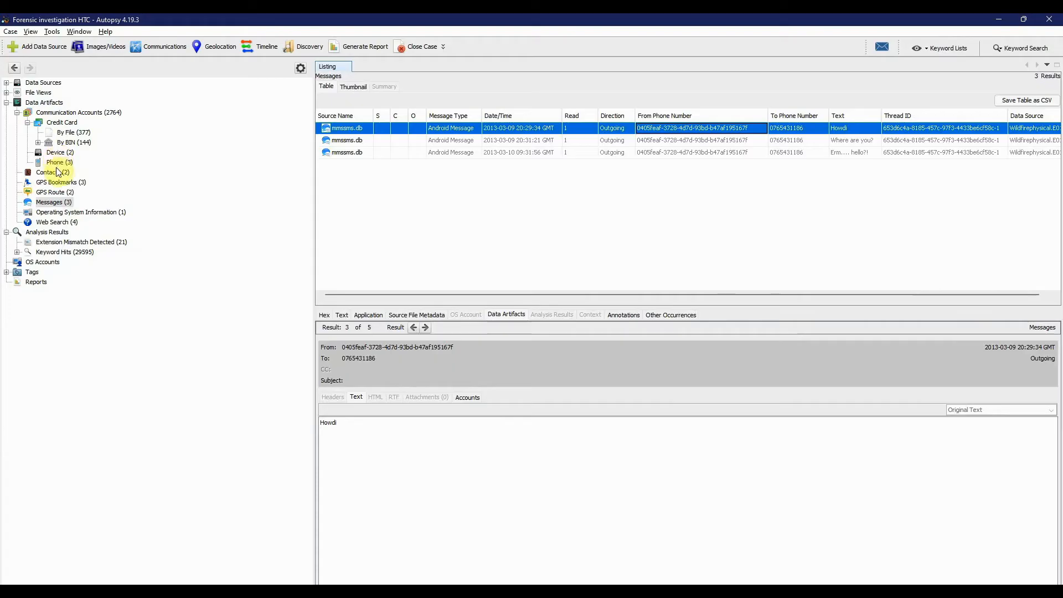
- Compare the device accounts with the messages by source file and ID, viewing the details of the mmssms.db device account
{"action": "left_click", "coordinate": [63, 154]}
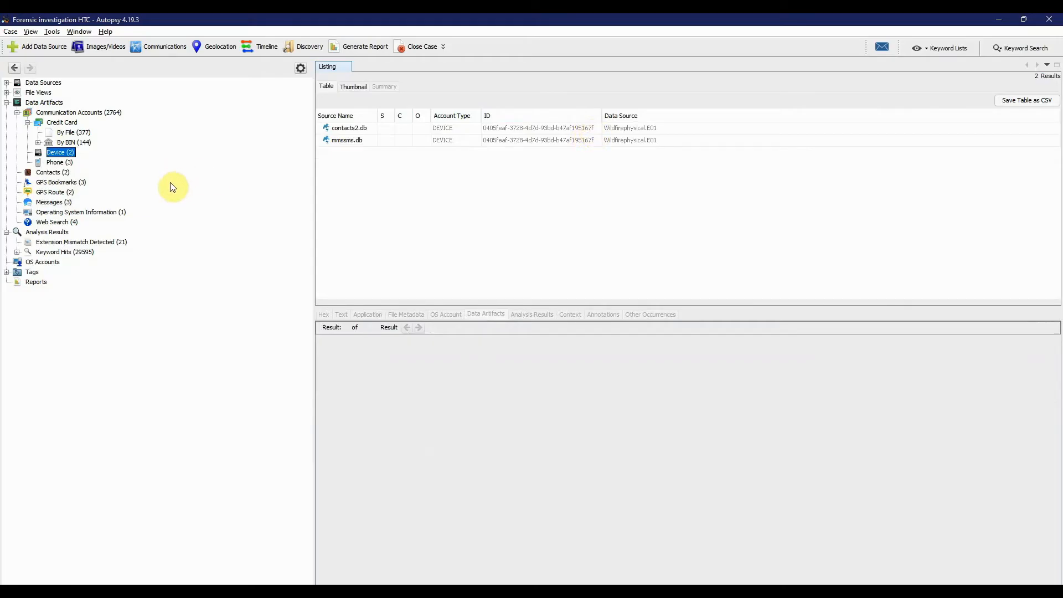
{"action": "left_click", "coordinate": [61, 205]}
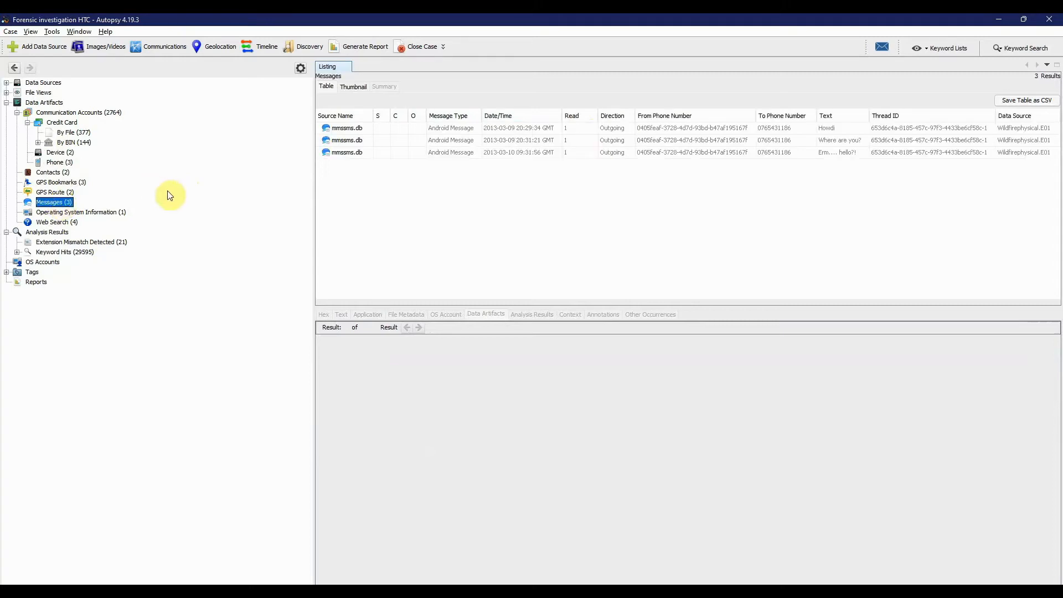
{"action": "left_click", "coordinate": [61, 153]}
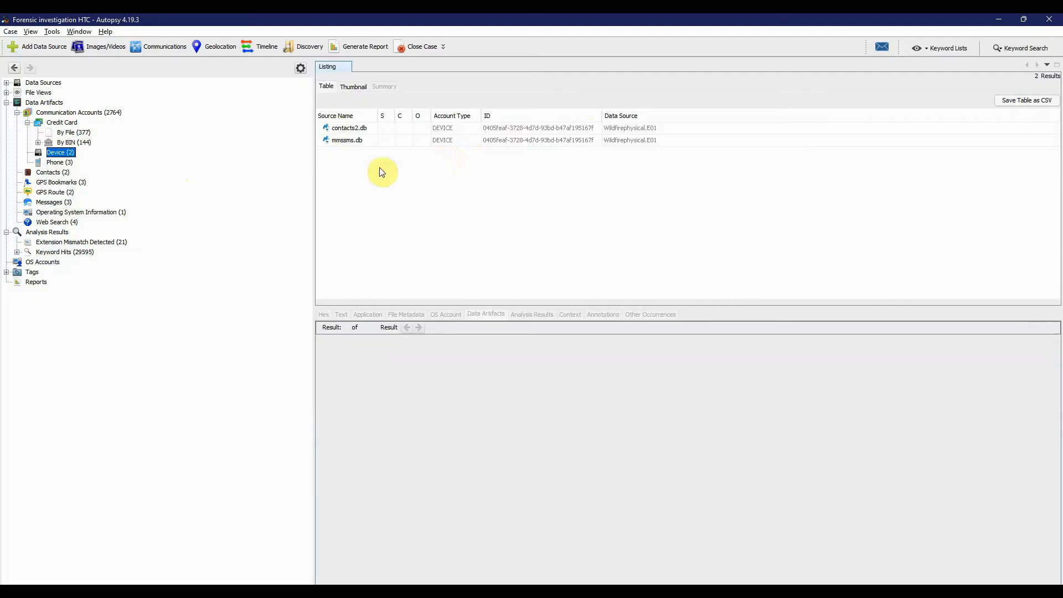
{"action": "left_click", "coordinate": [358, 146]}
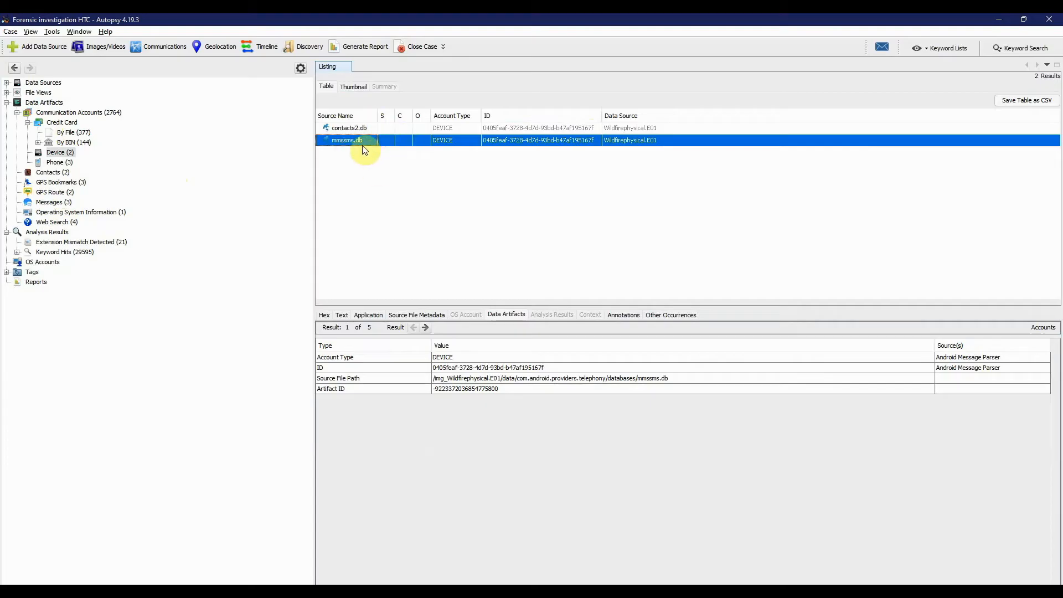
{"action": "left_click", "coordinate": [60, 204]}
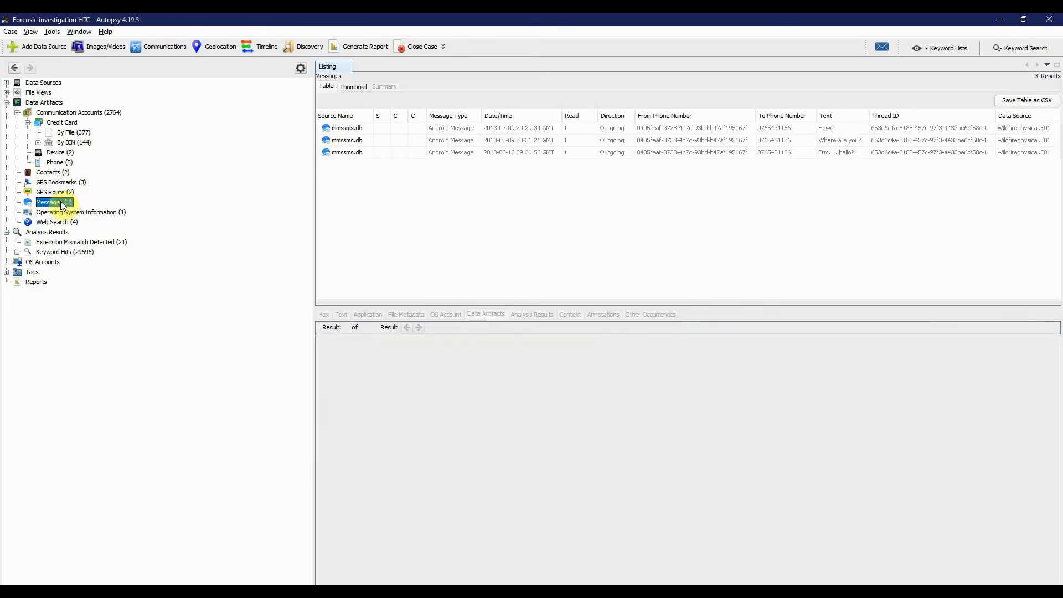
- Extract mmssms.db from the device accounts to the Desktop, keeping its original file name
{"action": "left_click", "coordinate": [64, 152]}
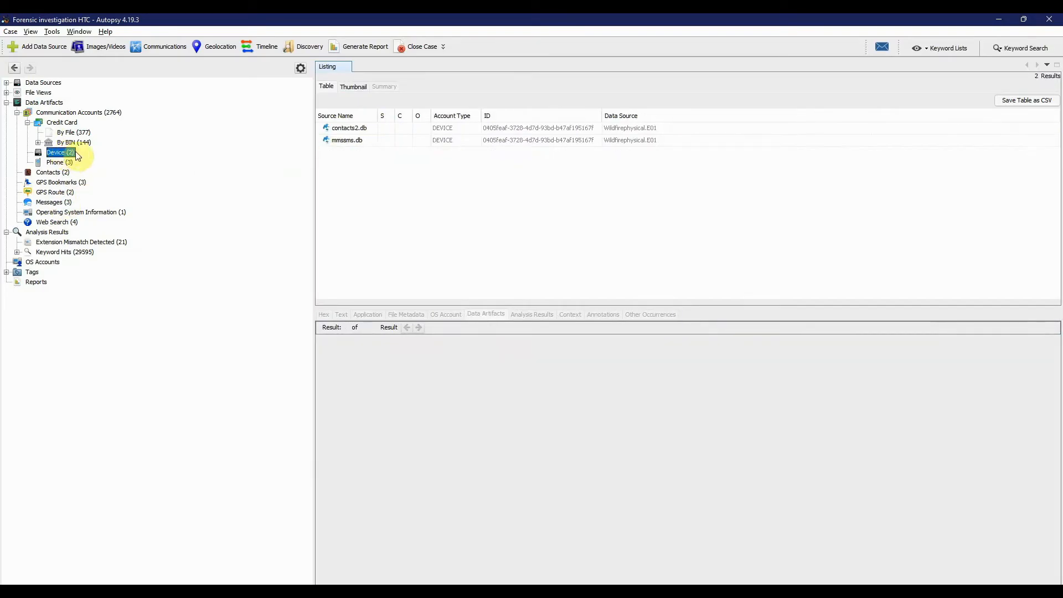
{"action": "left_click", "coordinate": [349, 141]}
{"action": "right_click", "coordinate": [349, 142]}
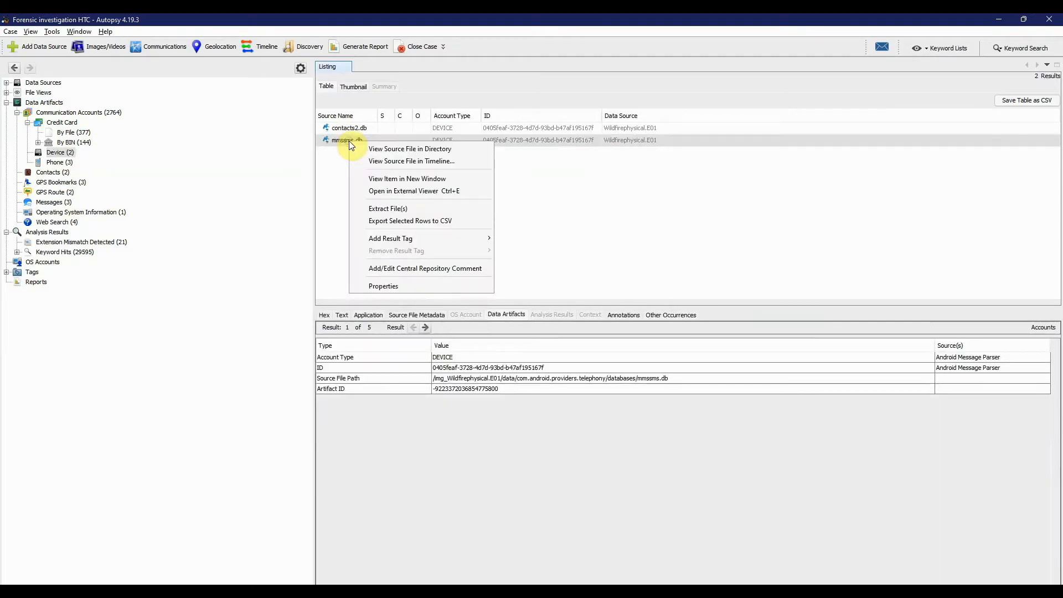
{"action": "left_click", "coordinate": [380, 208]}
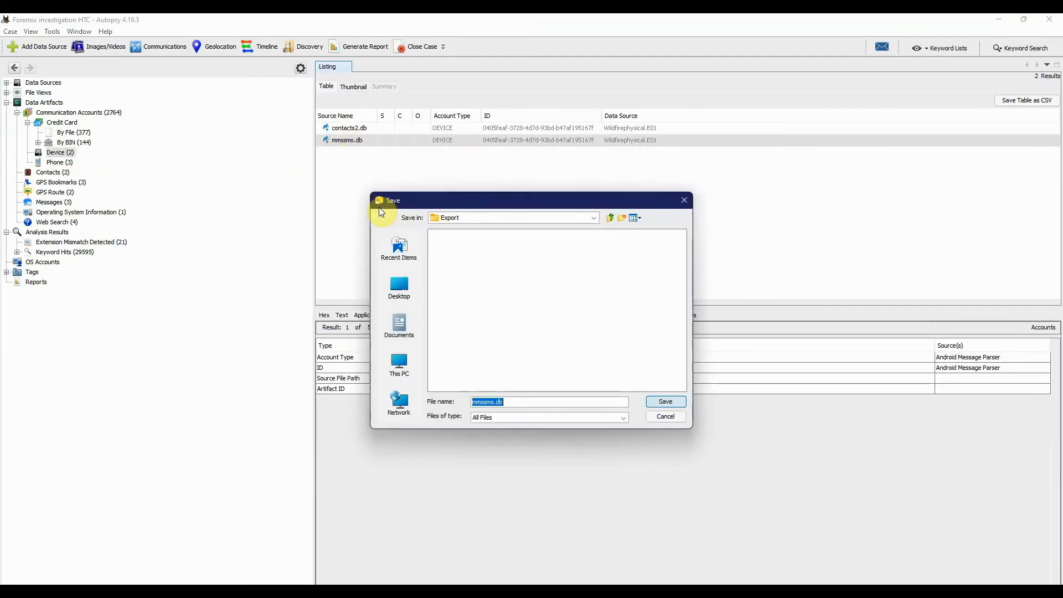
{"action": "left_click", "coordinate": [399, 286]}
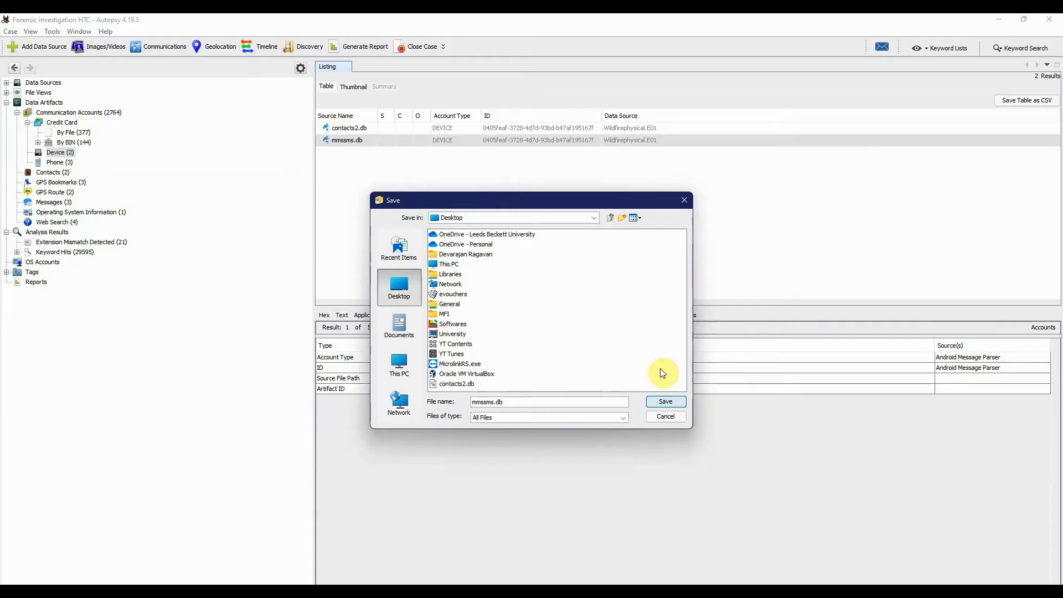
{"action": "left_click", "coordinate": [666, 402]}
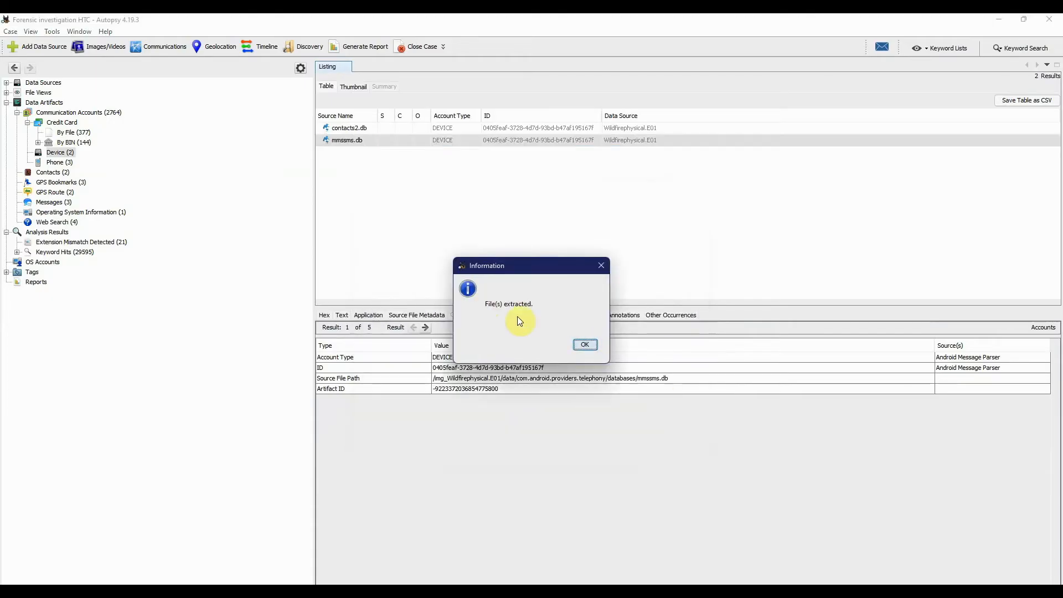
{"action": "left_click", "coordinate": [585, 345]}
- Switch to DB Browser for SQLite and open mmssms.db from the Desktop
{"action": "key", "text": "alt+Tab"}
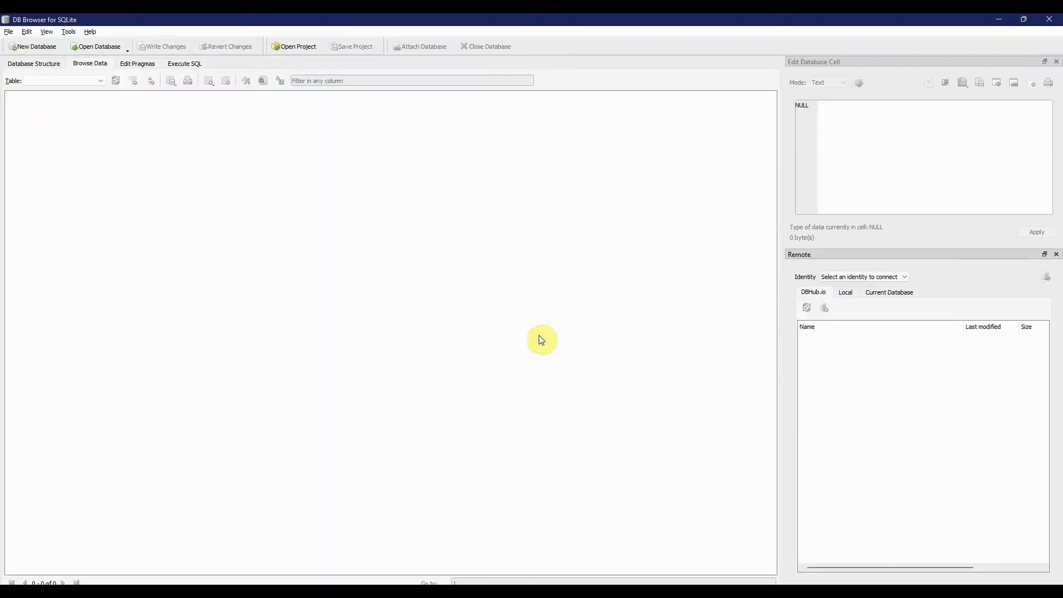
{"action": "left_click", "coordinate": [87, 48]}
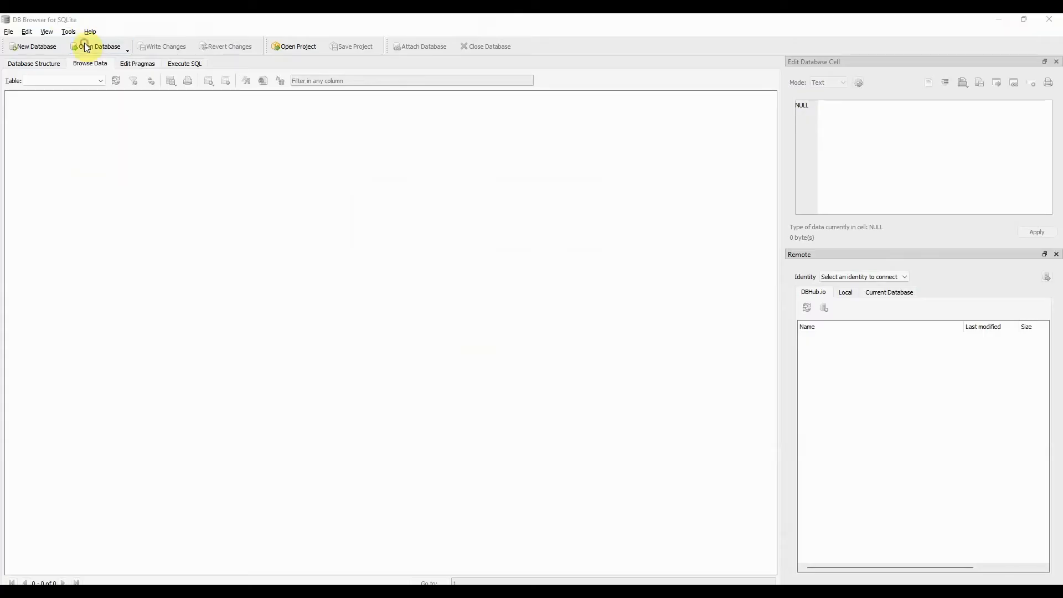
{"action": "left_click", "coordinate": [198, 215]}
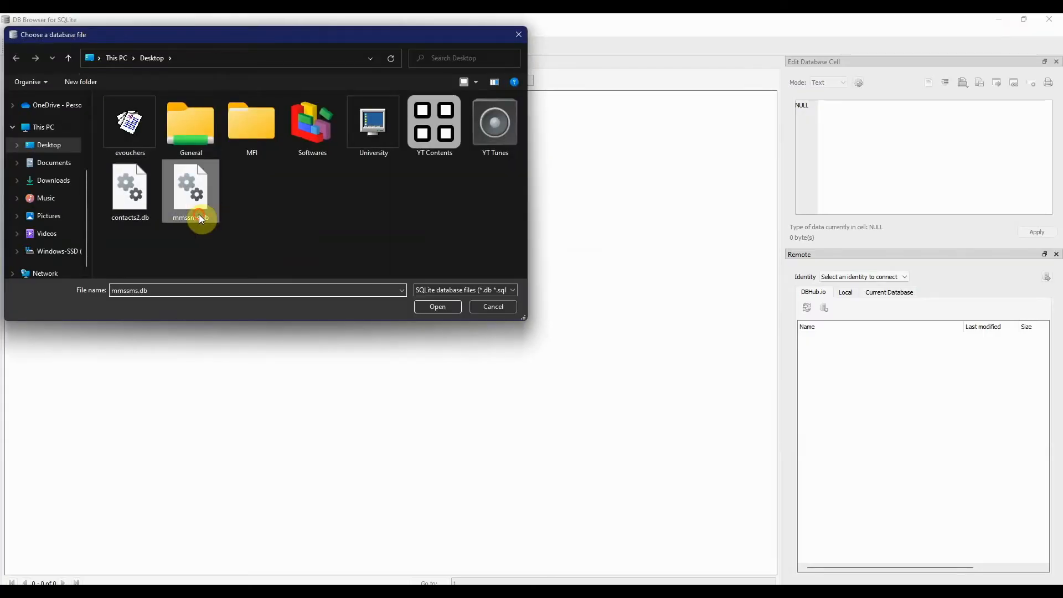
{"action": "left_click", "coordinate": [444, 307]}
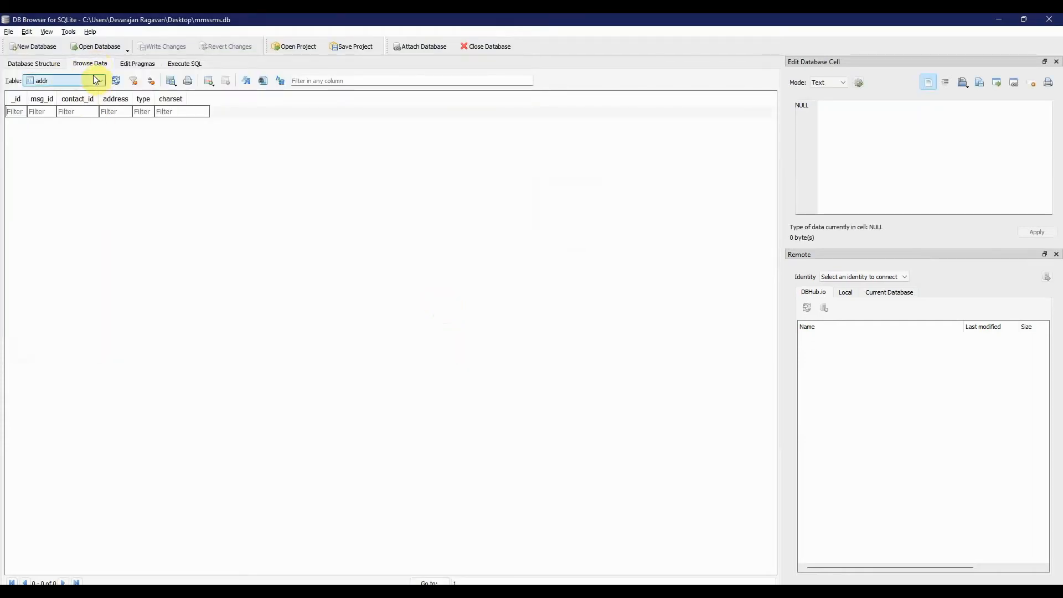
- Review the database structure of mmssms.db, then browse the records of the android_metadata table
{"action": "left_click", "coordinate": [53, 64]}
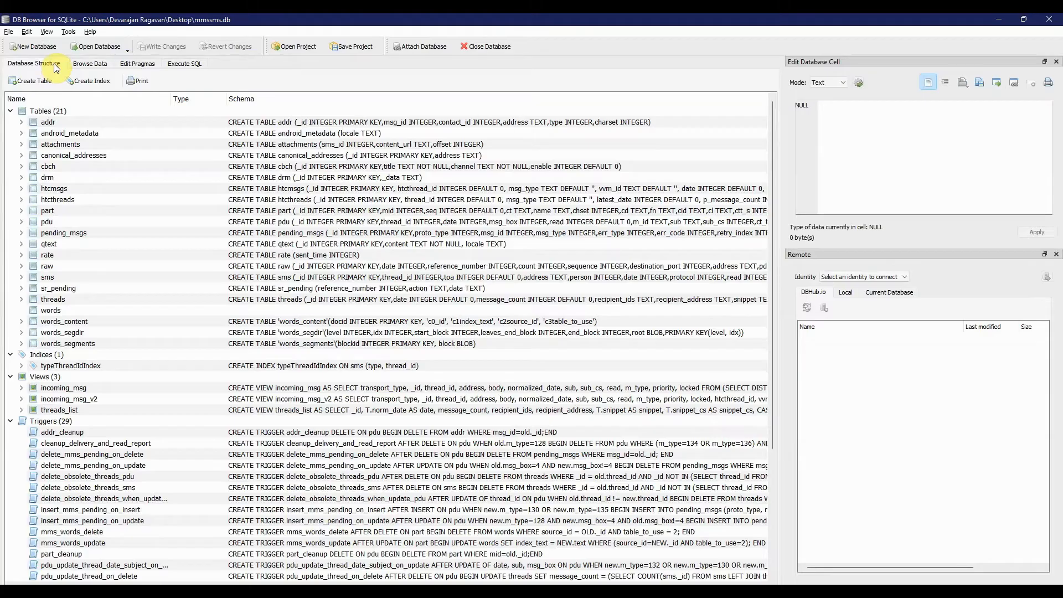
{"action": "left_click", "coordinate": [93, 63]}
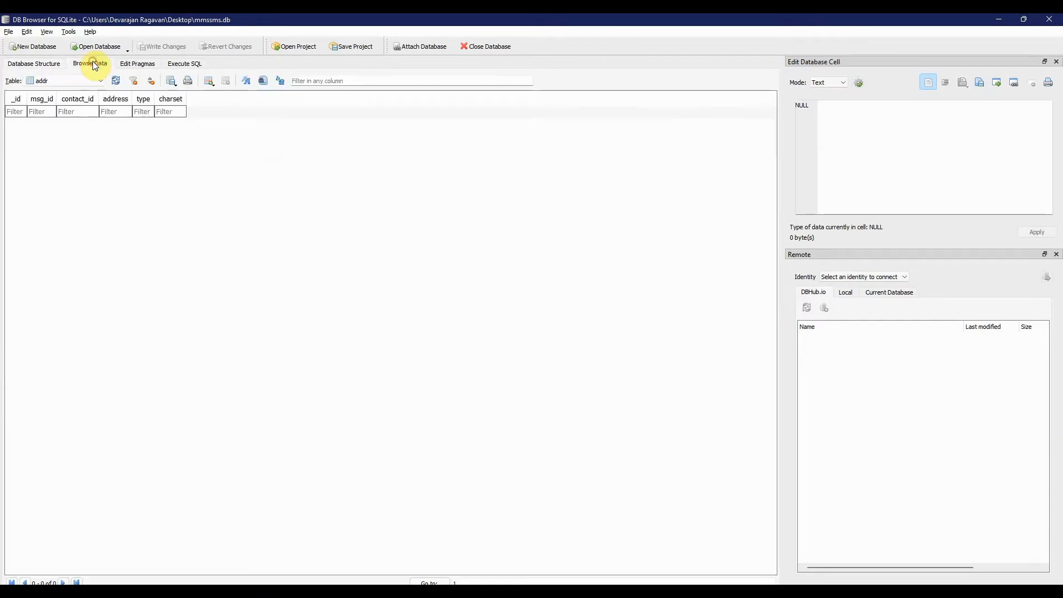
{"action": "left_click", "coordinate": [101, 80]}
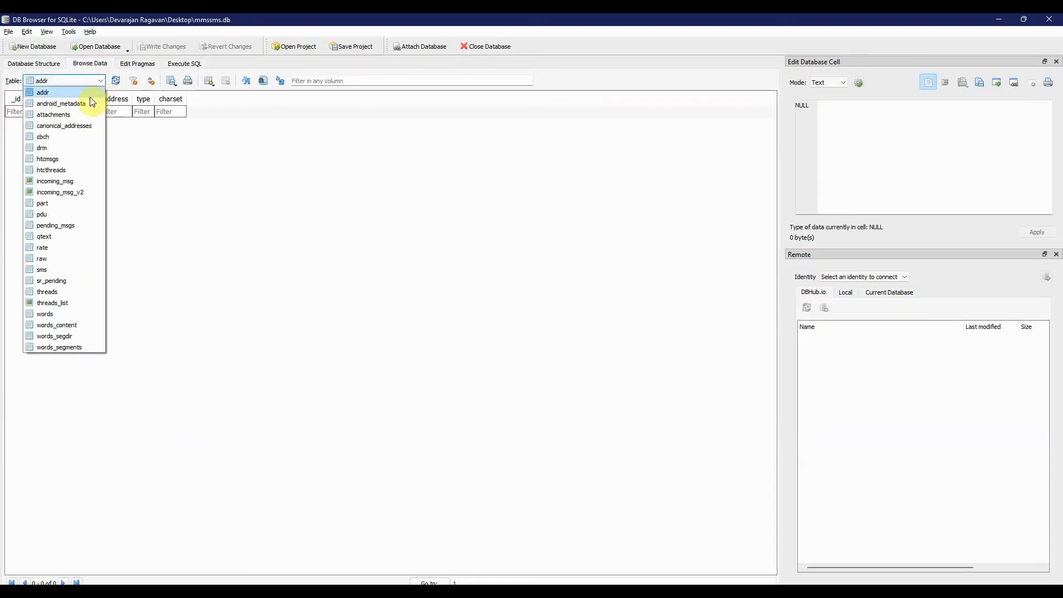
{"action": "left_click", "coordinate": [89, 104]}
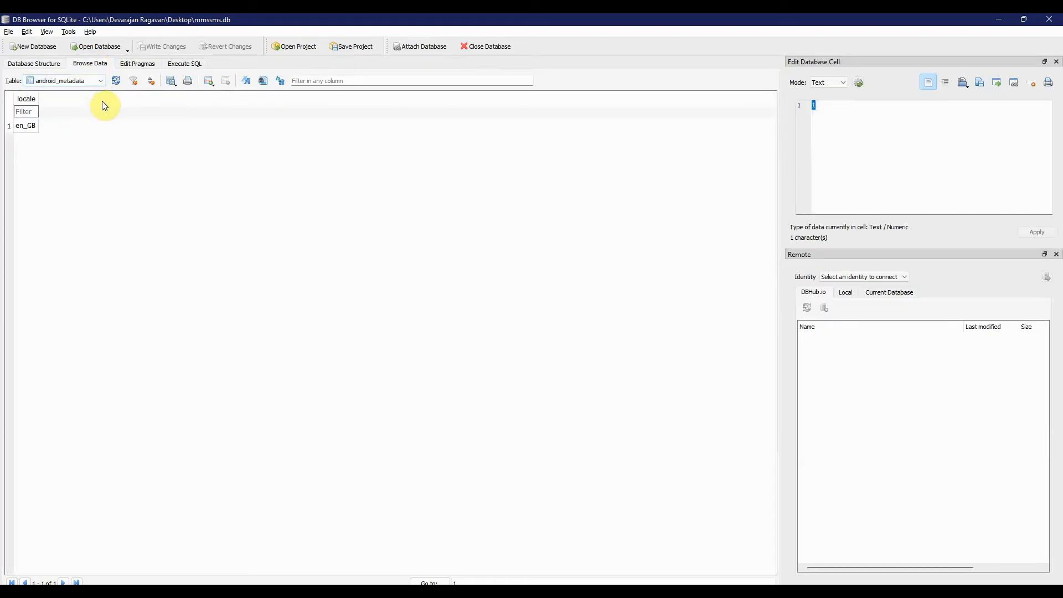
- Browse the incoming_msg and incoming_msg_v2 views for message records
{"action": "left_click", "coordinate": [100, 82]}
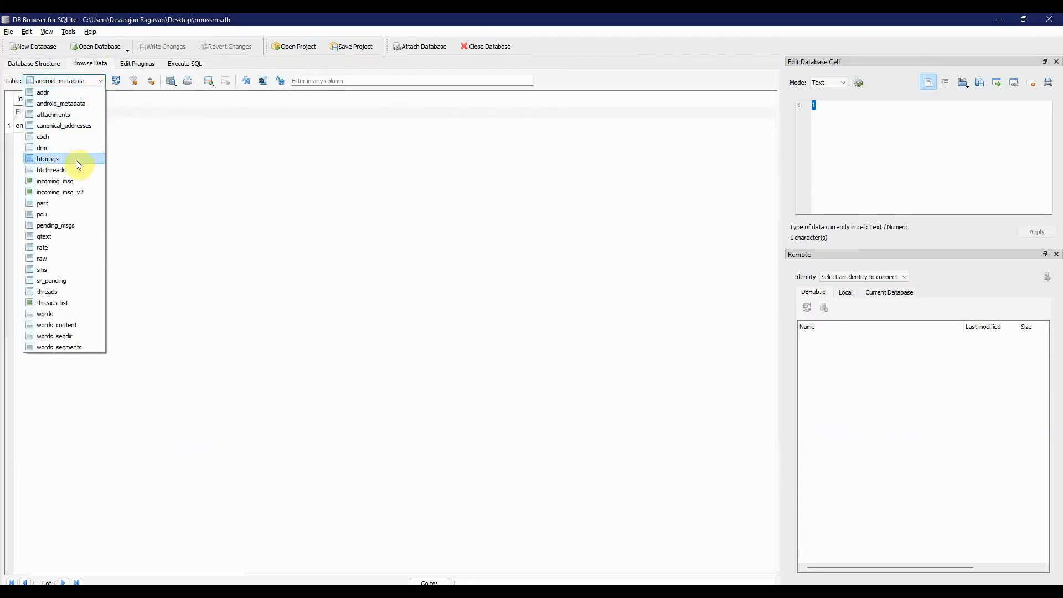
{"action": "left_click", "coordinate": [75, 182]}
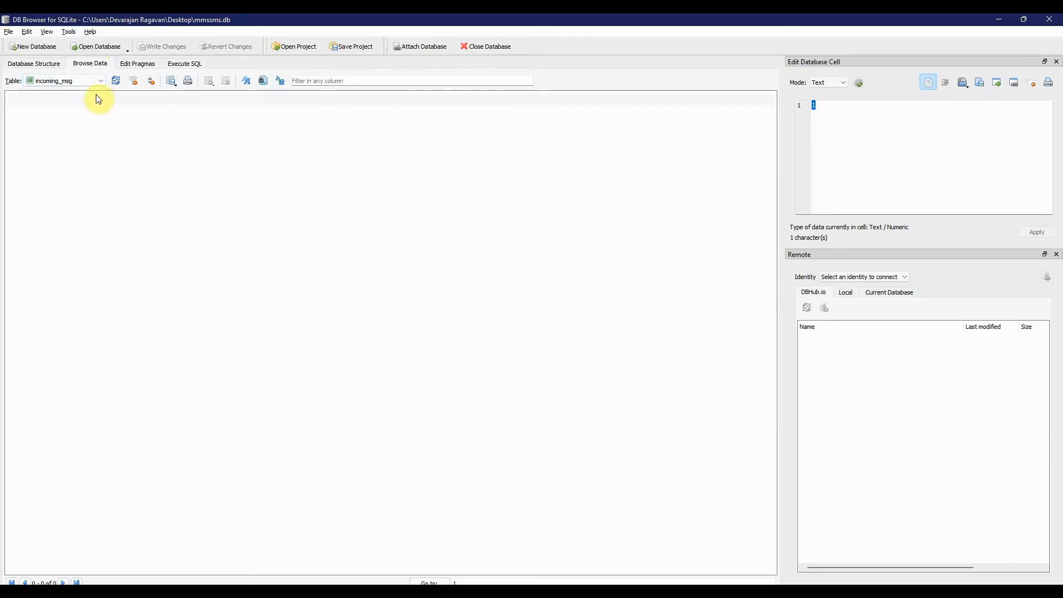
{"action": "left_click", "coordinate": [95, 80]}
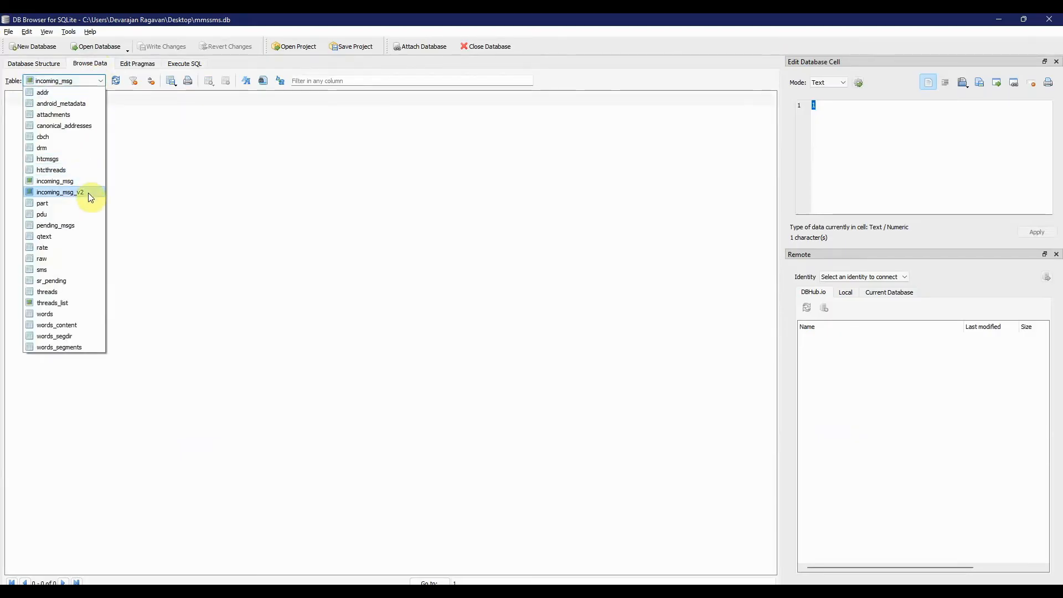
{"action": "left_click", "coordinate": [88, 192]}
- Browse the sms table and compare its address values with the contacts' phone numbers in Autopsy, returning to DB Browser for SQLite
{"action": "left_click", "coordinate": [97, 80]}
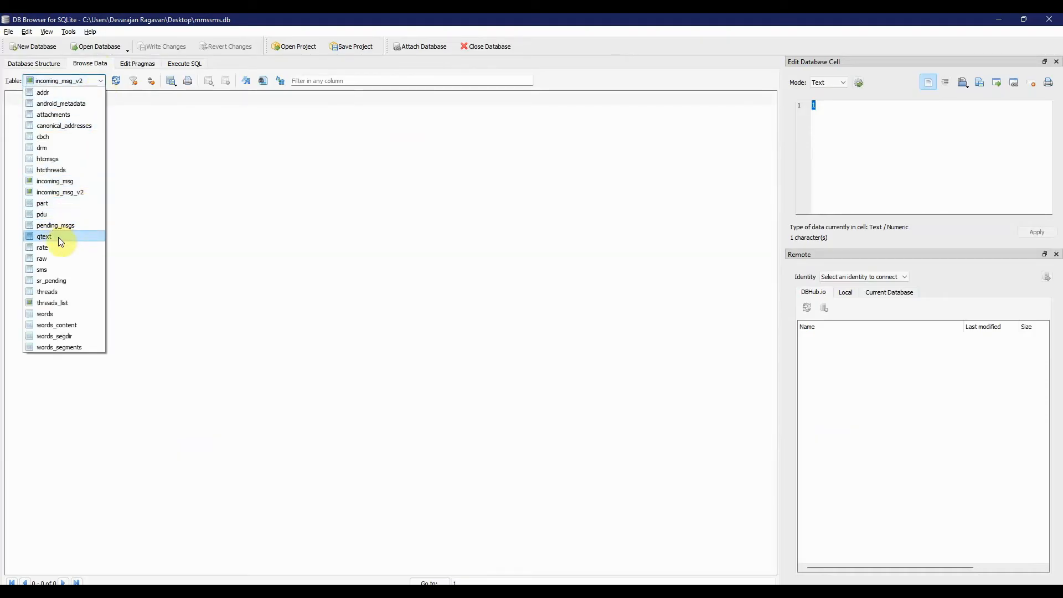
{"action": "left_click", "coordinate": [53, 270]}
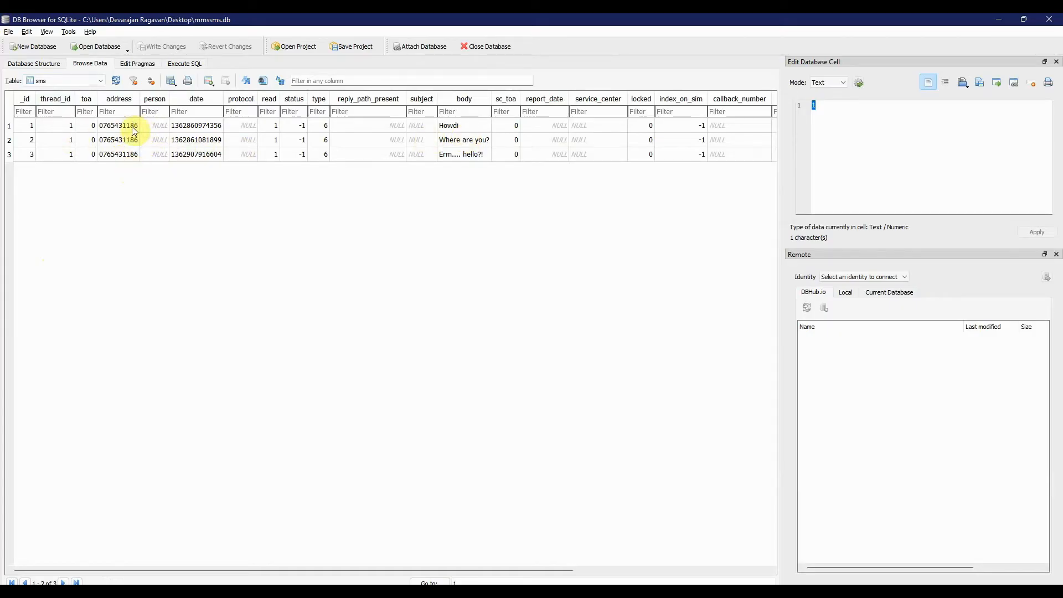
{"action": "key", "text": "alt+Tab"}
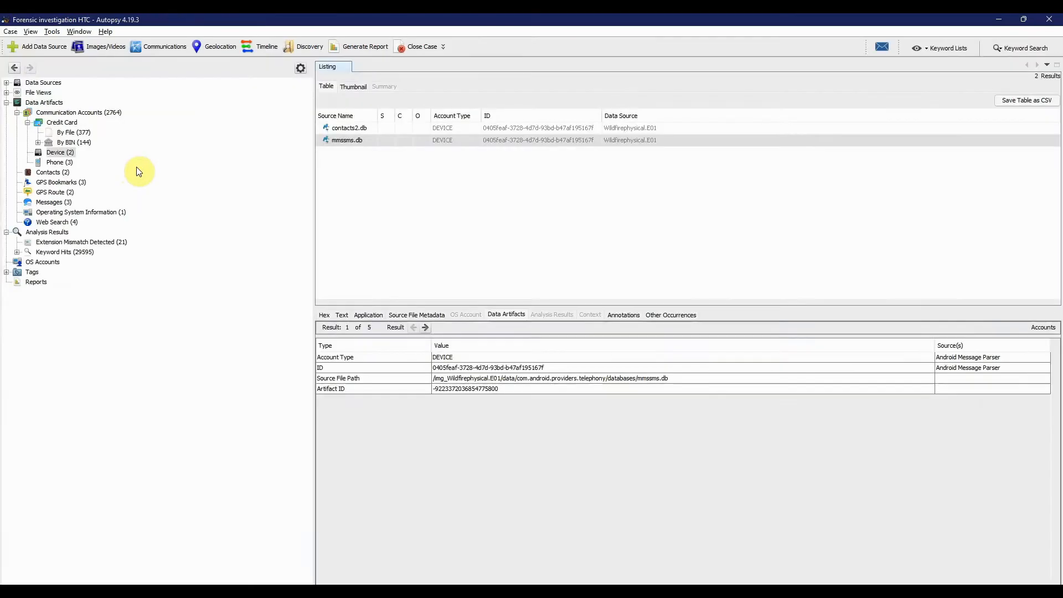
{"action": "left_click", "coordinate": [61, 162]}
{"action": "left_click", "coordinate": [53, 172]}
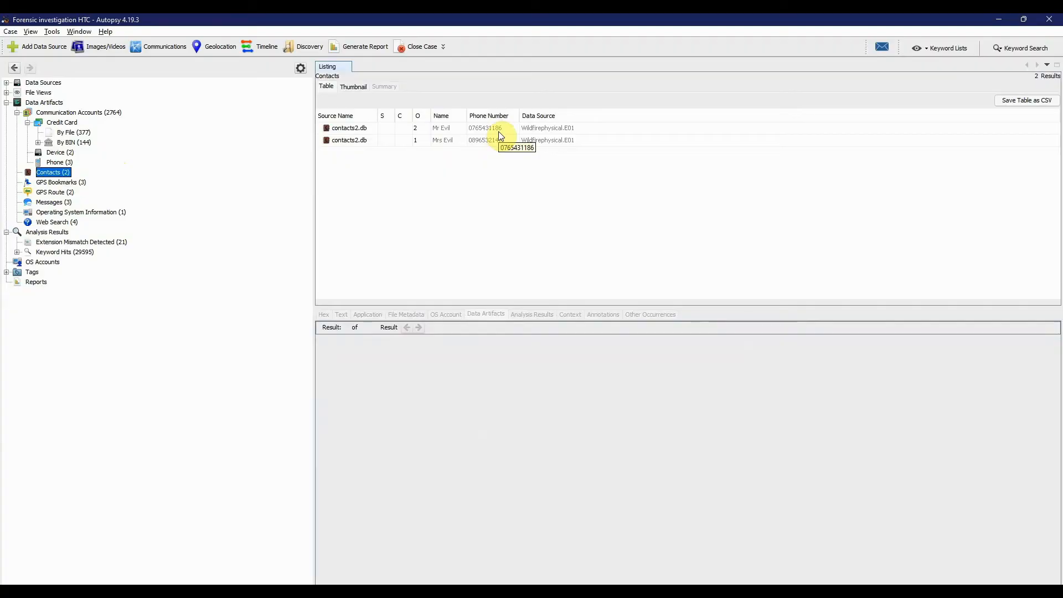
{"action": "key", "text": "alt+Tab"}
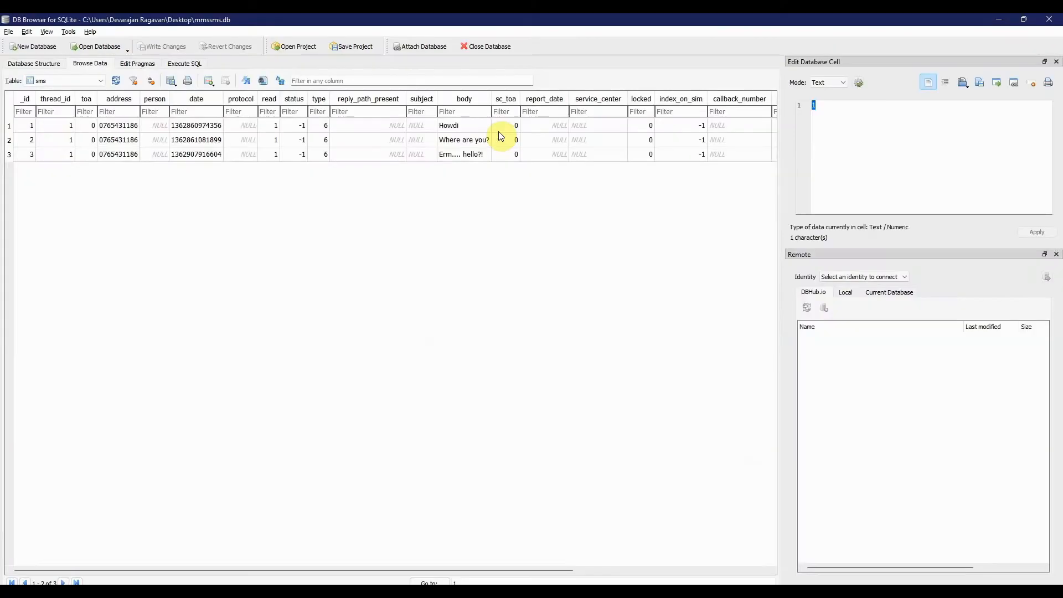
- Read the body text of each of the three messages in the sms table
{"action": "left_click", "coordinate": [463, 126]}
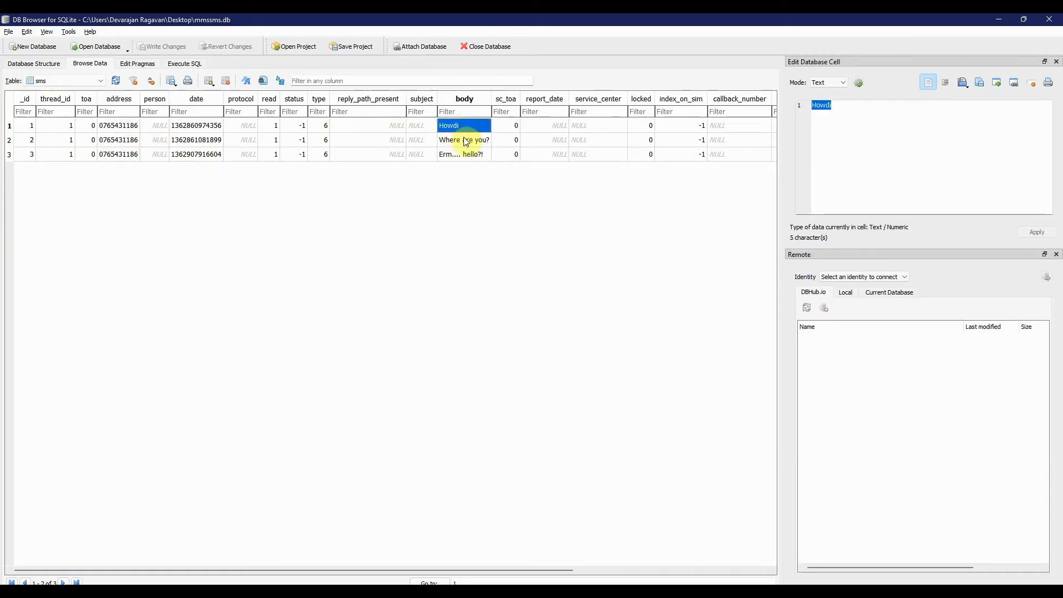
{"action": "left_click", "coordinate": [466, 141]}
{"action": "left_click", "coordinate": [465, 154]}
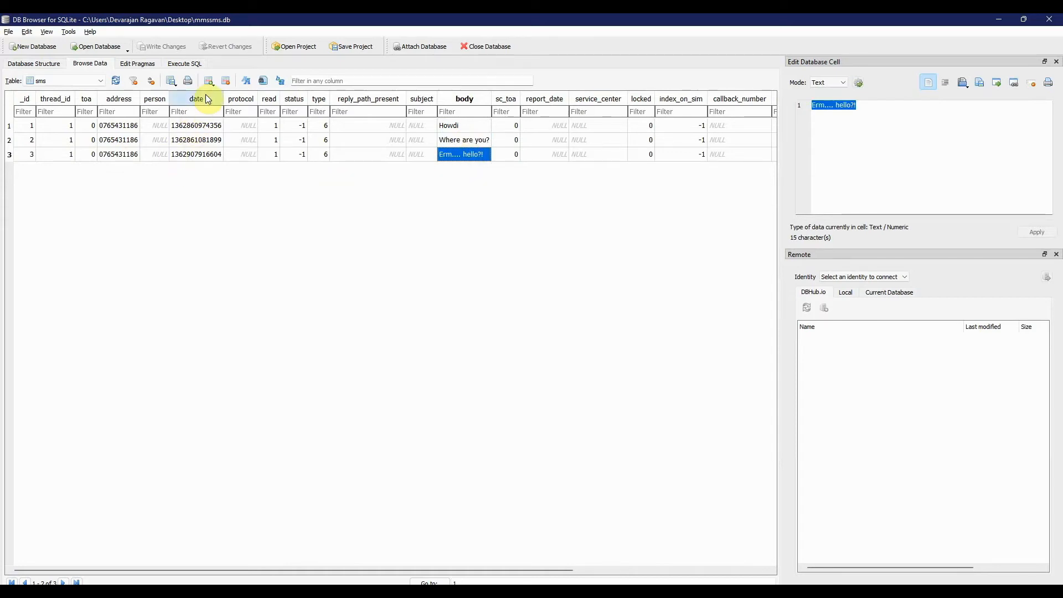
{"action": "left_click", "coordinate": [205, 128]}
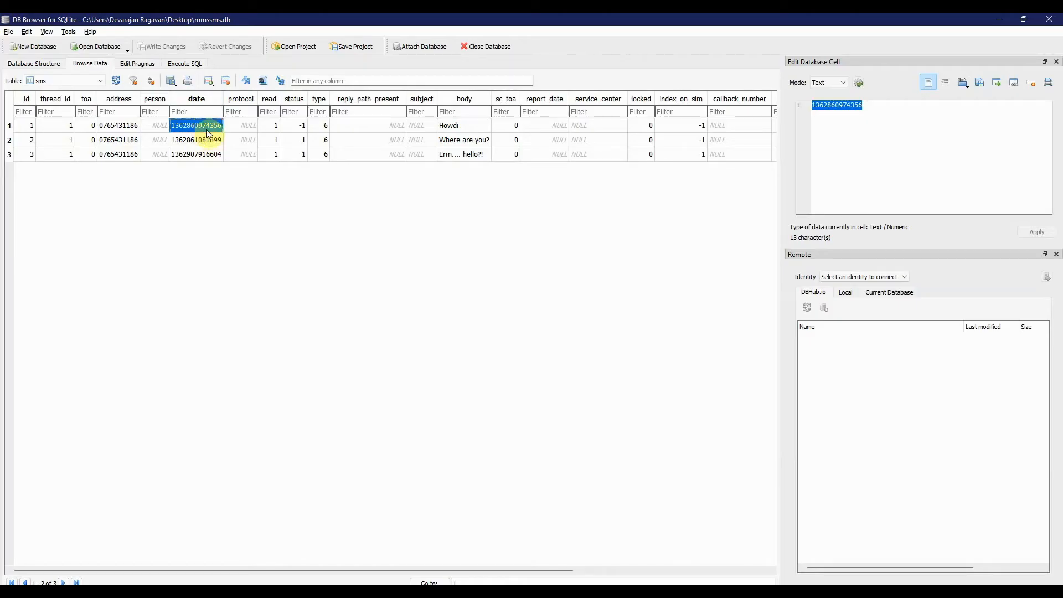
{"action": "right_click", "coordinate": [206, 128]}
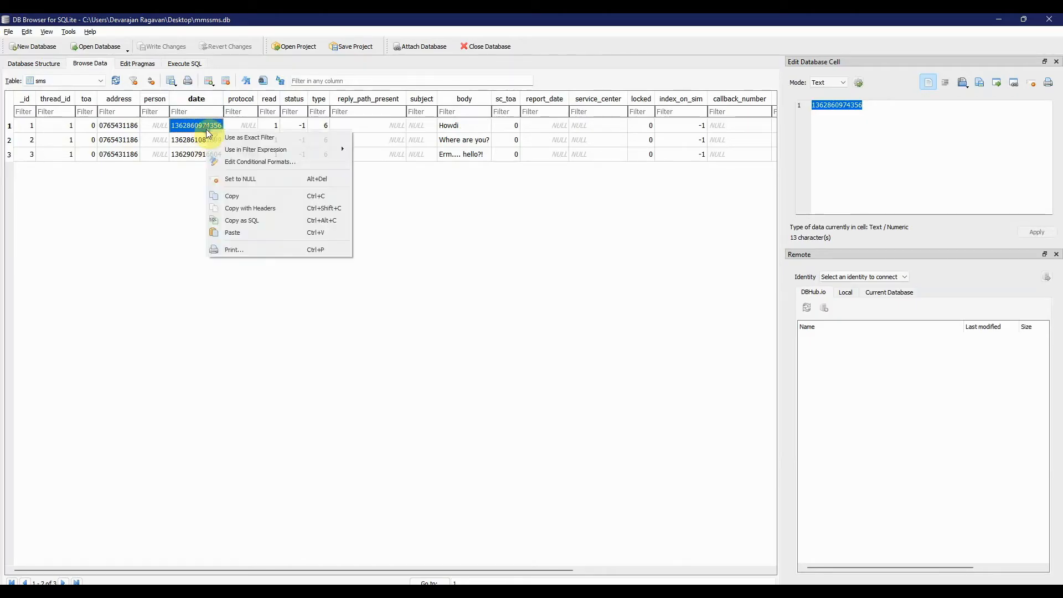
{"action": "left_click", "coordinate": [237, 199]}
{"action": "key", "text": "alt+Tab"}
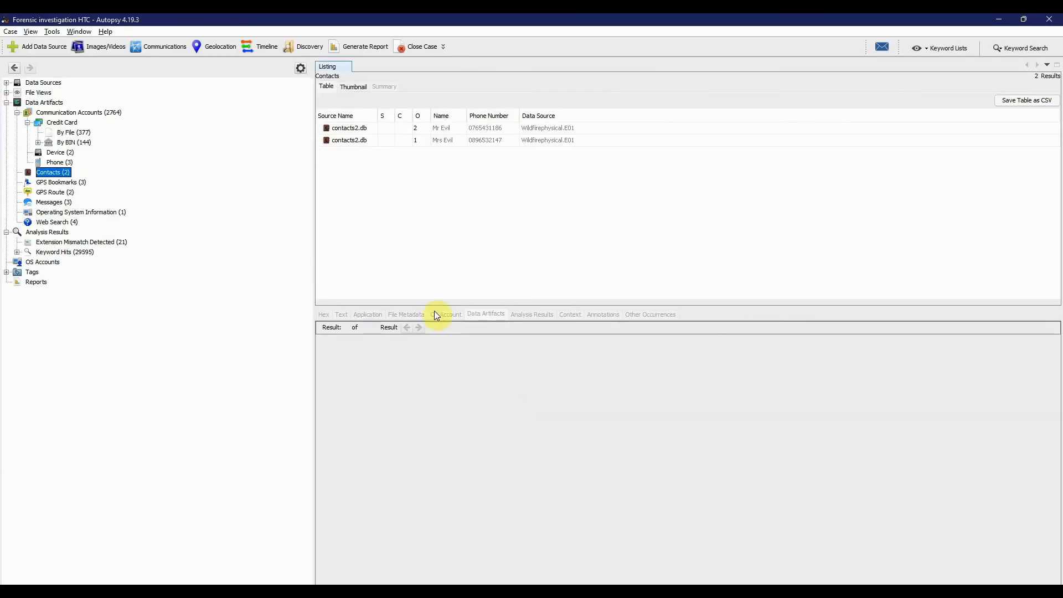
{"action": "key", "text": "alt+Tab"}
{"action": "key", "text": "alt+Tab"}
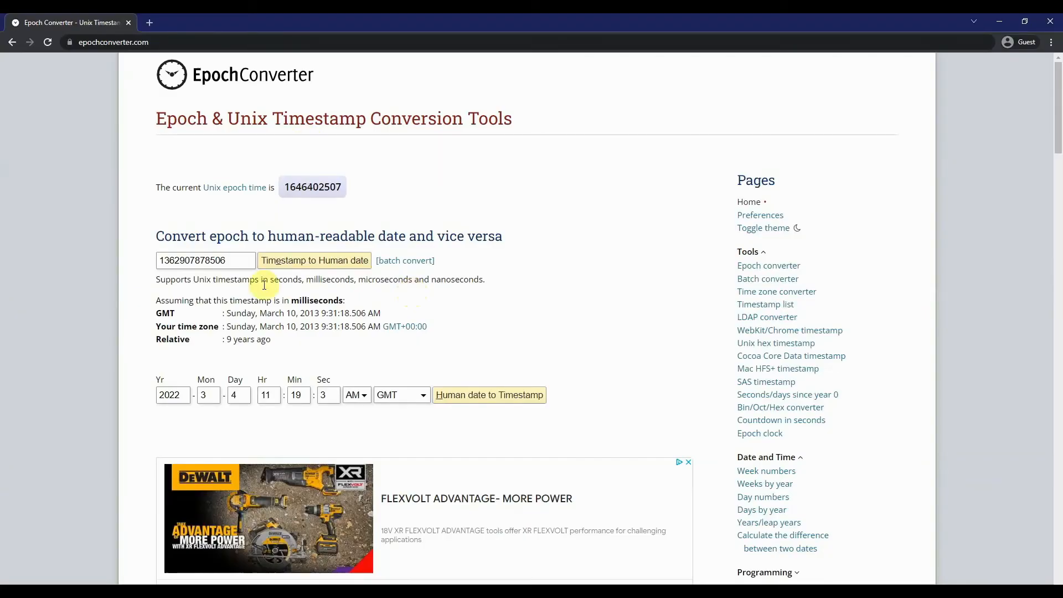
{"action": "double_click", "coordinate": [234, 258]}
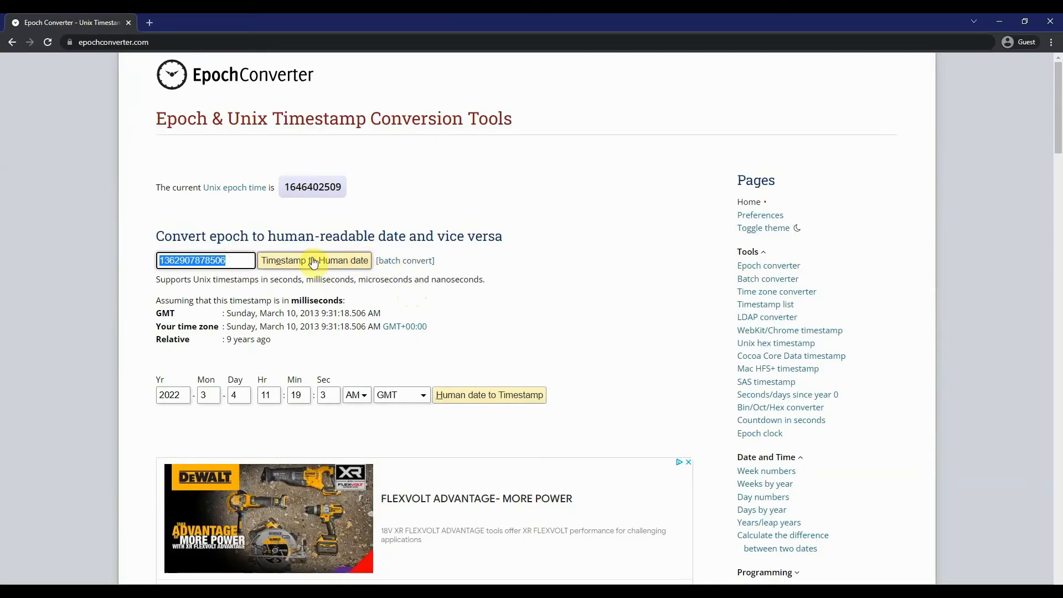
{"action": "key", "text": "BackSpace"}
{"action": "key", "text": "ctrl+v"}
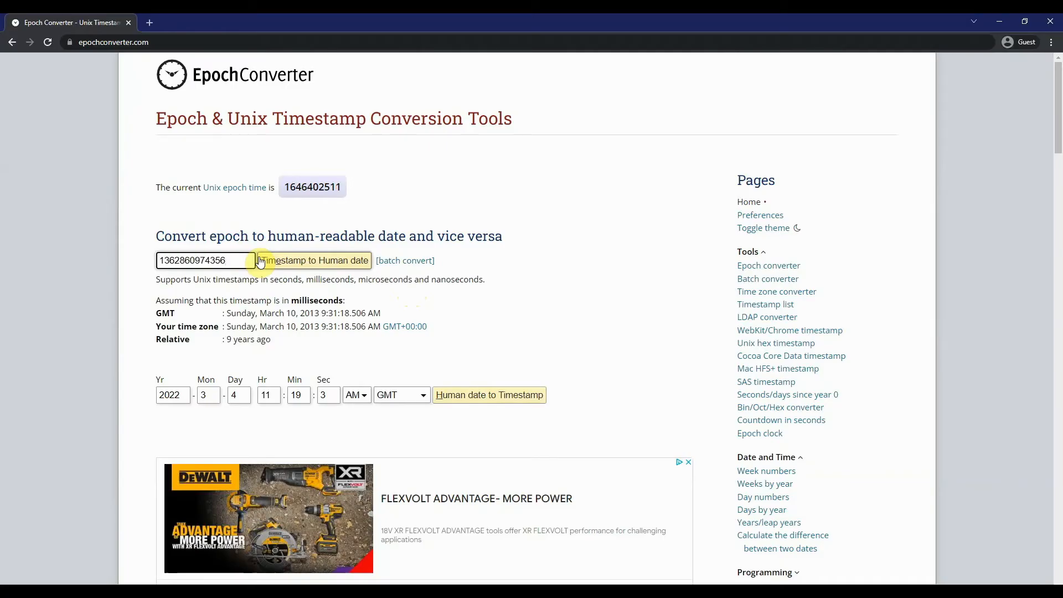
{"action": "left_click", "coordinate": [260, 261]}
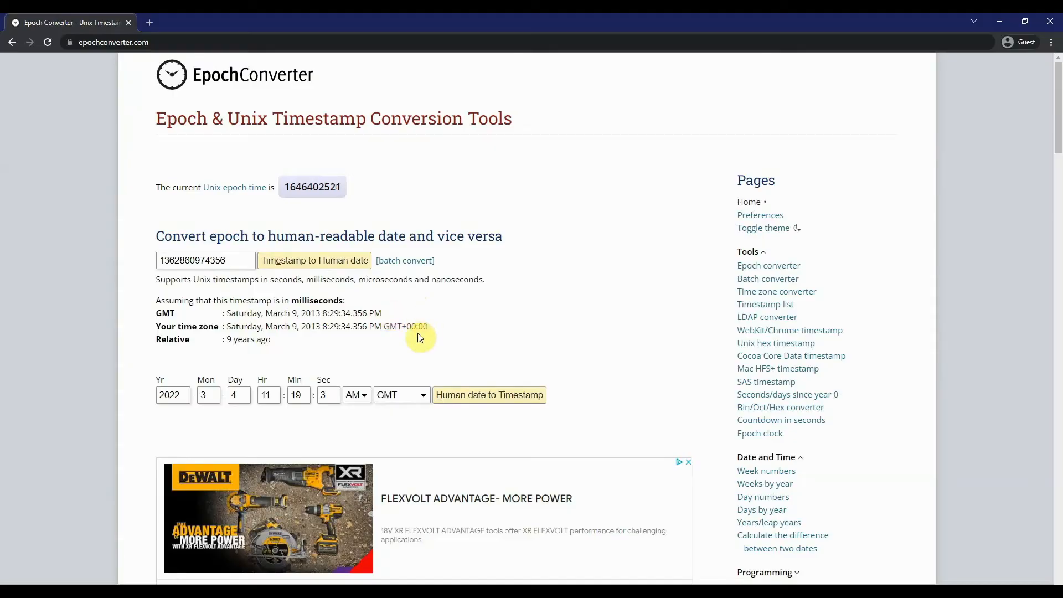
- Switch back to DB Browser for SQLite and review the first sms record's address and the body text of all three messages
{"action": "key", "text": "alt+Tab"}
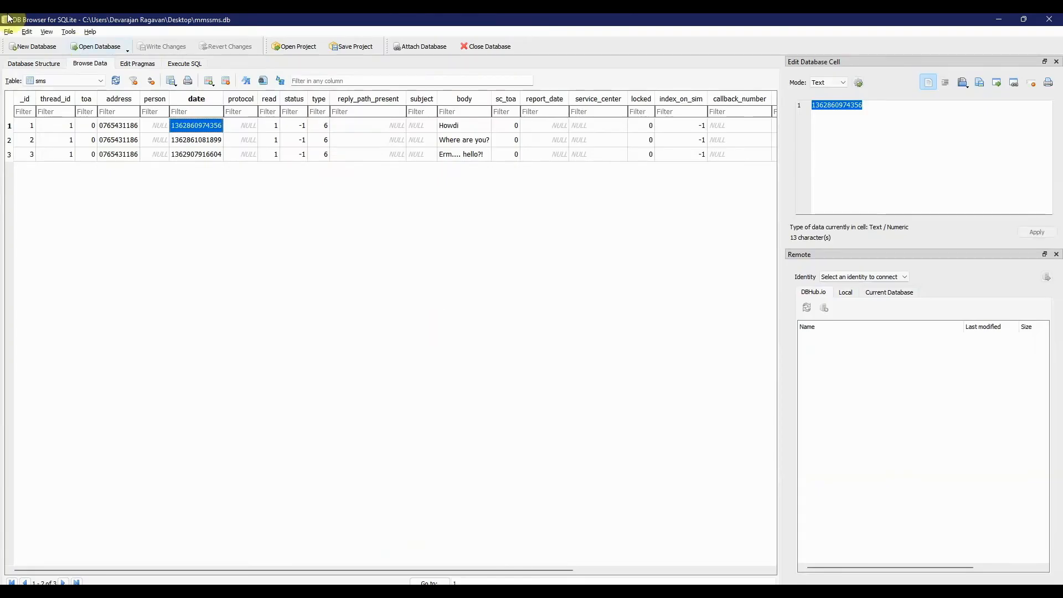
{"action": "left_click", "coordinate": [99, 82]}
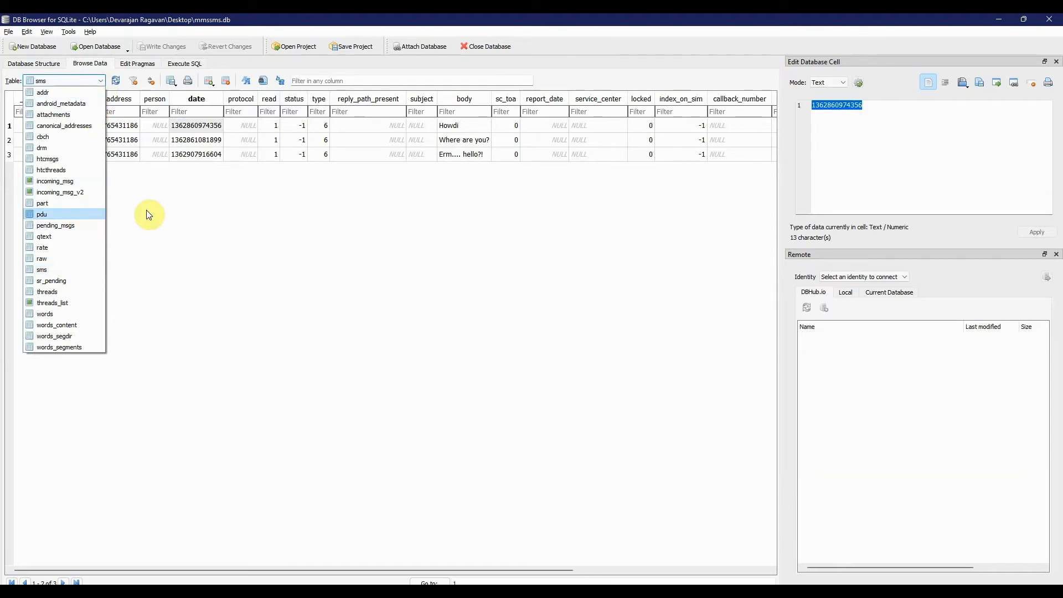
{"action": "left_click", "coordinate": [215, 210]}
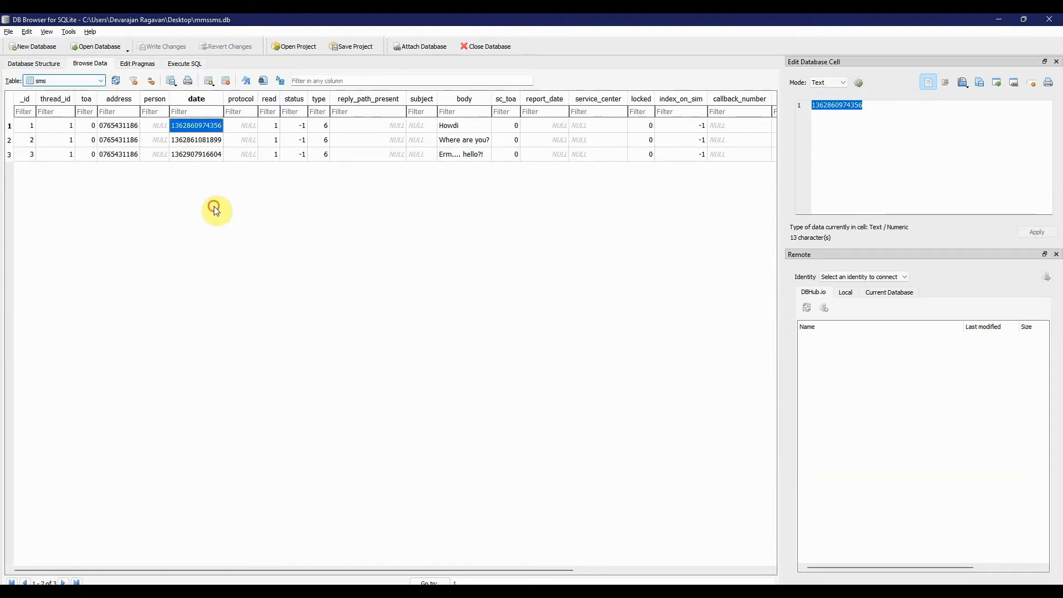
{"action": "left_click", "coordinate": [133, 127]}
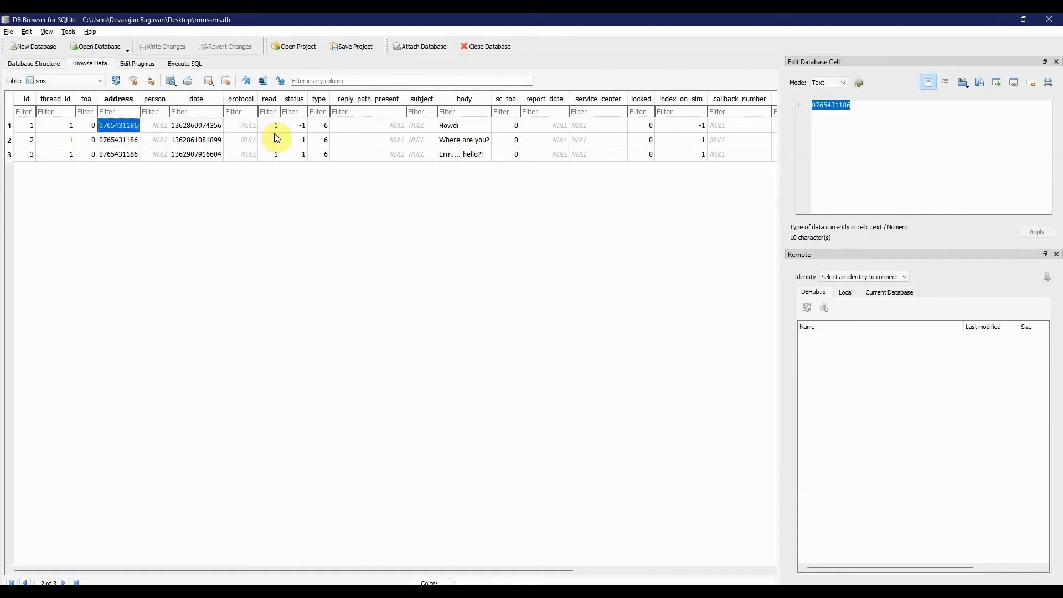
{"action": "left_click", "coordinate": [458, 127]}
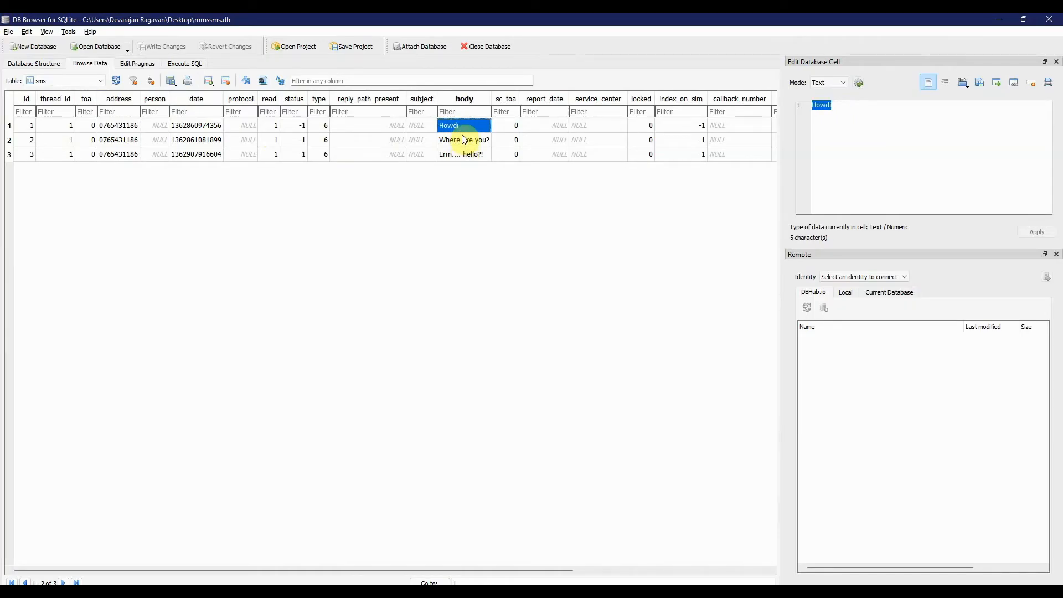
{"action": "left_click", "coordinate": [464, 139]}
{"action": "left_click", "coordinate": [462, 155]}
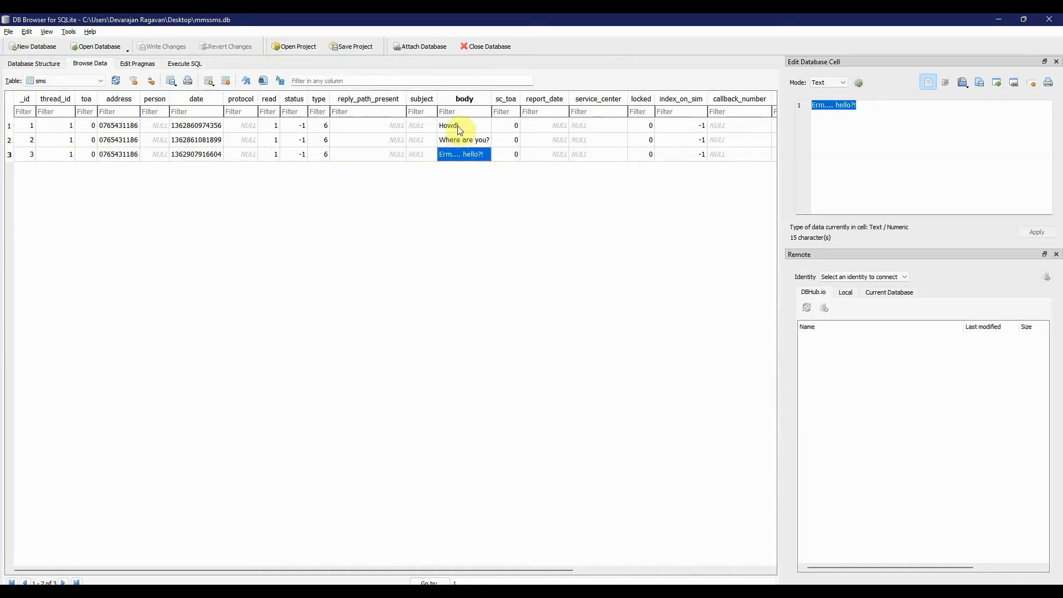
{"action": "left_click", "coordinate": [458, 127]}
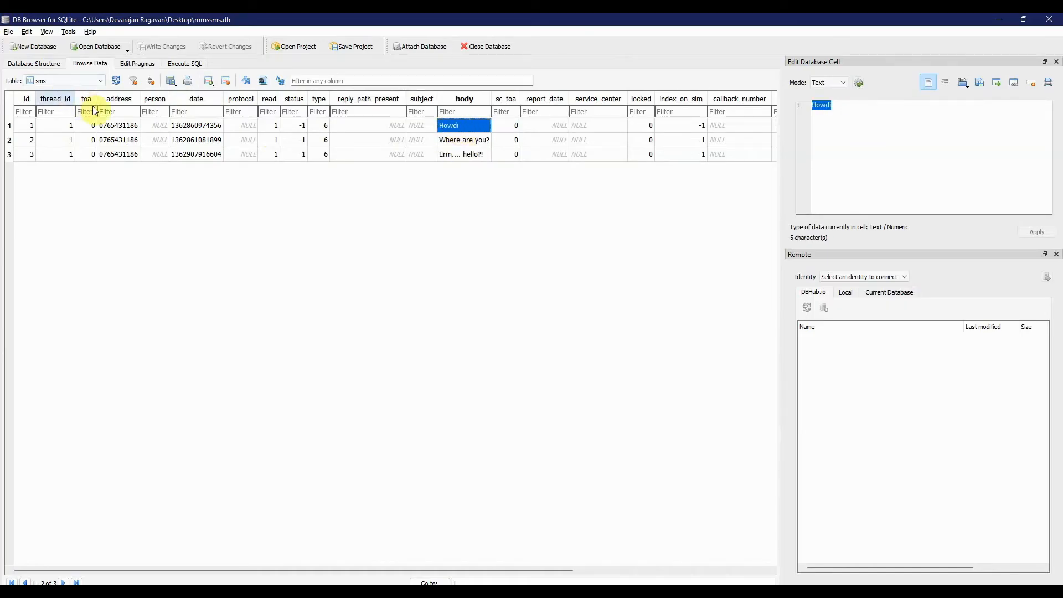
- Browse the threads_list view and examine the conversation's recipient, snippet, contact name and transport type columns
{"action": "left_click", "coordinate": [98, 81]}
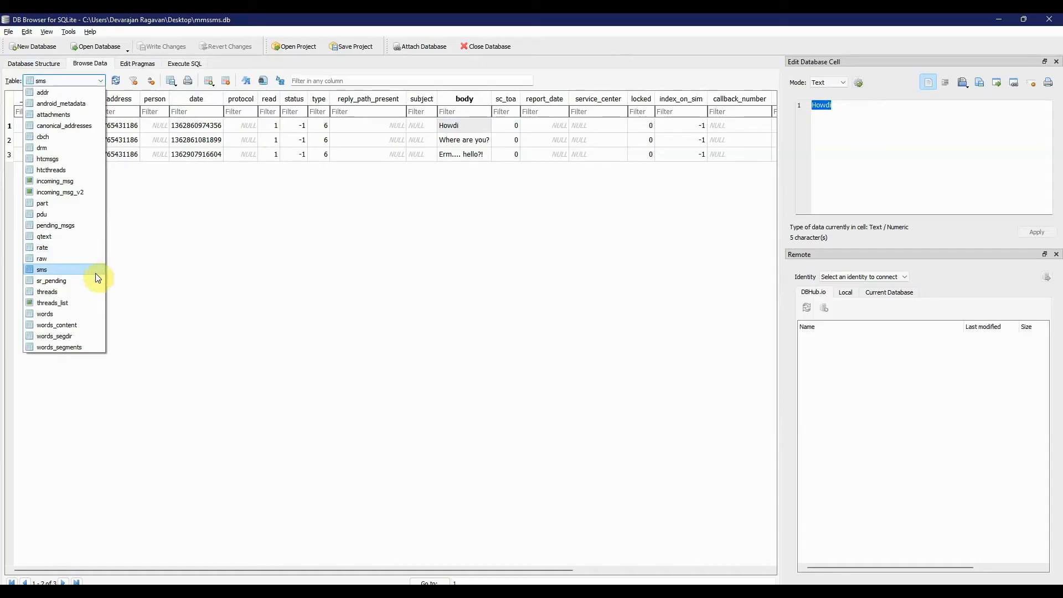
{"action": "left_click", "coordinate": [71, 302]}
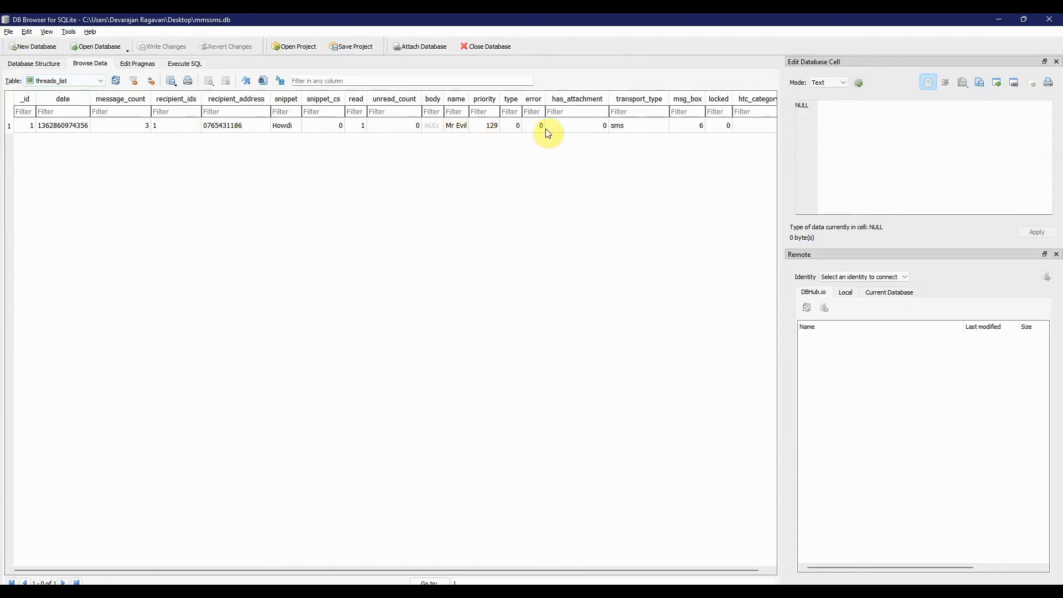
{"action": "scroll", "coordinate": [629, 129], "scroll_direction": "right", "scroll_amount": 1}
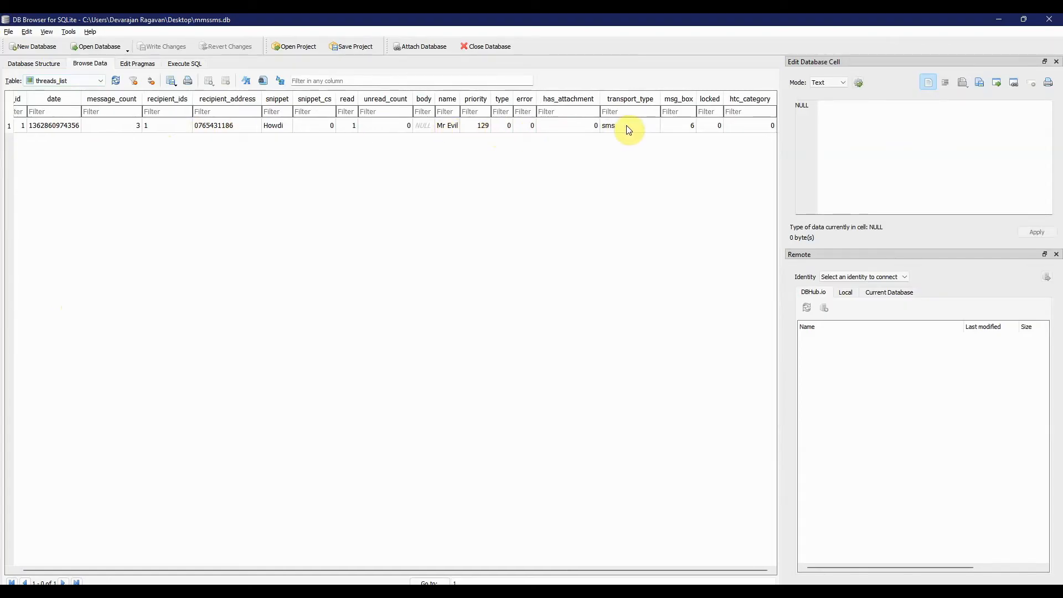
- Recheck the records in the sms table, then browse the words table for the indexed message texts
{"action": "left_click", "coordinate": [99, 81]}
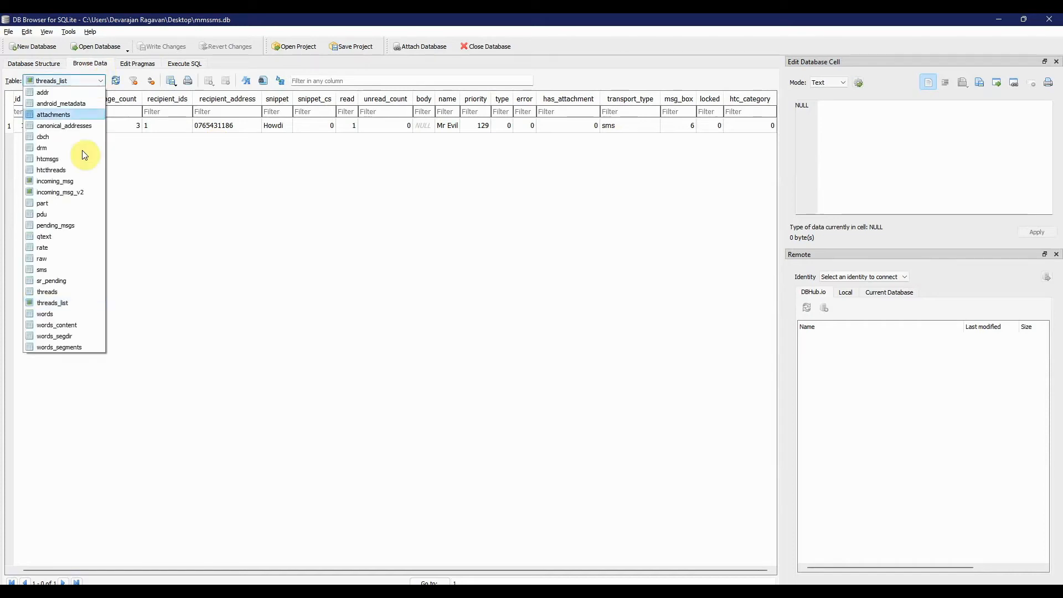
{"action": "left_click", "coordinate": [59, 269]}
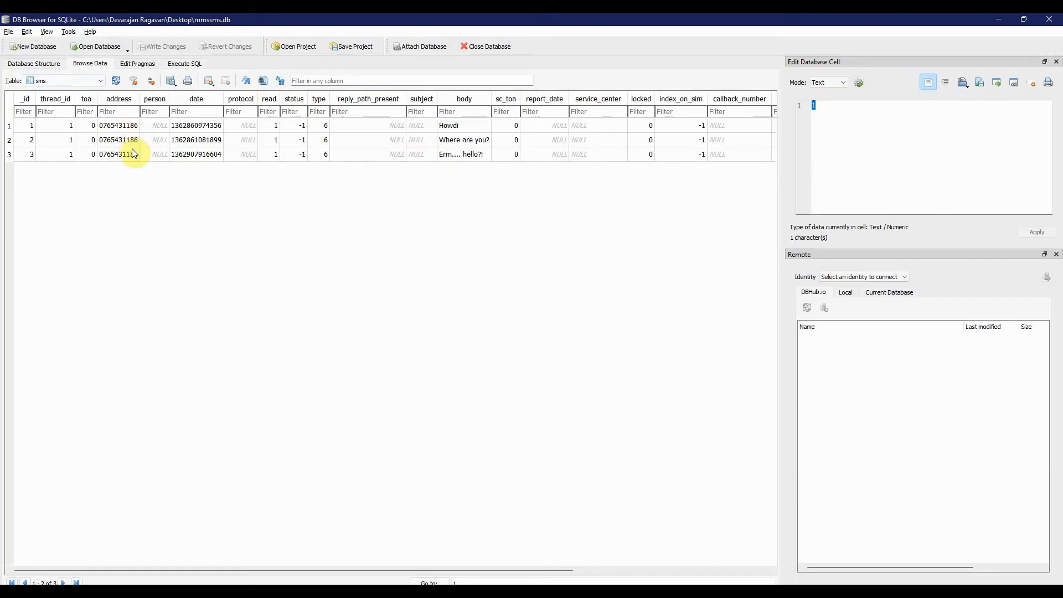
{"action": "left_click", "coordinate": [100, 80]}
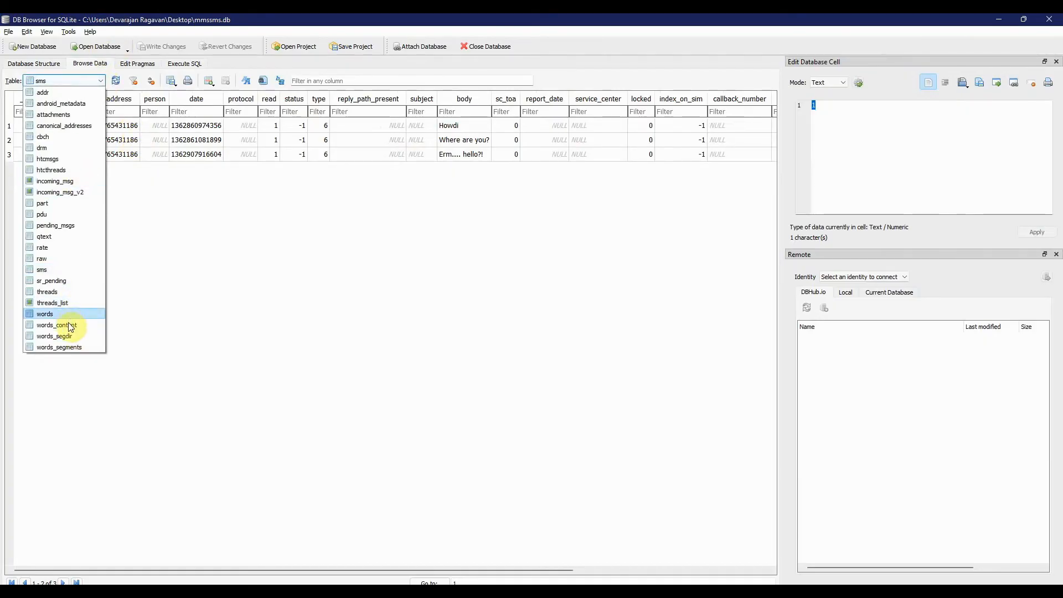
{"action": "left_click", "coordinate": [66, 313]}
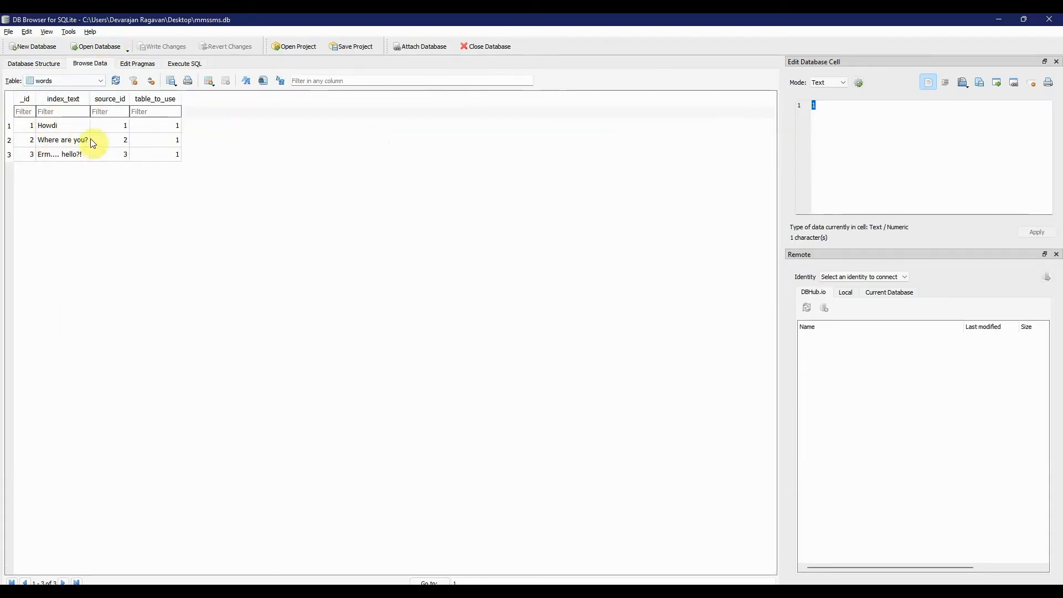
- Browse the sms table again and review the remaining columns of the three message records
{"action": "left_click", "coordinate": [98, 81]}
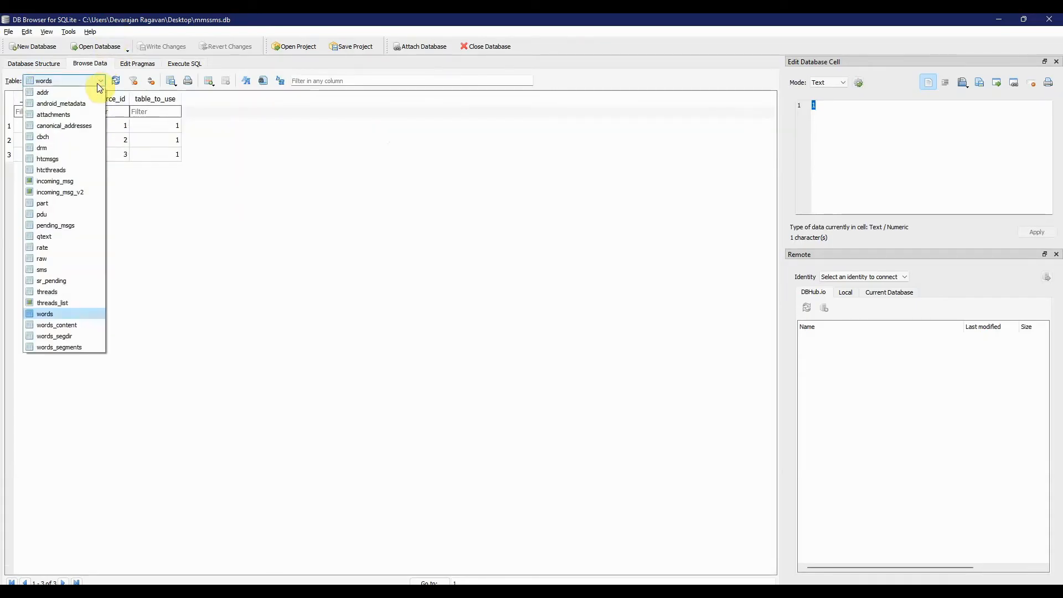
{"action": "left_click", "coordinate": [52, 270]}
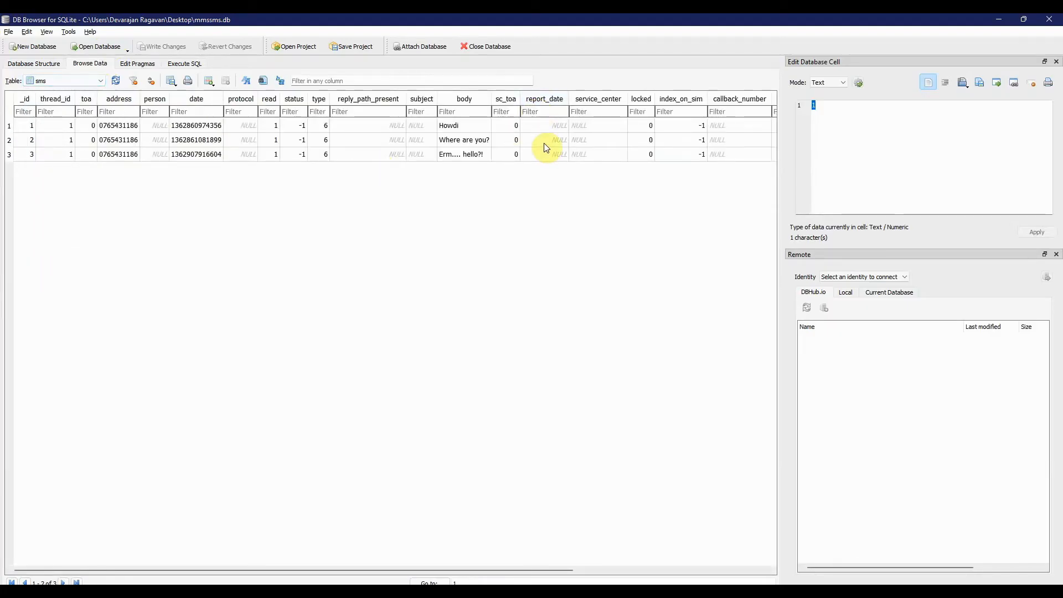
{"action": "scroll", "coordinate": [543, 143], "scroll_direction": "right", "scroll_amount": 5}
{"action": "scroll", "coordinate": [545, 147], "scroll_direction": "left", "scroll_amount": 5}
- Switch to Autopsy and list the Messages data artifacts
{"action": "key", "text": "alt+Tab"}
{"action": "key", "text": "alt+Tab"}
{"action": "key", "text": "alt+Tab"}
{"action": "key", "text": "alt+Tab"}
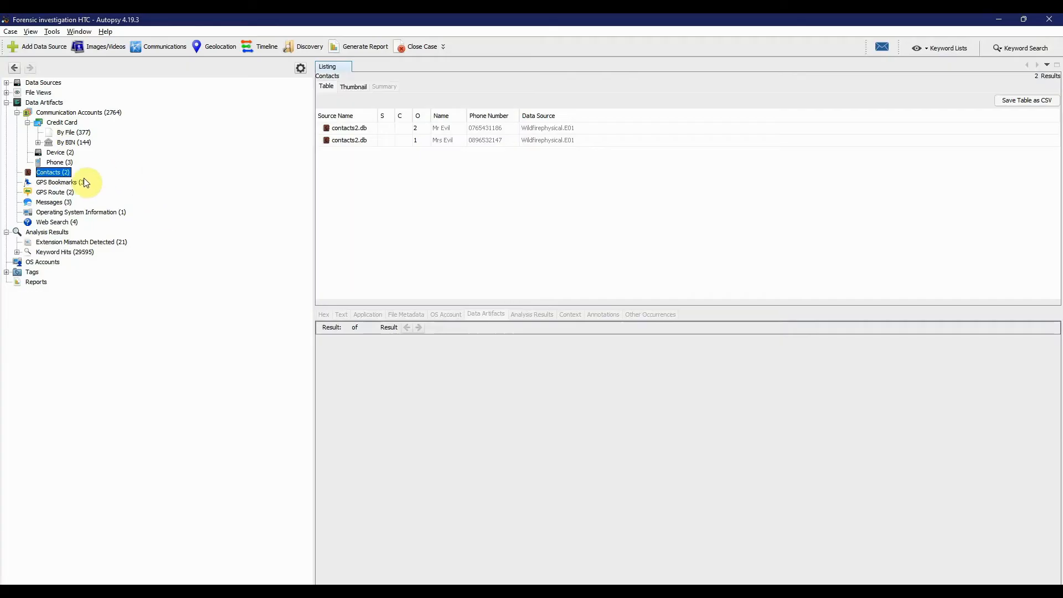
{"action": "left_click", "coordinate": [62, 203]}
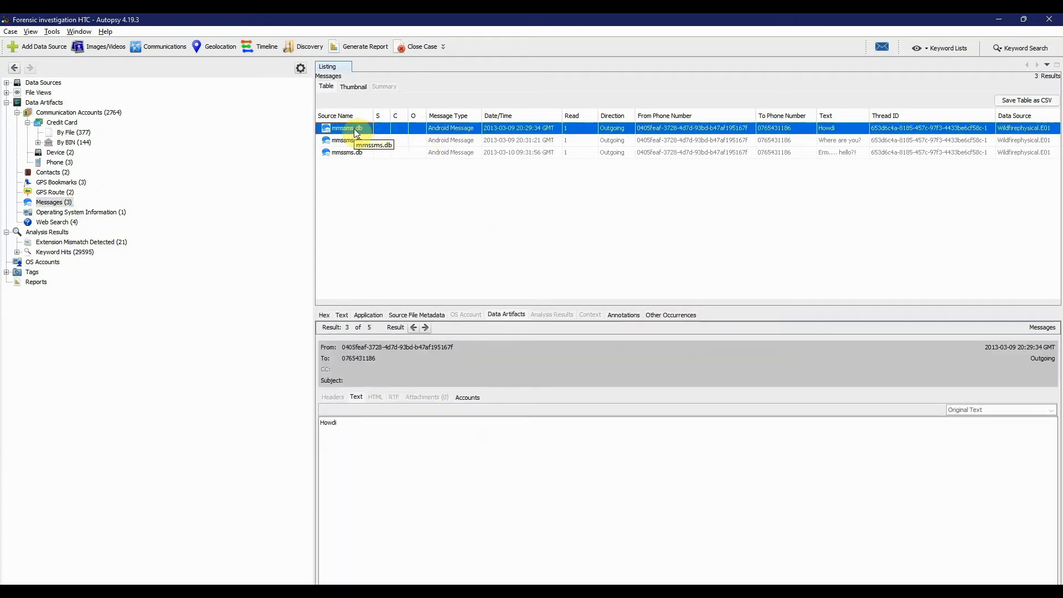
- Extract the third message's source database to the Desktop as mmssms1.db
{"action": "right_click", "coordinate": [352, 155]}
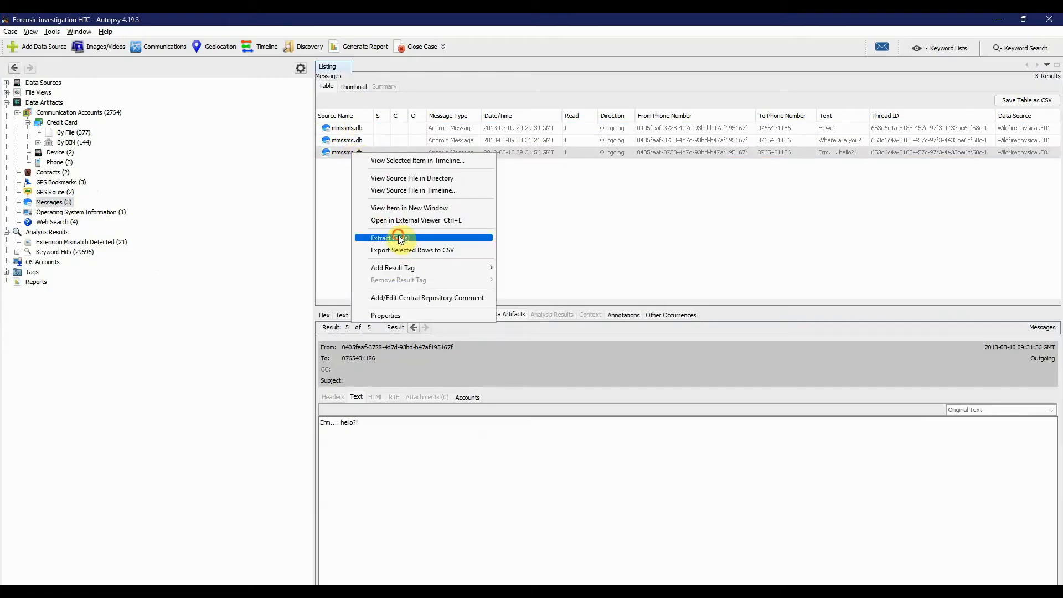
{"action": "left_click", "coordinate": [398, 237]}
{"action": "left_click", "coordinate": [407, 277]}
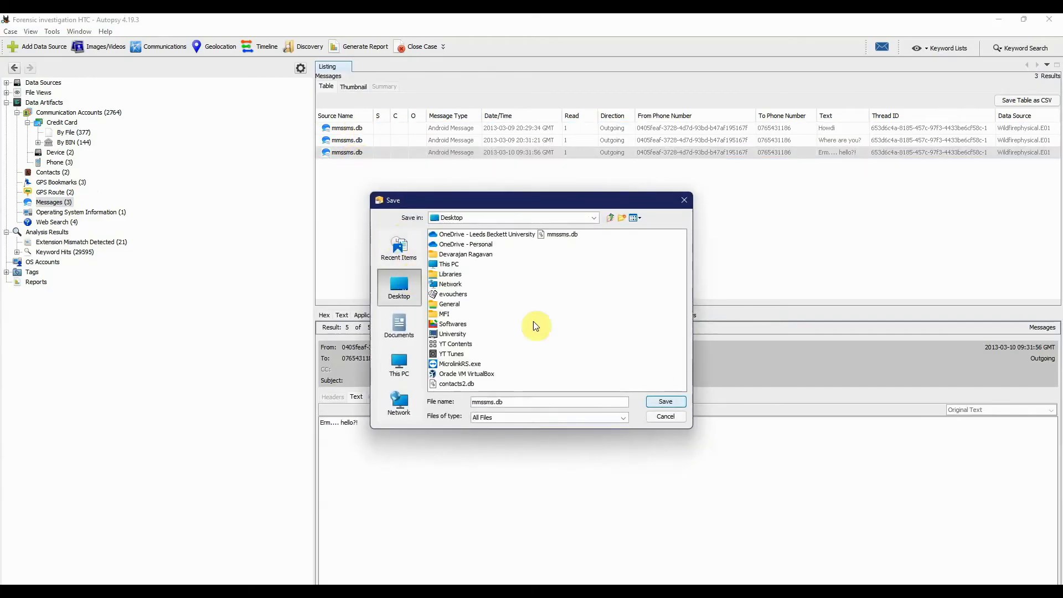
{"action": "left_click", "coordinate": [494, 402]}
{"action": "type", "text": "1"}
{"action": "left_click", "coordinate": [671, 402]}
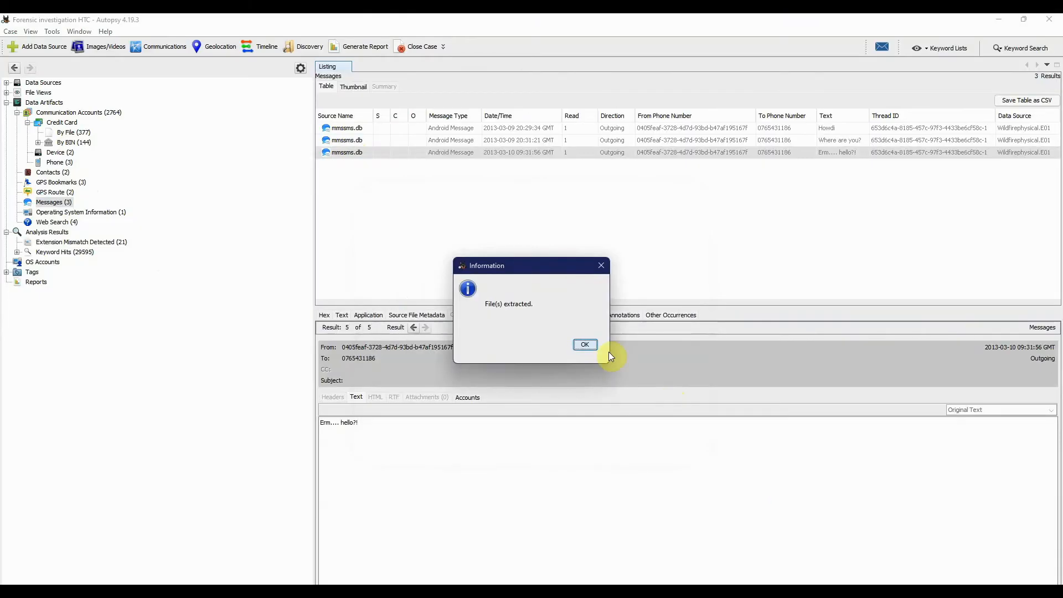
{"action": "left_click", "coordinate": [585, 345]}
- Switch to DB Browser for SQLite, close mmssms.db and open mmssms1.db from the Desktop
{"action": "key", "text": "alt+Tab"}
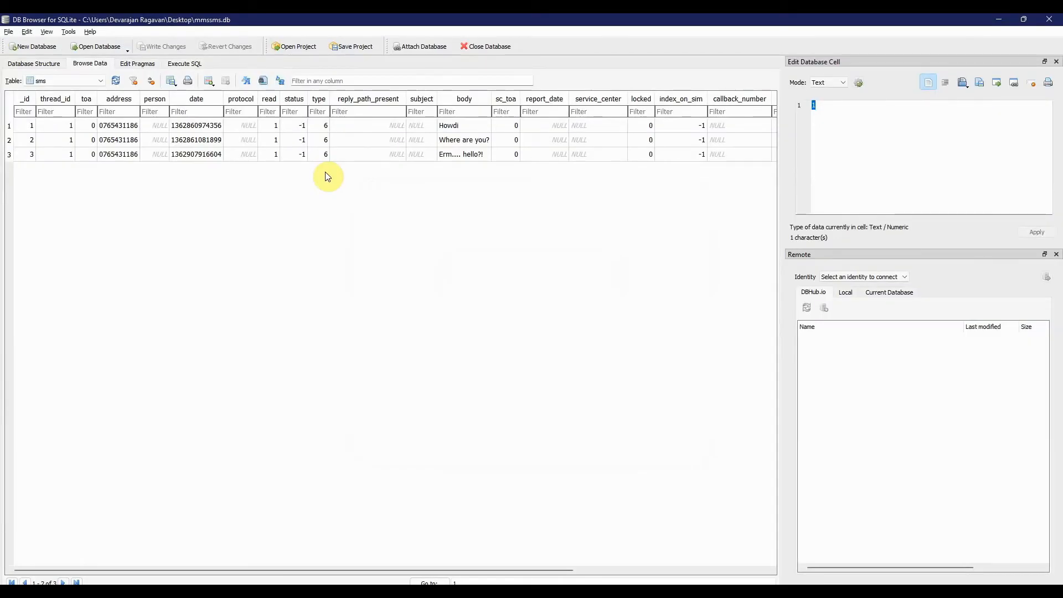
{"action": "left_click", "coordinate": [8, 32]}
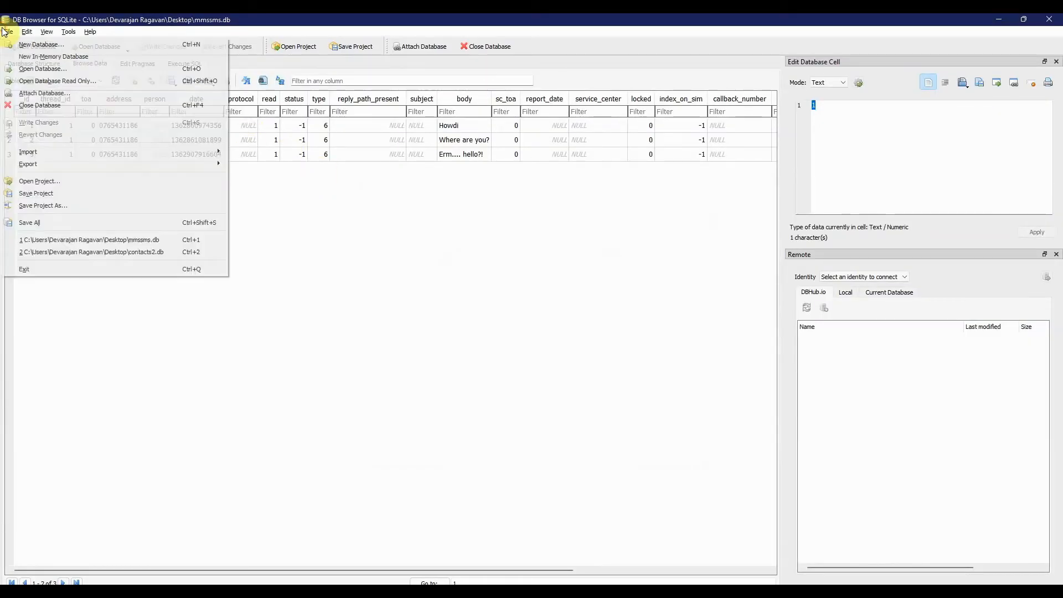
{"action": "left_click", "coordinate": [36, 103]}
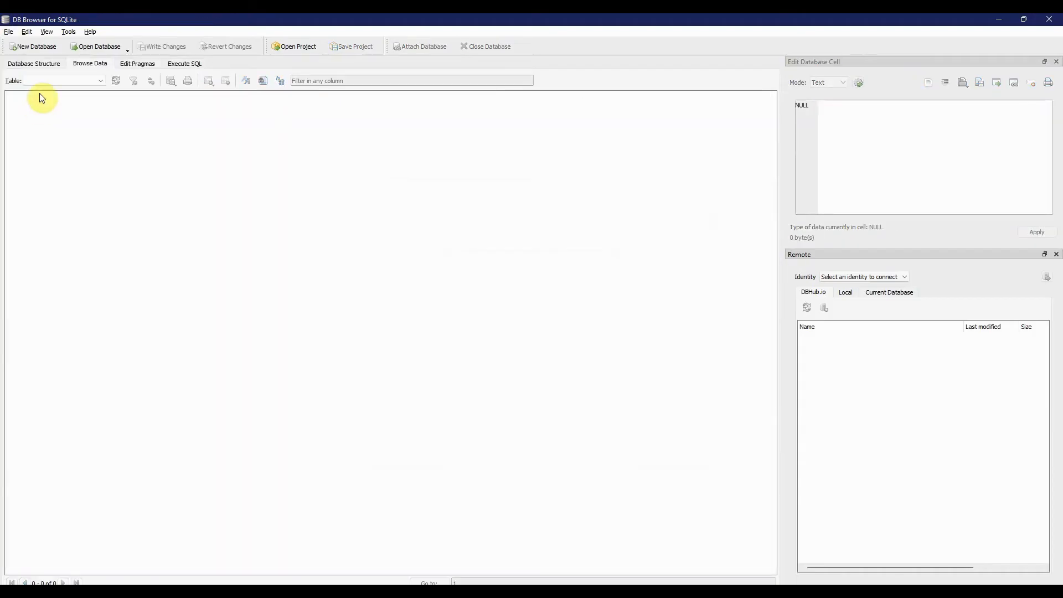
{"action": "left_click", "coordinate": [95, 51]}
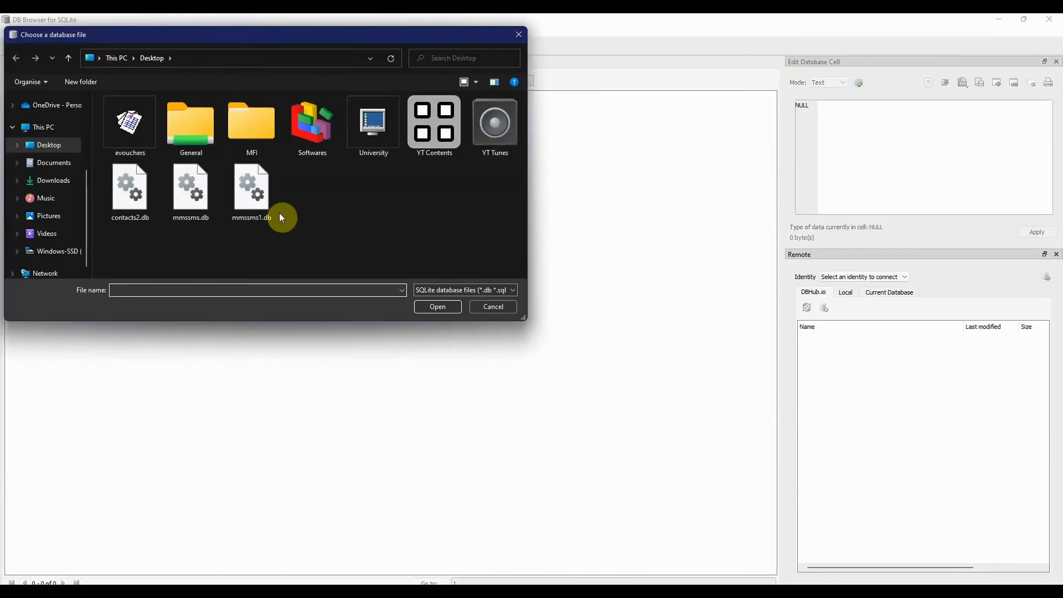
{"action": "left_click", "coordinate": [271, 209]}
{"action": "left_click", "coordinate": [453, 311]}
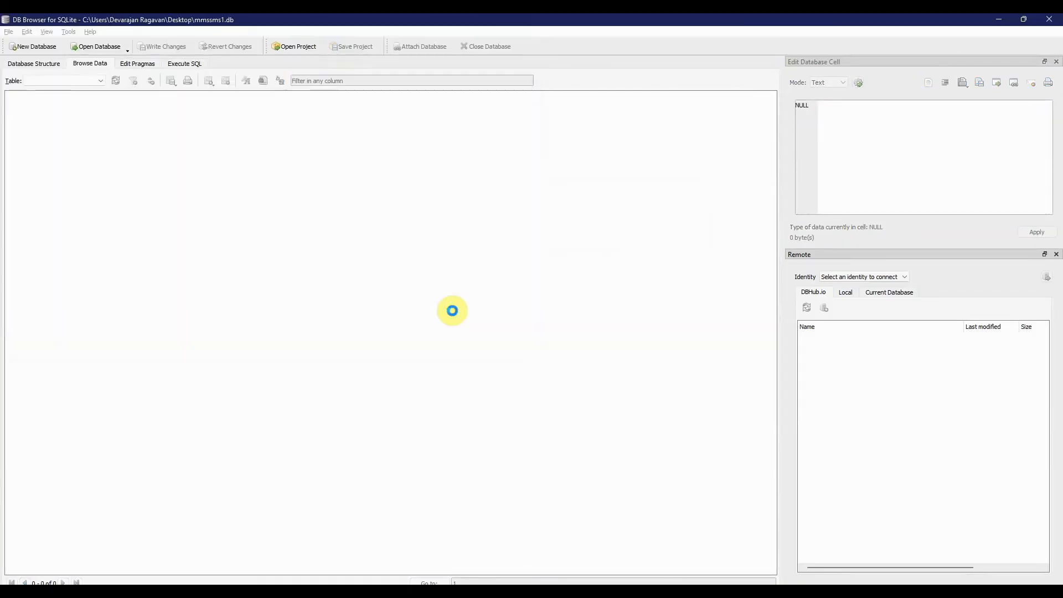
- Browse the incoming_msg view and then the sms table of mmssms1.db
{"action": "left_click", "coordinate": [101, 81]}
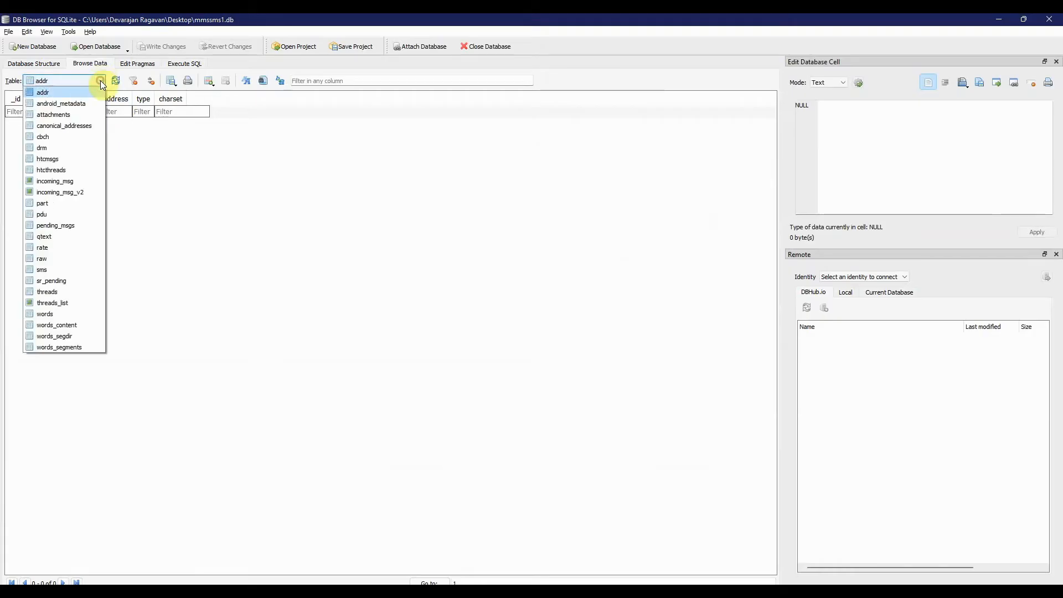
{"action": "left_click", "coordinate": [81, 182]}
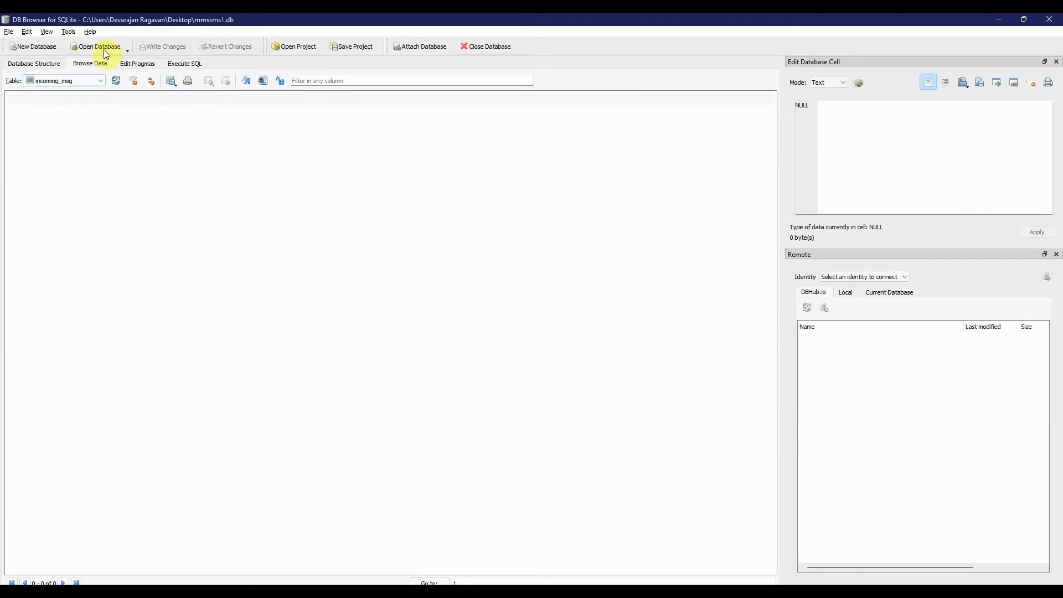
{"action": "left_click", "coordinate": [101, 81]}
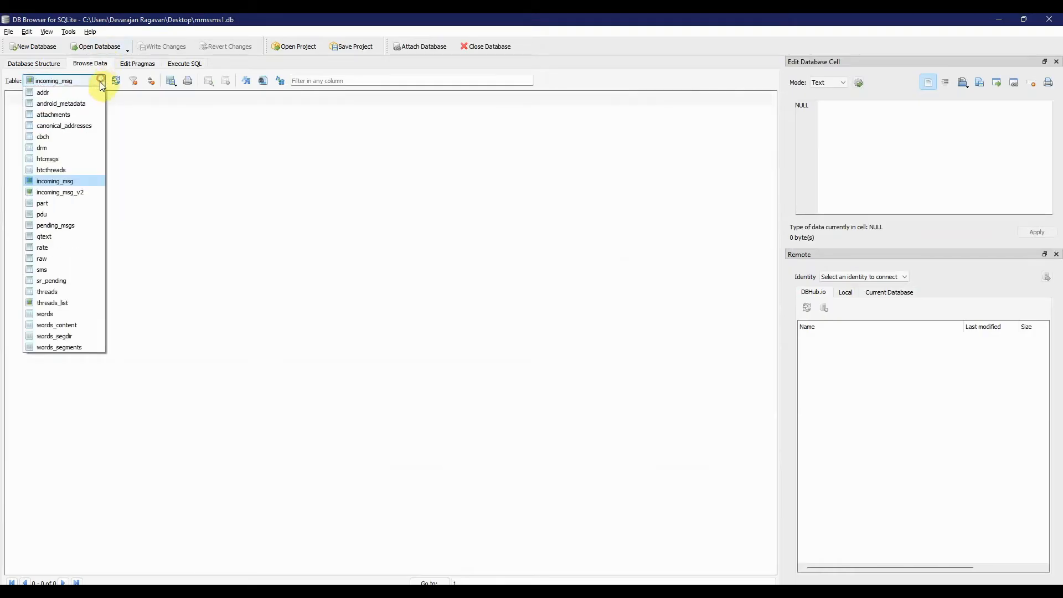
{"action": "left_click", "coordinate": [71, 269]}
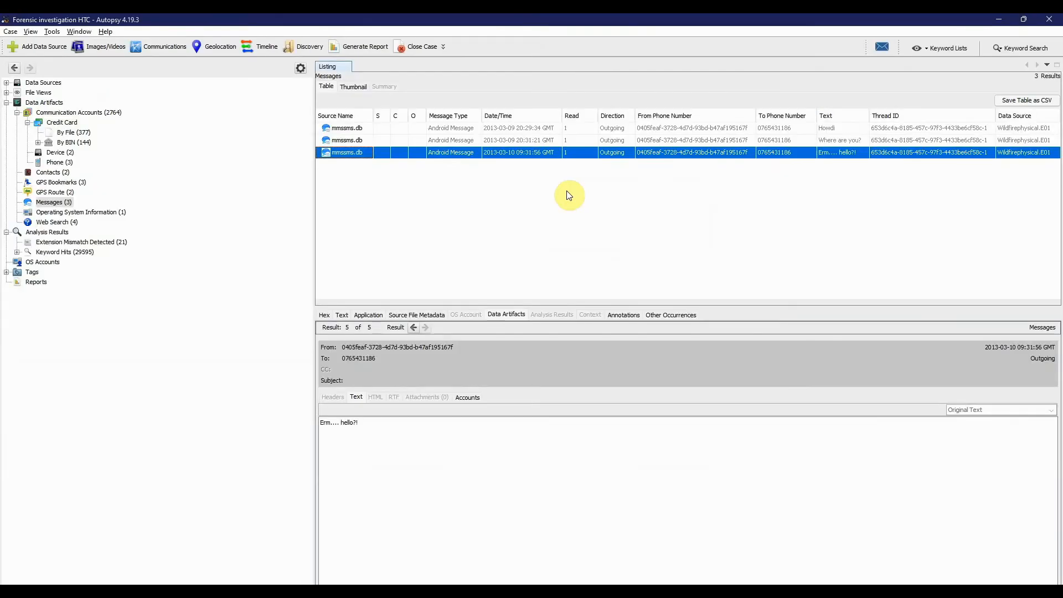
- Switch to Autopsy, review the second and first messages, and examine the Device account artifact sourced from mmssms.db
{"action": "left_click", "coordinate": [350, 143]}
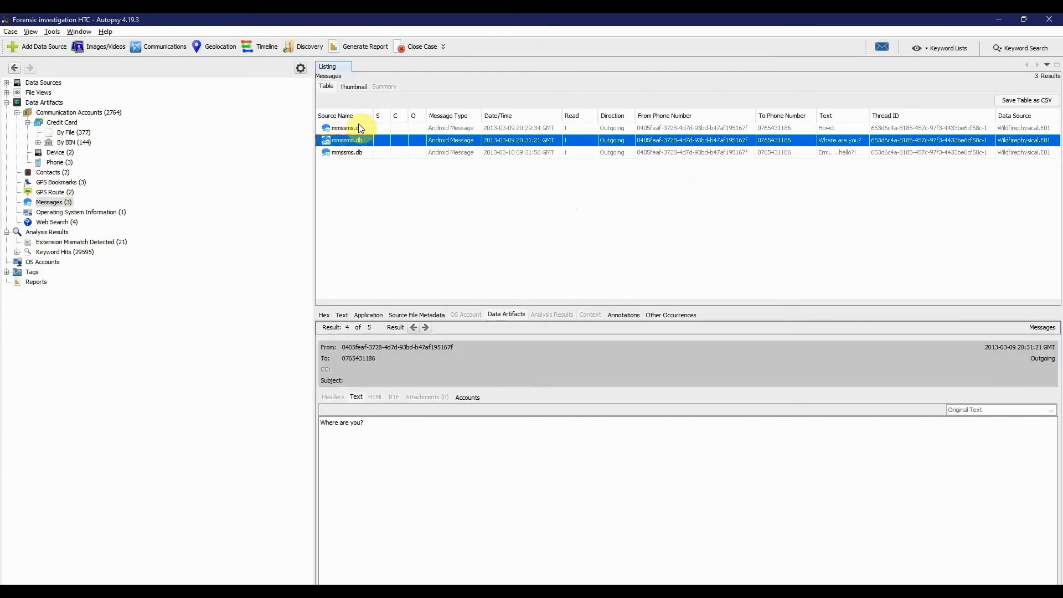
{"action": "left_click", "coordinate": [358, 125]}
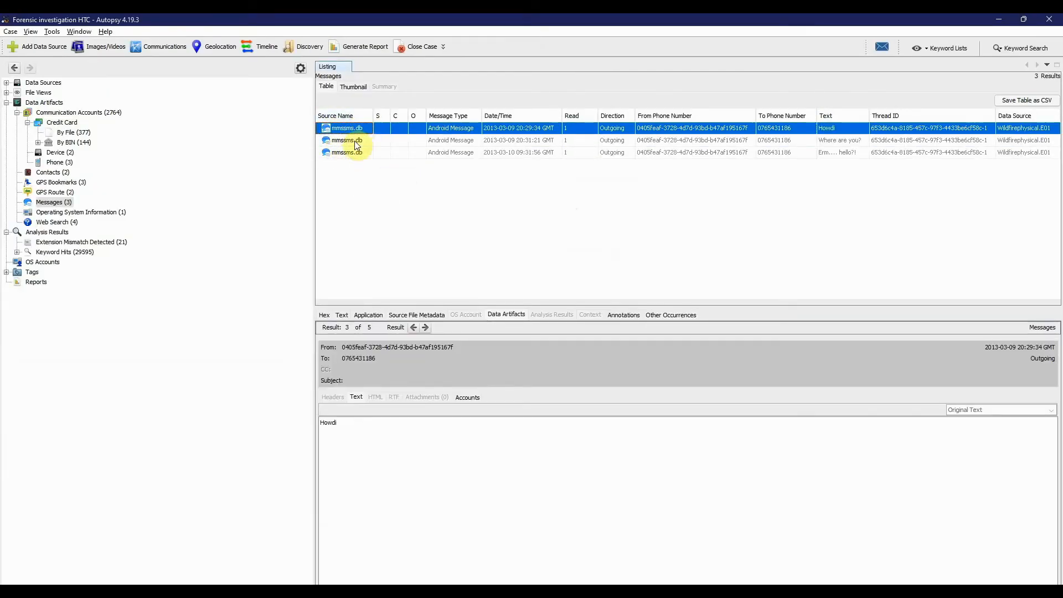
{"action": "left_click", "coordinate": [60, 153]}
{"action": "left_click", "coordinate": [355, 142]}
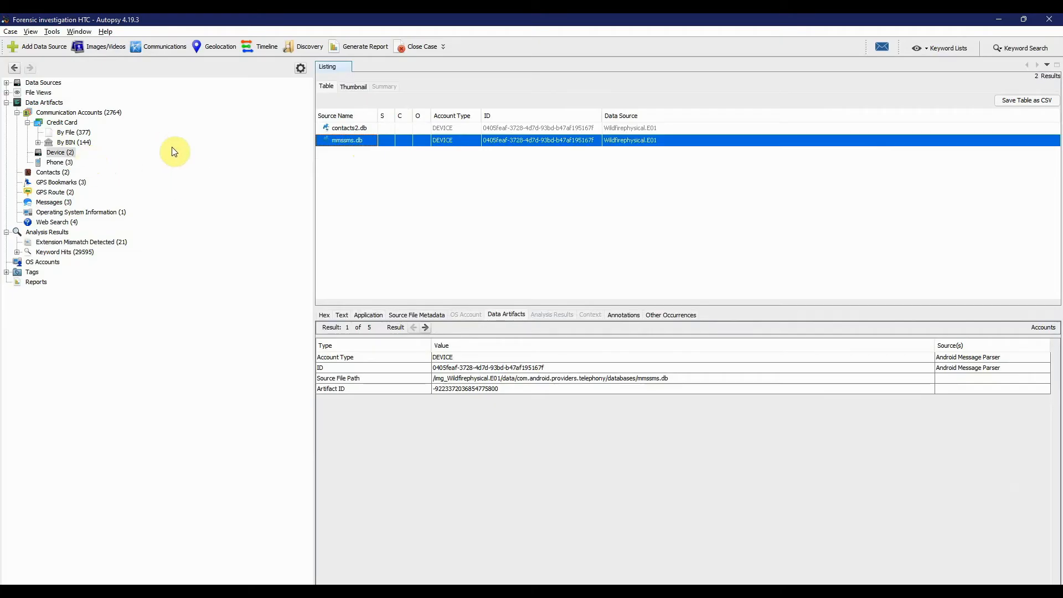
{"action": "left_click", "coordinate": [64, 161]}
{"action": "left_click", "coordinate": [69, 150]}
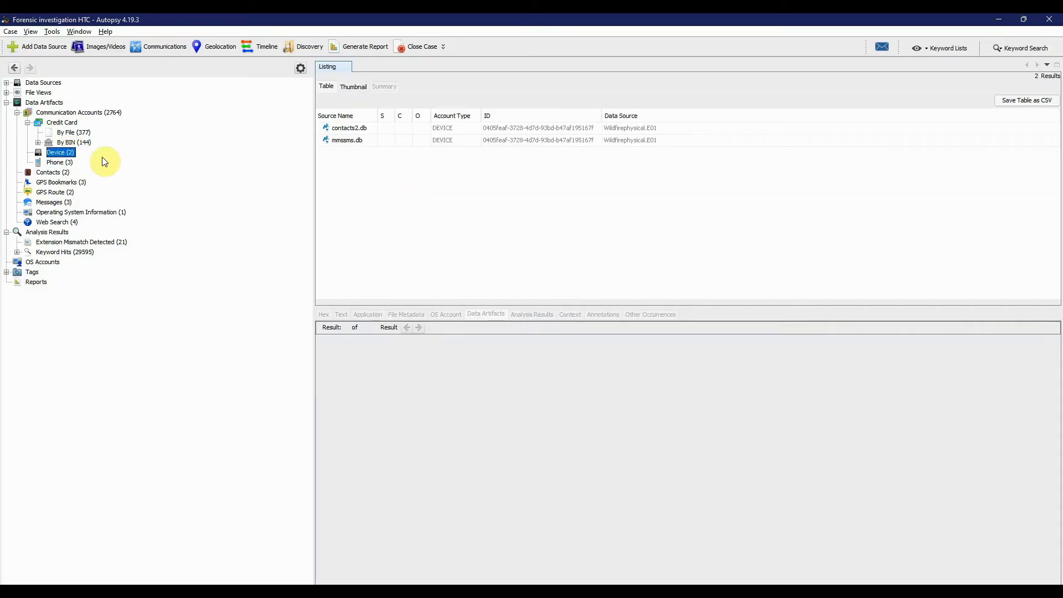
- List the GPS Bookmarks and examine the details of the CachedGeoposition.db and both cache.wifi records
{"action": "left_click", "coordinate": [64, 183]}
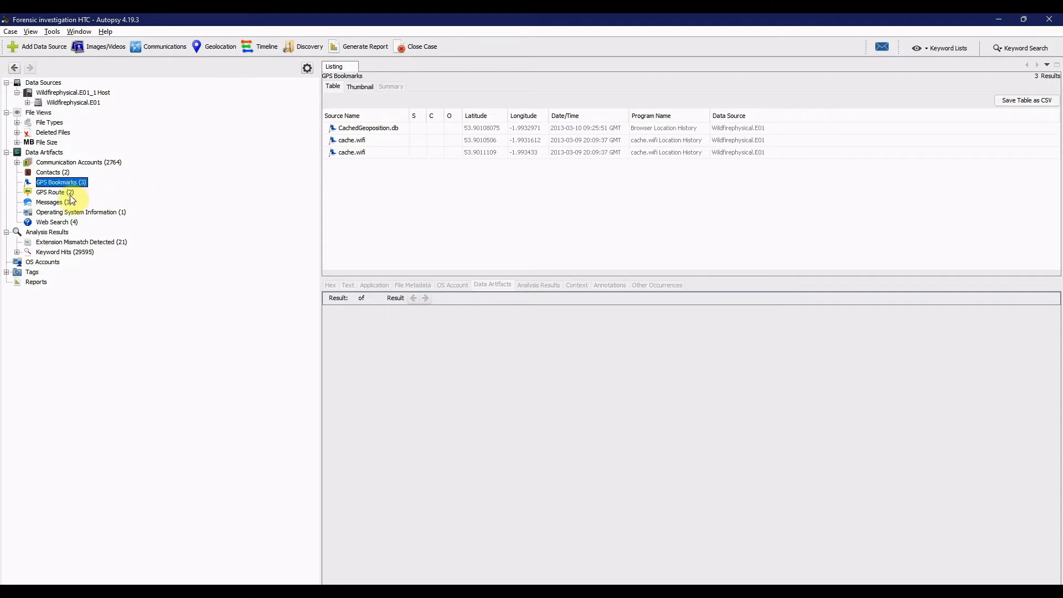
{"action": "left_click", "coordinate": [69, 192]}
{"action": "left_click", "coordinate": [74, 182]}
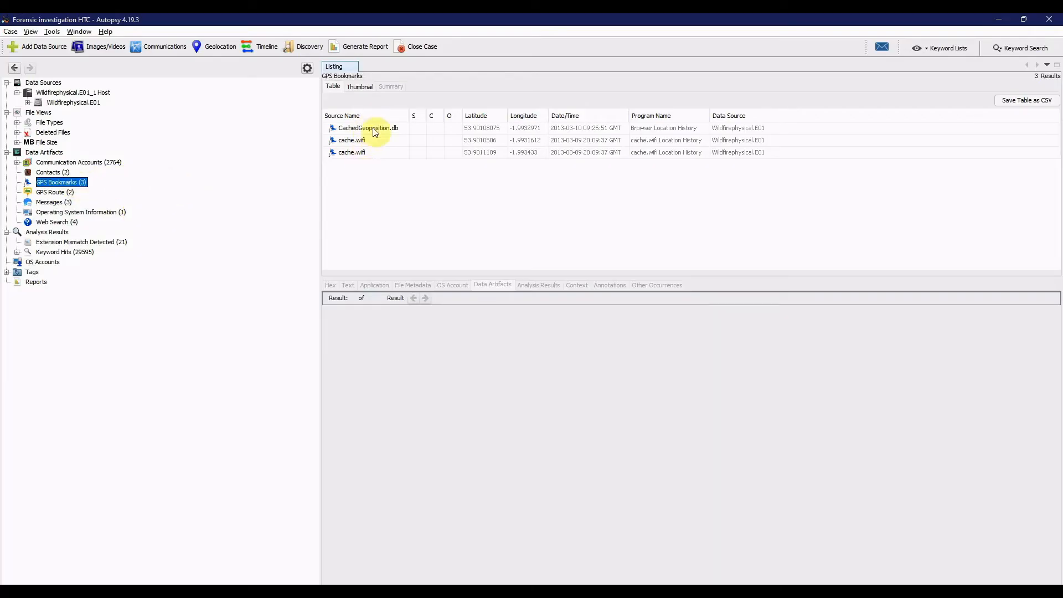
{"action": "left_click", "coordinate": [394, 130]}
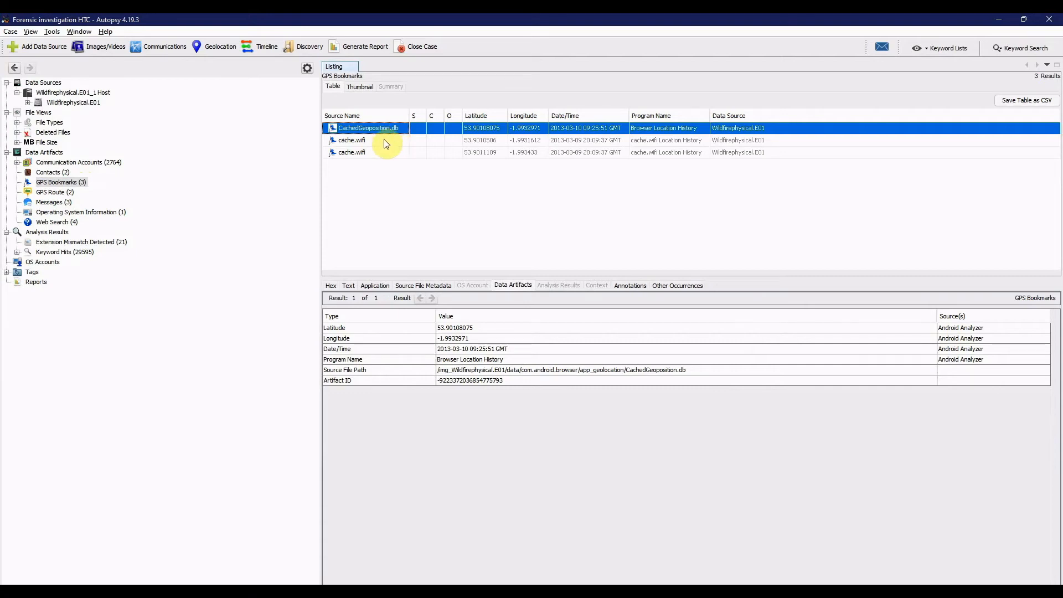
{"action": "left_click", "coordinate": [385, 140]}
{"action": "left_click", "coordinate": [386, 153]}
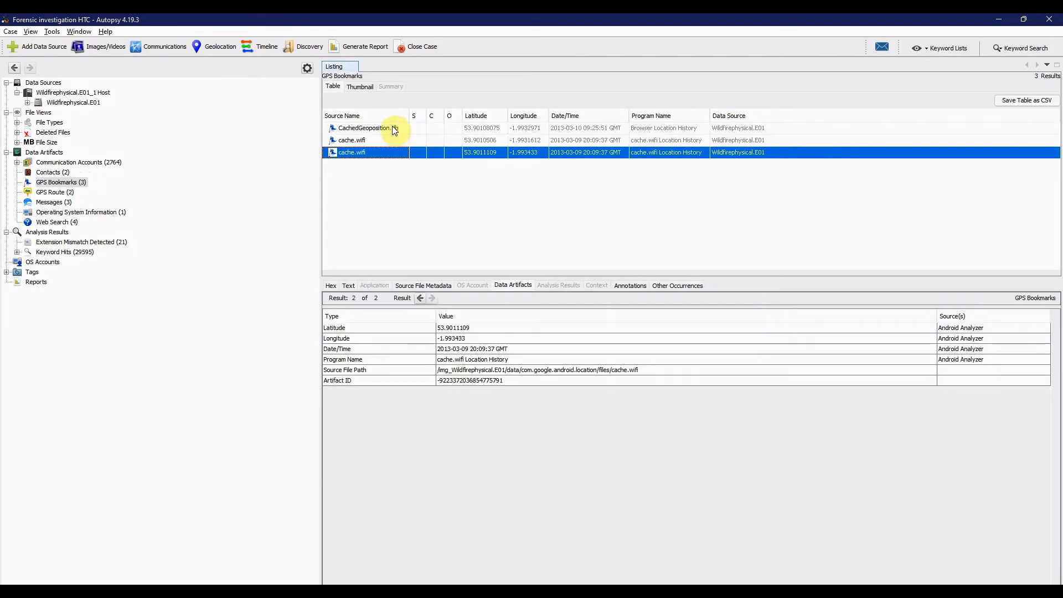
{"action": "left_click", "coordinate": [393, 128]}
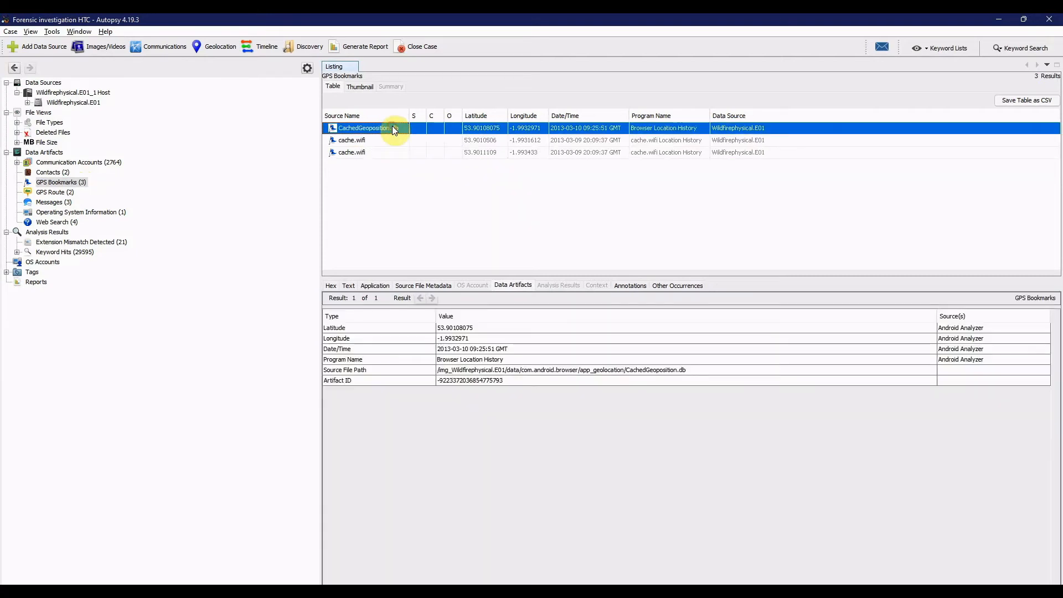
- Open the Geolocation map of the GPS artifacts and maximize its window
{"action": "left_click", "coordinate": [221, 46]}
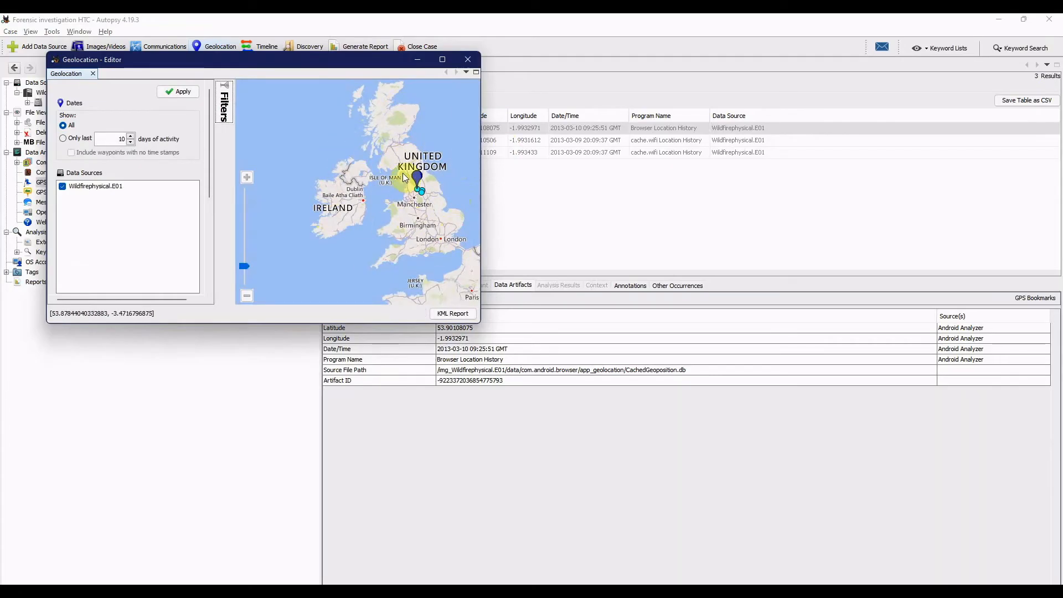
{"action": "left_click", "coordinate": [247, 177]}
{"action": "left_click_drag", "start_coordinate": [416, 202], "coordinate": [373, 203]}
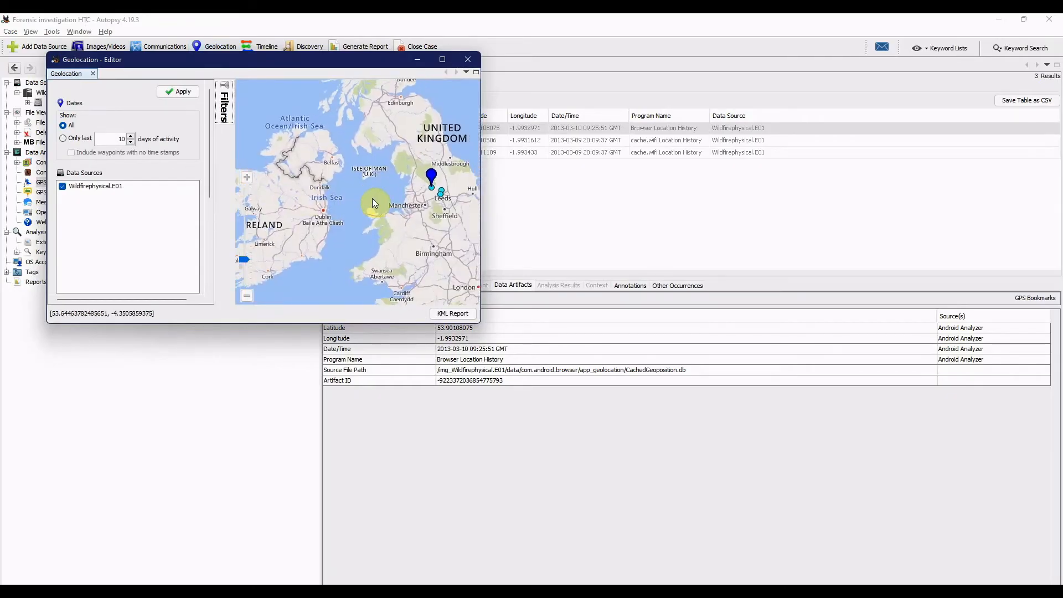
{"action": "left_click", "coordinate": [442, 60]}
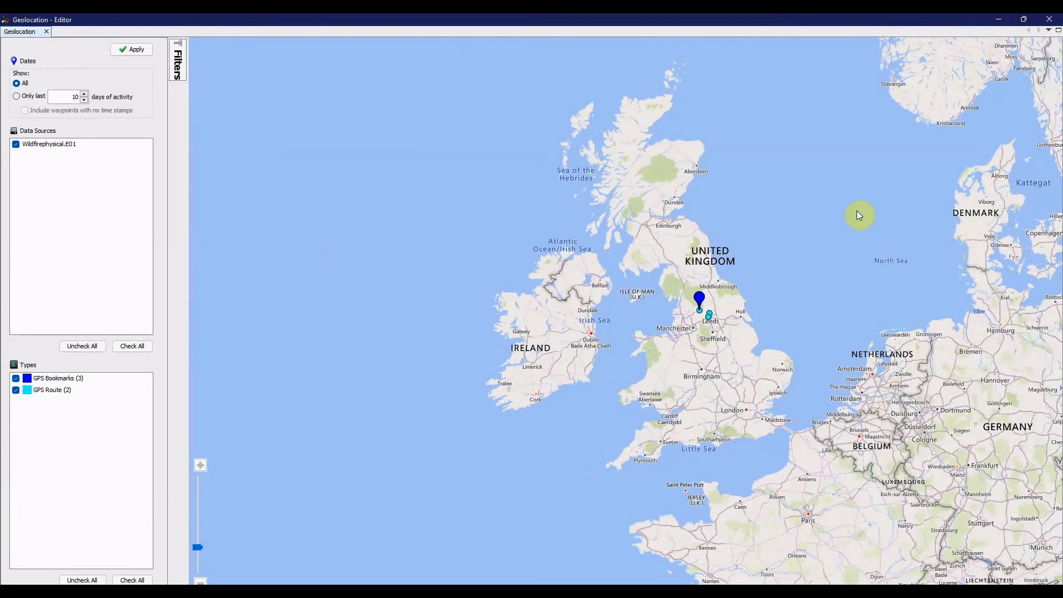
- Examine the GPS bookmark and route markers near Glusburn, Leeds and Morley in close-up, then return to the GPS Bookmarks listing
{"action": "double_click", "coordinate": [775, 314]}
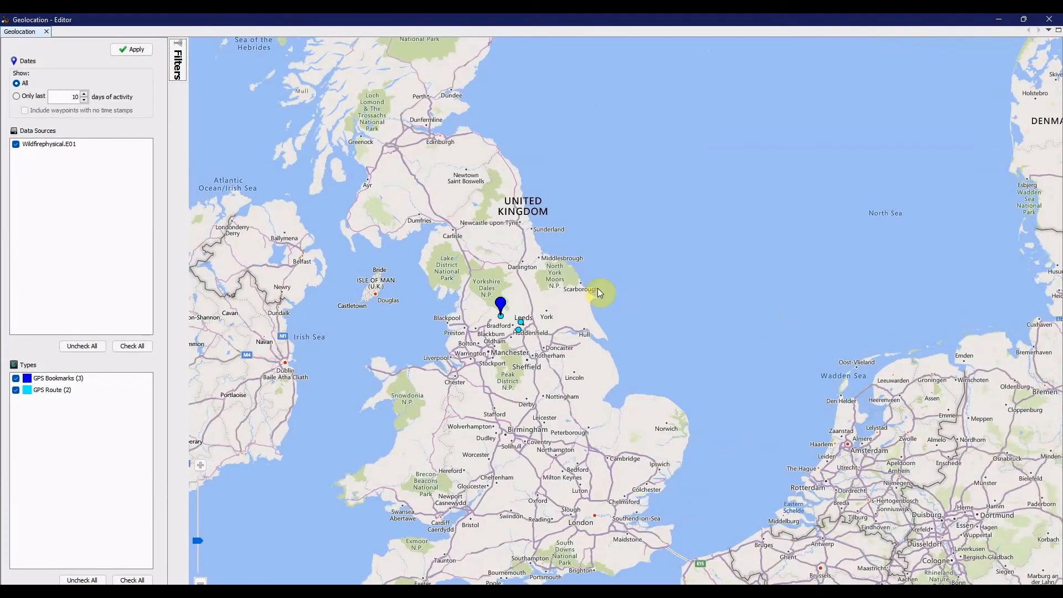
{"action": "double_click", "coordinate": [597, 288]}
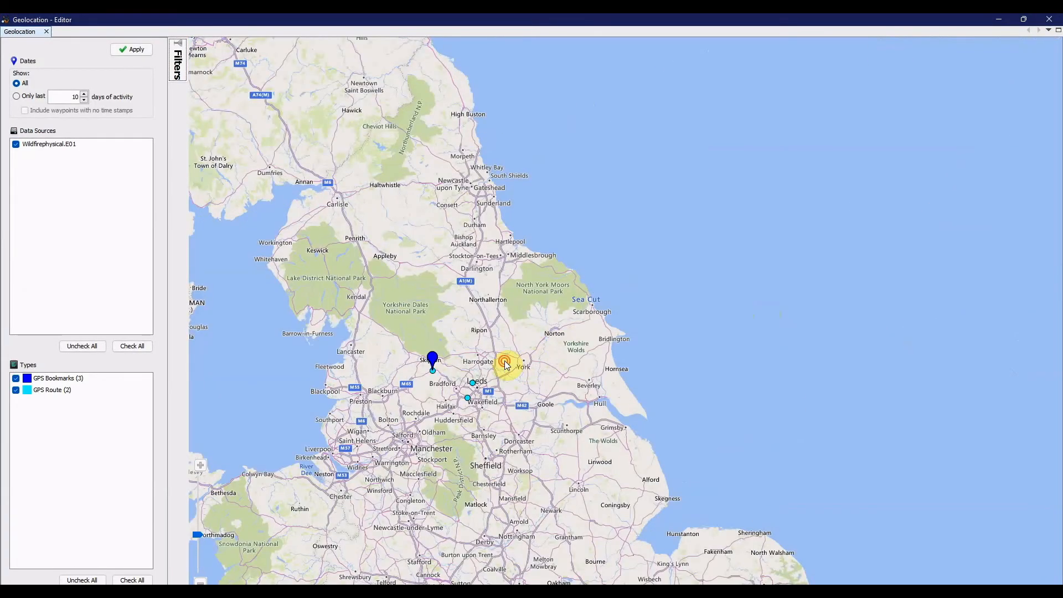
{"action": "double_click", "coordinate": [505, 364]}
{"action": "left_click_drag", "start_coordinate": [529, 341], "coordinate": [516, 220]}
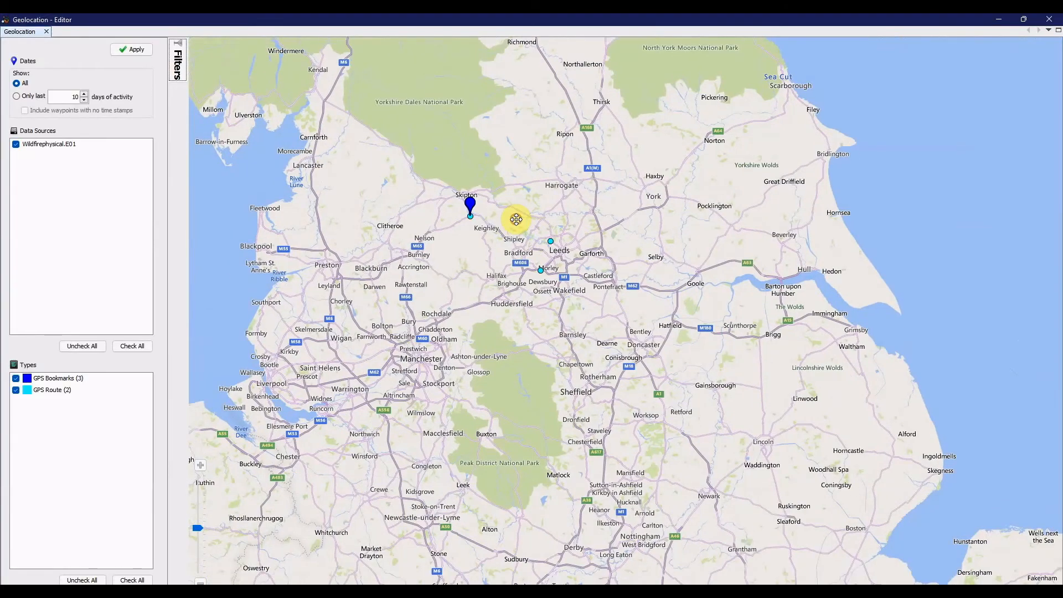
{"action": "double_click", "coordinate": [602, 210]}
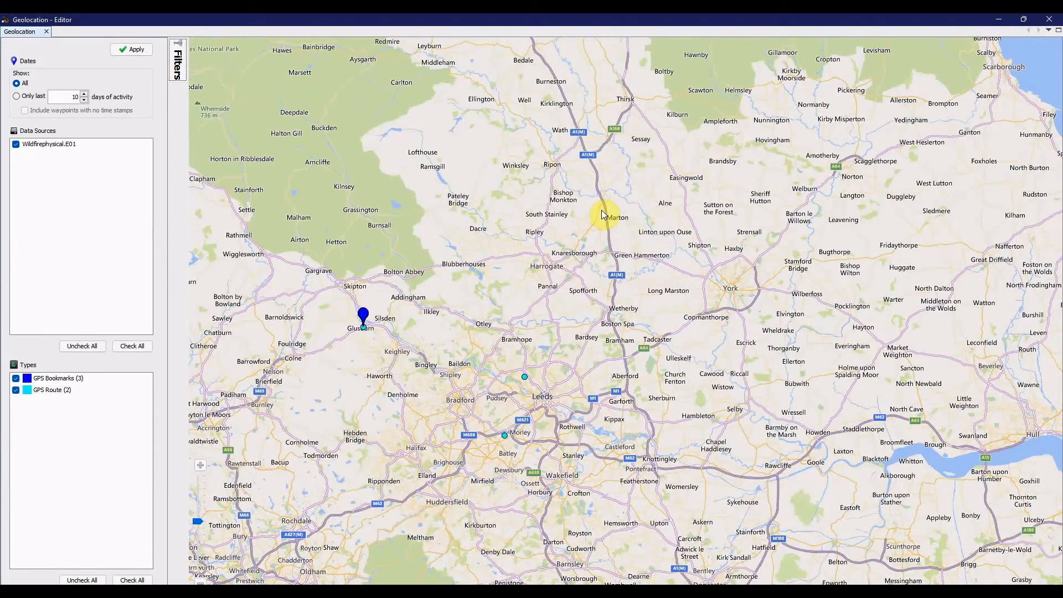
{"action": "left_click_drag", "start_coordinate": [567, 371], "coordinate": [570, 296]}
{"action": "left_click", "coordinate": [1024, 19]}
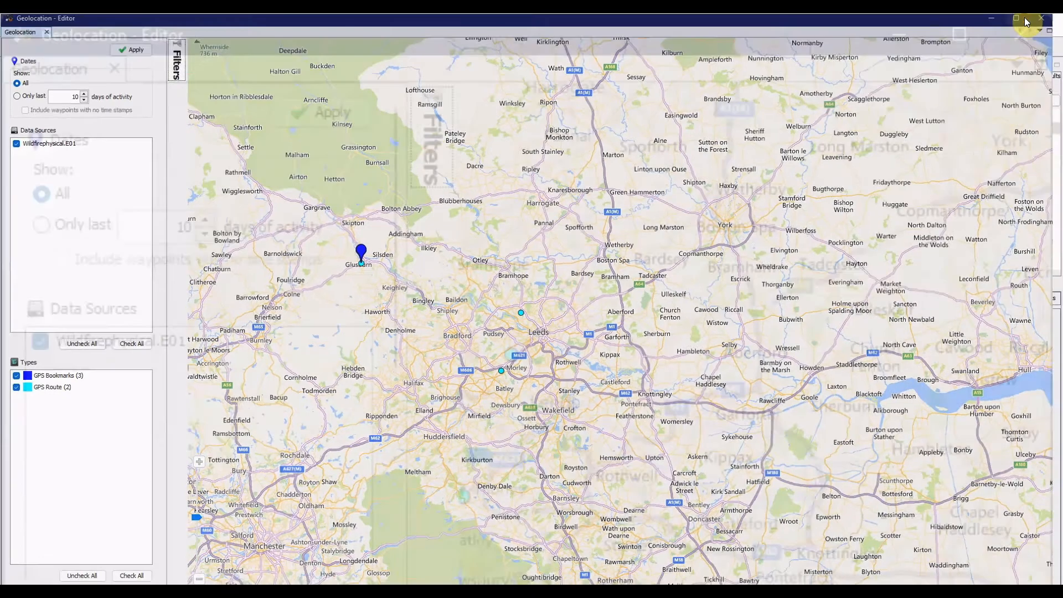
{"action": "left_click_drag", "start_coordinate": [304, 174], "coordinate": [471, 190]}
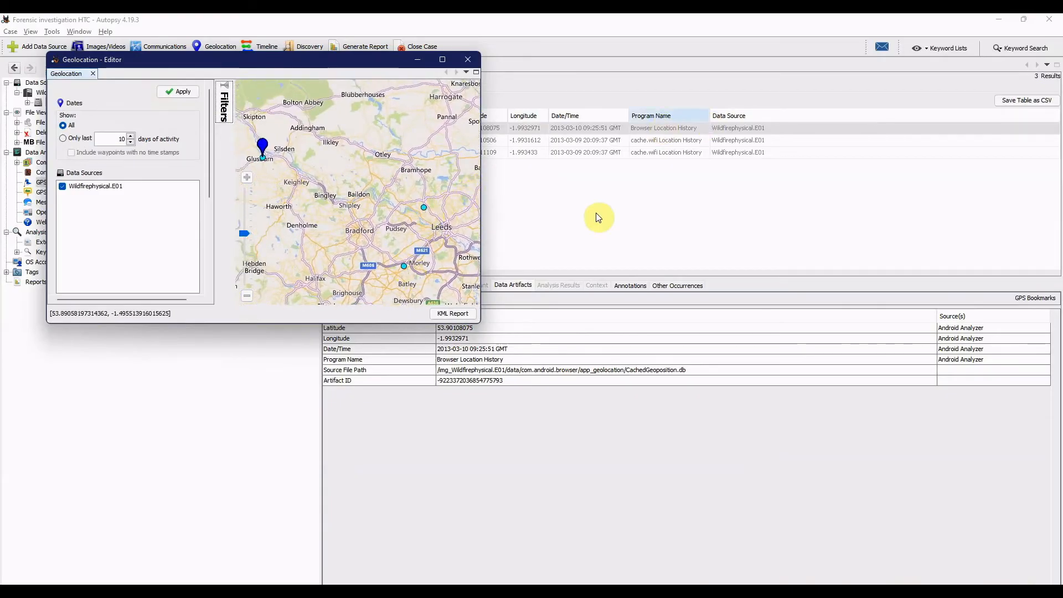
{"action": "left_click", "coordinate": [571, 228]}
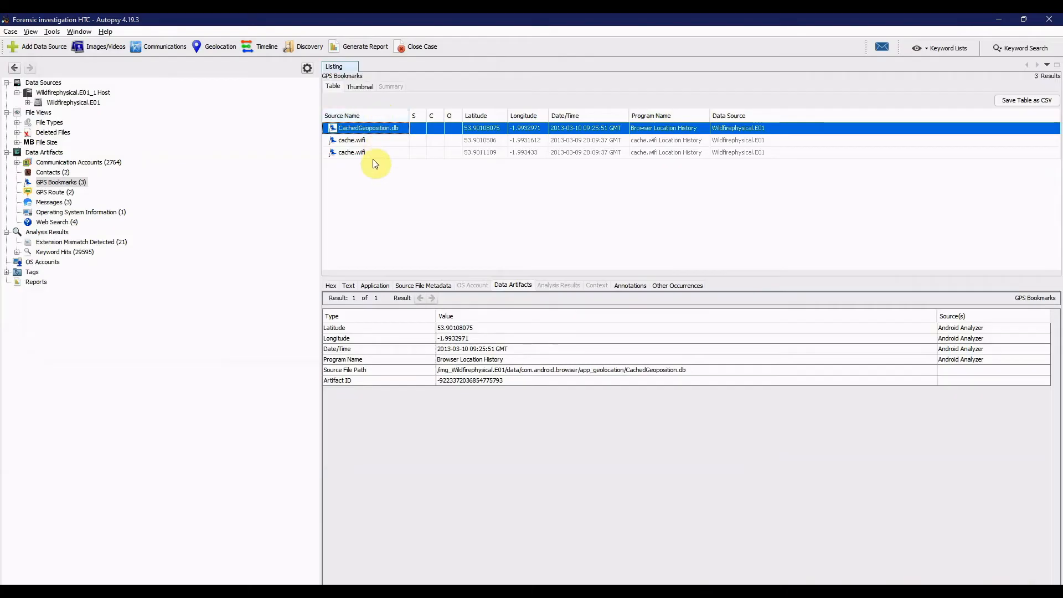
- Open the details of the Leeds route marker on the Geolocation map and place that window over Google Maps in the browser
{"action": "key", "text": "alt+Tab"}
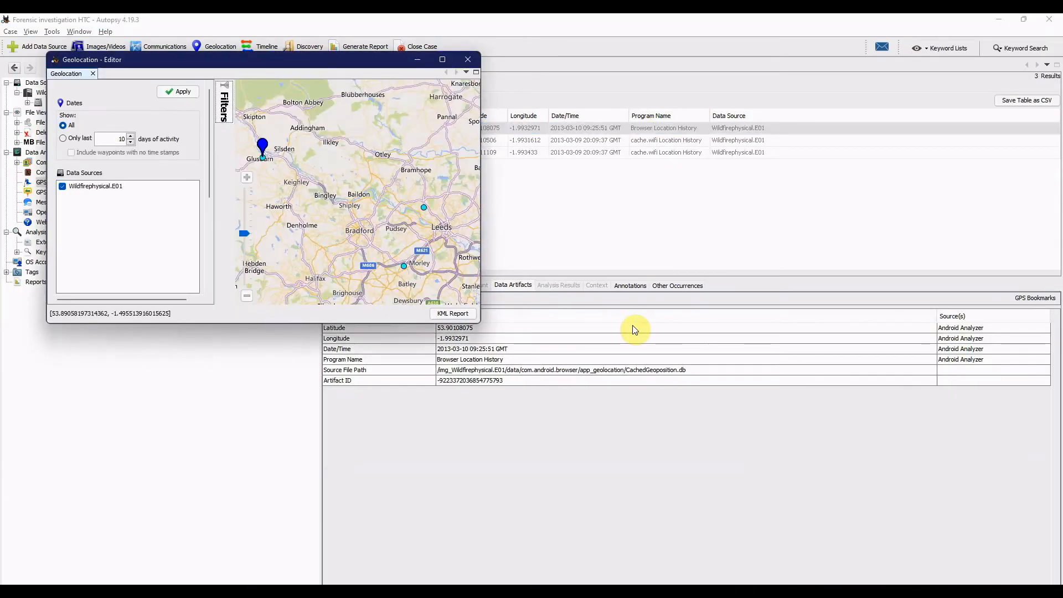
{"action": "left_click", "coordinate": [424, 209]}
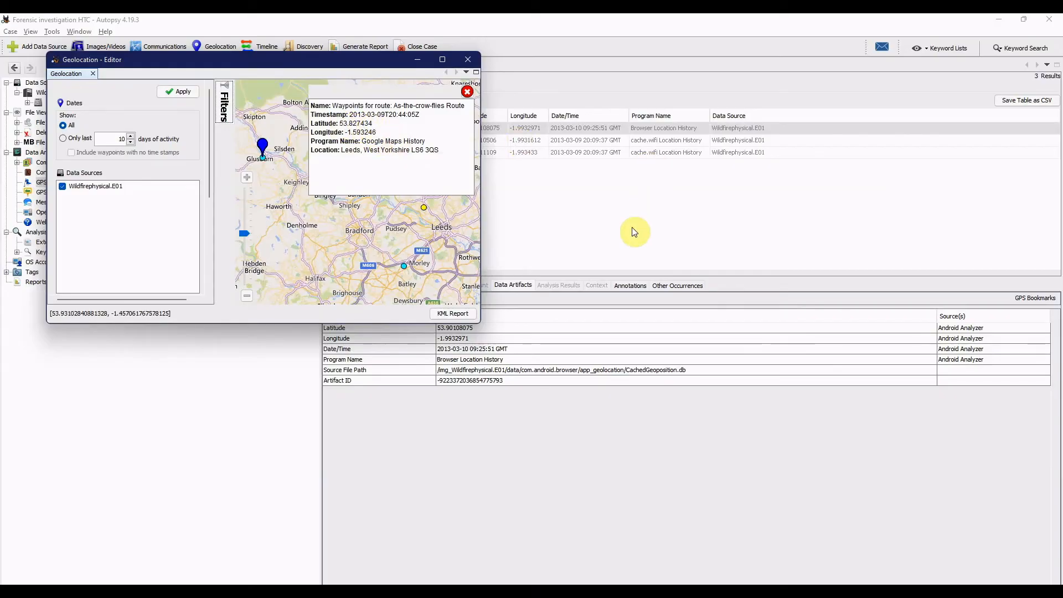
{"action": "key", "text": "alt+Tab"}
{"action": "key", "text": "alt+Tab"}
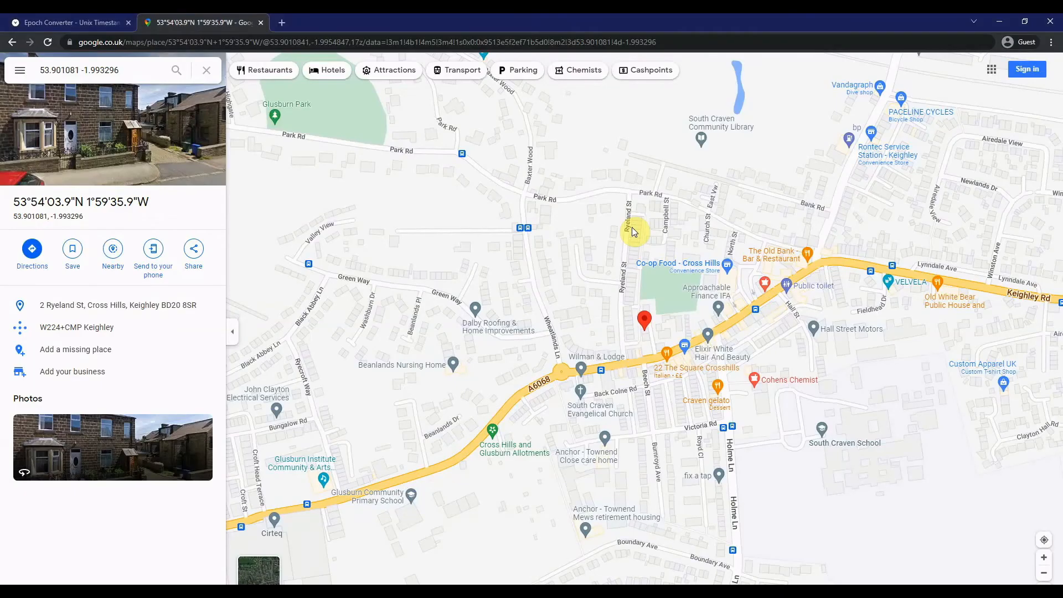
{"action": "key", "text": "alt+Tab"}
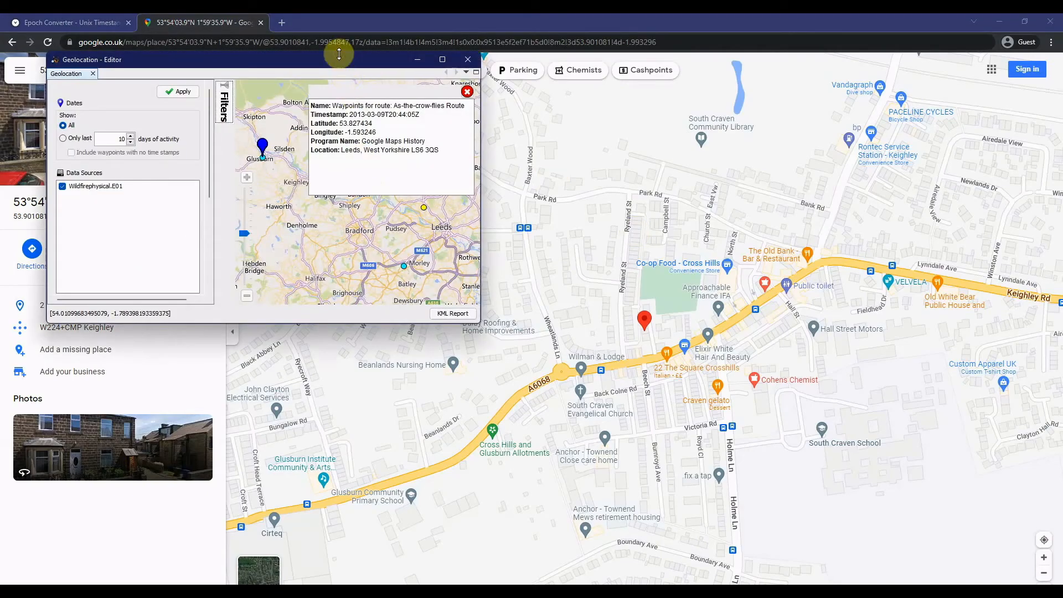
{"action": "left_click_drag", "start_coordinate": [339, 58], "coordinate": [570, 91]}
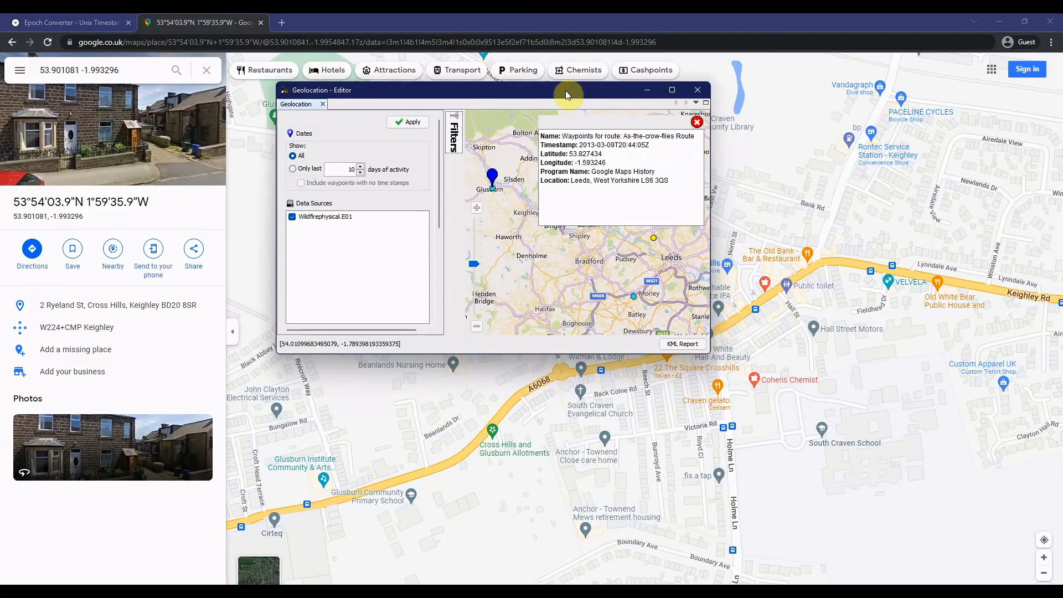
- Set the latitude in the Google Maps search to the Leeds waypoint's 53.827434
{"action": "left_click", "coordinate": [78, 68]}
{"action": "key", "text": "BackSpace"}
{"action": "key", "text": "BackSpace"}
{"action": "key", "text": "BackSpace"}
{"action": "key", "text": "BackSpace"}
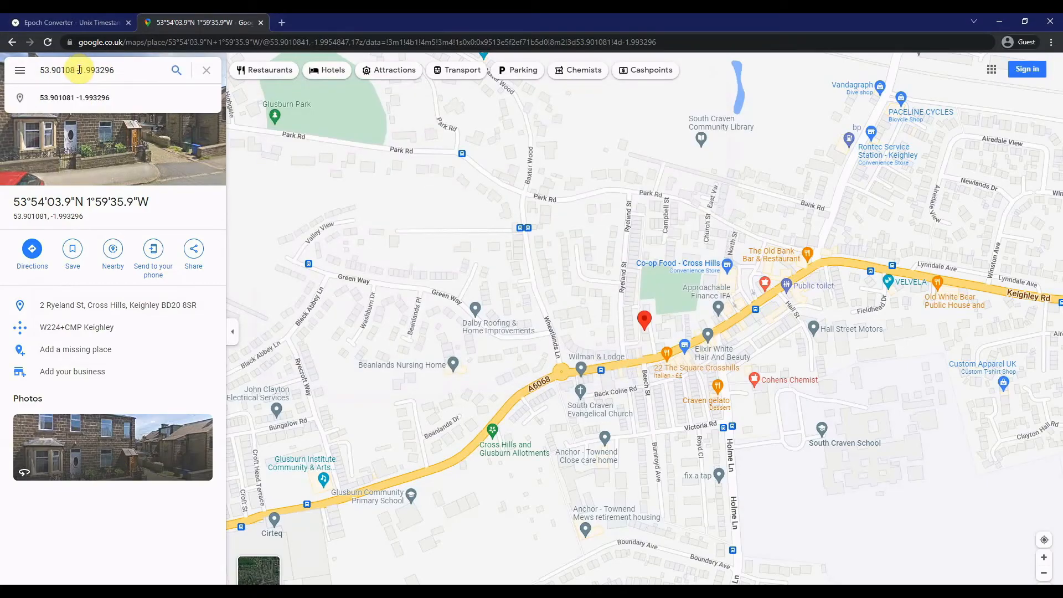
{"action": "key", "text": "BackSpace"}
{"action": "key", "text": "BackSpace"}
{"action": "key", "text": "BackSpace"}
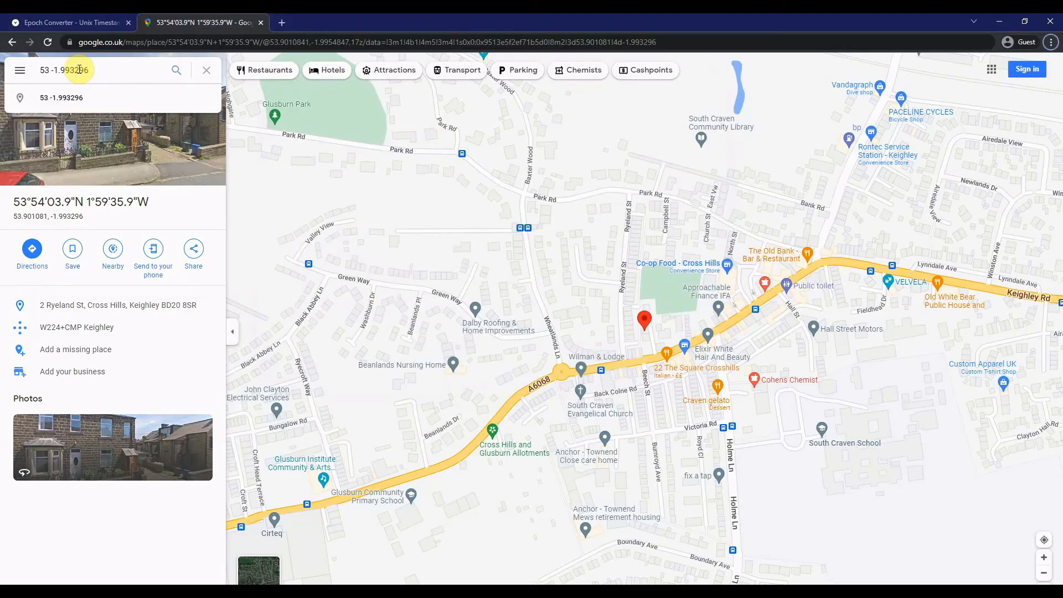
{"action": "key", "text": "alt+Tab"}
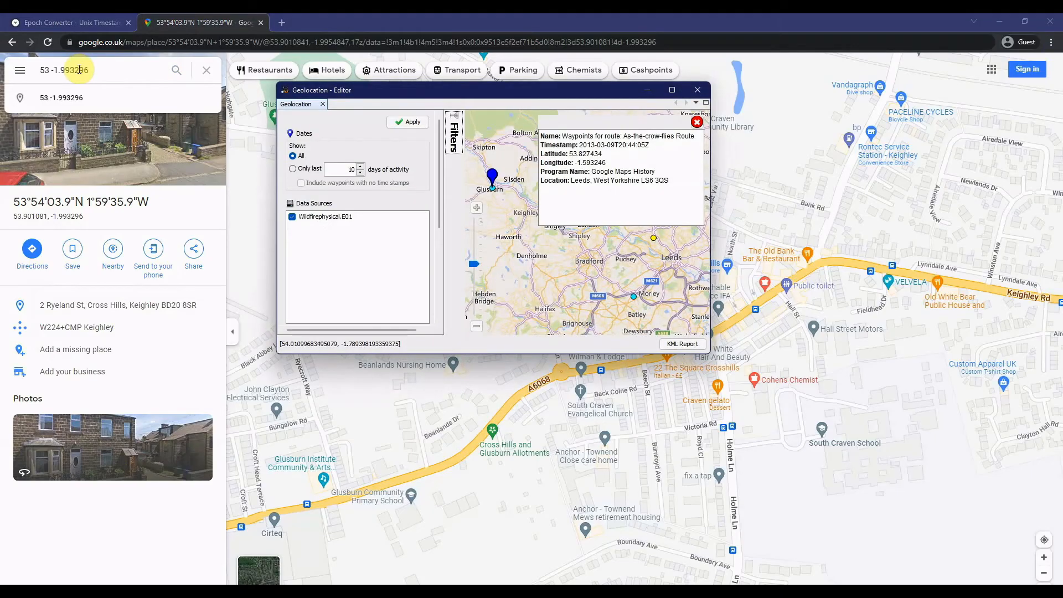
{"action": "left_click", "coordinate": [49, 71]}
{"action": "type", "text": "."}
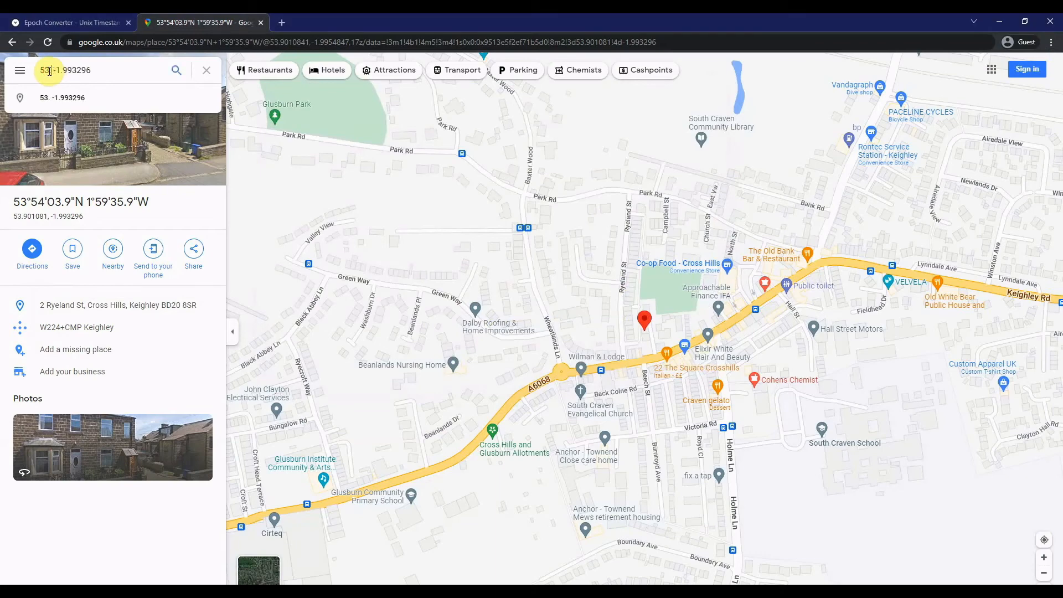
{"action": "key", "text": "alt+Tab"}
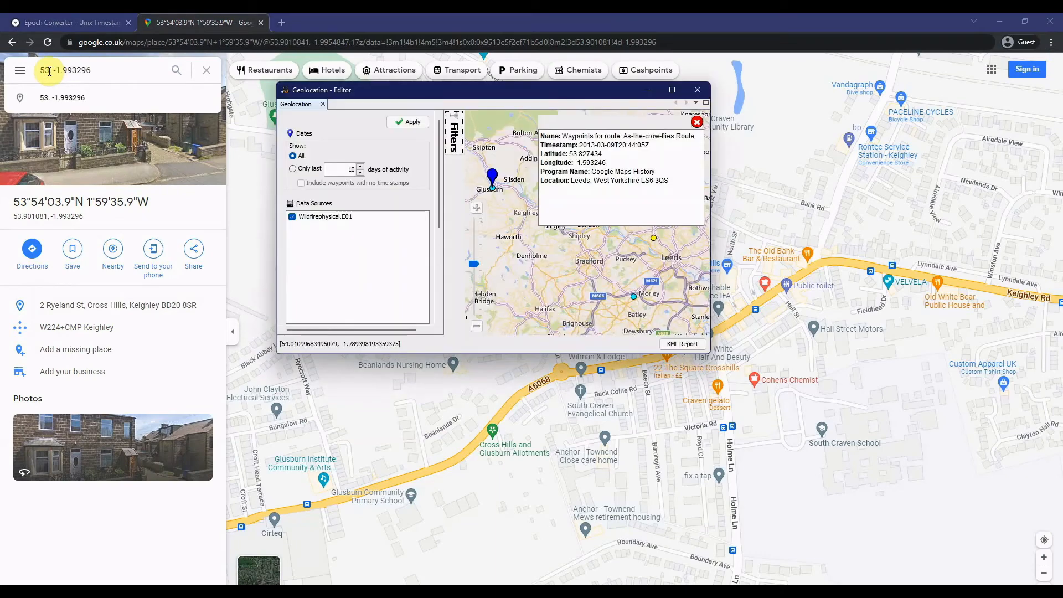
{"action": "key", "text": "alt+Tab"}
{"action": "type", "text": "8274"}
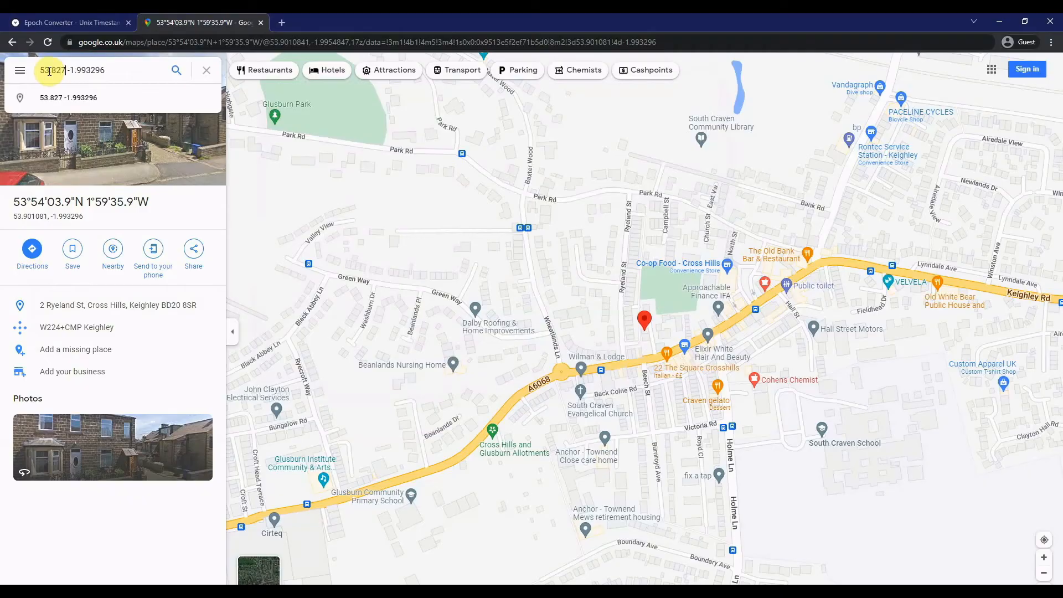
{"action": "type", "text": "34"}
- Set the longitude in the Google Maps search to -1.593246 and look up the location
{"action": "left_click", "coordinate": [78, 72]}
{"action": "key", "text": "alt+Tab"}
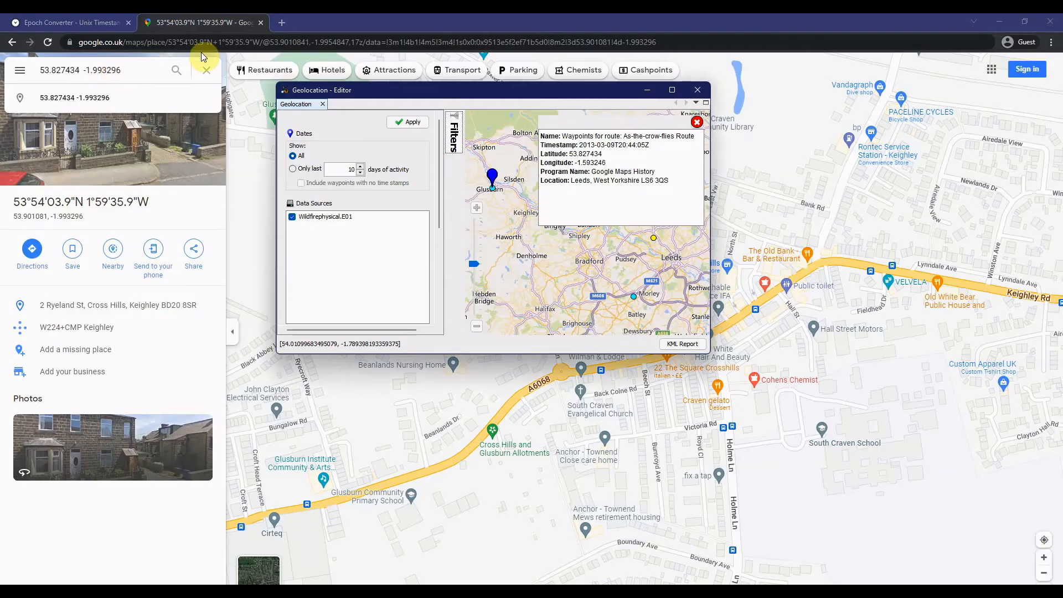
{"action": "left_click", "coordinate": [132, 68]}
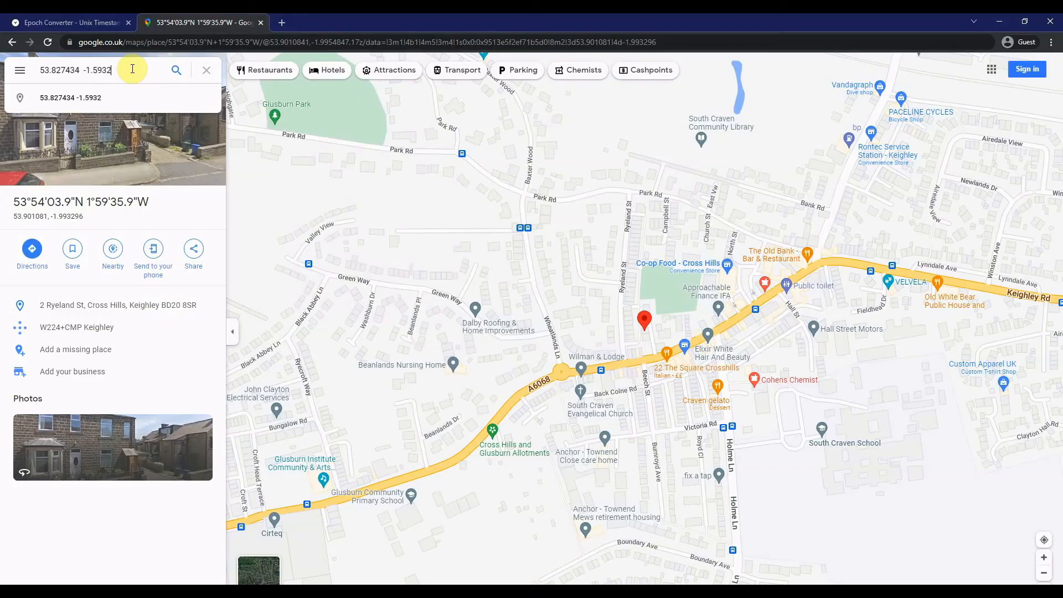
{"action": "key", "text": "Return"}
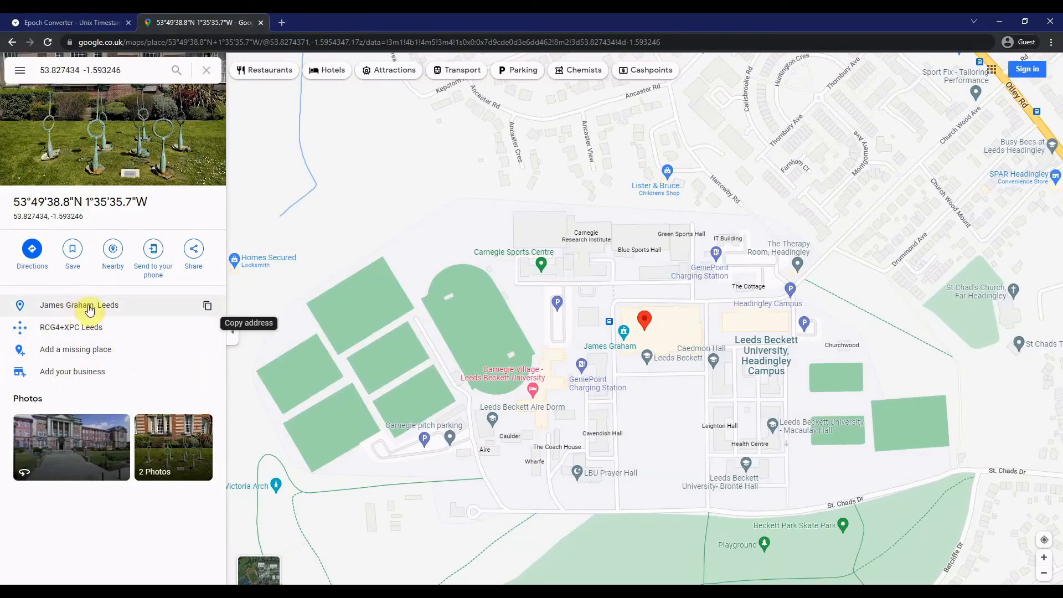
- Switch back to the main Autopsy window and list the GPS Route artifacts
{"action": "key", "text": "alt+Tab"}
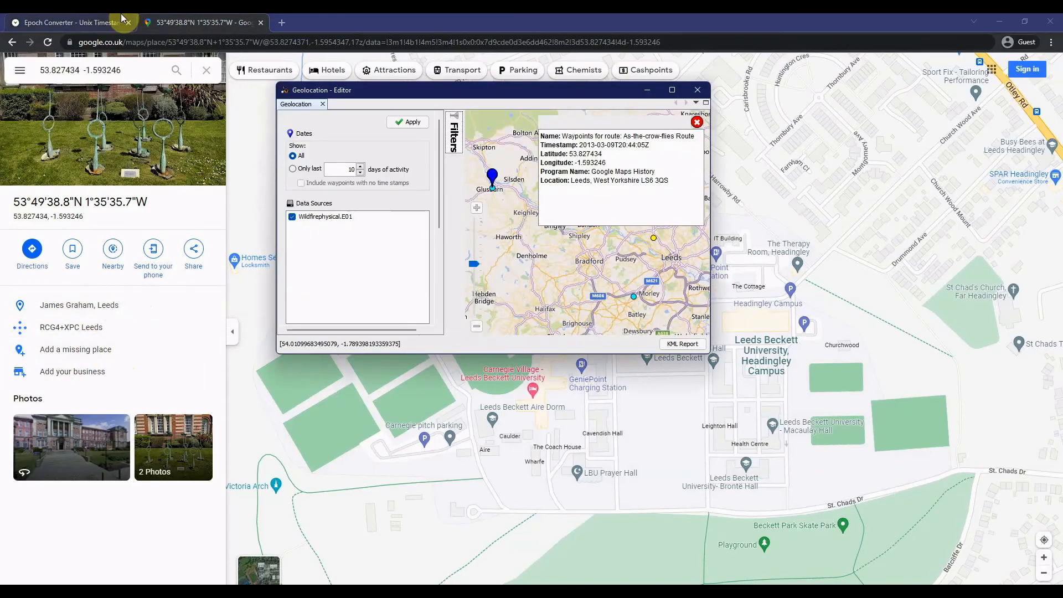
{"action": "key", "text": "alt+Tab"}
{"action": "key", "text": "alt+Tab"}
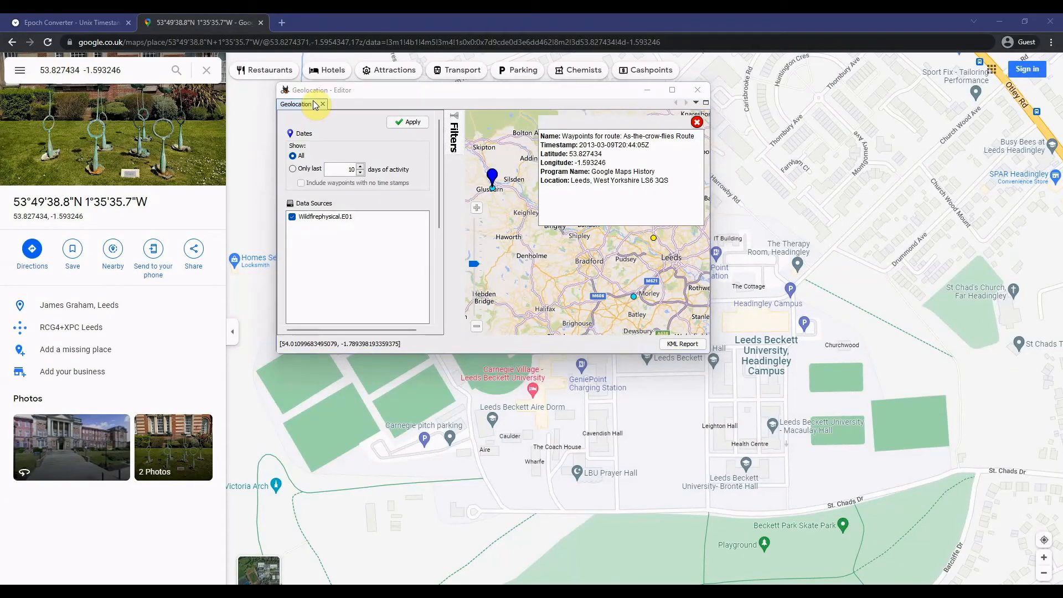
{"action": "key", "text": "alt+Tab"}
{"action": "key", "text": "Tab"}
{"action": "key", "text": "alt+Tab"}
{"action": "key", "text": "alt+Tab"}
{"action": "key", "text": "alt+Tab"}
{"action": "key", "text": "alt+Tab"}
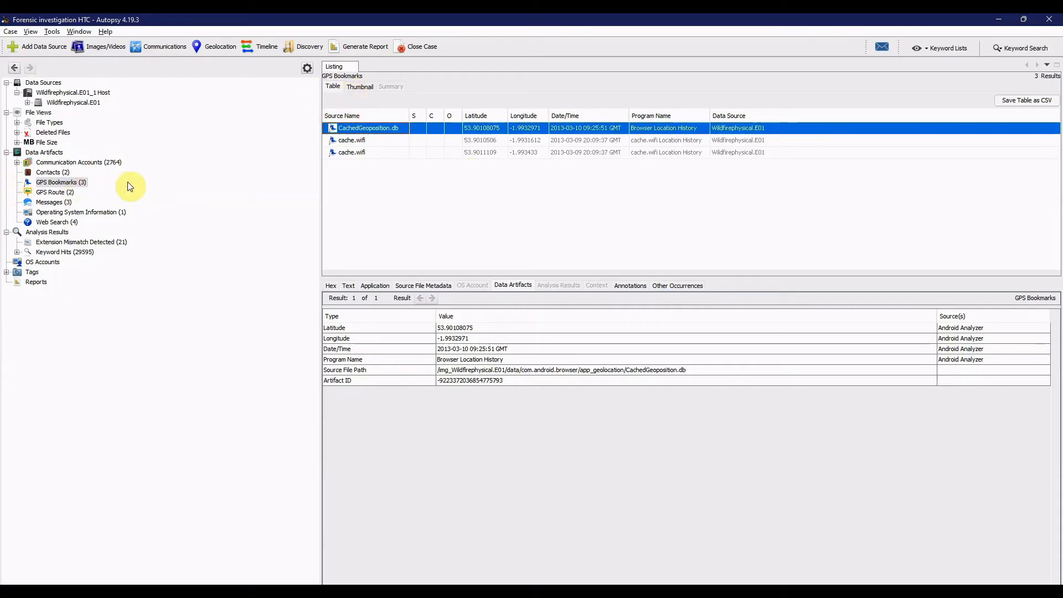
{"action": "left_click", "coordinate": [57, 192]}
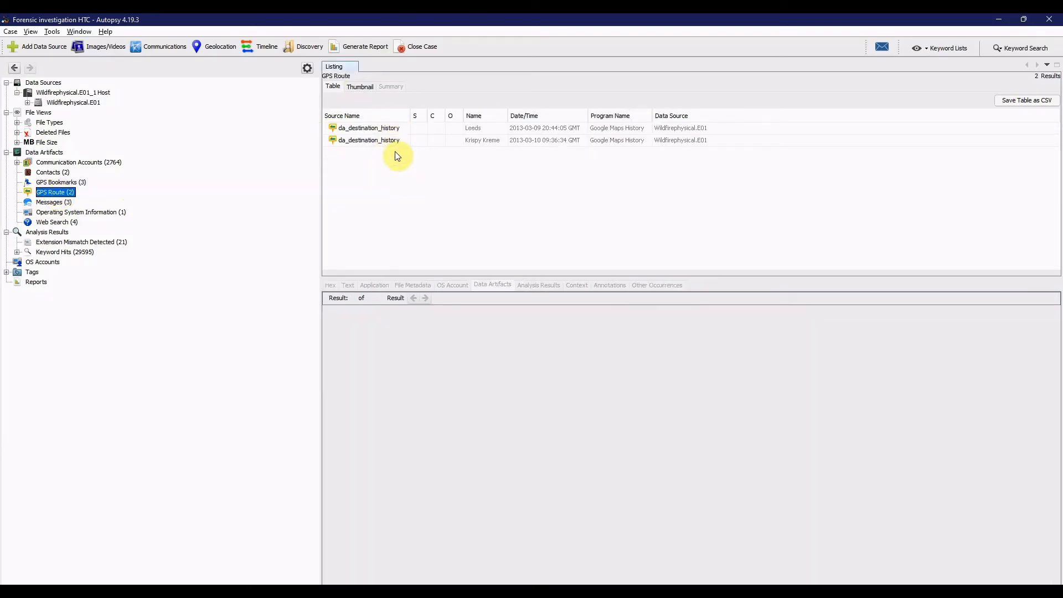
- Examine the waypoints of the Leeds and Krispy Kreme da_destination_history routes
{"action": "left_click", "coordinate": [392, 129]}
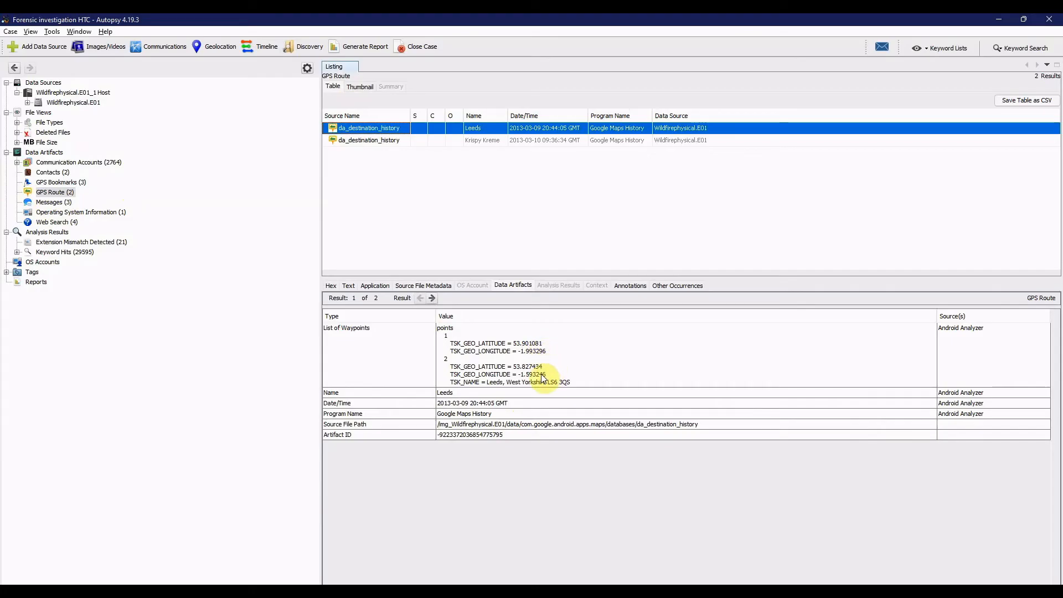
{"action": "left_click", "coordinate": [383, 143]}
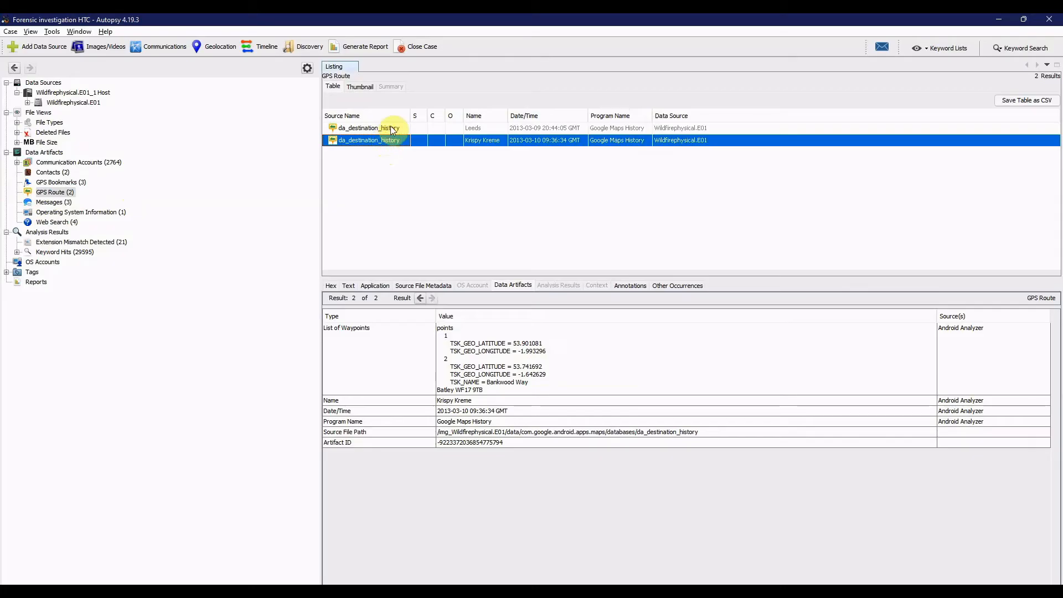
{"action": "left_click", "coordinate": [391, 129]}
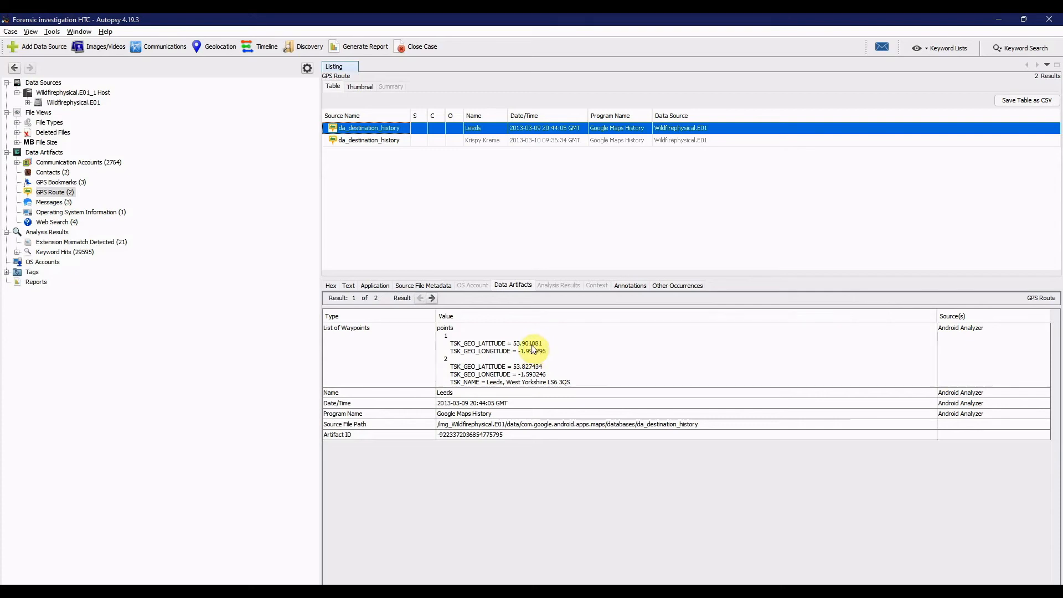
{"action": "left_click", "coordinate": [370, 141]}
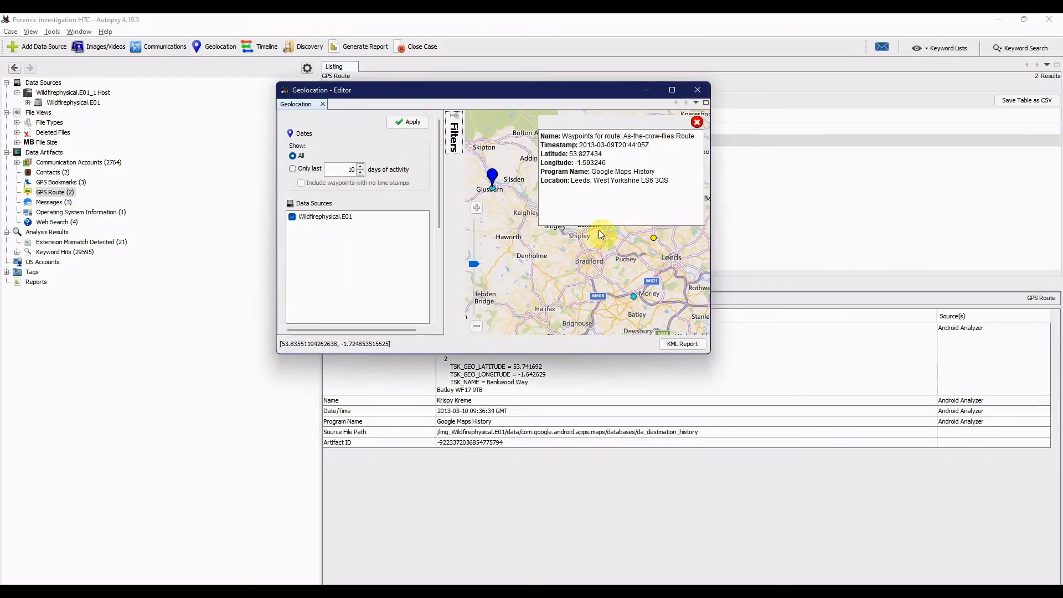
- Dismiss the Leeds waypoint details on the Geolocation map and return to the GPS Route listing
{"action": "left_click", "coordinate": [605, 242]}
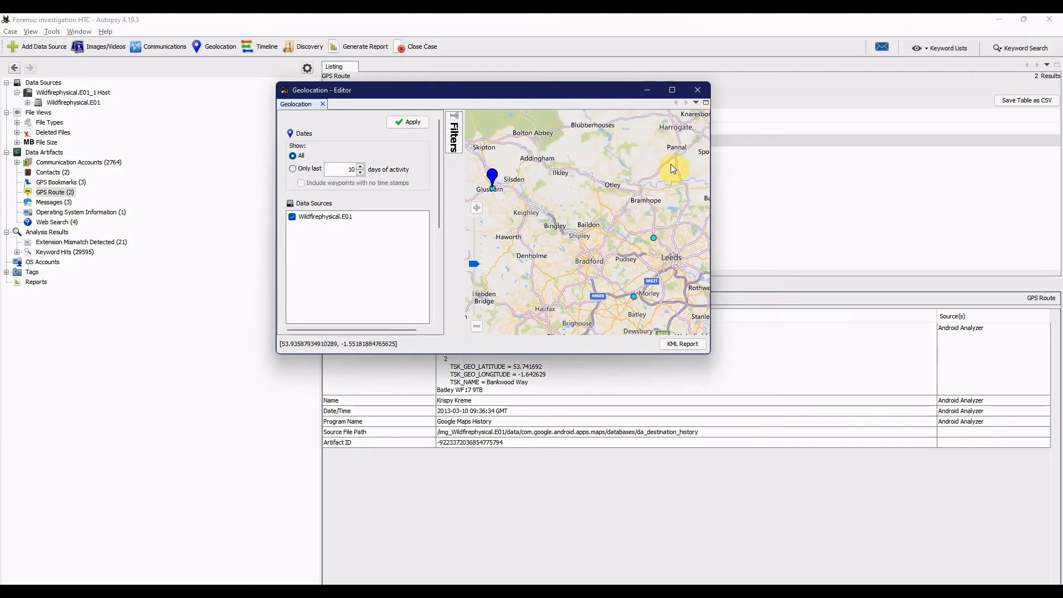
{"action": "left_click", "coordinate": [774, 181]}
{"action": "key", "text": "alt+Tab"}
- Switch to Google Maps and search for the Krispy Kreme route's first waypoint, 53.901081 -1.993296
{"action": "key", "text": "alt+Tab"}
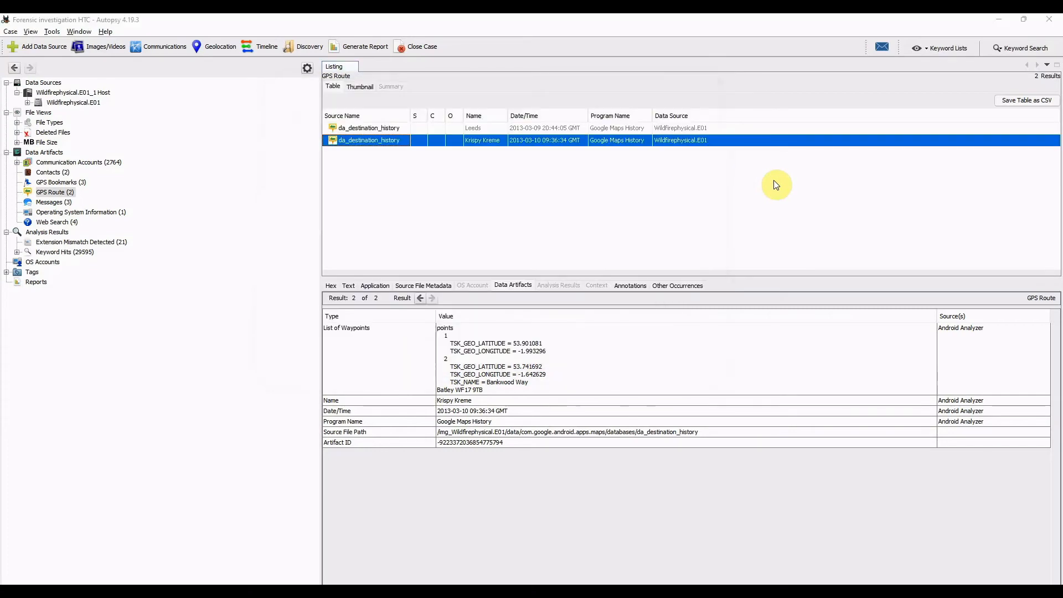
{"action": "key", "text": "alt+Tab"}
{"action": "key", "text": "Tab"}
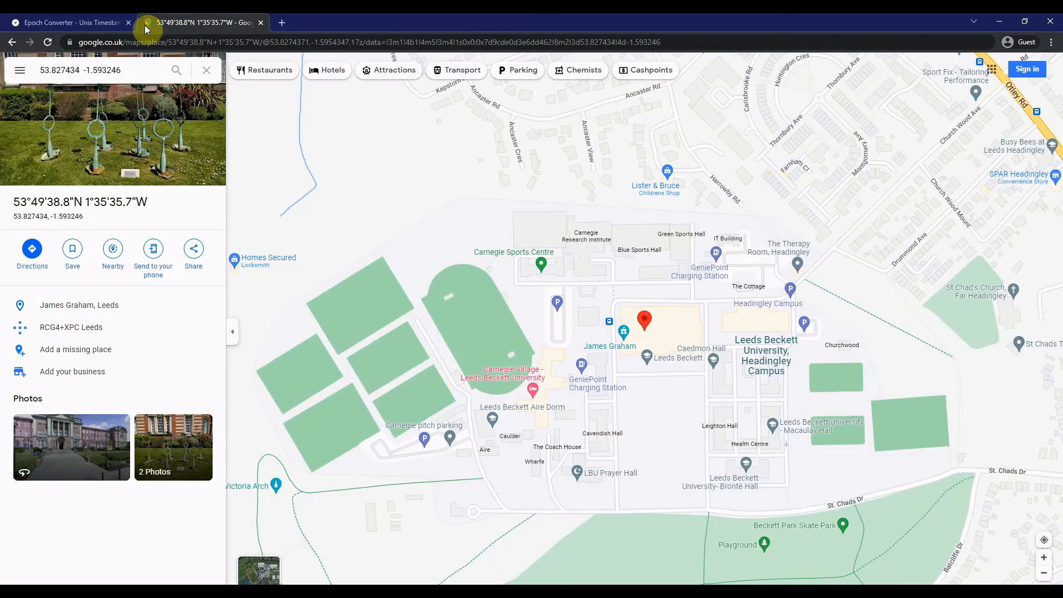
{"action": "left_click", "coordinate": [81, 70]}
{"action": "key", "text": "BackSpace"}
{"action": "key", "text": "BackSpace"}
{"action": "key", "text": "BackSpace"}
{"action": "key", "text": "BackSpace"}
{"action": "key", "text": "BackSpace"}
{"action": "key", "text": "BackSpace"}
{"action": "key", "text": "BackSpace"}
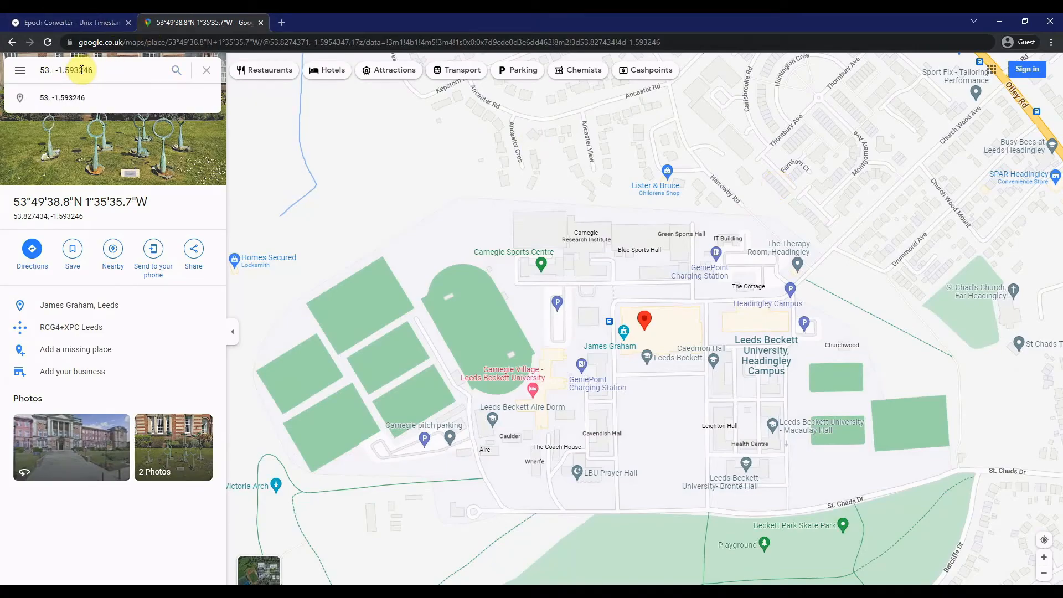
{"action": "key", "text": "alt+Tab"}
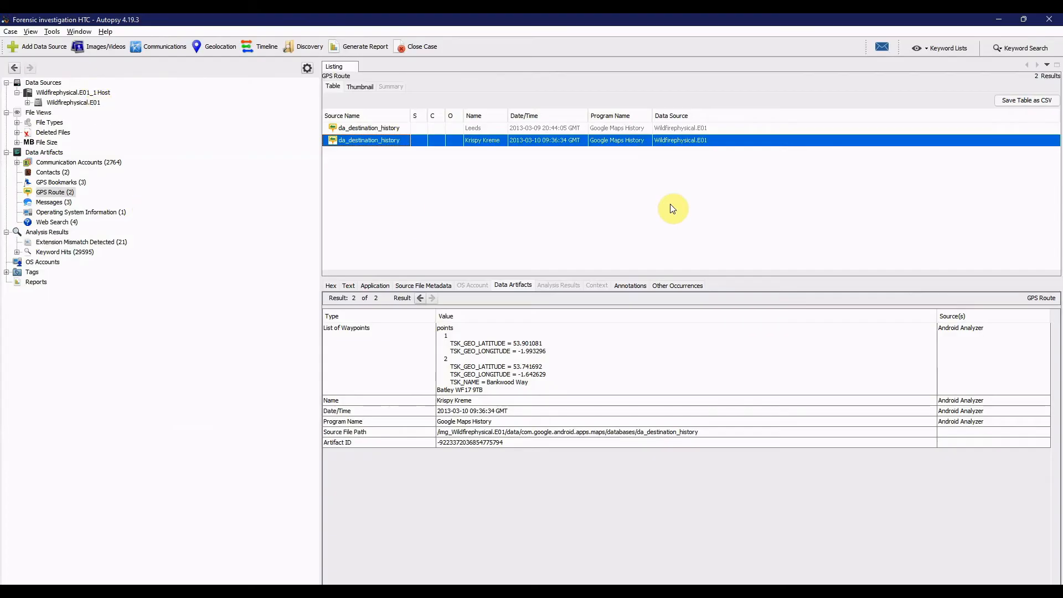
{"action": "key", "text": "alt+Tab"}
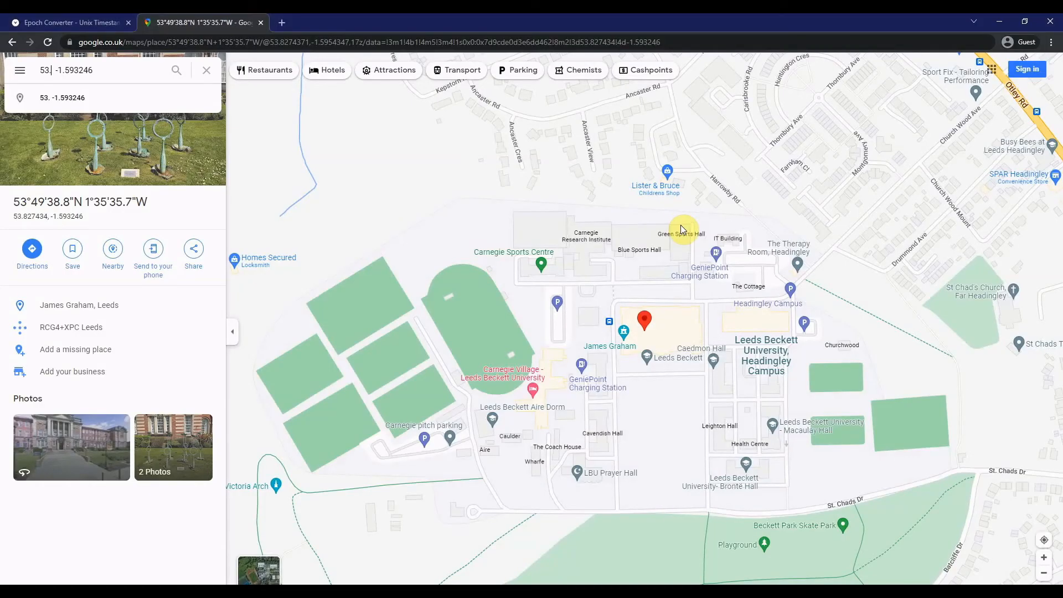
{"action": "type", "text": "901081"}
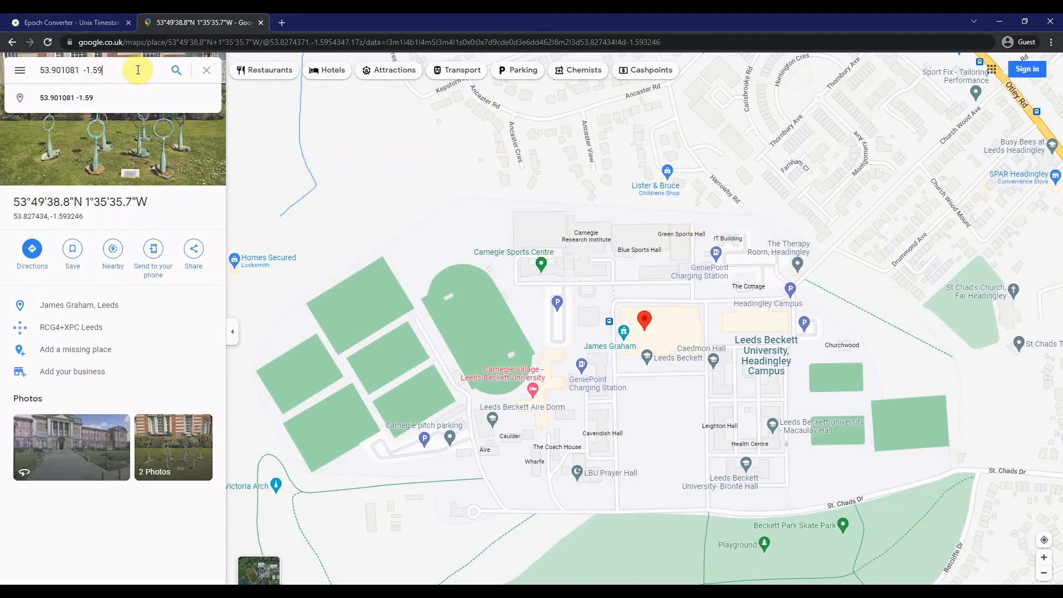
{"action": "key", "text": "alt+Tab"}
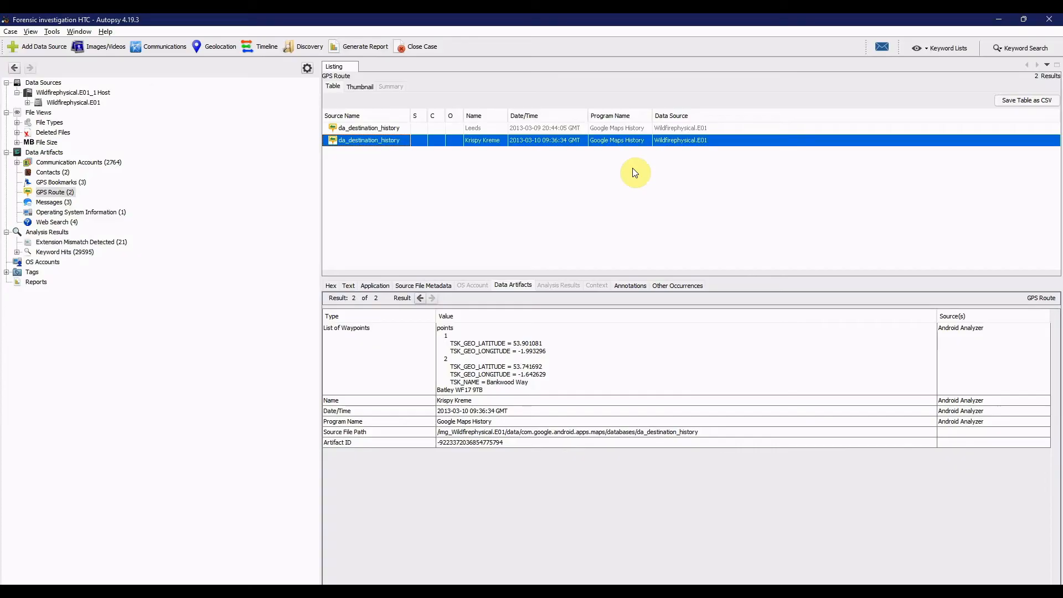
{"action": "key", "text": "alt+Tab"}
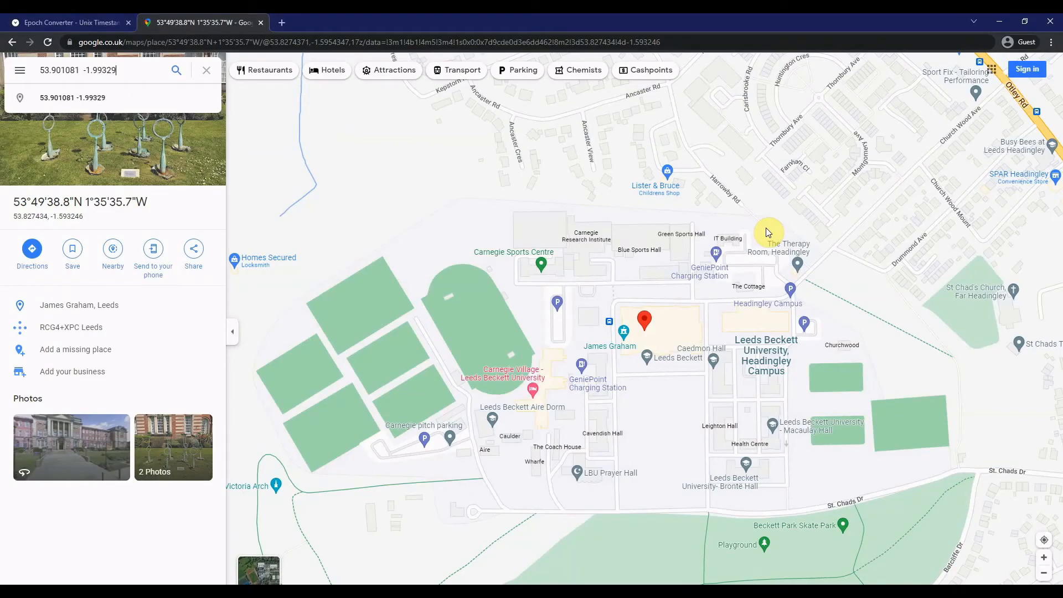
{"action": "key", "text": "Return"}
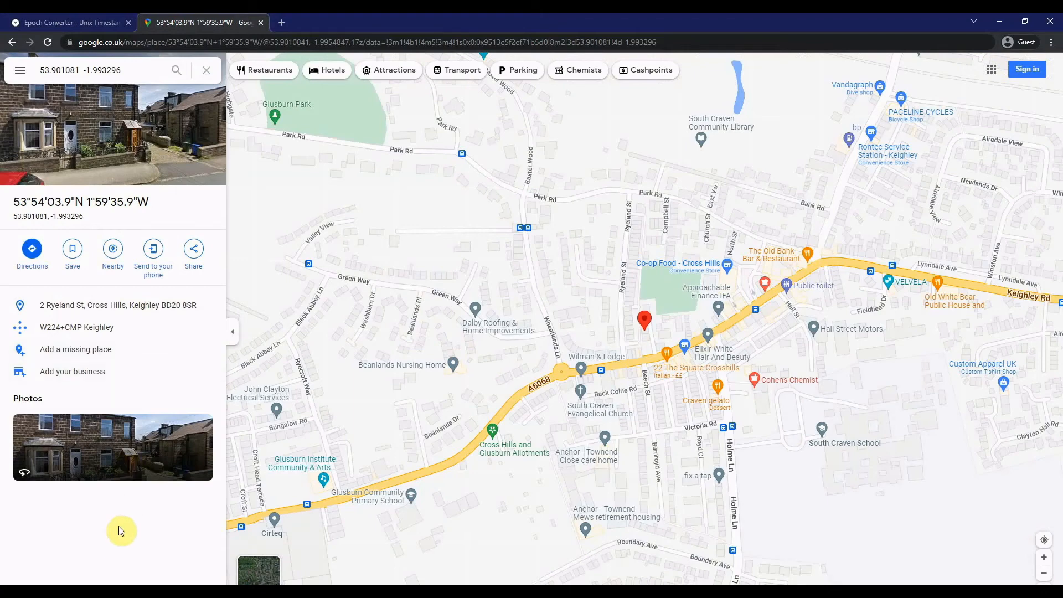
- Compare the Krispy Kreme route's first waypoint with the address in Google Maps, ending back in Autopsy
{"action": "key", "text": "alt+Tab"}
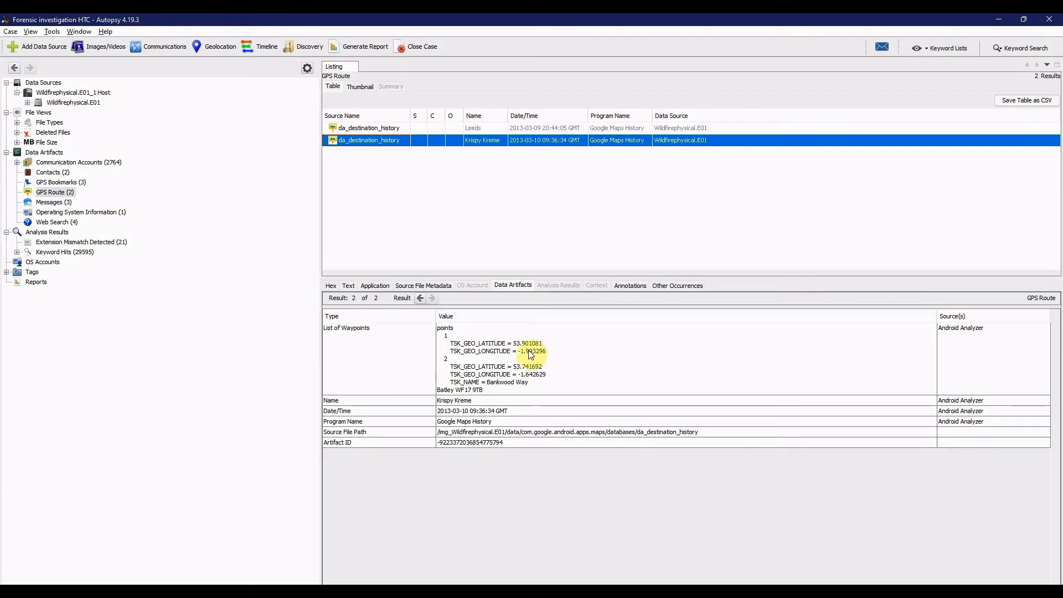
{"action": "key", "text": "alt+Tab"}
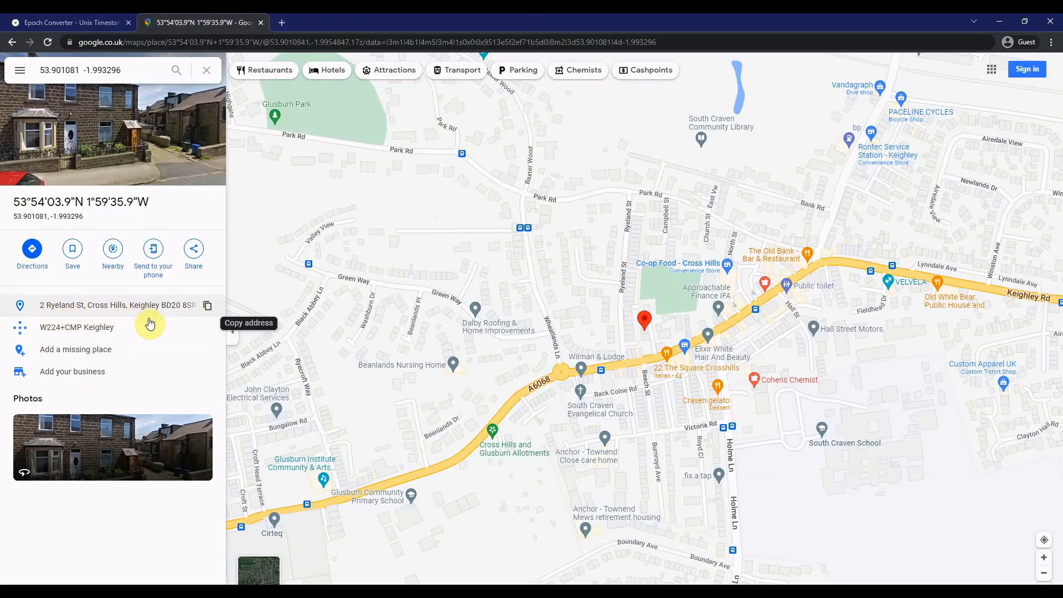
{"action": "key", "text": "alt+Tab"}
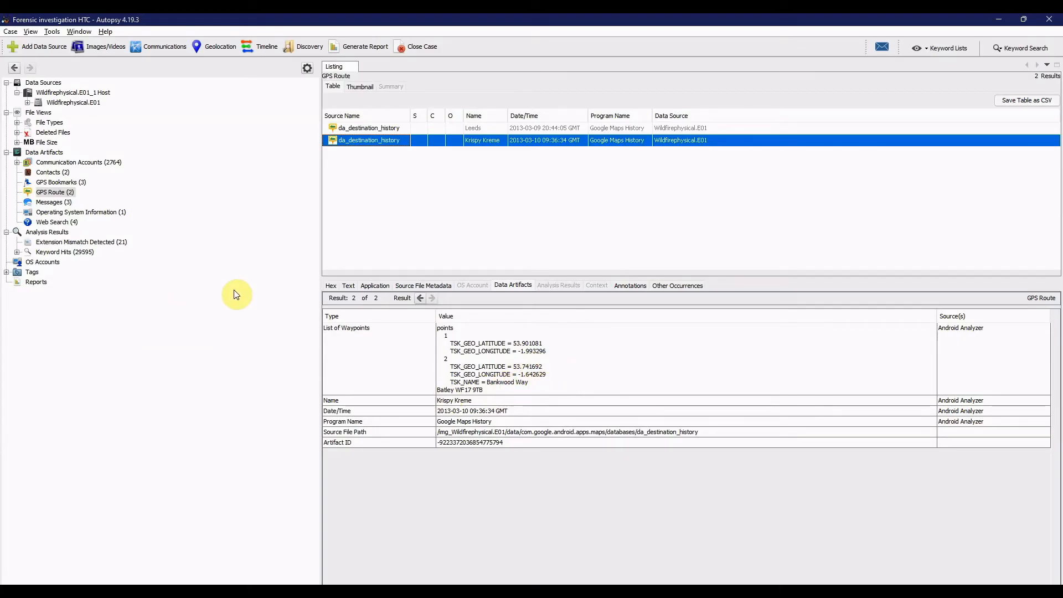
- Search Google Maps for the Krispy Kreme route's second waypoint, 53.741692 -1.642629, and inspect a nearby spot beside Woodhead Rd
{"action": "key", "text": "alt+Tab"}
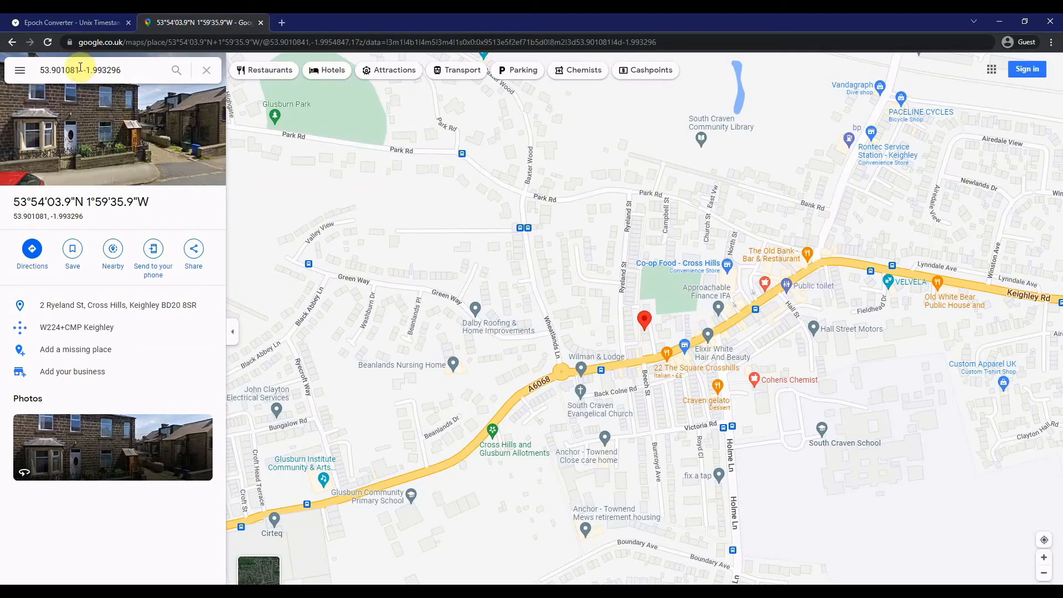
{"action": "left_click", "coordinate": [75, 69]}
{"action": "key", "text": "BackSpace"}
{"action": "key", "text": "BackSpace"}
{"action": "key", "text": "BackSpace"}
{"action": "key", "text": "BackSpace"}
{"action": "key", "text": "BackSpace"}
{"action": "key", "text": "BackSpace"}
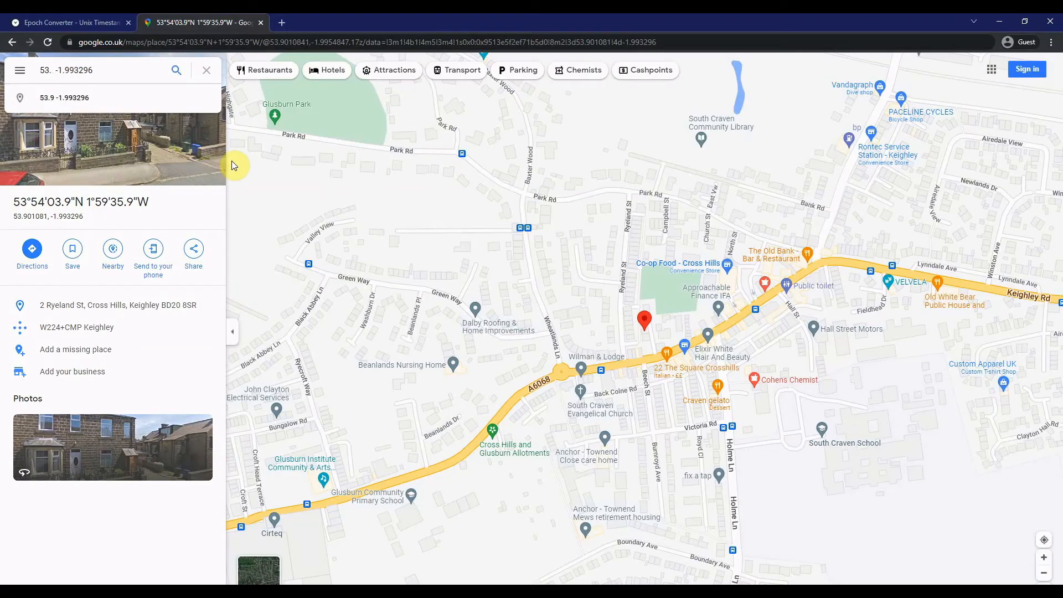
{"action": "key", "text": "alt+Tab"}
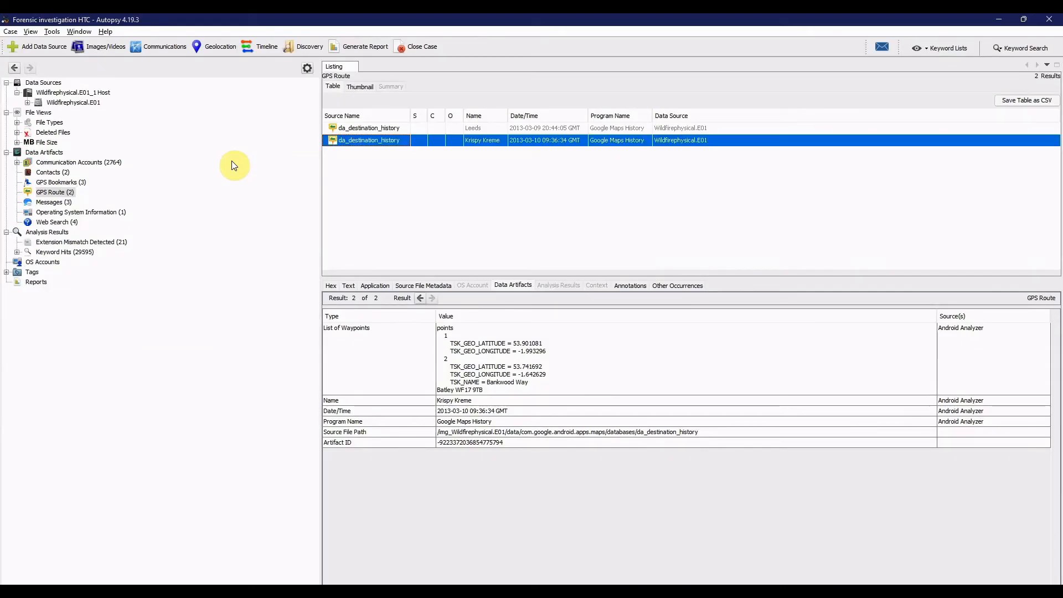
{"action": "key", "text": "alt+Tab"}
{"action": "type", "text": "741"}
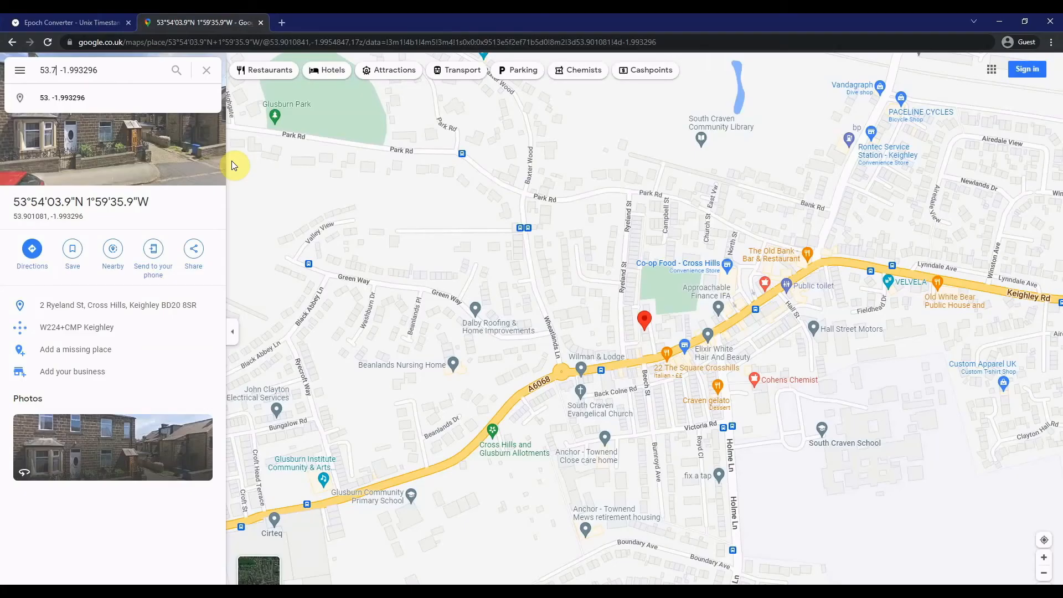
{"action": "type", "text": "692"}
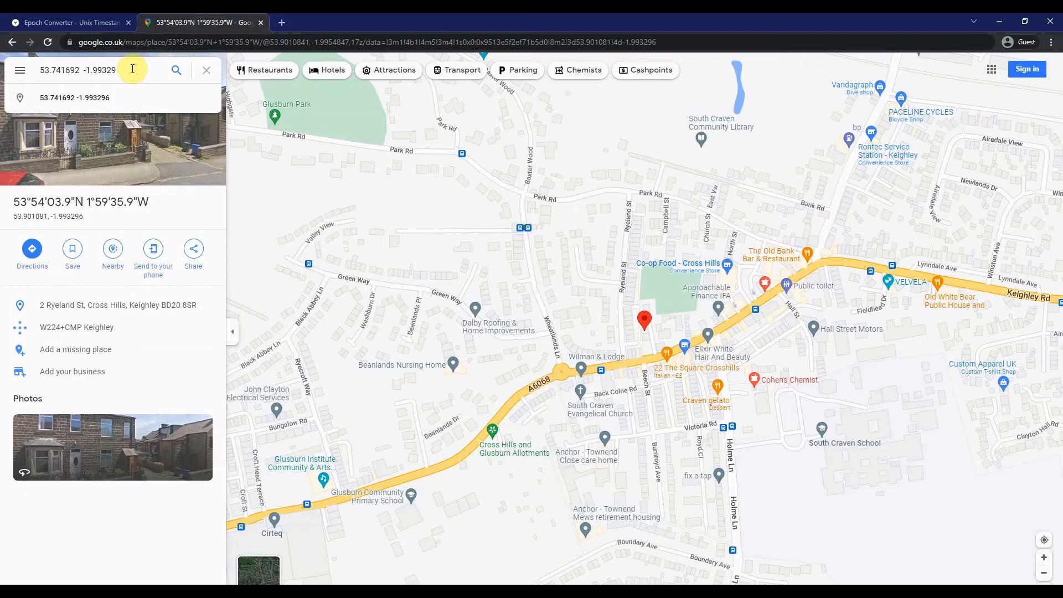
{"action": "key", "text": "alt+Tab"}
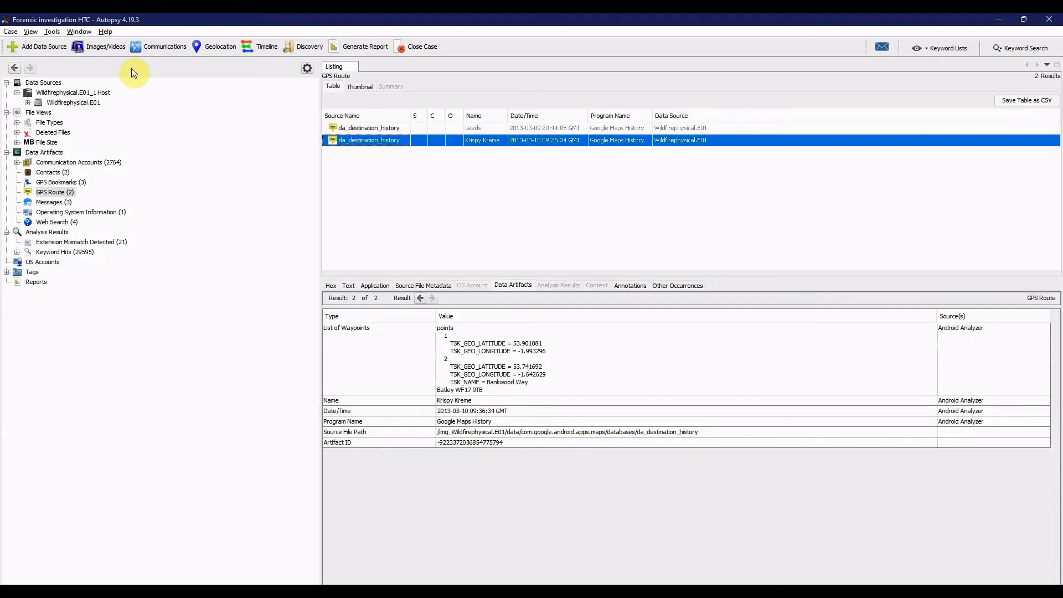
{"action": "key", "text": "alt+Tab"}
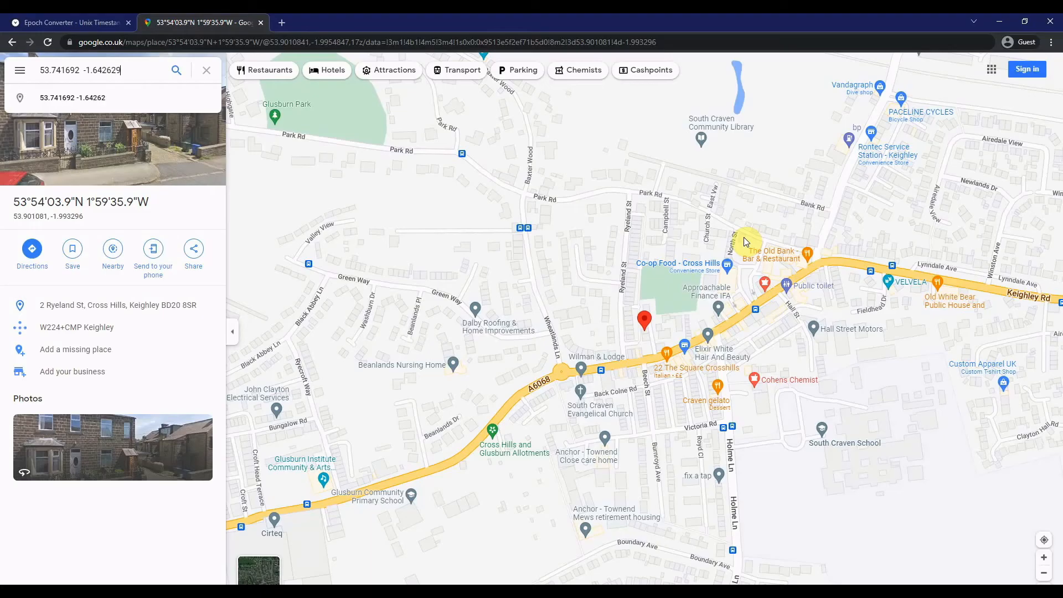
{"action": "key", "text": "Return"}
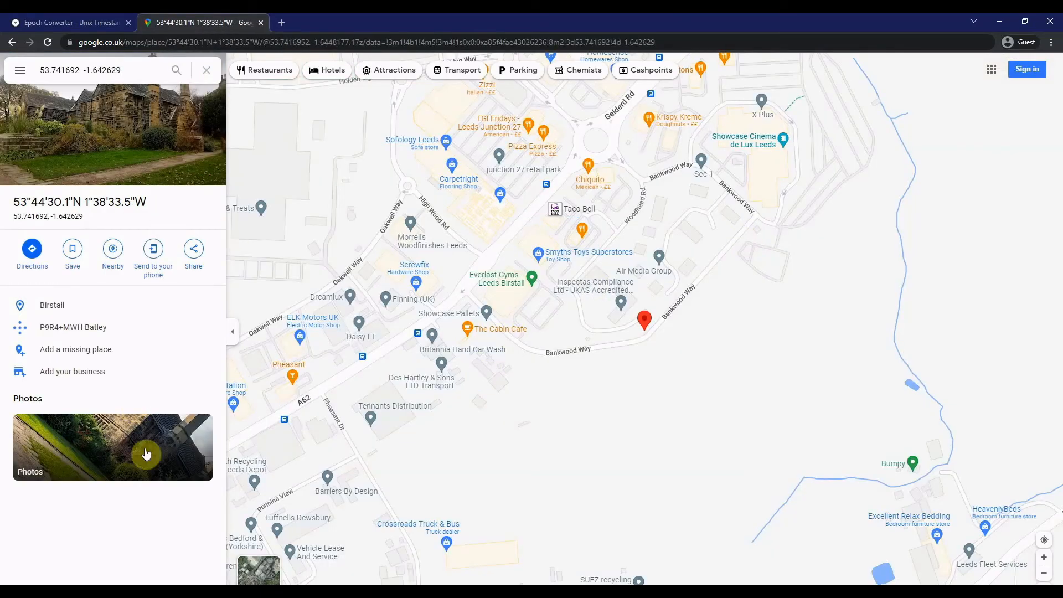
{"action": "left_click", "coordinate": [657, 204]}
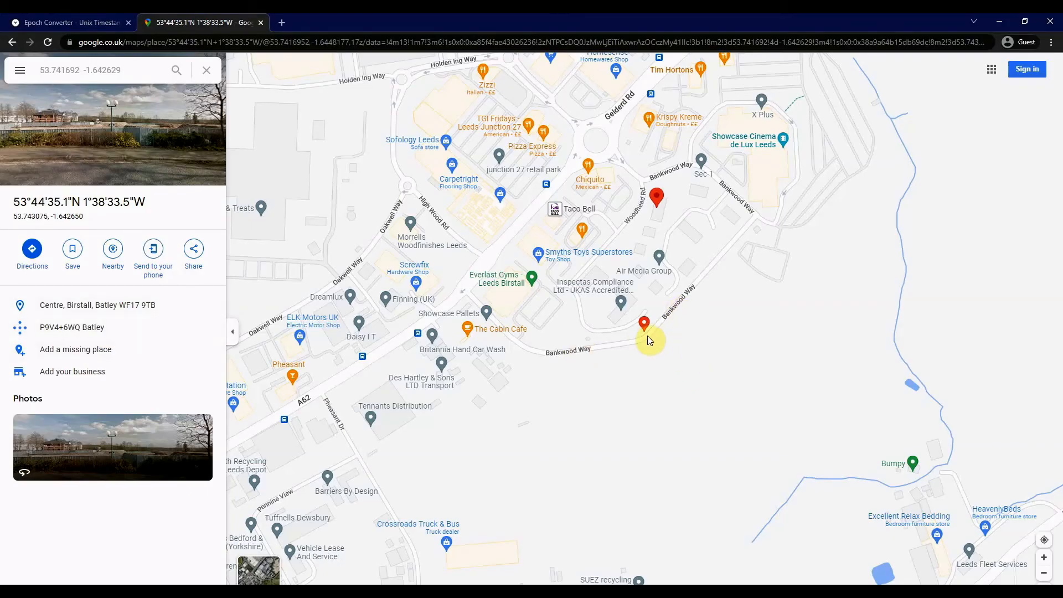
- Return to Autopsy and review the Krispy Kreme route's date, program name and source file path, plus the Leeds route's details
{"action": "key", "text": "alt+Tab"}
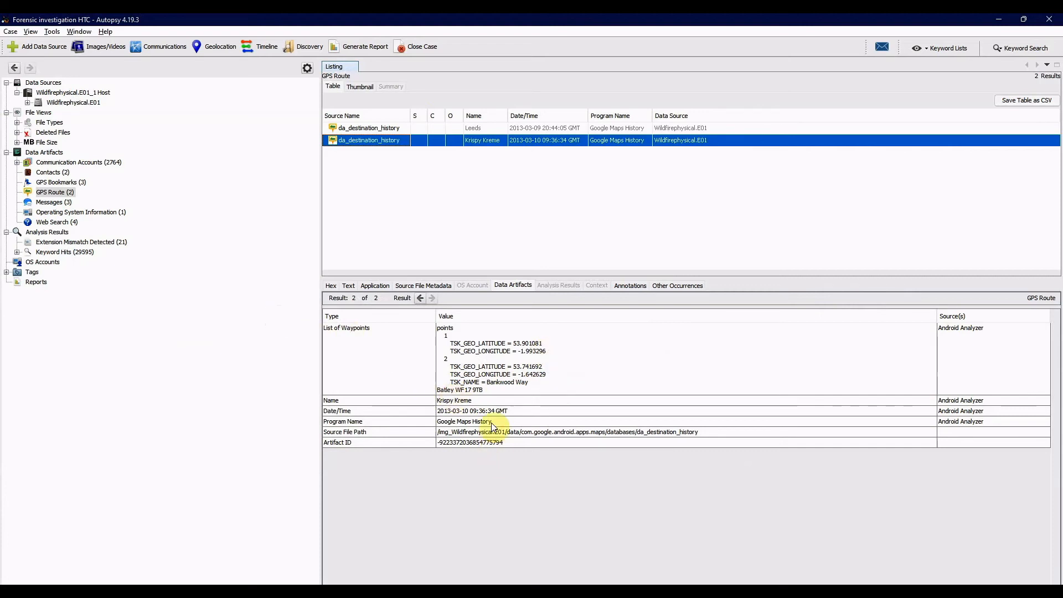
{"action": "left_click", "coordinate": [478, 411]}
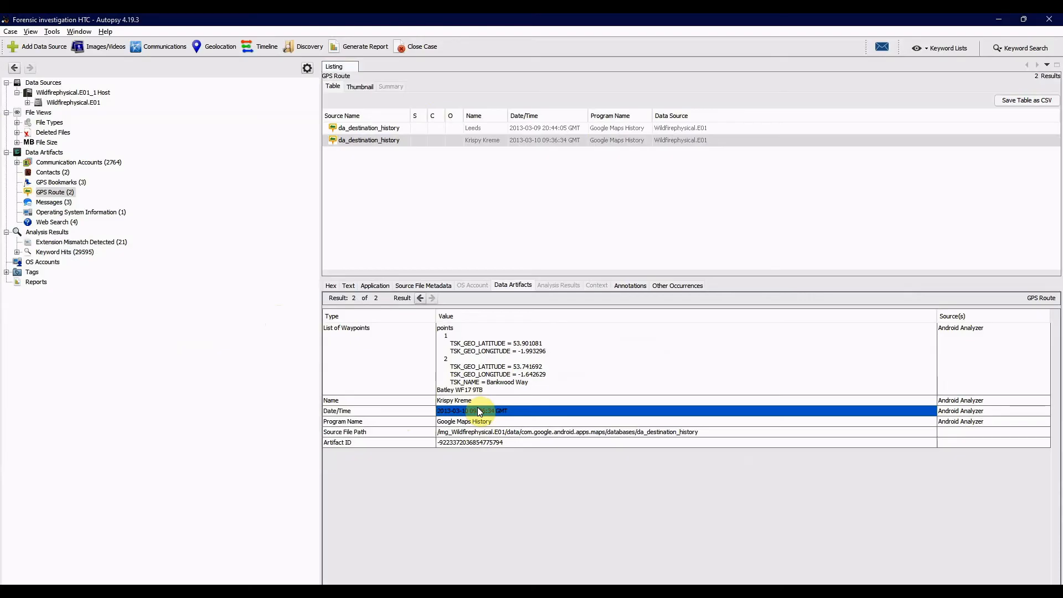
{"action": "left_click", "coordinate": [496, 422]}
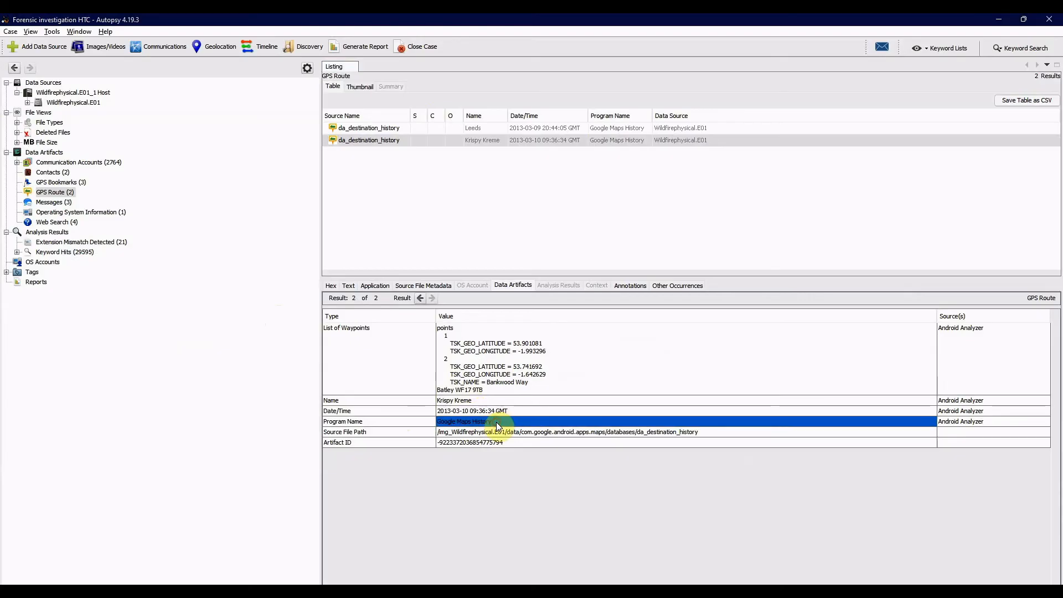
{"action": "left_click", "coordinate": [530, 435]}
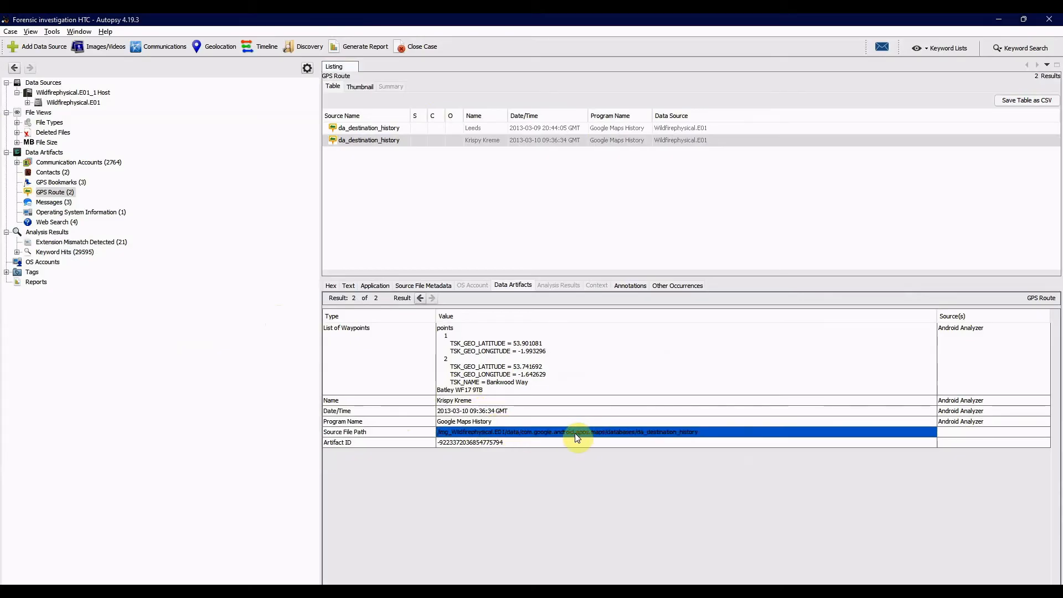
{"action": "left_click", "coordinate": [384, 130]}
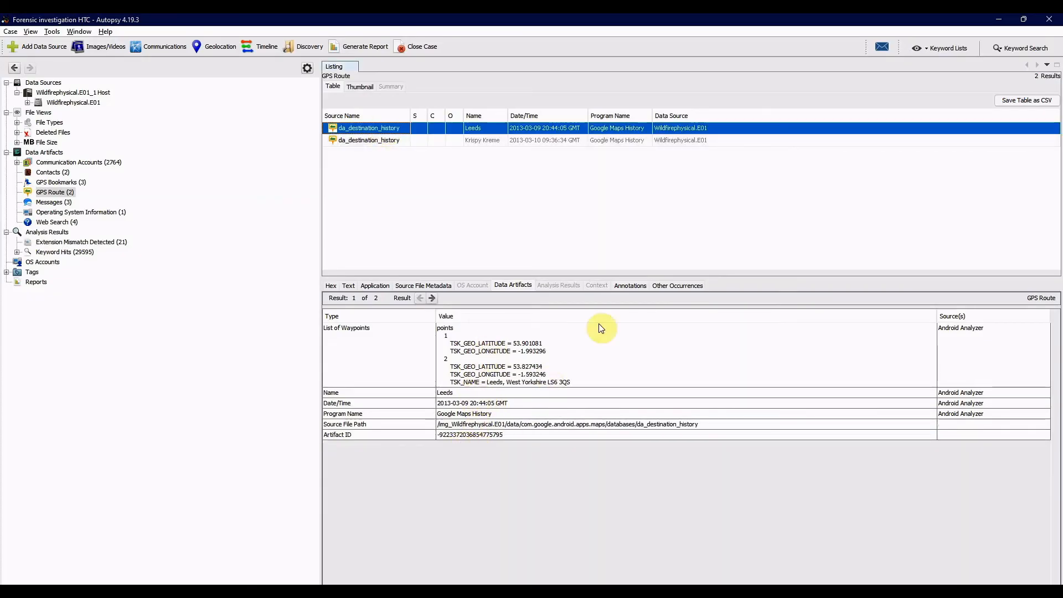
- Extract CachedGeoposition.db from the GPS Bookmarks results to the Desktop, overwriting the existing copy
{"action": "left_click", "coordinate": [71, 182]}
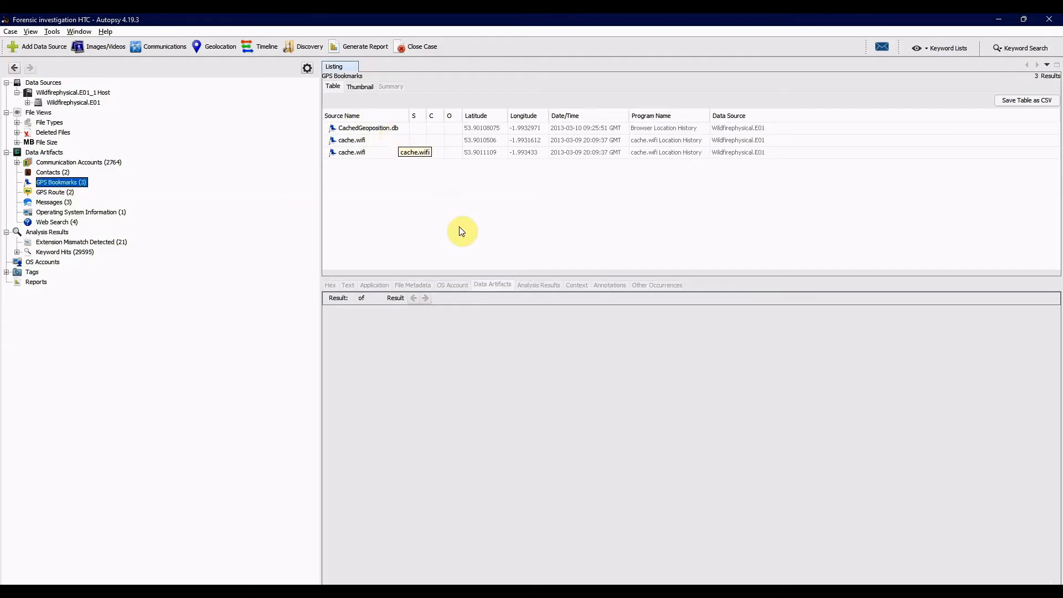
{"action": "left_click", "coordinate": [379, 128]}
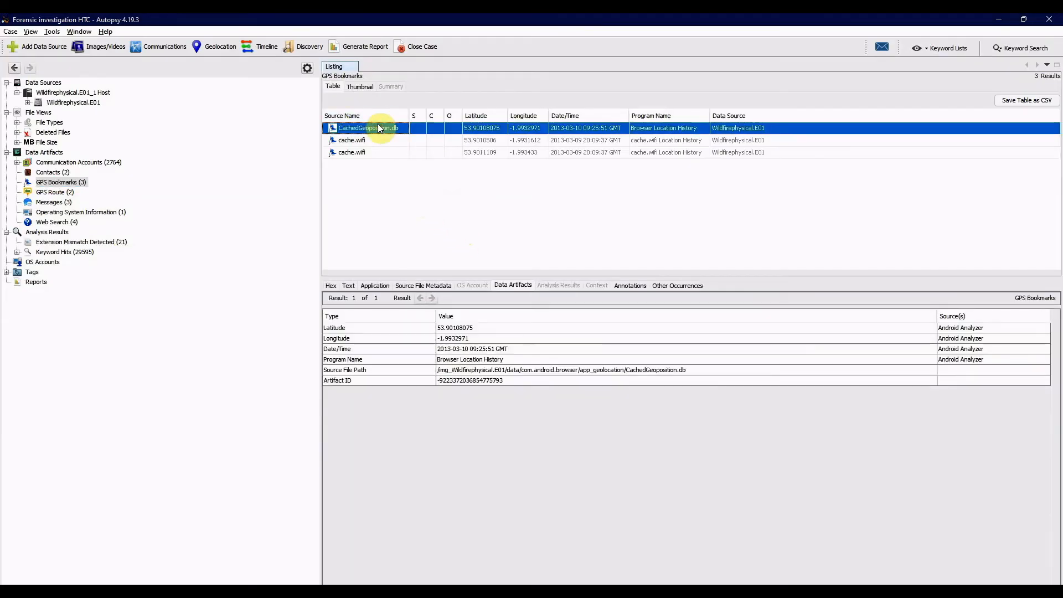
{"action": "right_click", "coordinate": [379, 128]}
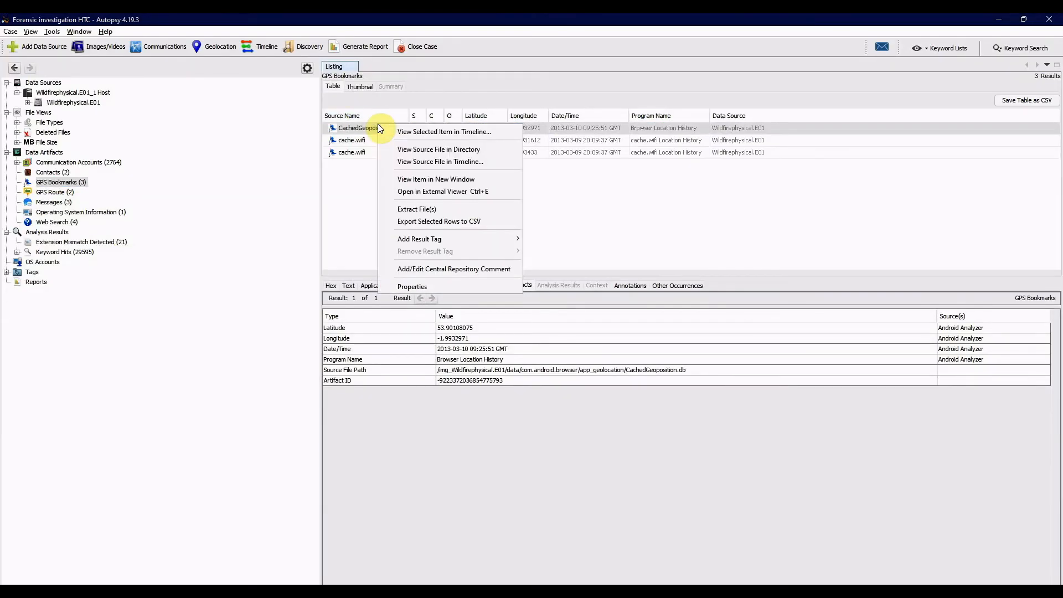
{"action": "left_click", "coordinate": [437, 209]}
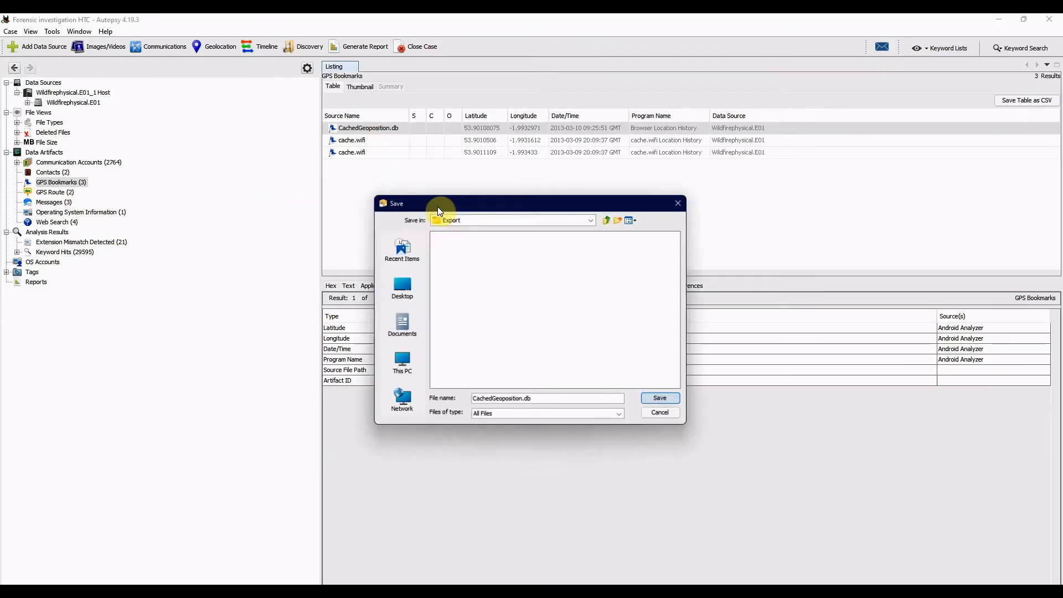
{"action": "left_click", "coordinate": [412, 284]}
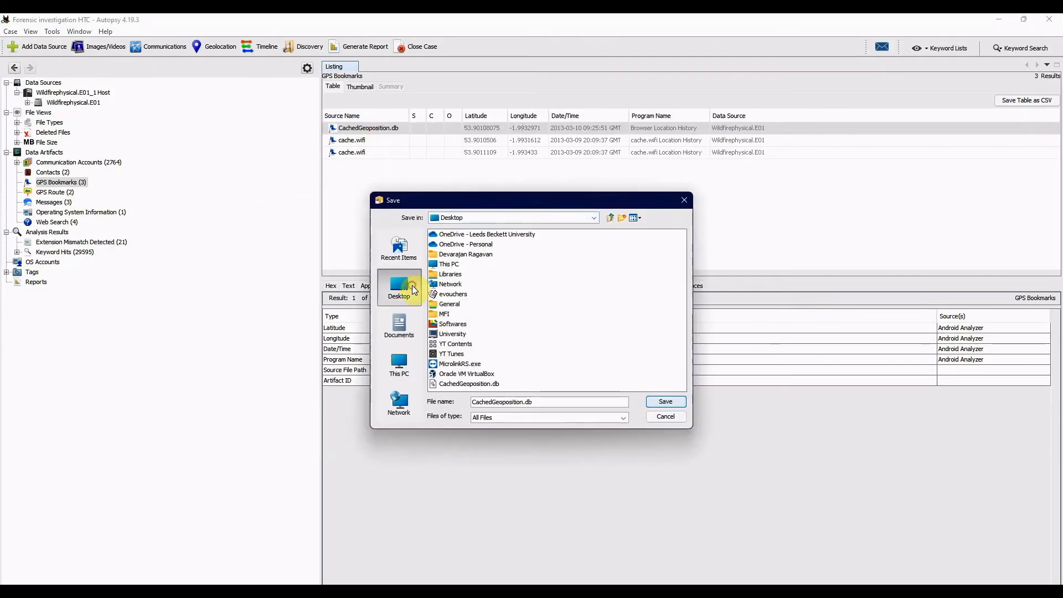
{"action": "left_click", "coordinate": [667, 401]}
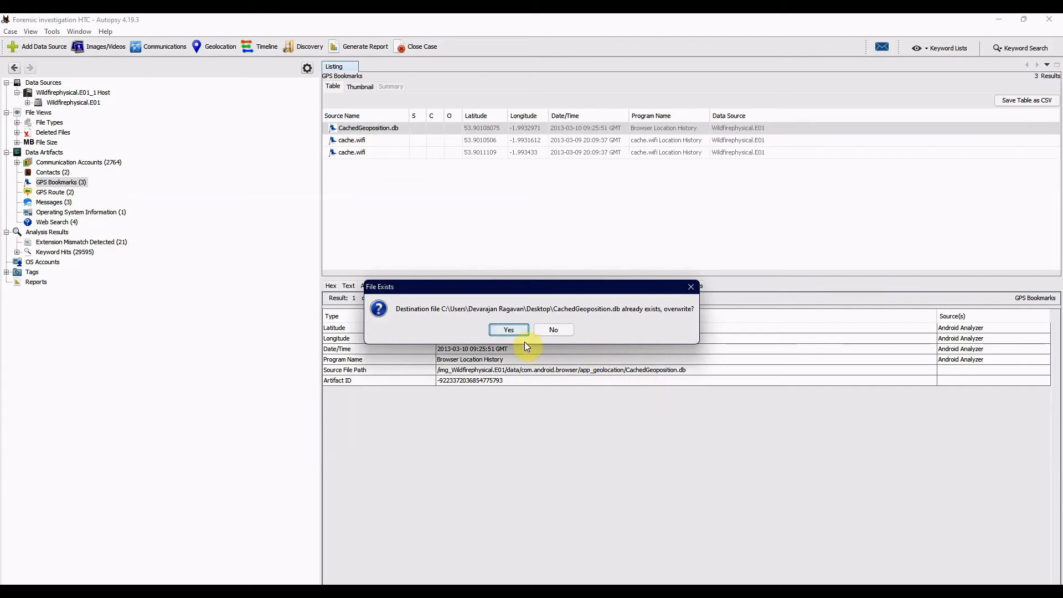
{"action": "left_click", "coordinate": [513, 330]}
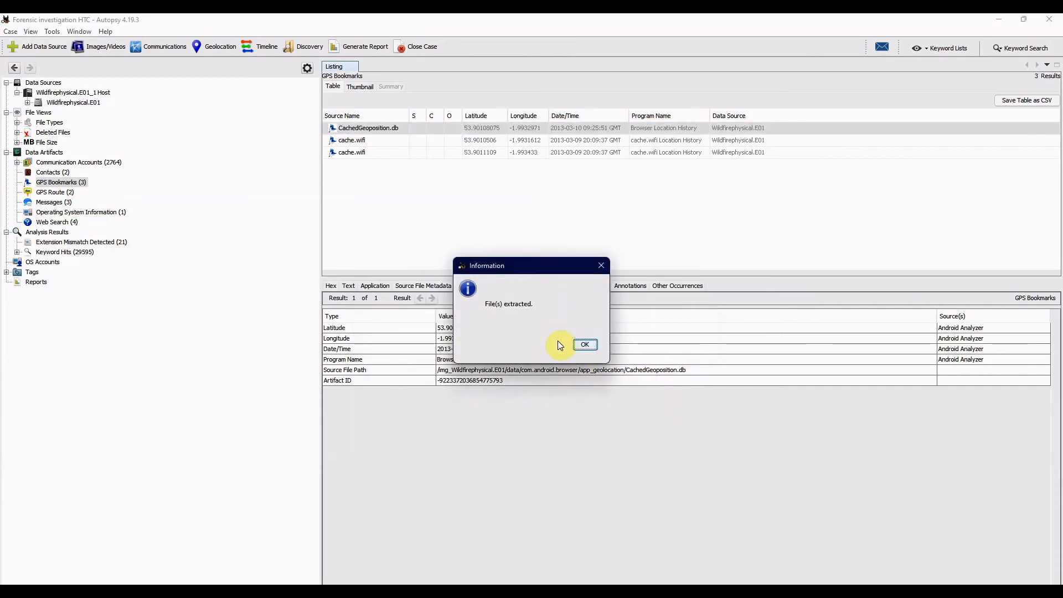
{"action": "left_click", "coordinate": [586, 346]}
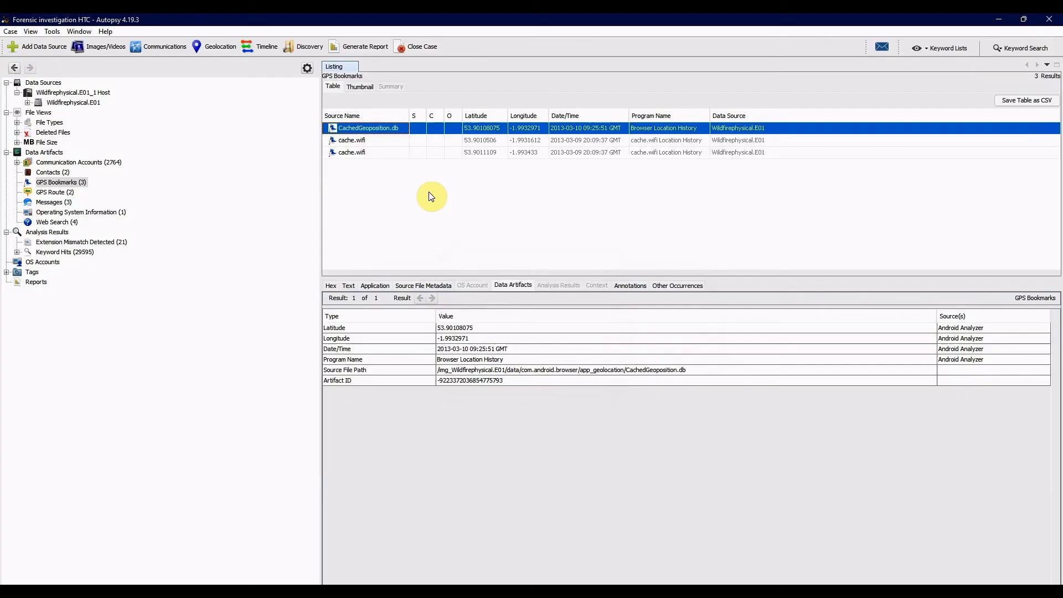
- Switch to DB Browser for SQLite and open CachedGeoposition.db from the Desktop
{"action": "key", "text": "alt+Tab"}
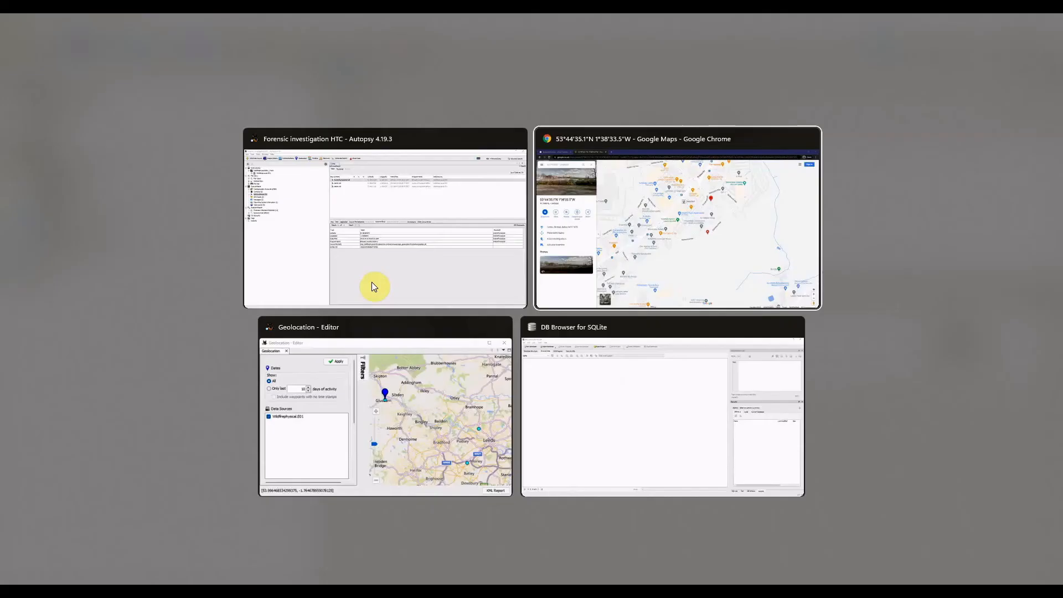
{"action": "key", "text": "alt+Tab"}
{"action": "key", "text": "alt+Tab"}
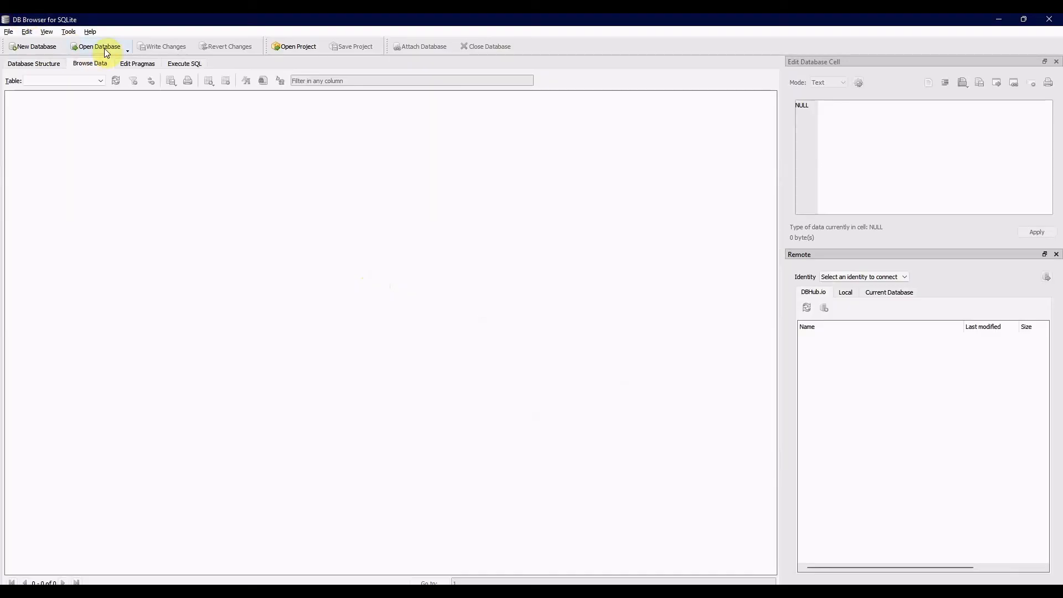
{"action": "left_click", "coordinate": [107, 46]}
{"action": "left_click", "coordinate": [129, 194]}
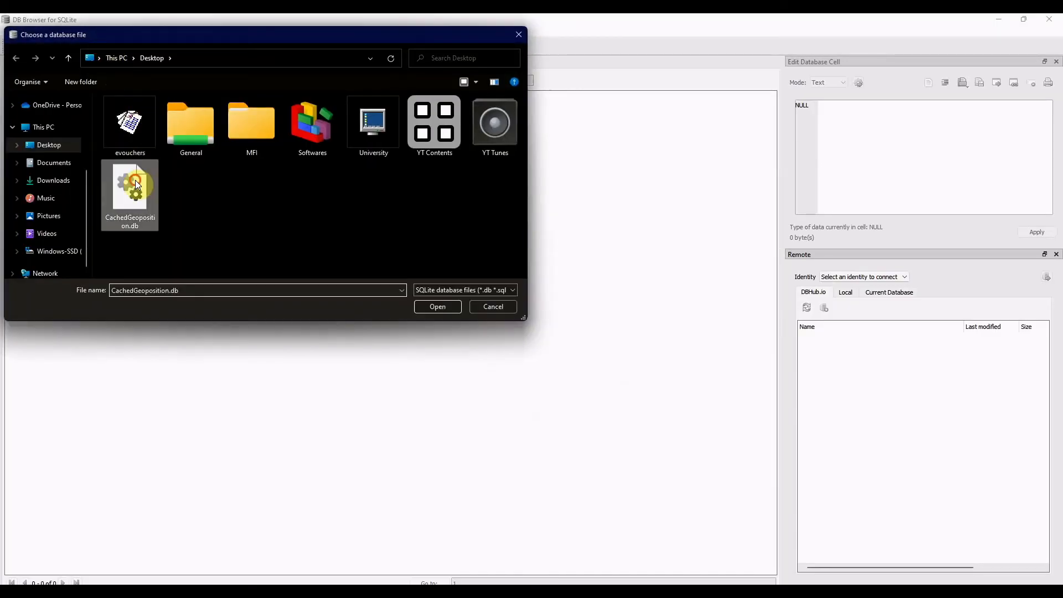
{"action": "left_click", "coordinate": [449, 306]}
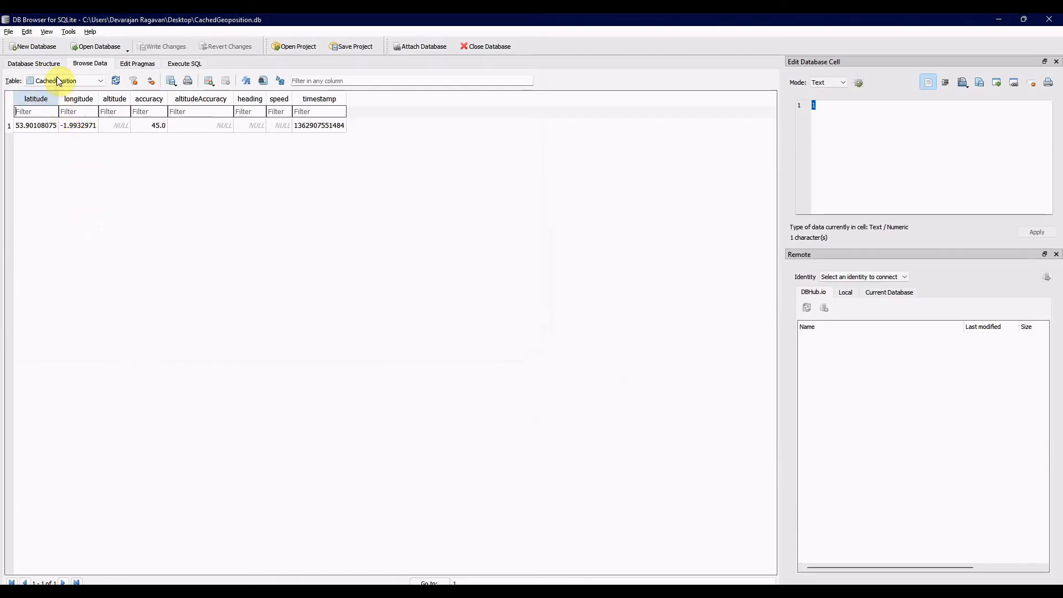
- Examine the CachedPosition table's latitude and longitude values with widened columns and compare them with the GPS bookmark in Autopsy
{"action": "left_click", "coordinate": [94, 81]}
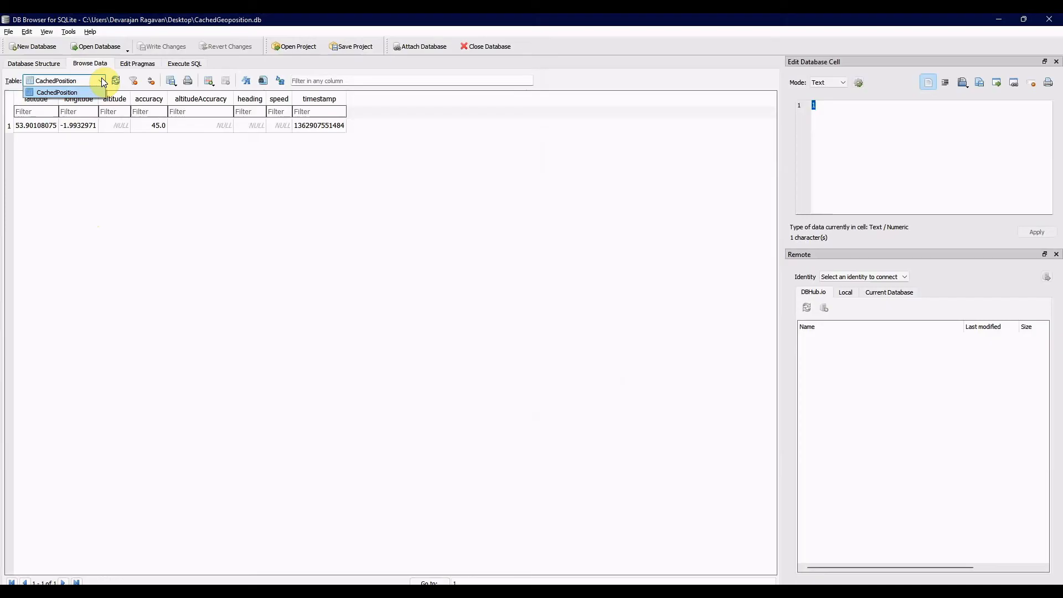
{"action": "left_click", "coordinate": [101, 78]}
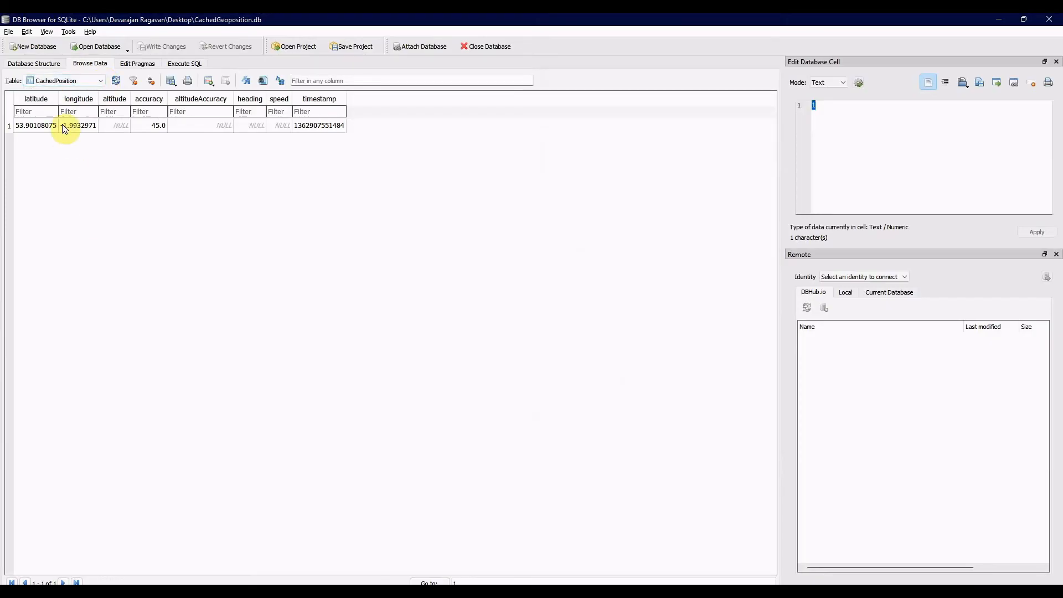
{"action": "left_click_drag", "start_coordinate": [58, 98], "coordinate": [134, 95]}
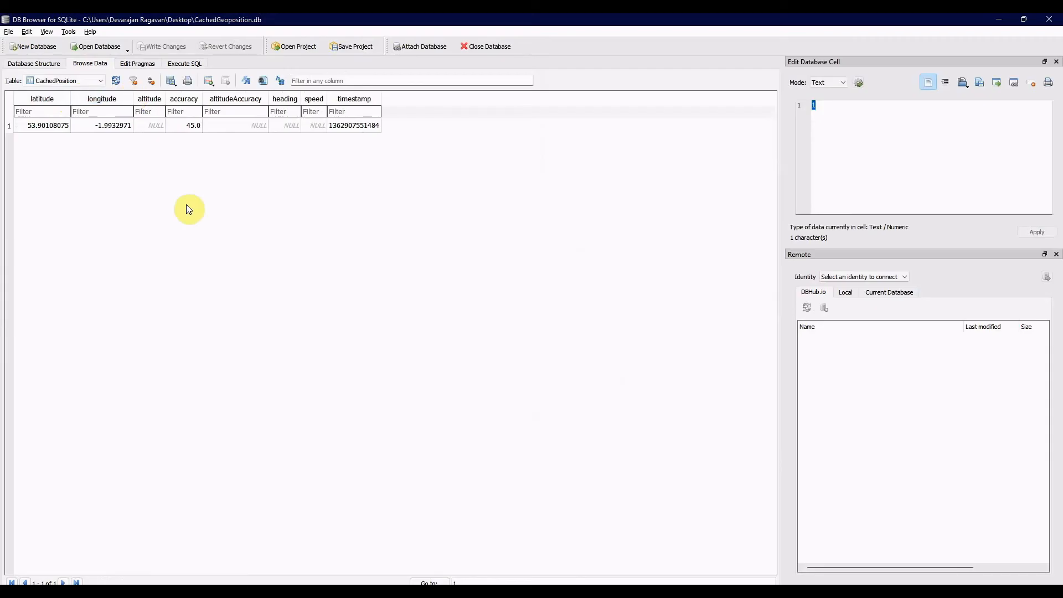
{"action": "left_click", "coordinate": [52, 126]}
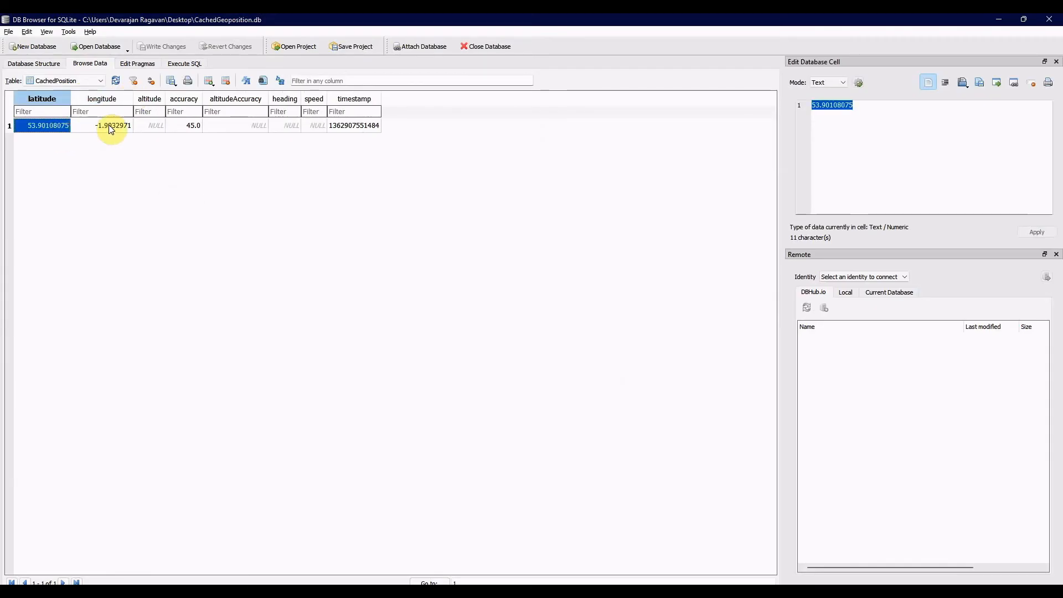
{"action": "left_click", "coordinate": [112, 125]}
{"action": "key", "text": "alt+Tab"}
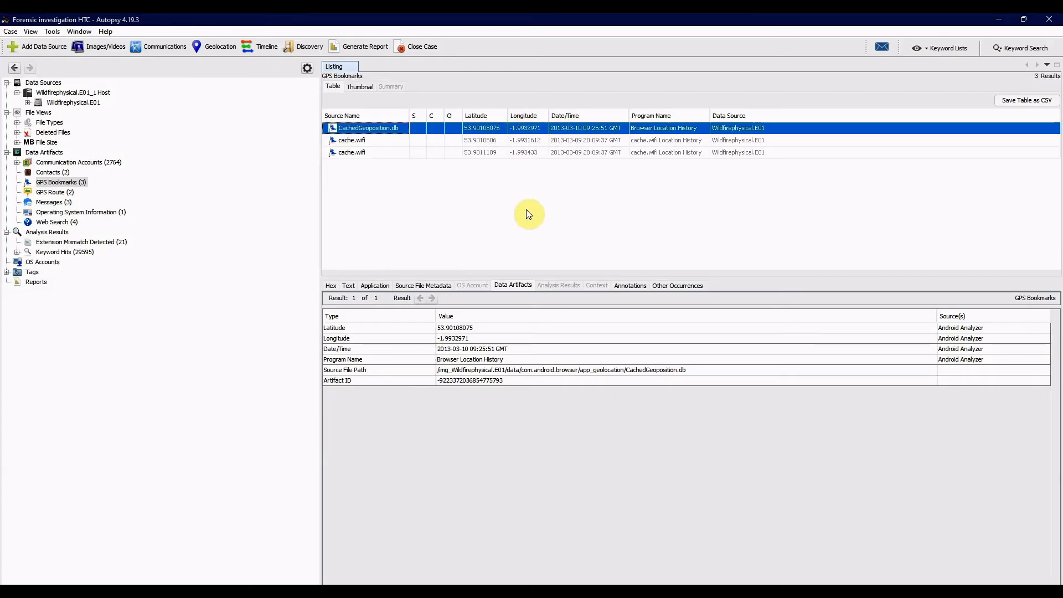
- Switch to Google Maps and clear the previous waypoint search
{"action": "key", "text": "alt+Tab"}
{"action": "key", "text": "alt+Tab"}
{"action": "key", "text": "alt+Tab"}
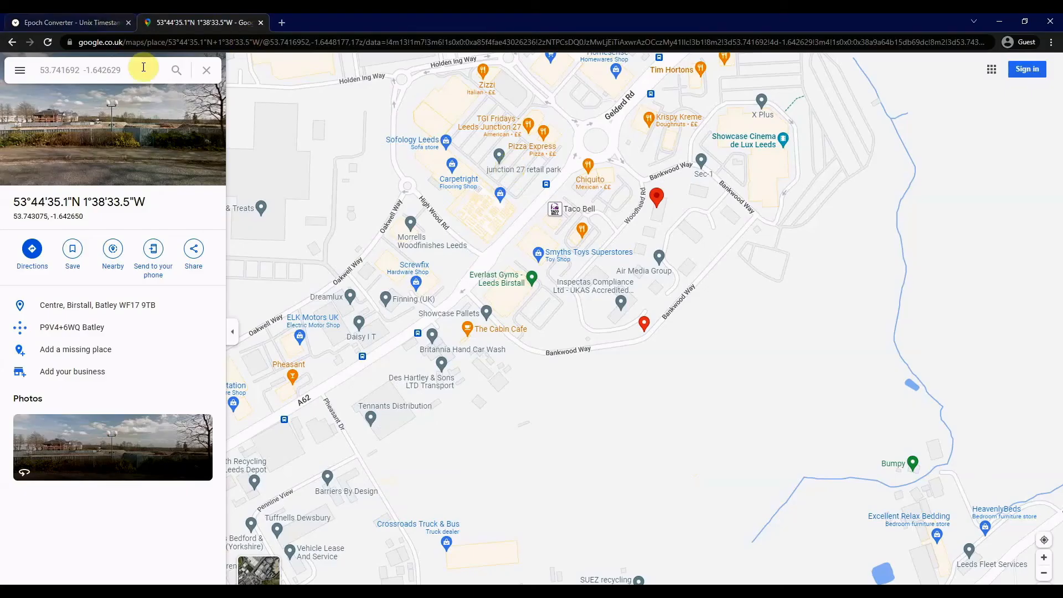
{"action": "left_click", "coordinate": [215, 72]}
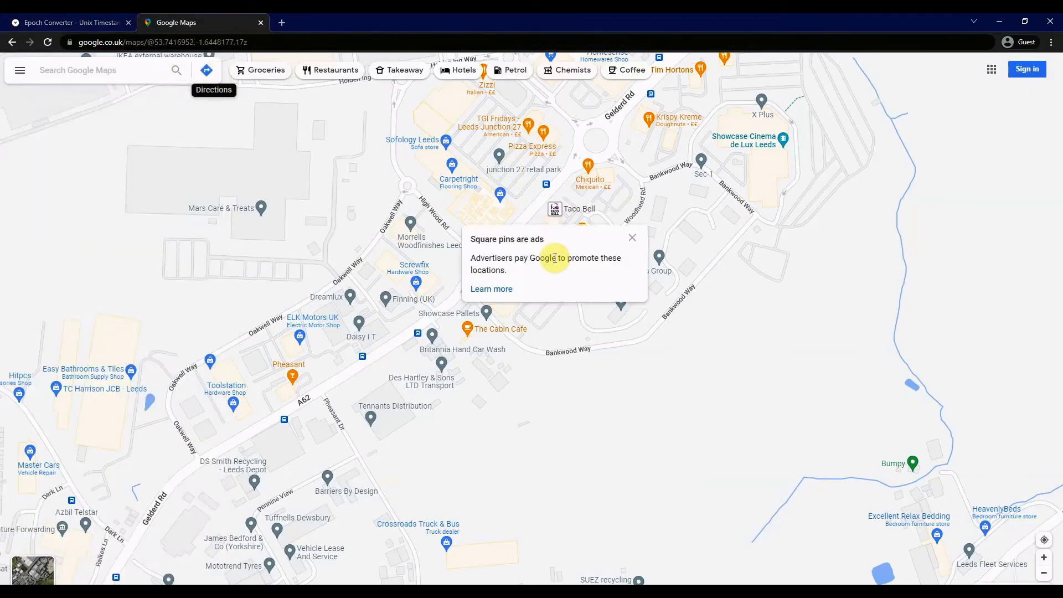
- Copy the latitude value from the CachedPosition table in DB Browser for SQLite and return to Google Maps
{"action": "key", "text": "alt+Tab"}
{"action": "left_click", "coordinate": [49, 124]}
{"action": "right_click", "coordinate": [50, 125]}
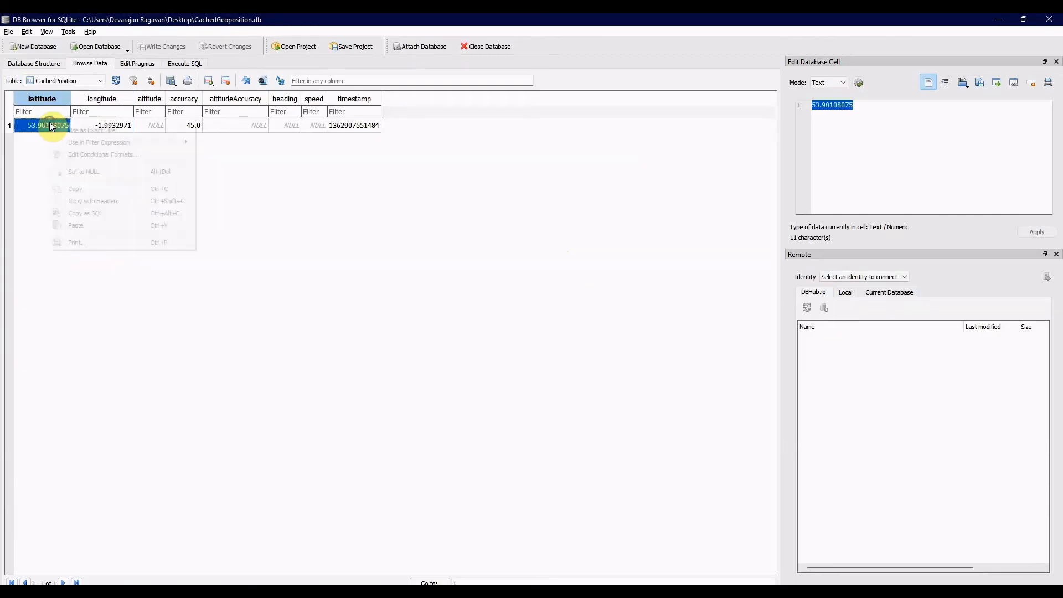
{"action": "left_click", "coordinate": [80, 188]}
{"action": "key", "text": "alt+Tab"}
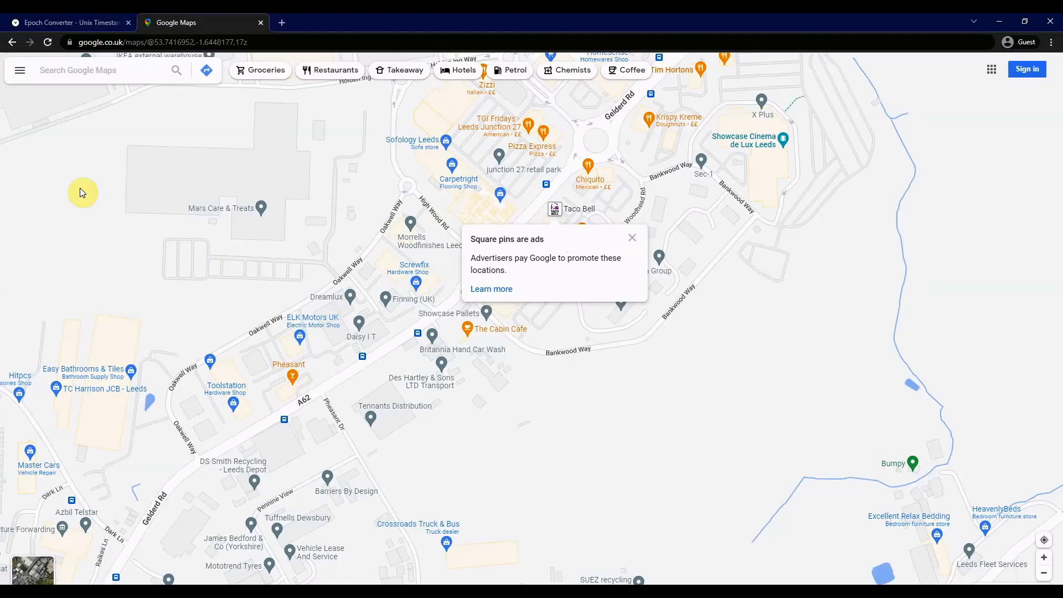
{"action": "left_click", "coordinate": [75, 69]}
{"action": "type", "text": "53.90108075"}
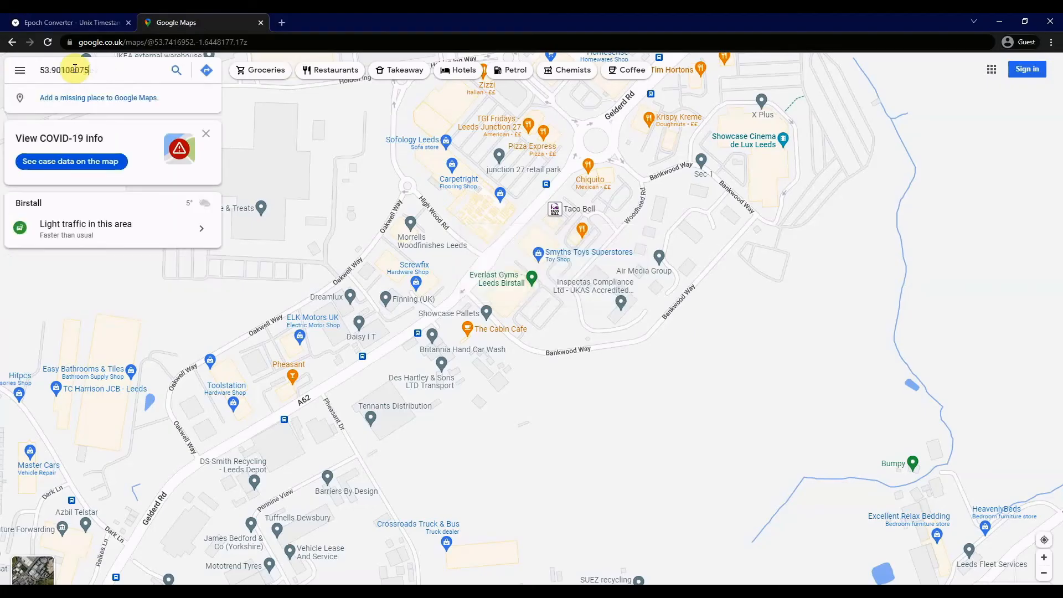
{"action": "key", "text": "alt+Tab"}
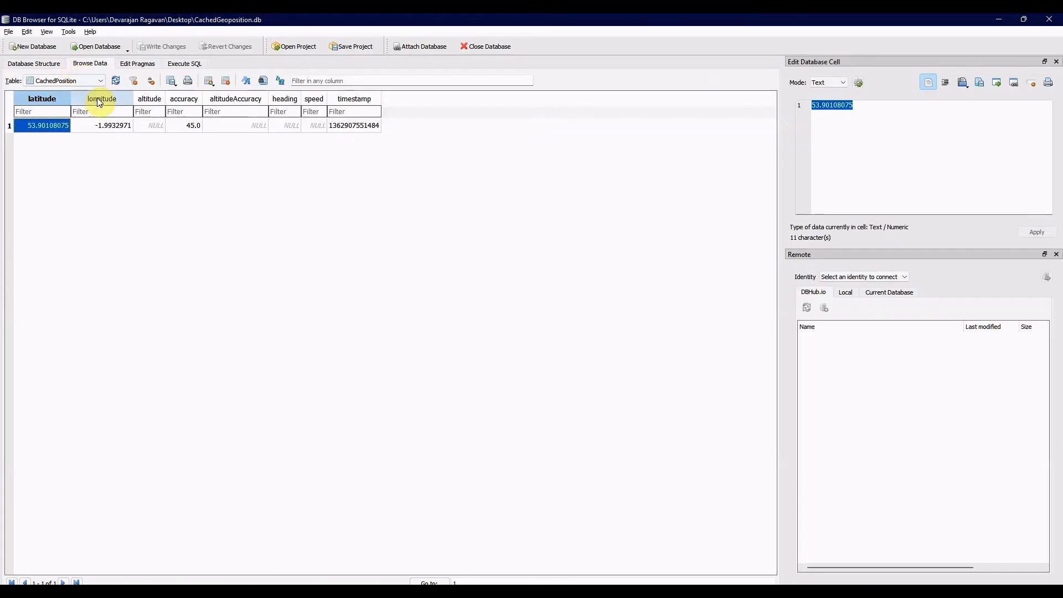
{"action": "left_click", "coordinate": [105, 125]}
{"action": "right_click", "coordinate": [105, 125]}
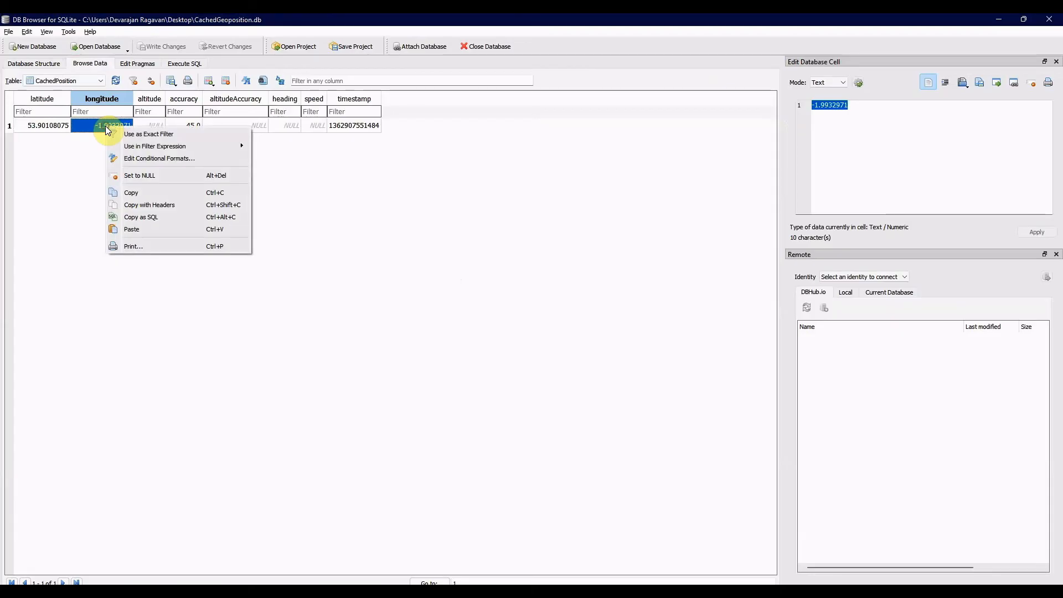
{"action": "left_click", "coordinate": [141, 190]}
{"action": "key", "text": "alt+Tab"}
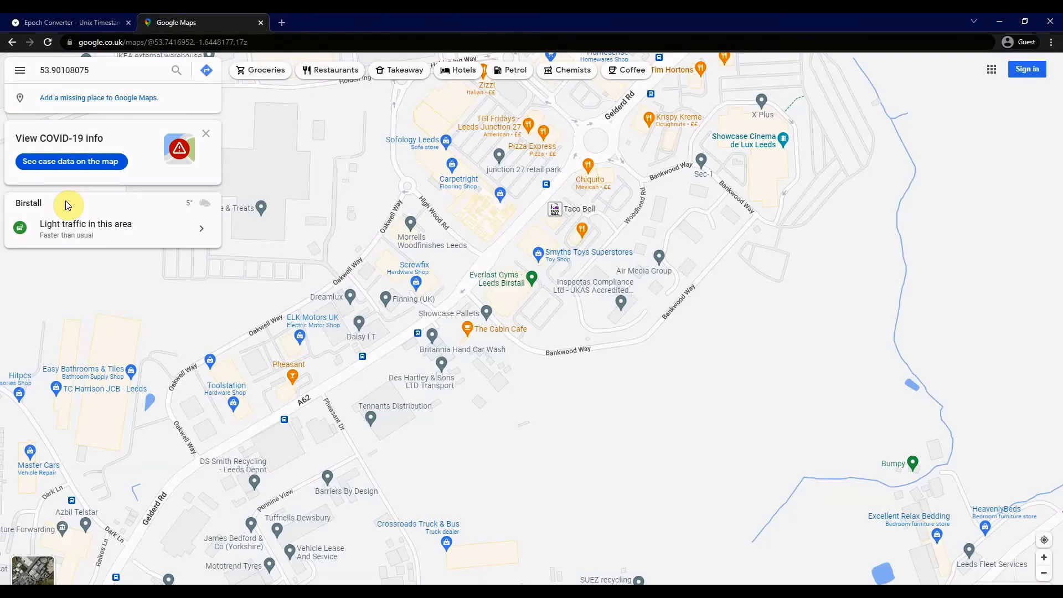
{"action": "key", "text": "ctrl+v"}
{"action": "key", "text": "Return"}
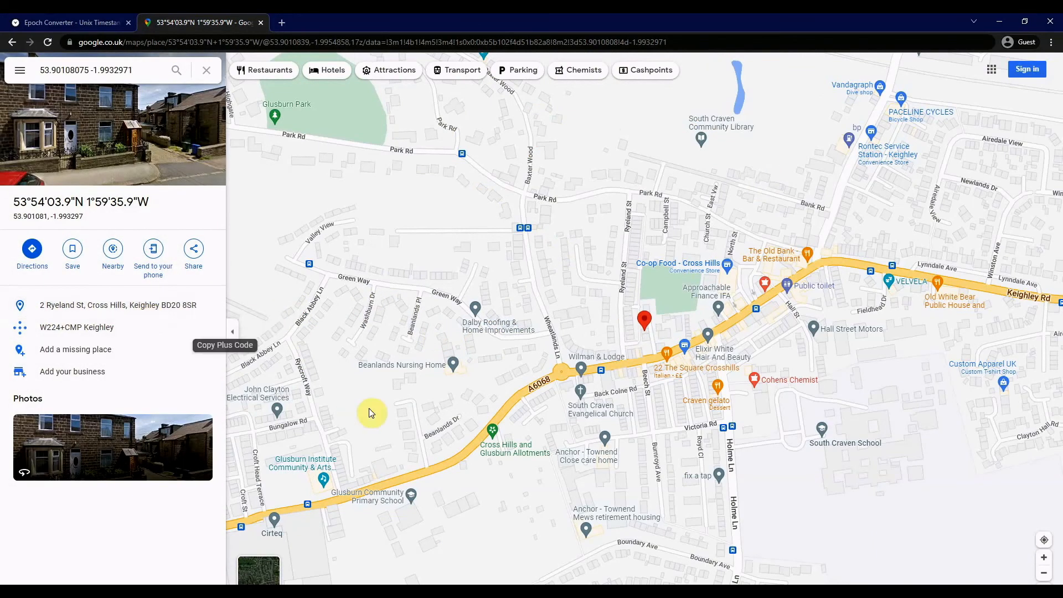
- Switch to Autopsy and examine the waypoints of the Leeds entry under GPS Route
{"action": "key", "text": "alt+Tab"}
{"action": "key", "text": "alt+Tab"}
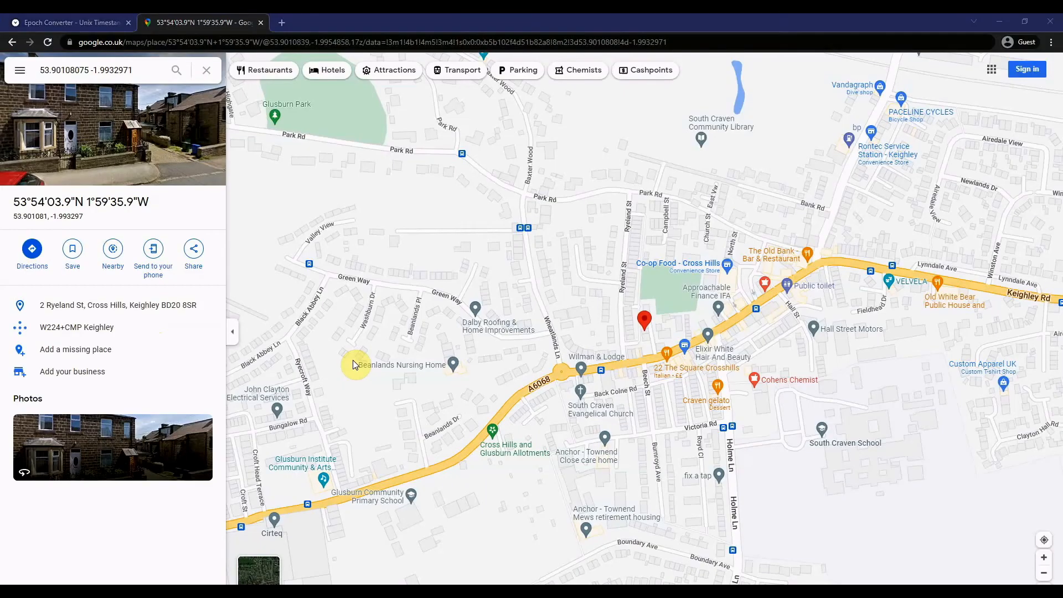
{"action": "key", "text": "alt+Tab"}
{"action": "left_click", "coordinate": [55, 192]}
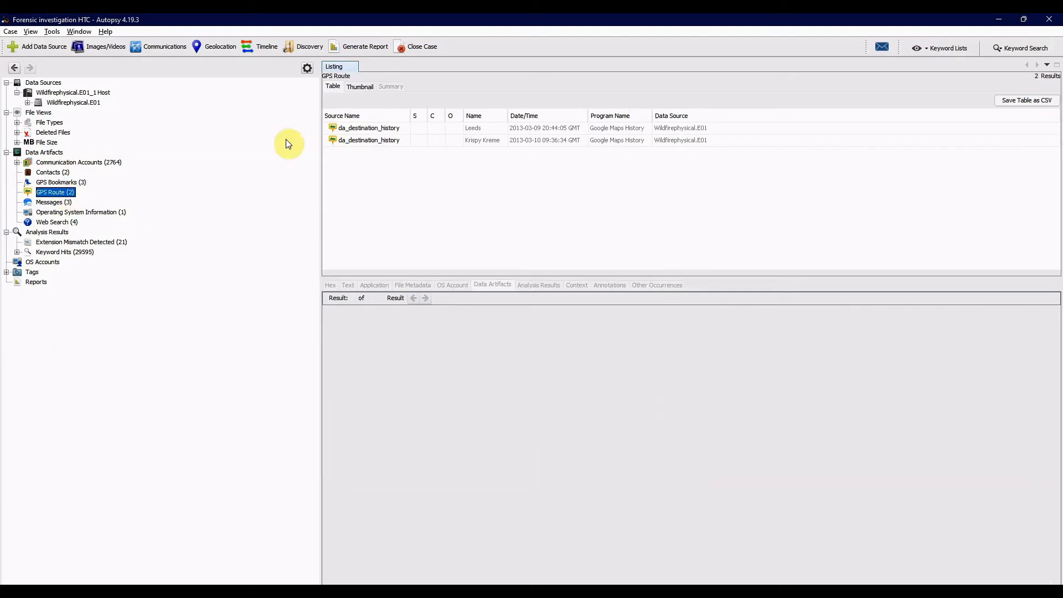
{"action": "left_click", "coordinate": [384, 127]}
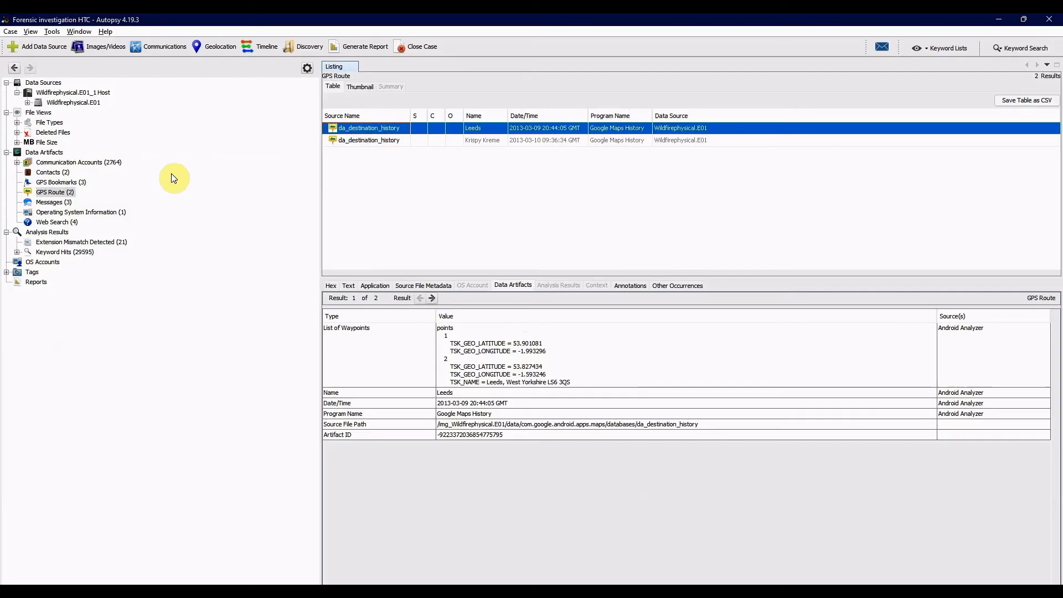
- Open Autopsy's geolocation map, inspect the waypoint near Glusburn, and compare it with the Krispy Kreme GPS route
{"action": "left_click", "coordinate": [217, 46]}
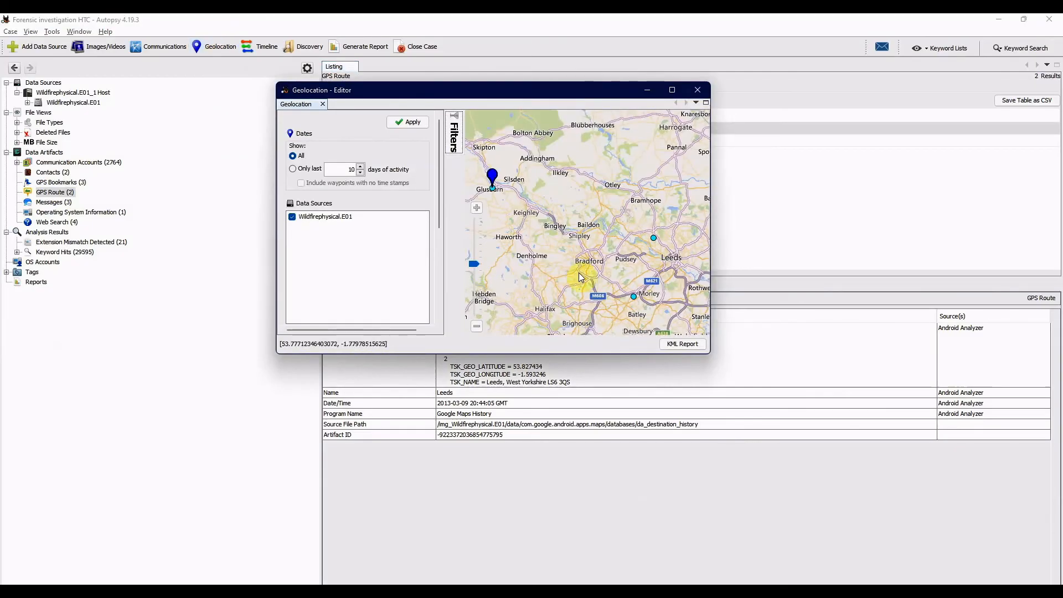
{"action": "left_click", "coordinate": [494, 176]}
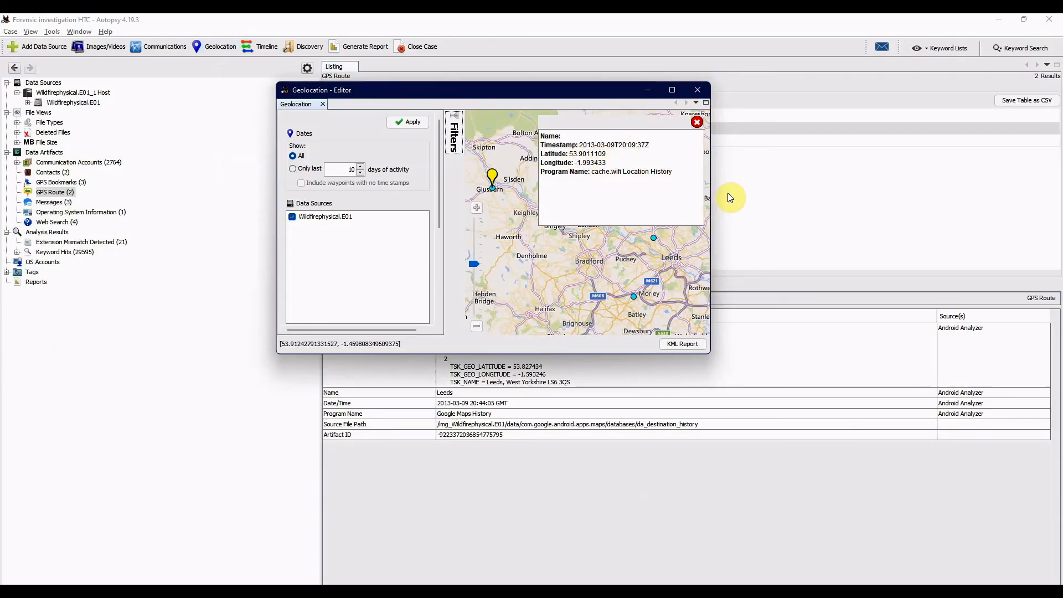
{"action": "left_click", "coordinate": [719, 470]}
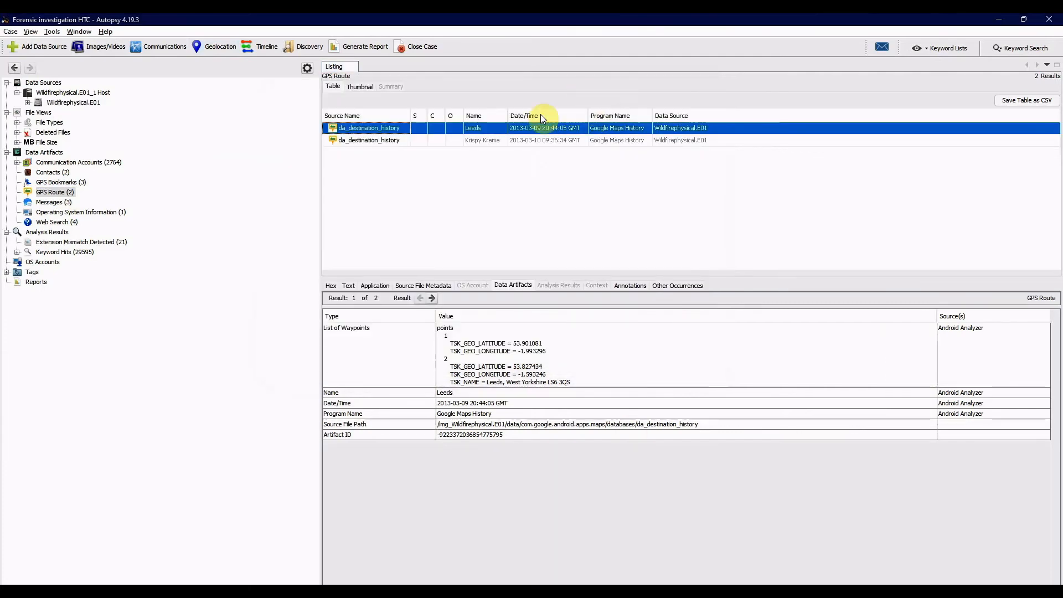
{"action": "left_click", "coordinate": [523, 141]}
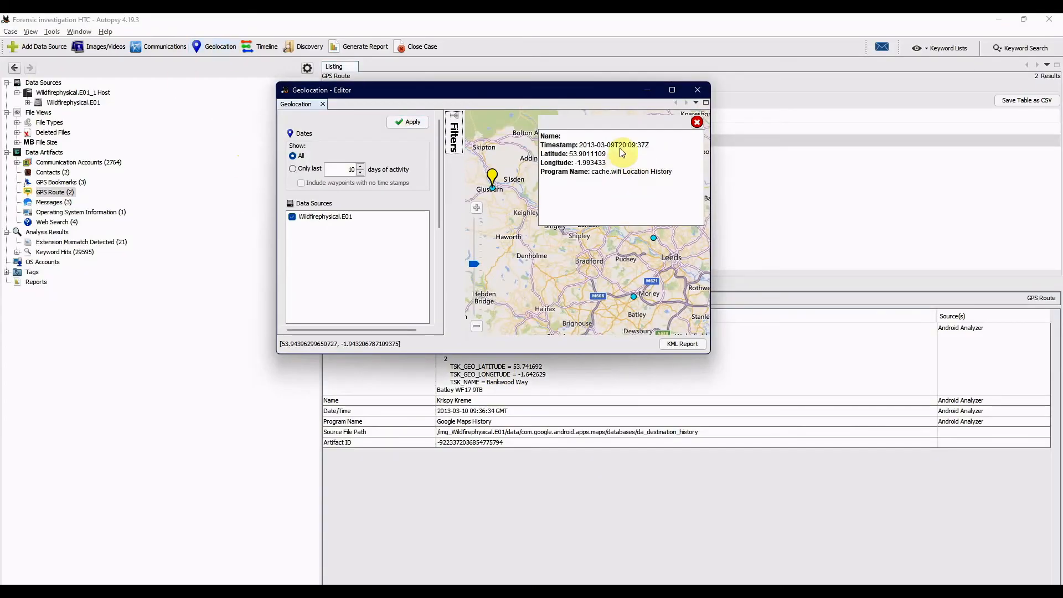
{"action": "left_click", "coordinate": [862, 180]}
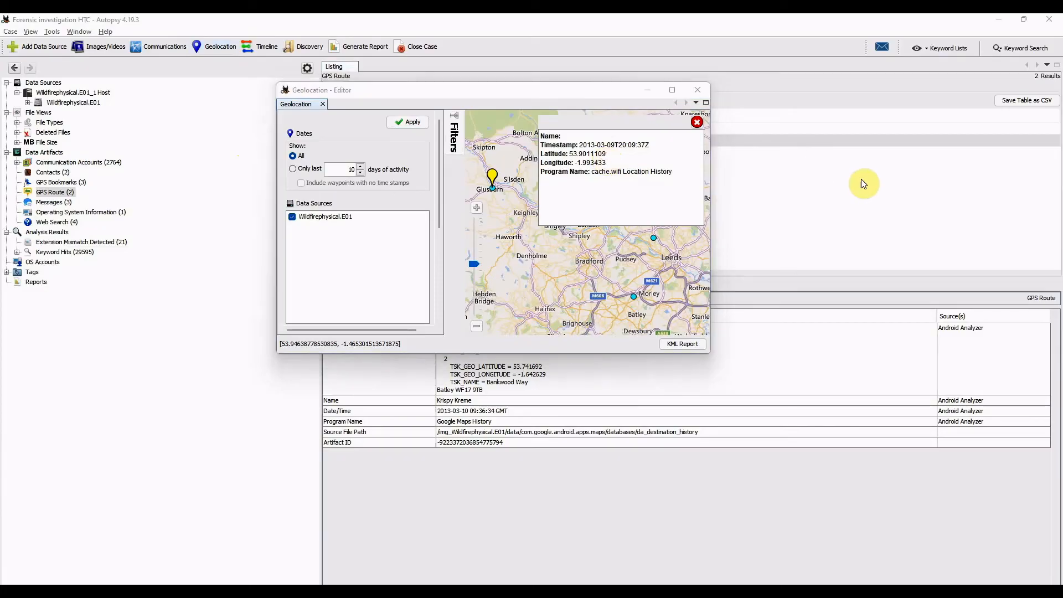
- Switch to Google Maps, clear the previous coordinate search, and check the waypoint details in Autopsy's Geolocation window
{"action": "key", "text": "alt+Tab"}
{"action": "key", "text": "alt+Tab"}
{"action": "key", "text": "alt+Tab"}
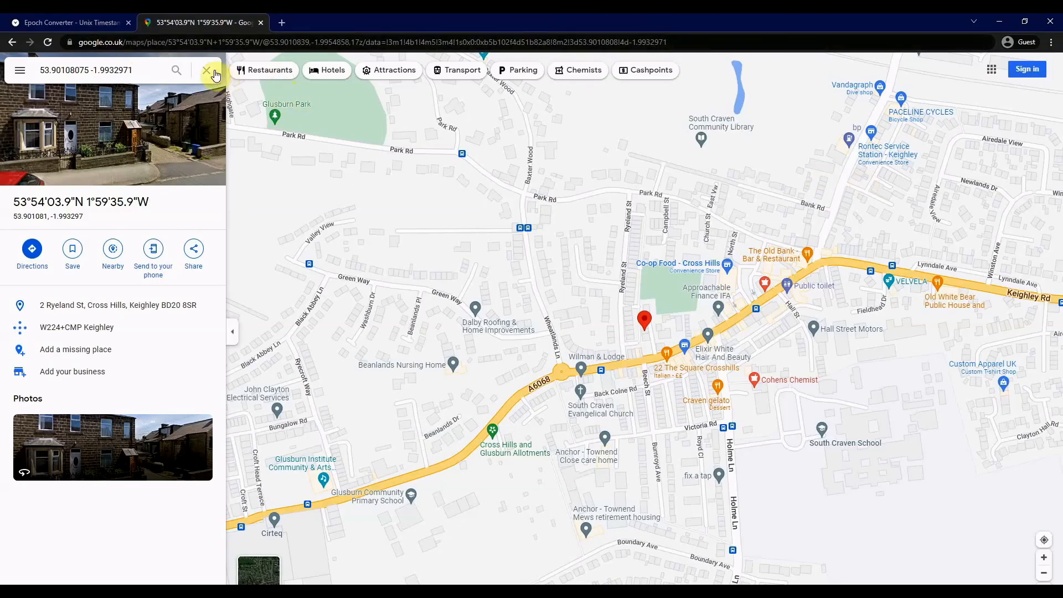
{"action": "left_click", "coordinate": [206, 71]}
{"action": "key", "text": "alt+Tab"}
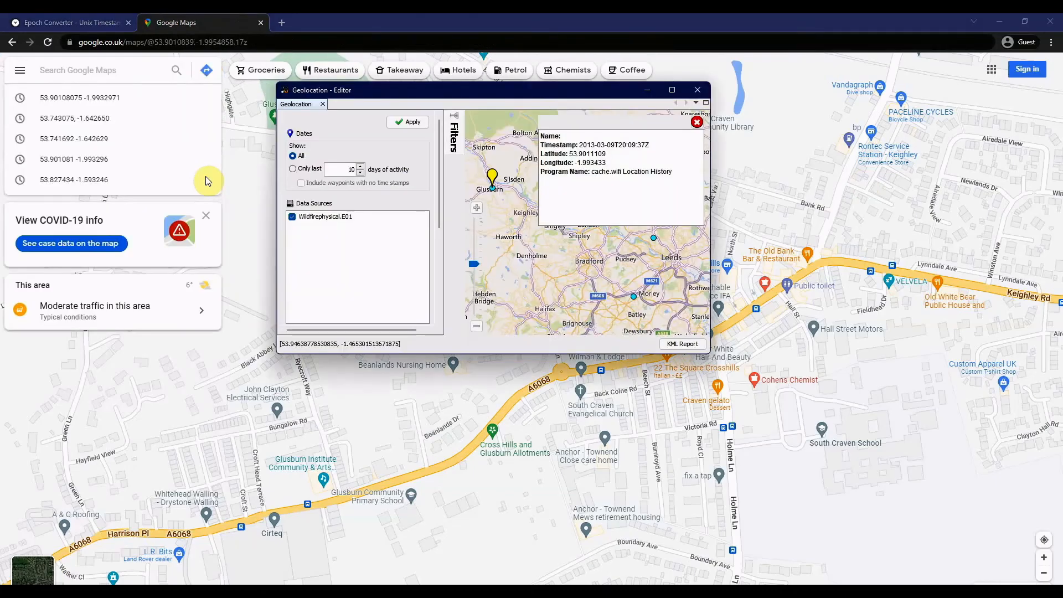
{"action": "left_click", "coordinate": [58, 68]}
{"action": "key", "text": "alt+Tab"}
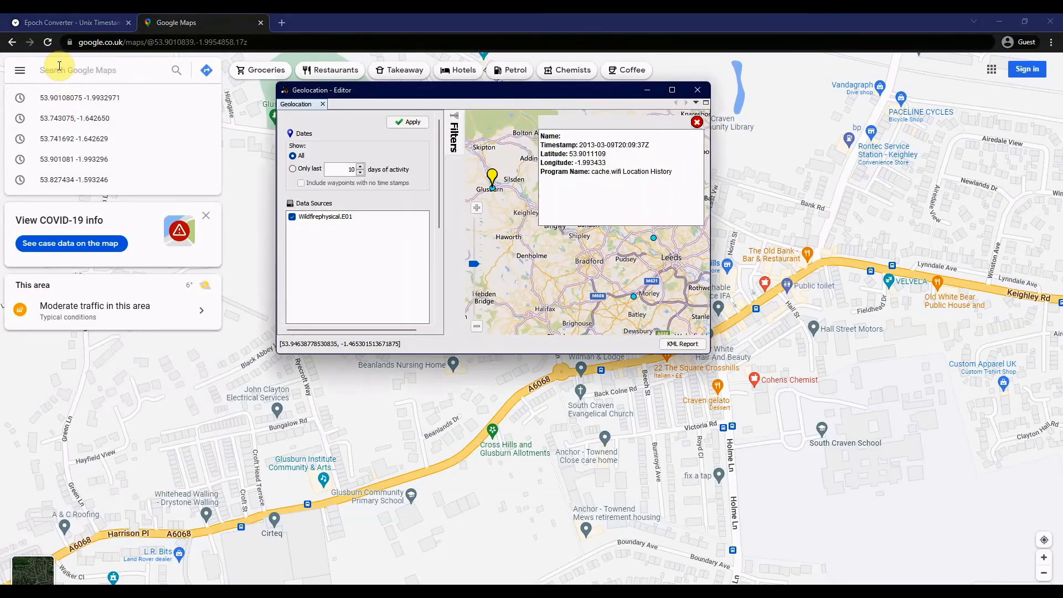
- Enter the waypoint's latitude, 53.9011109, in the Google Maps search, checking it against the Geolocation window
{"action": "left_click", "coordinate": [59, 66]}
{"action": "type", "text": "5"}
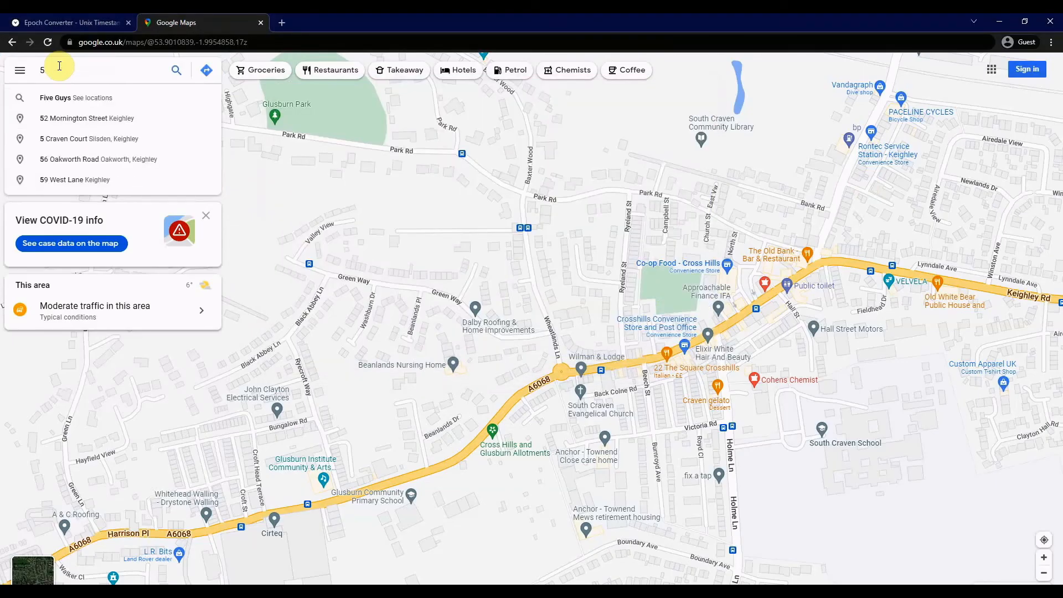
{"action": "type", "text": "3."}
{"action": "key", "text": "alt+Tab"}
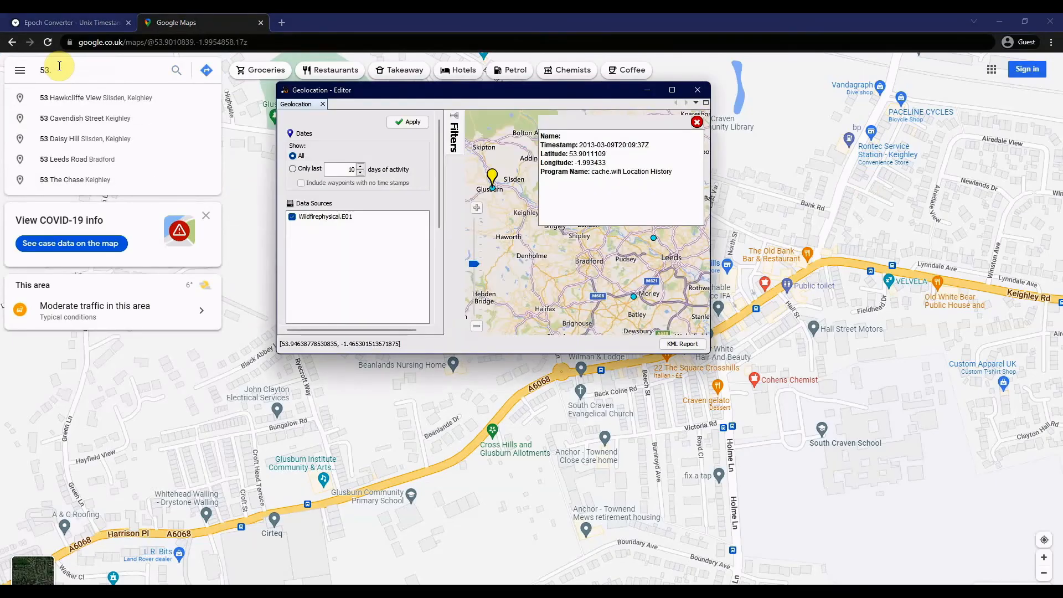
{"action": "key", "text": "alt+Tab"}
{"action": "type", "text": "9"}
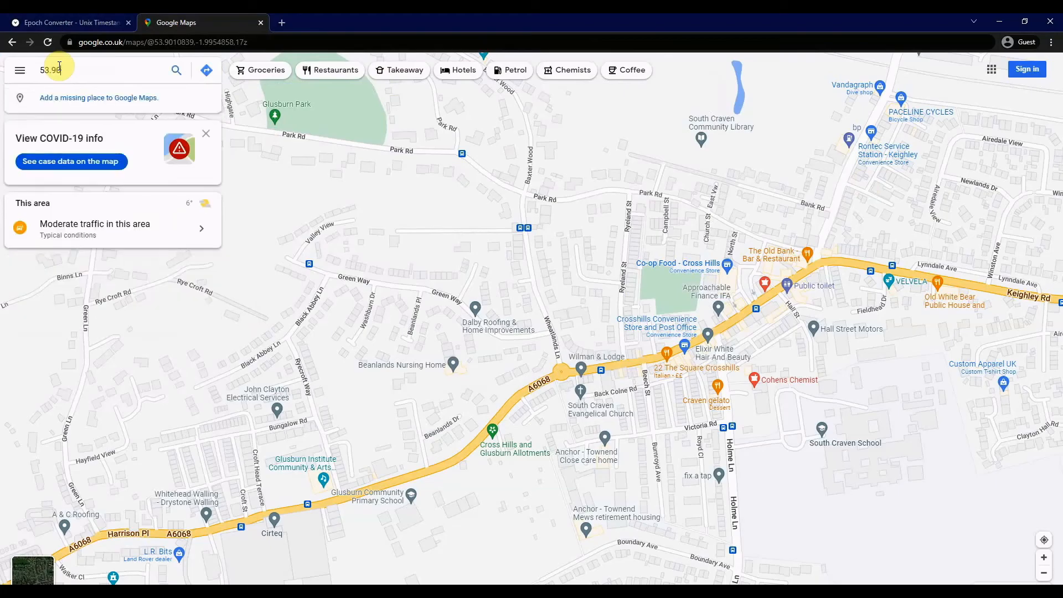
{"action": "key", "text": "alt+Tab"}
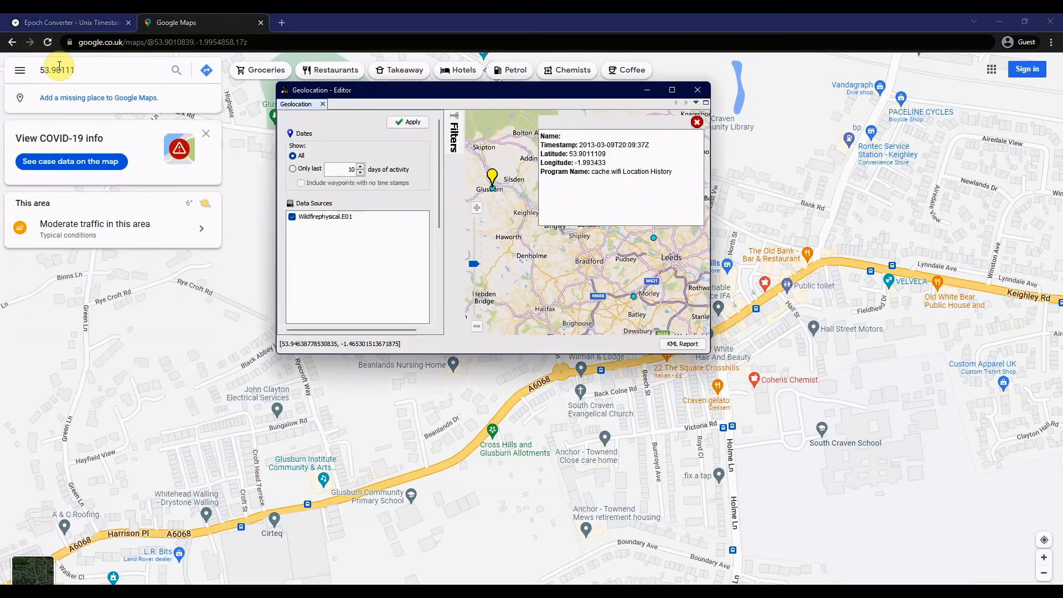
{"action": "key", "text": "alt+Tab"}
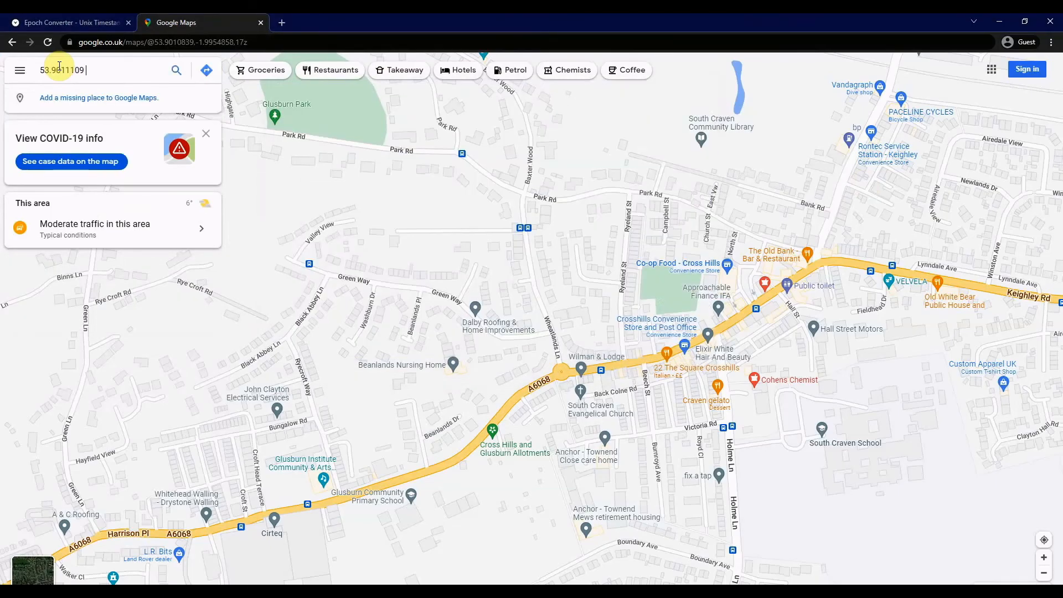
- Add the waypoint's longitude, -1.993433, to the Google Maps query and run the search
{"action": "type", "text": "1."}
{"action": "key", "text": "alt+Tab"}
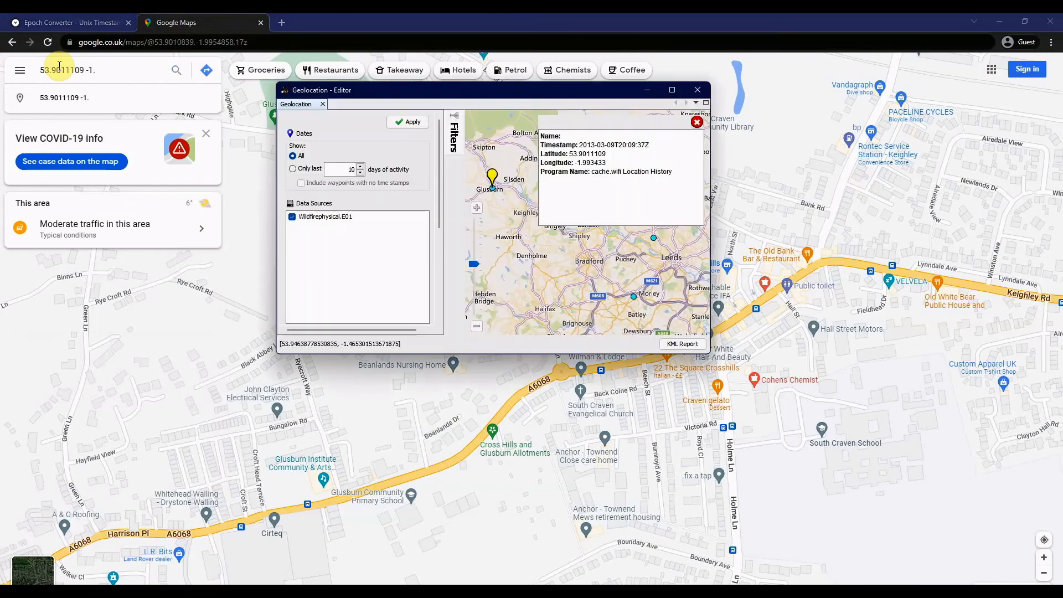
{"action": "key", "text": "alt+Tab"}
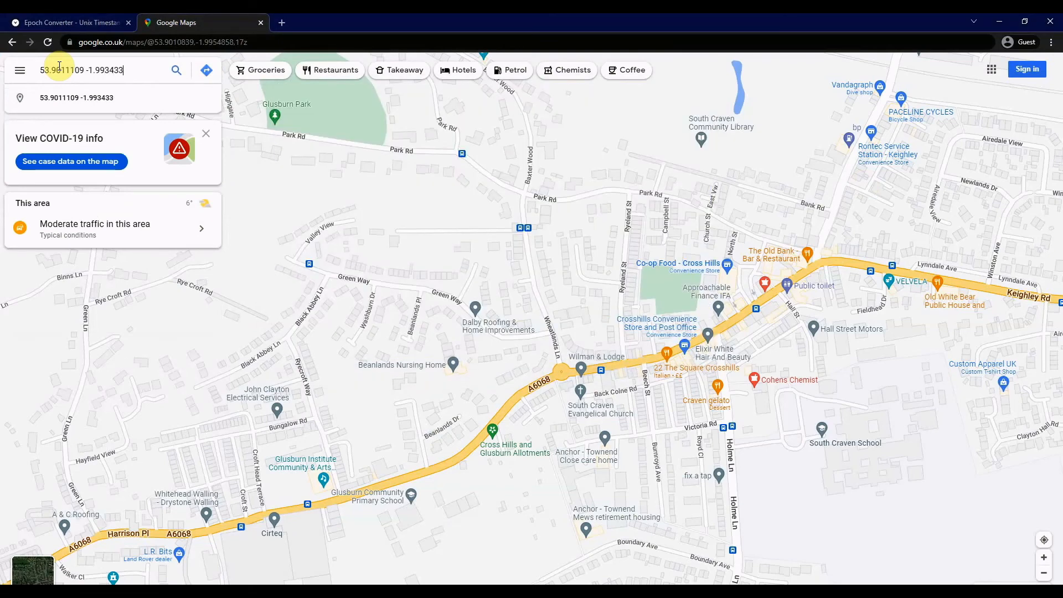
{"action": "key", "text": "Return"}
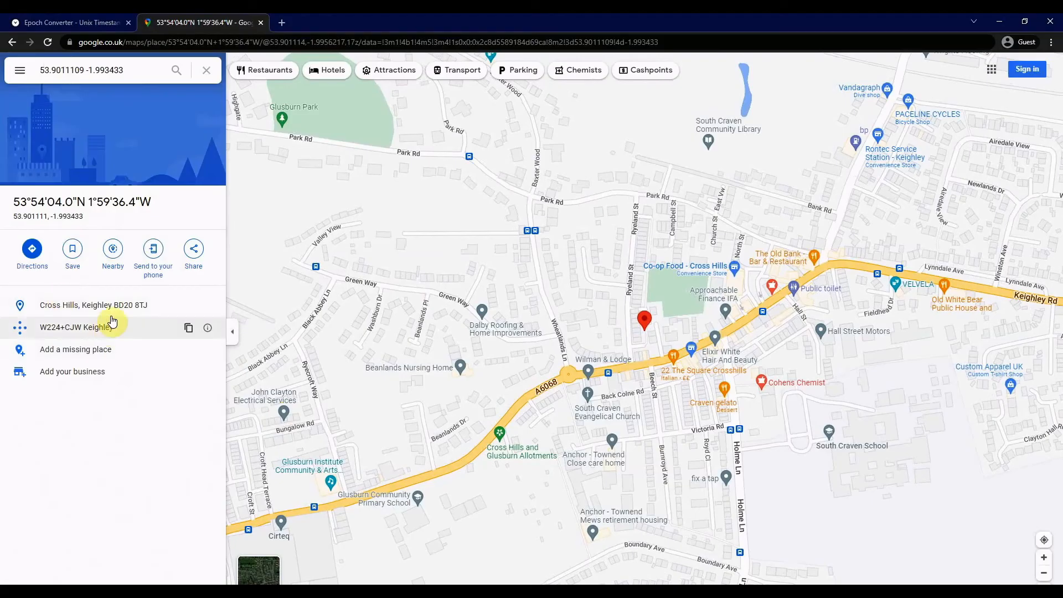
- Return to Autopsy and review the program name and source details of the Krispy Kreme GPS route
{"action": "key", "text": "alt+Tab"}
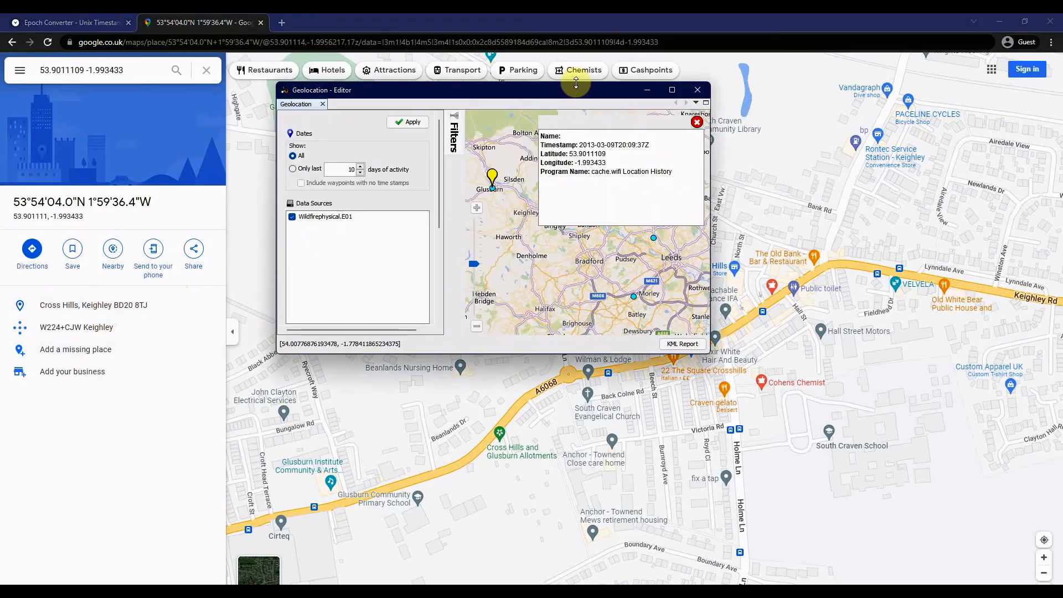
{"action": "left_click", "coordinate": [517, 213]}
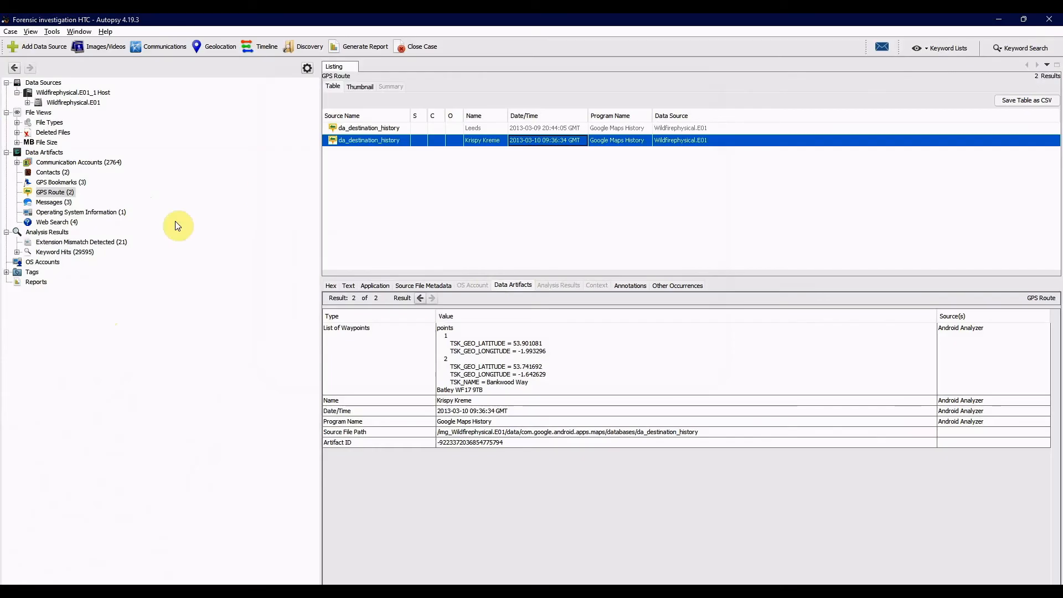
{"action": "left_click", "coordinate": [490, 424]}
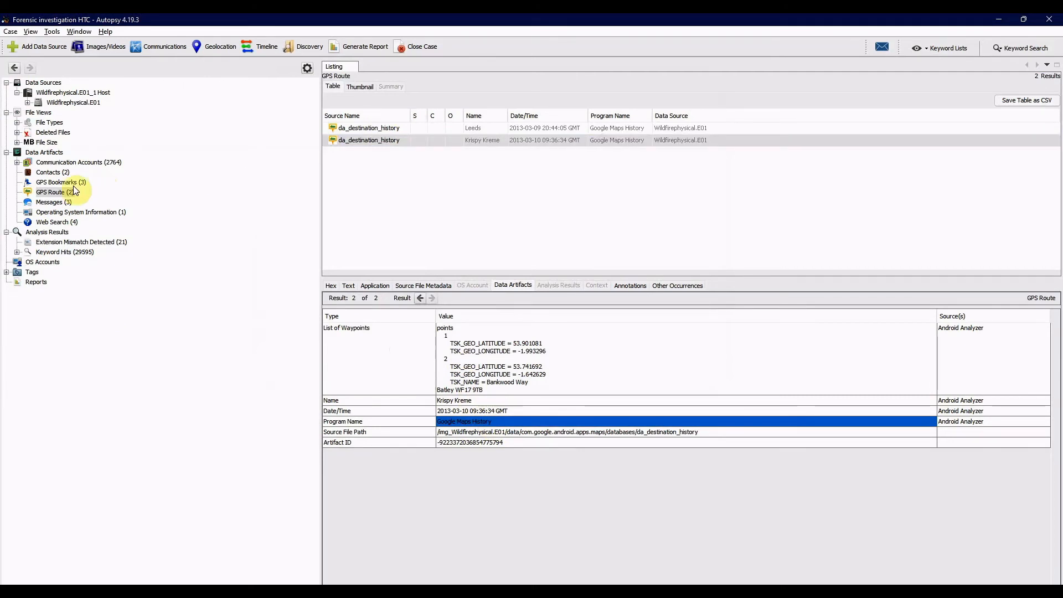
- Extract settings.db from Autopsy's Operating System Information artifacts to the Desktop
{"action": "left_click", "coordinate": [76, 214]}
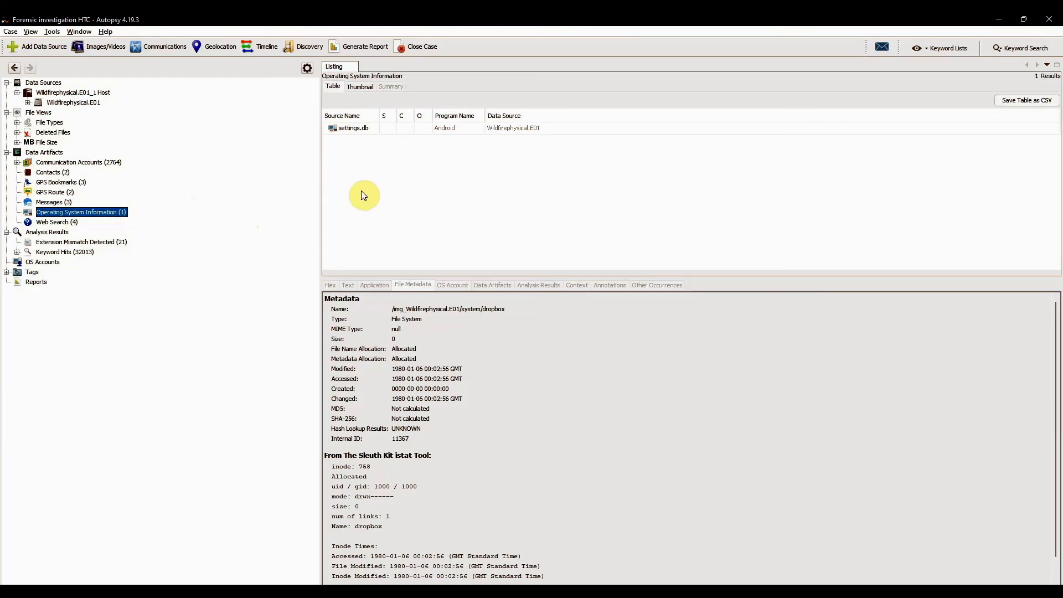
{"action": "left_click", "coordinate": [366, 131]}
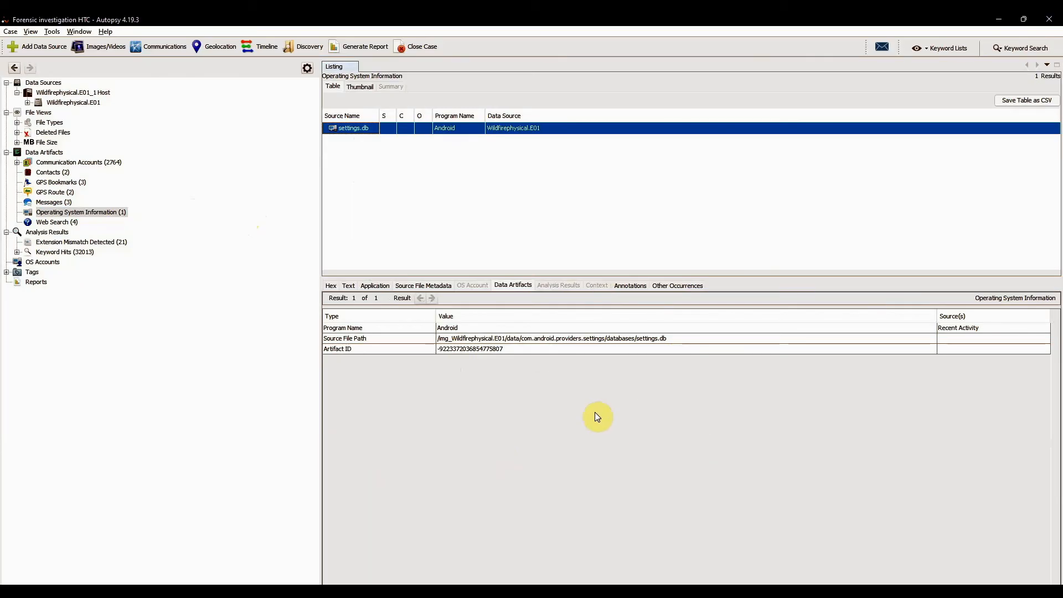
{"action": "right_click", "coordinate": [355, 135]}
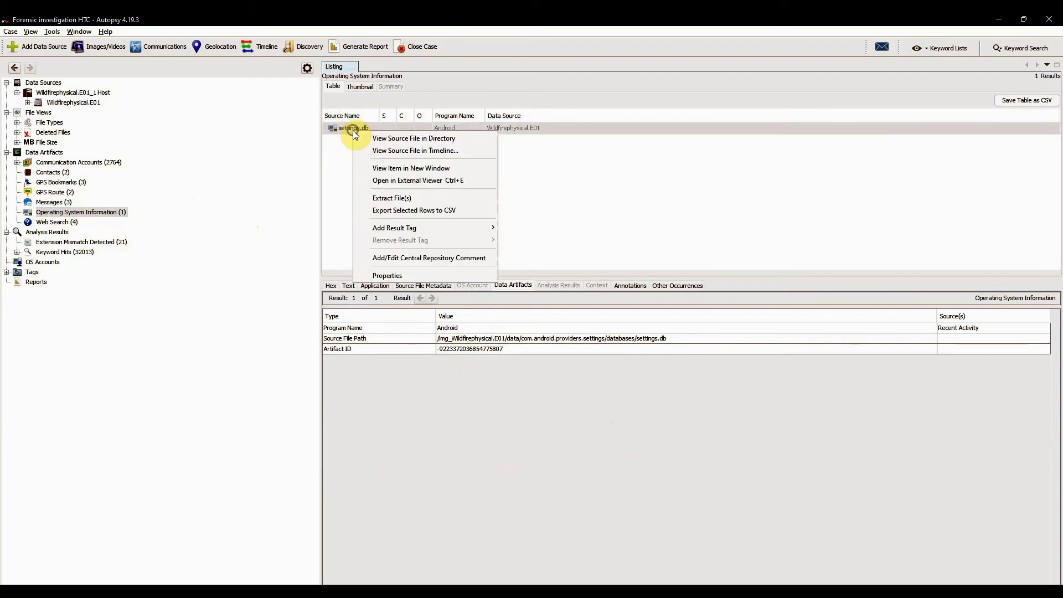
{"action": "left_click", "coordinate": [392, 198]}
{"action": "left_click", "coordinate": [402, 290]}
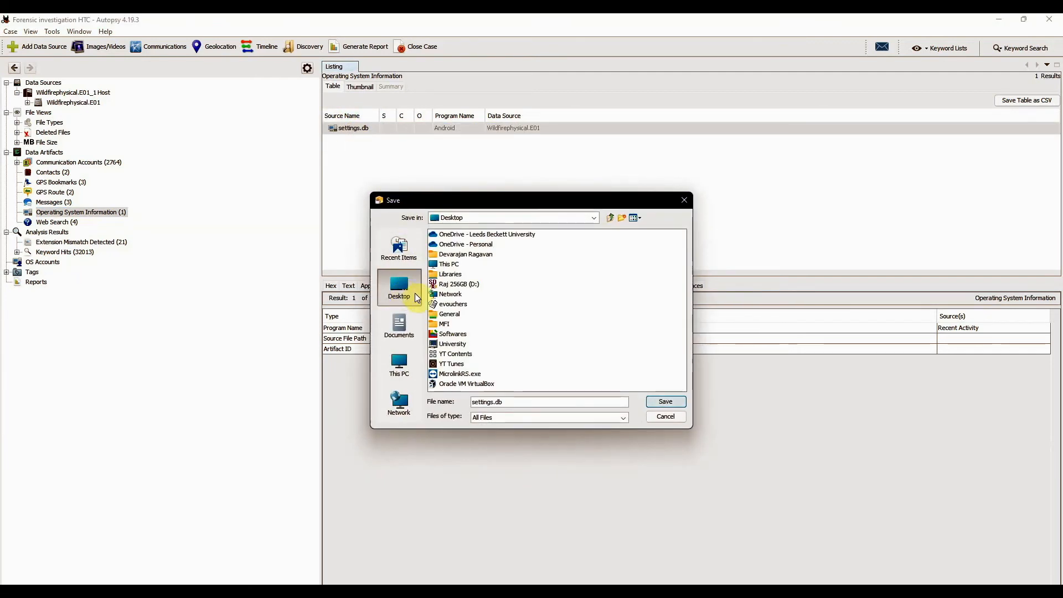
{"action": "left_click", "coordinate": [667, 402]}
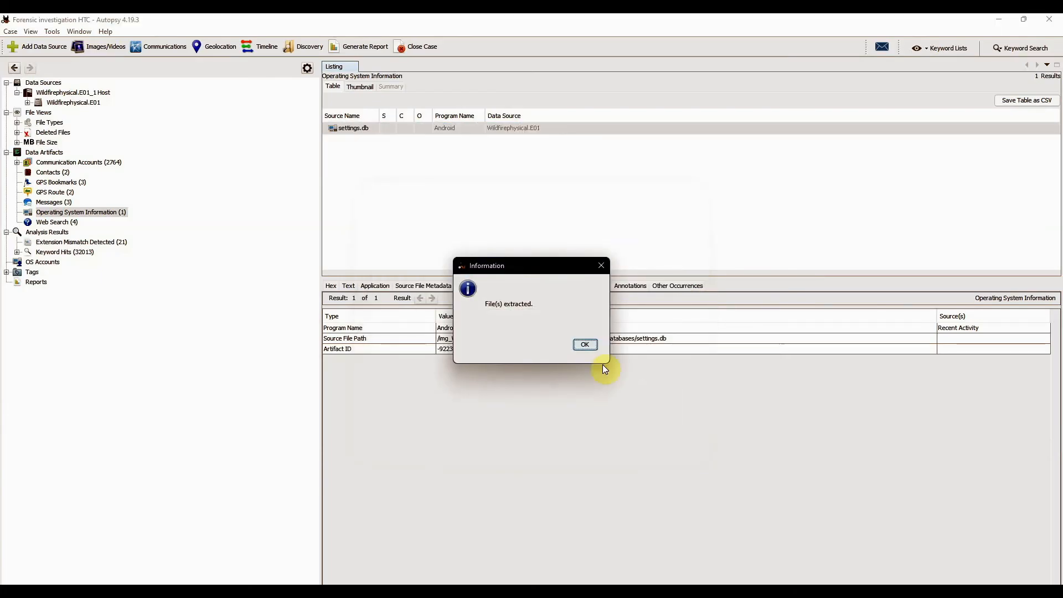
{"action": "left_click", "coordinate": [585, 345]}
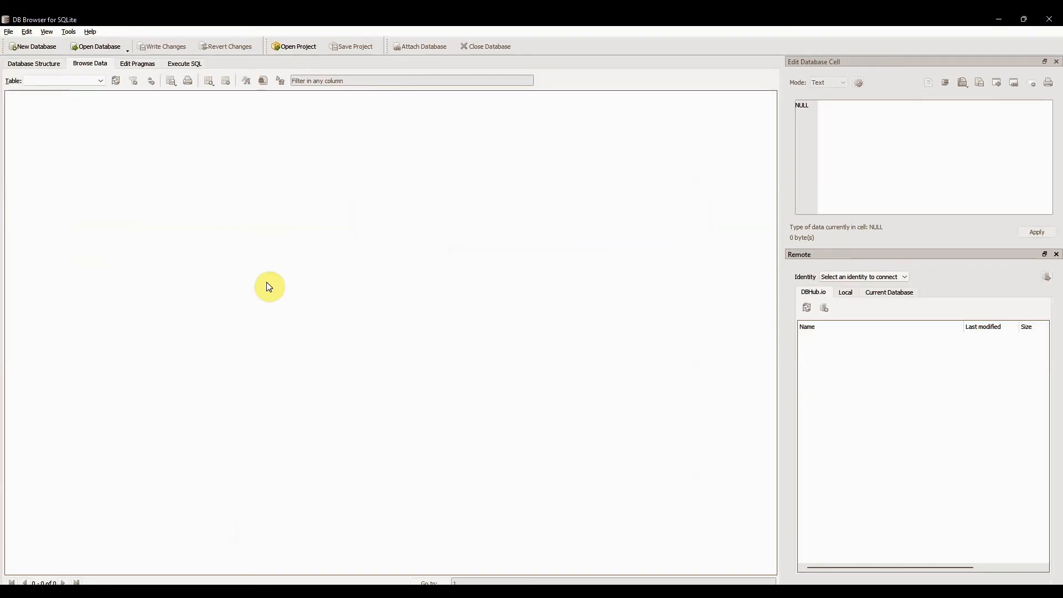
- Open the extracted settings.db database from the Desktop
{"action": "left_click", "coordinate": [97, 48]}
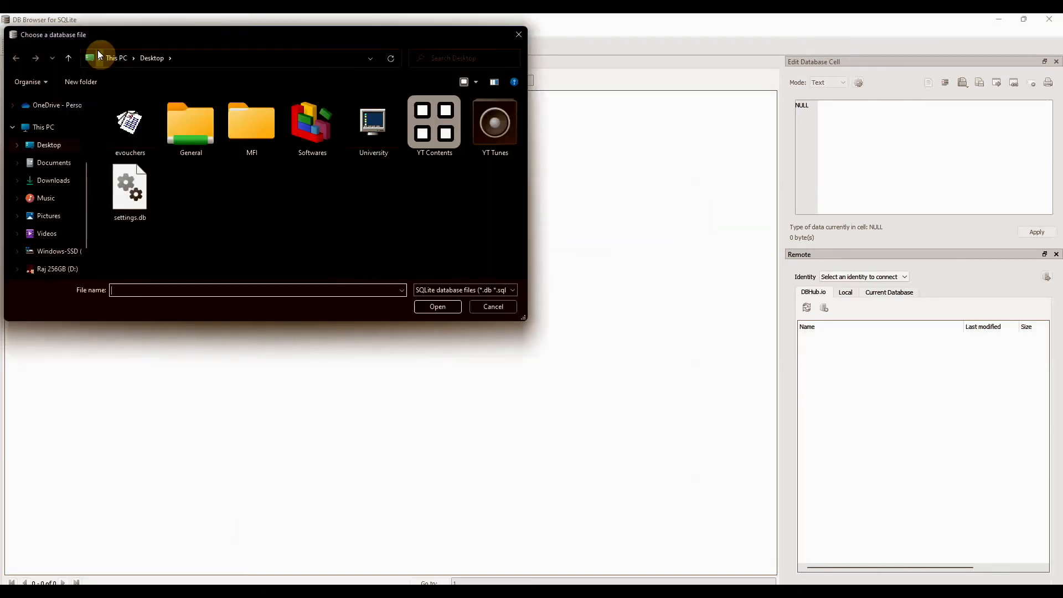
{"action": "left_click", "coordinate": [122, 202]}
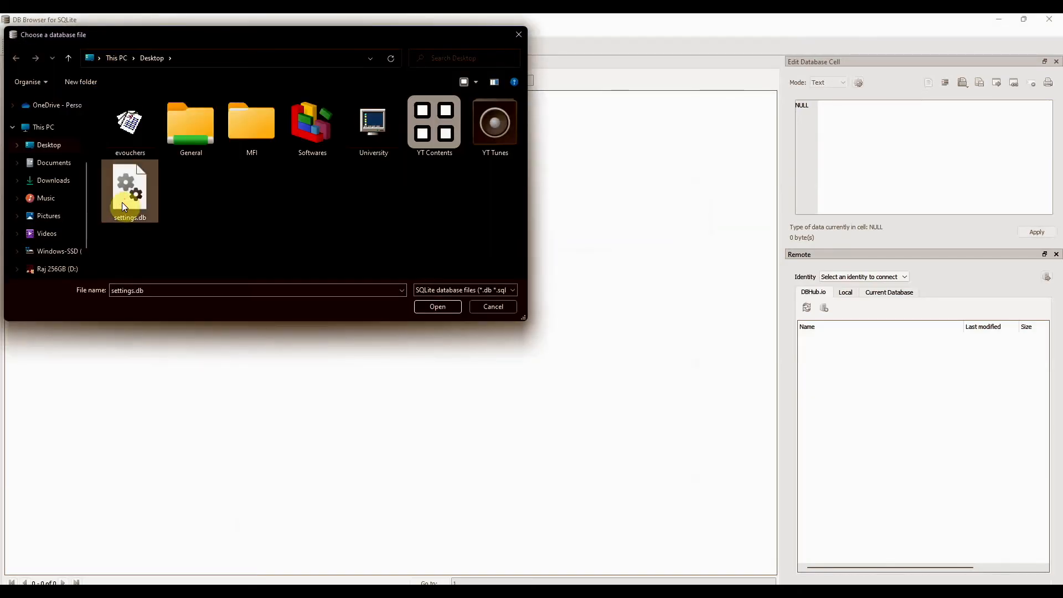
{"action": "double_click", "coordinate": [122, 202]}
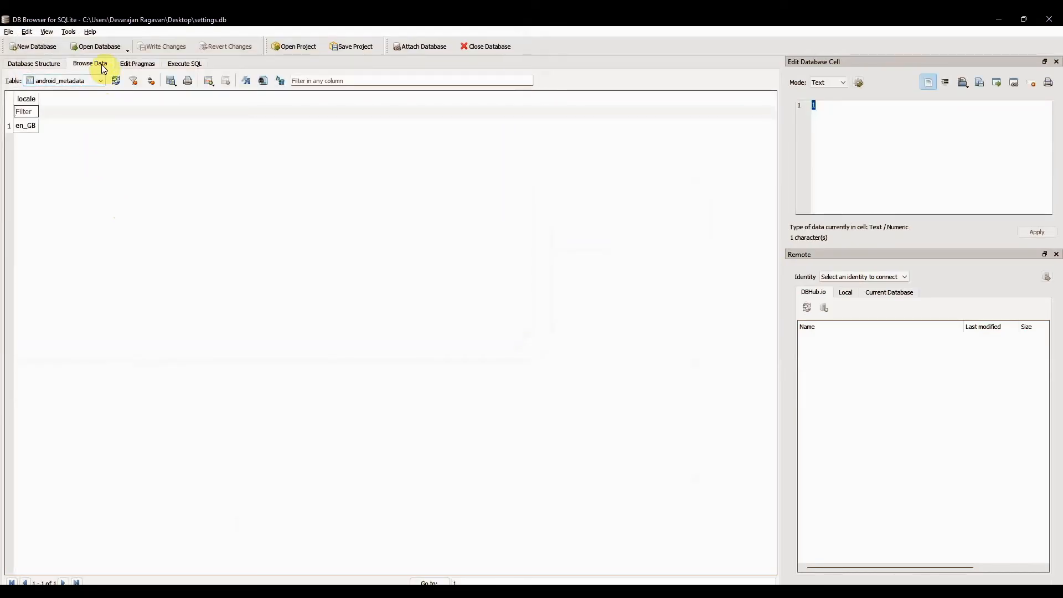
- Browse the bluetooth_devices and bookmarks tables, widening the bookmarks table's intent column to read its full entries
{"action": "left_click", "coordinate": [100, 82]}
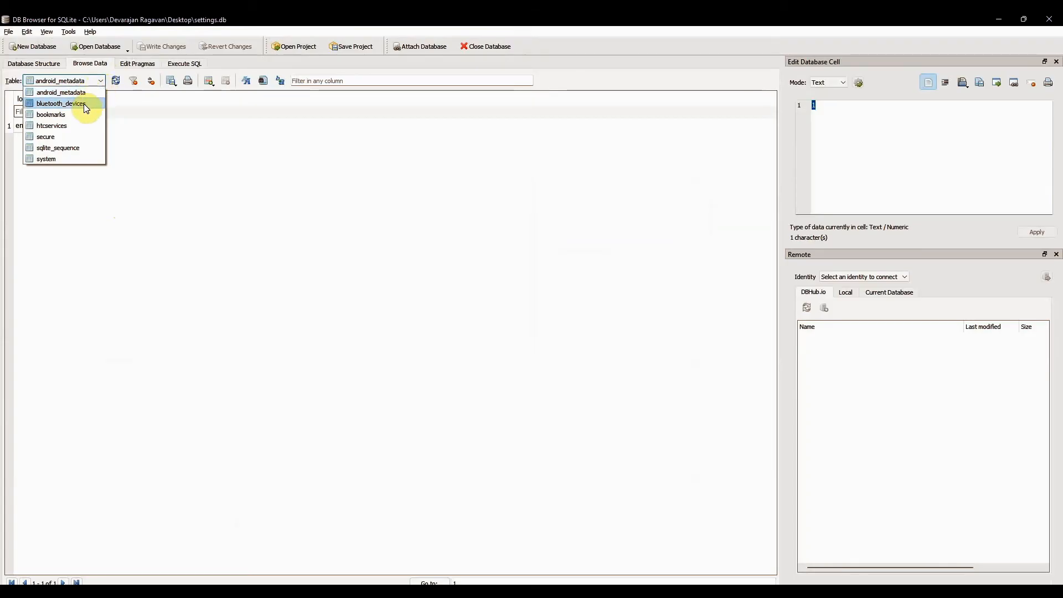
{"action": "left_click", "coordinate": [85, 104]}
{"action": "left_click", "coordinate": [101, 79]}
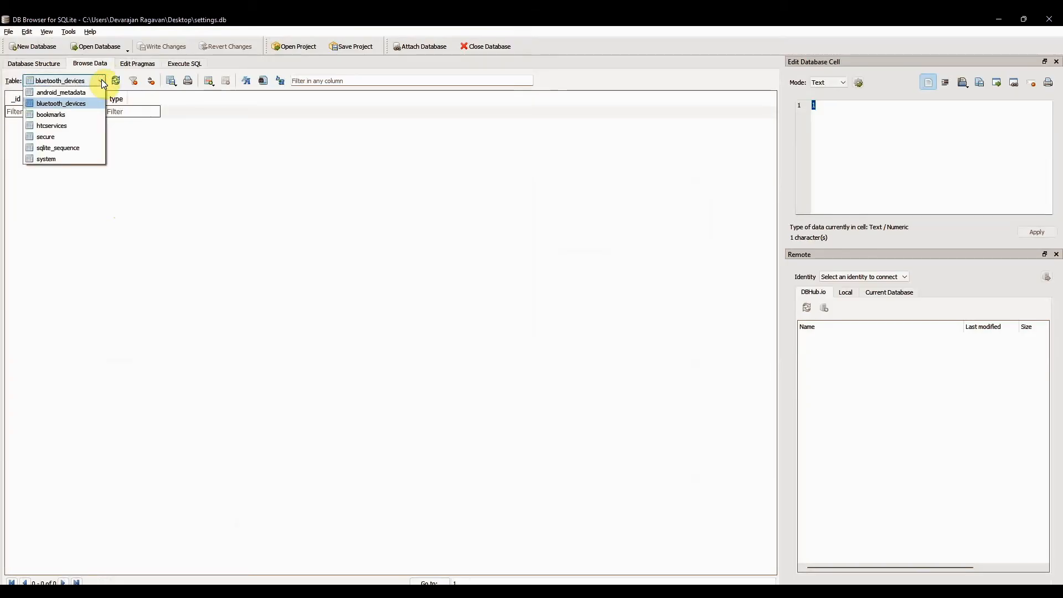
{"action": "left_click", "coordinate": [52, 116]}
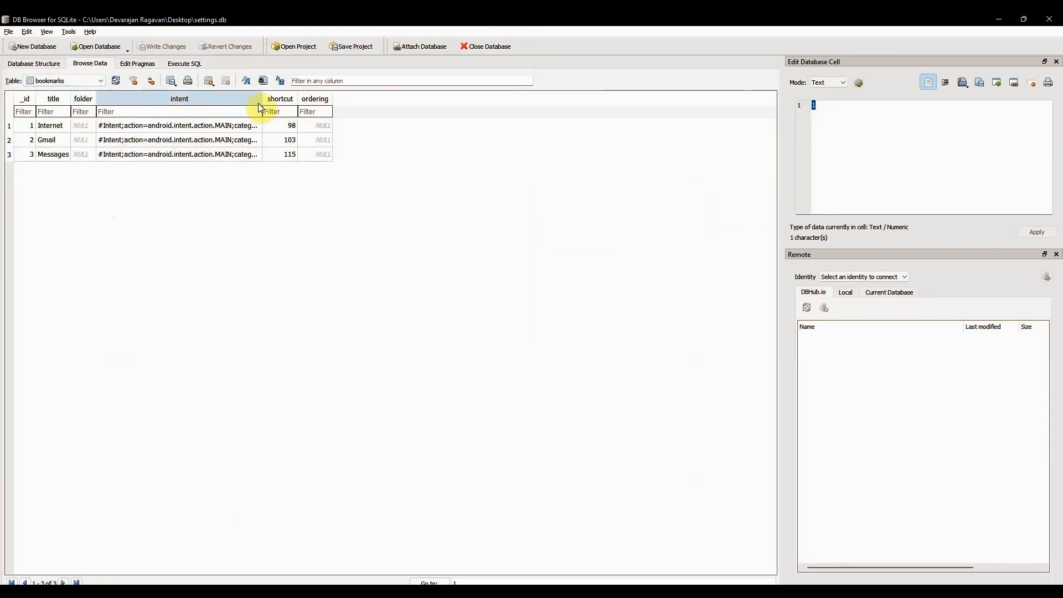
{"action": "left_click_drag", "start_coordinate": [262, 101], "coordinate": [714, 131]}
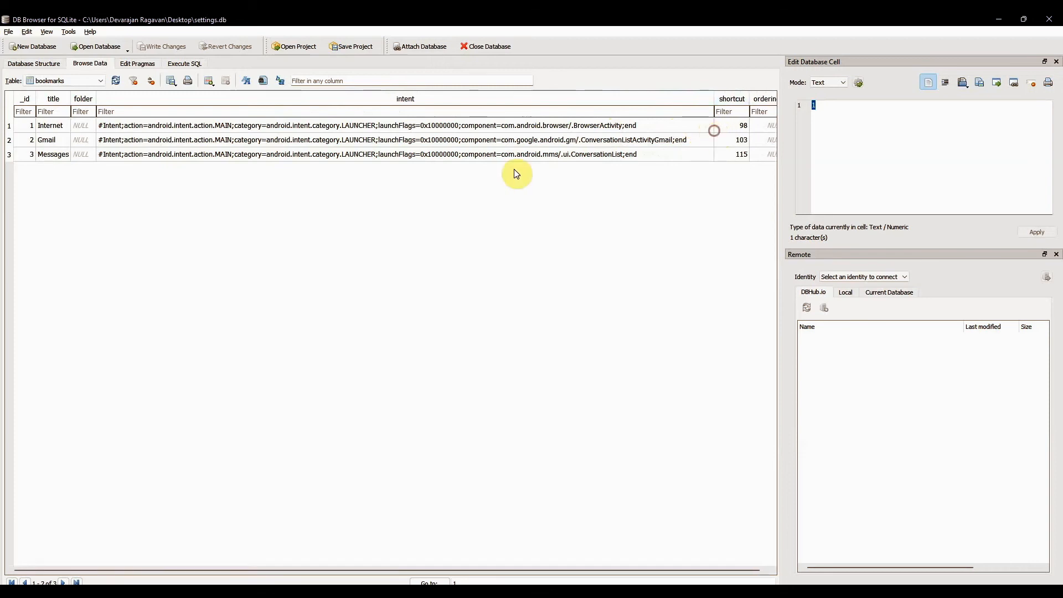
- Display the secure table and sort its records by name in ascending order
{"action": "left_click", "coordinate": [101, 83]}
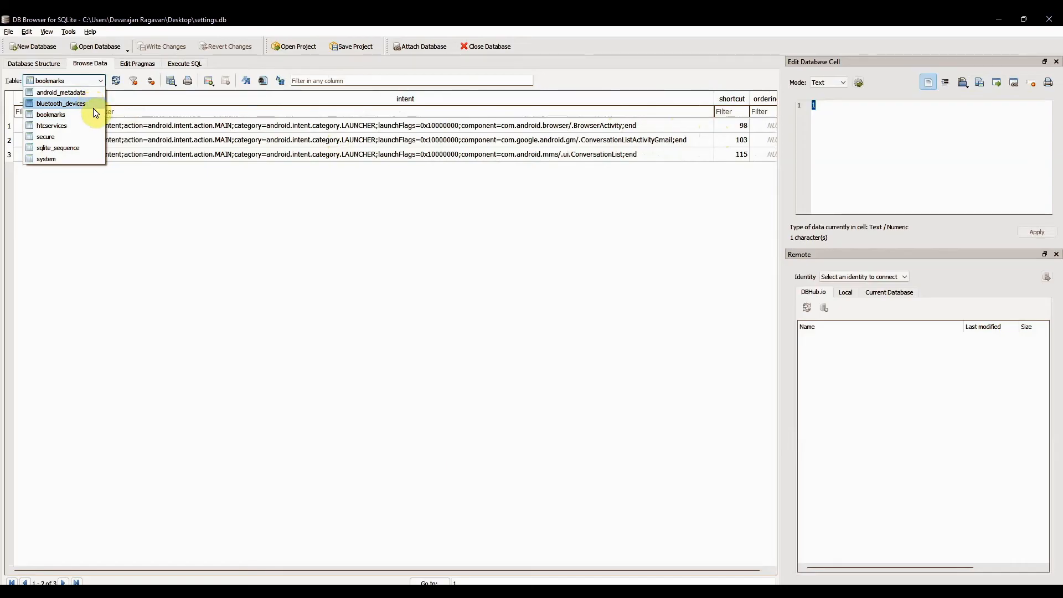
{"action": "left_click", "coordinate": [53, 140]}
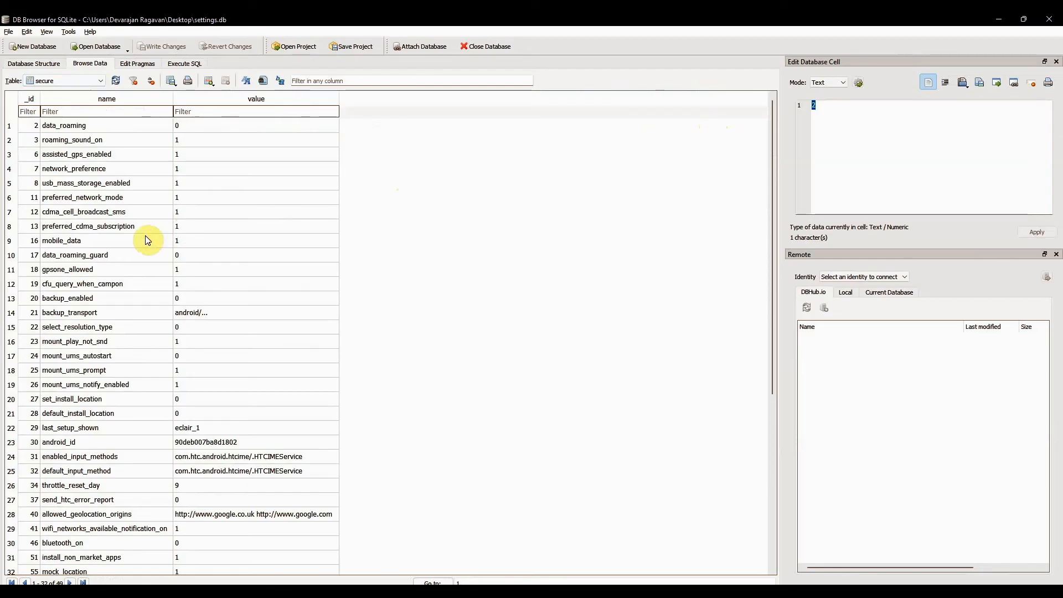
{"action": "left_click", "coordinate": [131, 97]}
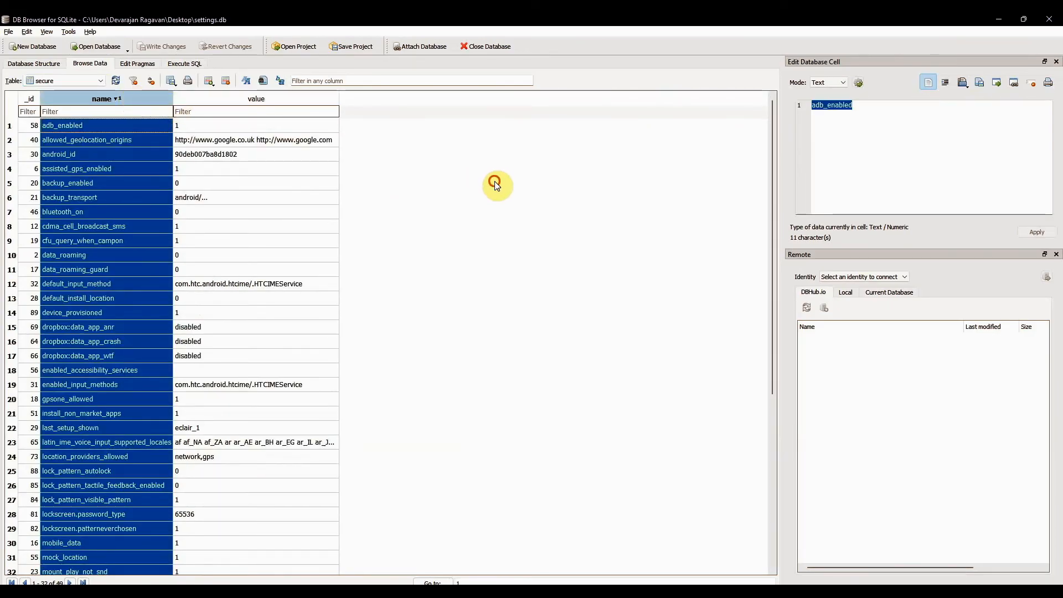
{"action": "left_click", "coordinate": [480, 186]}
{"action": "left_click", "coordinate": [133, 103]}
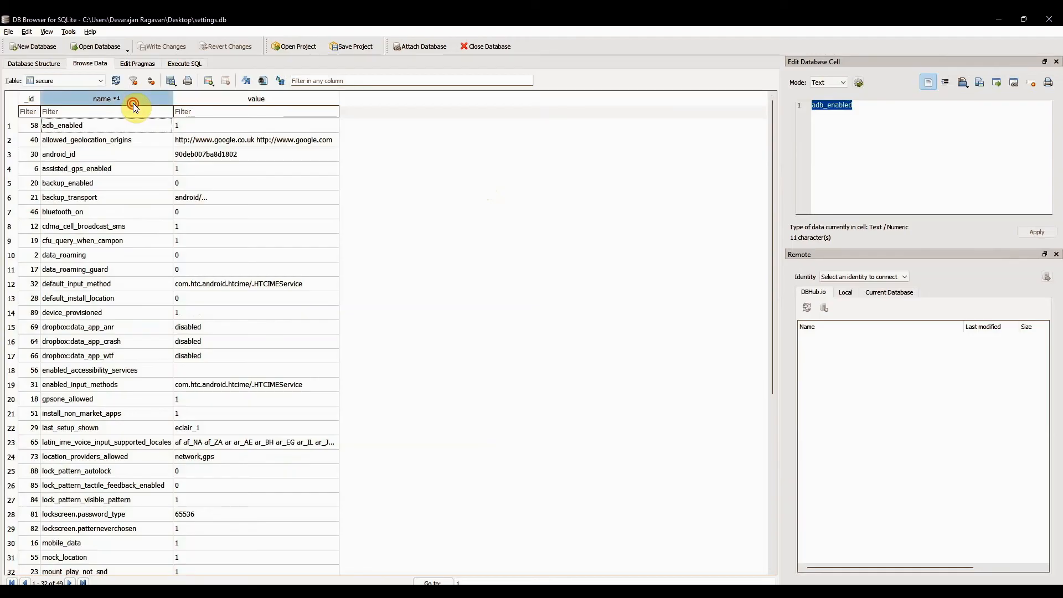
{"action": "left_click", "coordinate": [133, 102]}
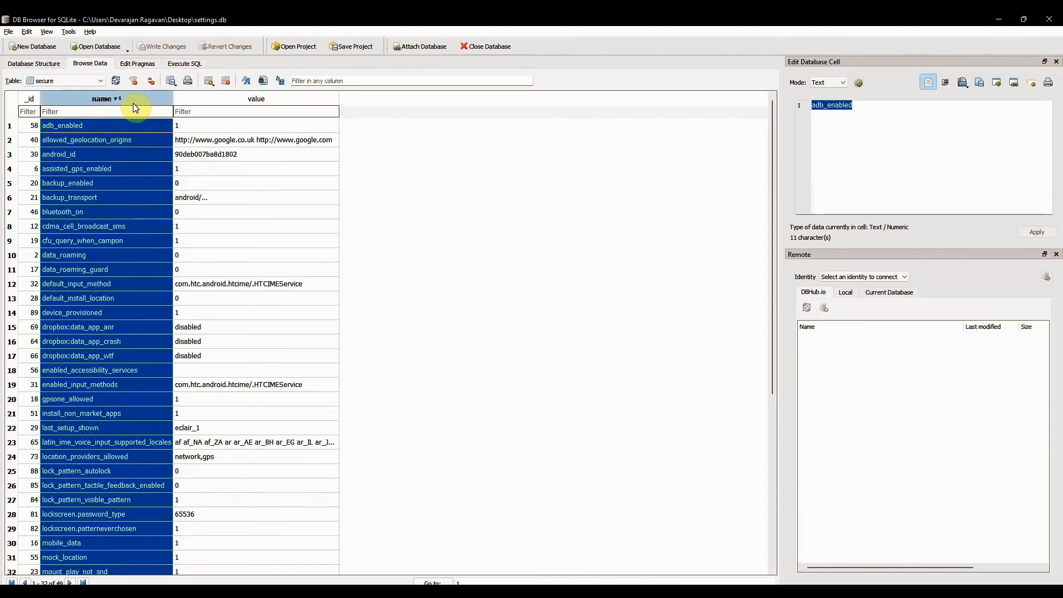
{"action": "left_click", "coordinate": [558, 250]}
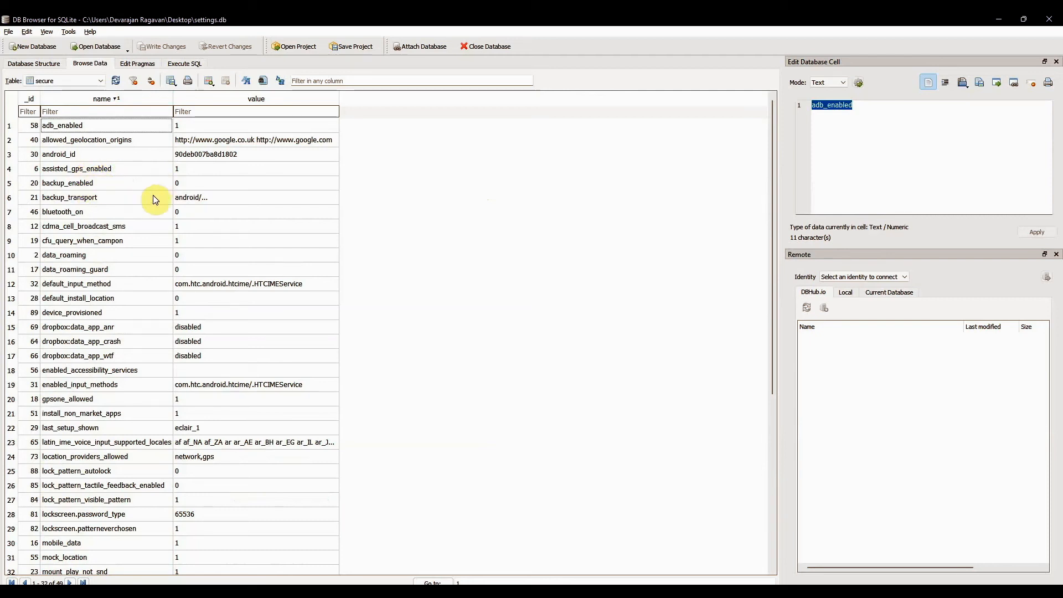
- Examine the secure table's lock_pattern_autolock, lock_pattern_tactile_feedback_enabled and lockscreen.password_type entries, including the password type's value
{"action": "scroll", "coordinate": [148, 237], "scroll_direction": "down", "scroll_amount": 1}
{"action": "scroll", "coordinate": [149, 237], "scroll_direction": "down", "scroll_amount": 2}
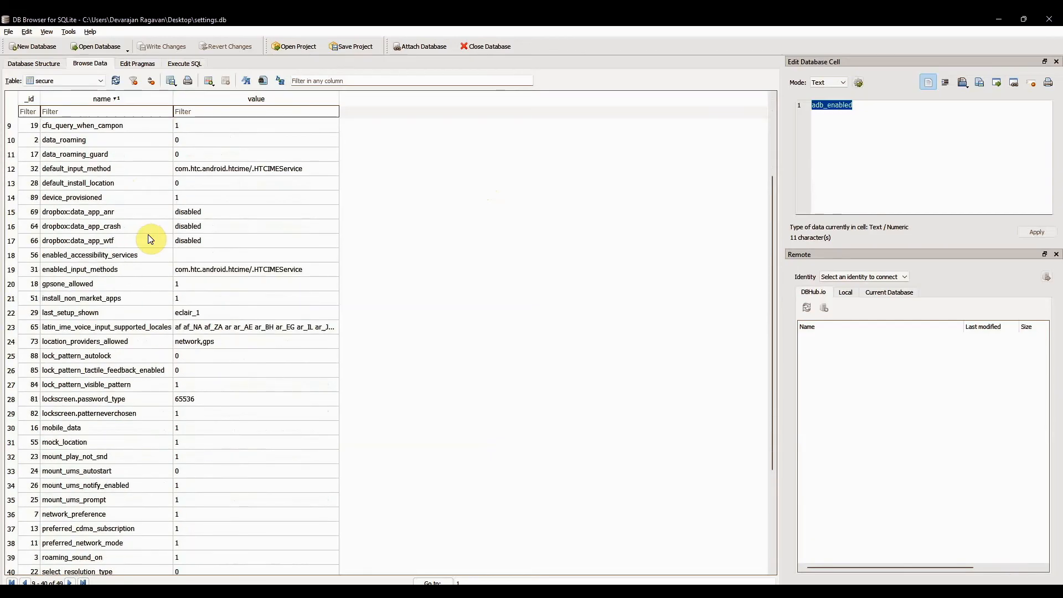
{"action": "scroll", "coordinate": [125, 282], "scroll_direction": "down", "scroll_amount": 2}
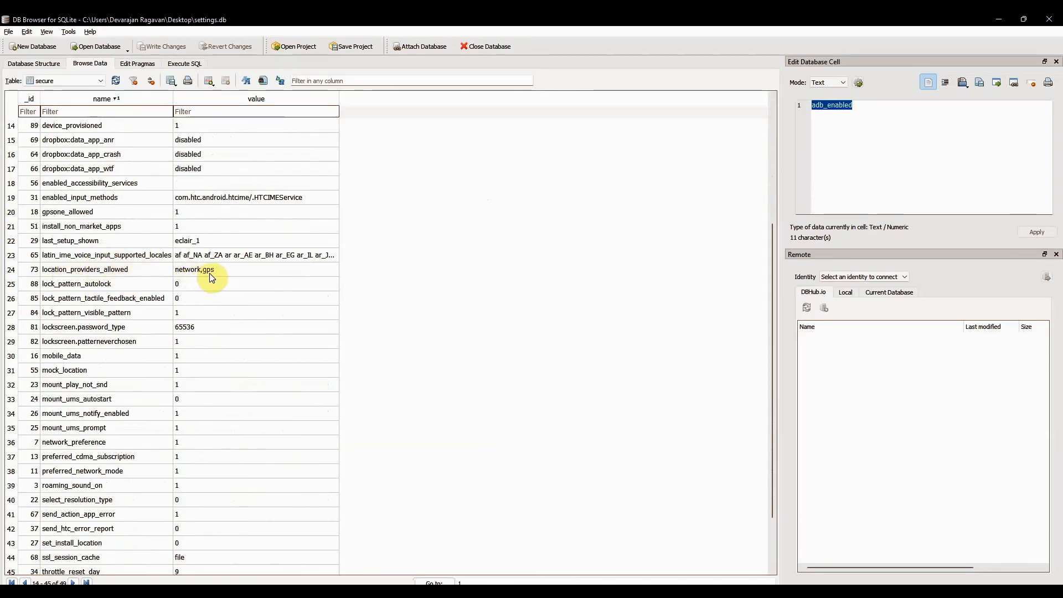
{"action": "left_click", "coordinate": [89, 285]}
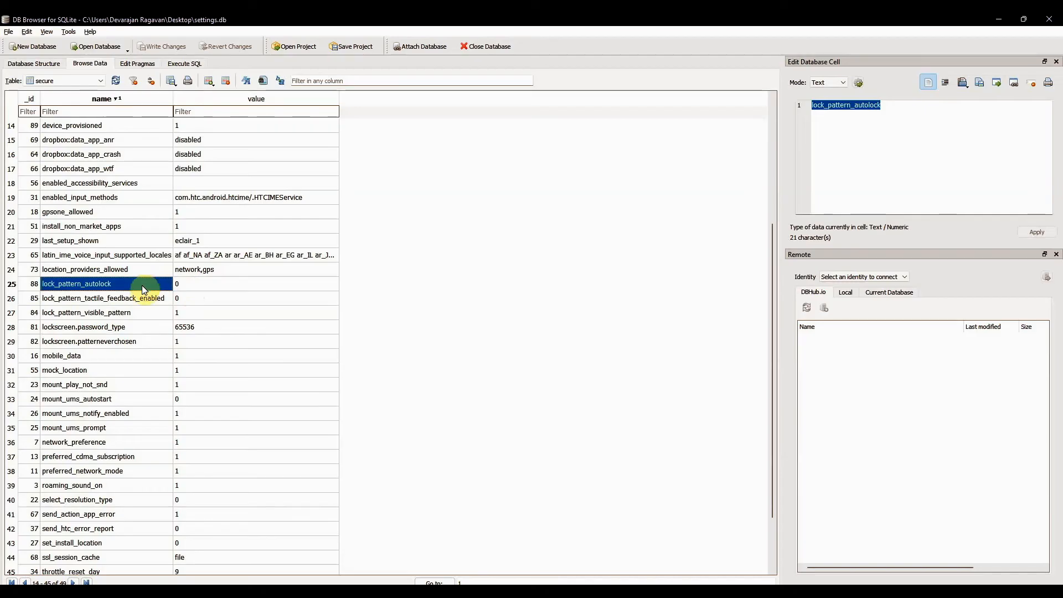
{"action": "left_click", "coordinate": [141, 300]}
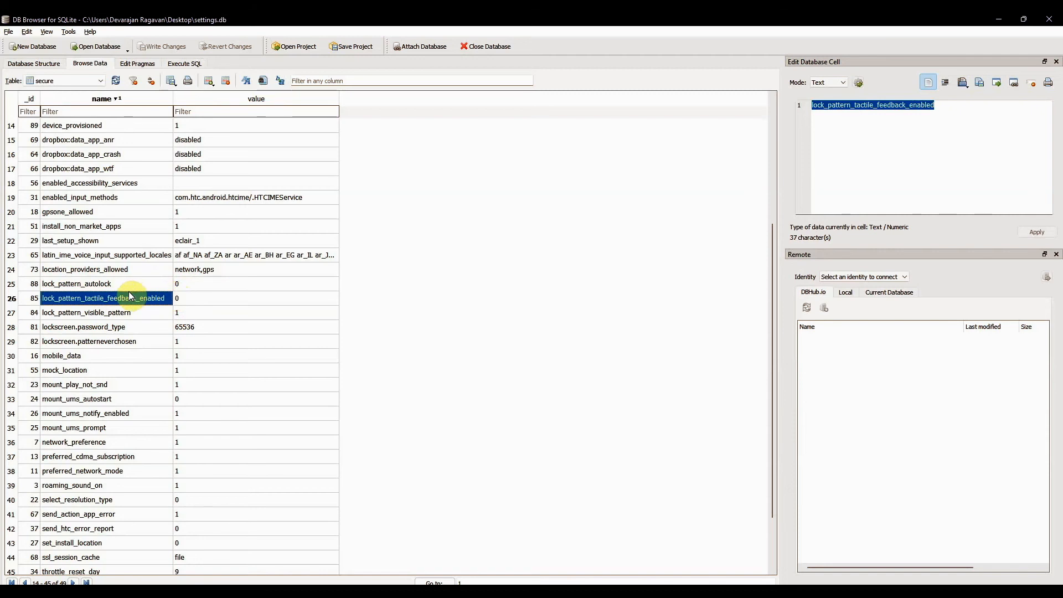
{"action": "left_click", "coordinate": [138, 328]}
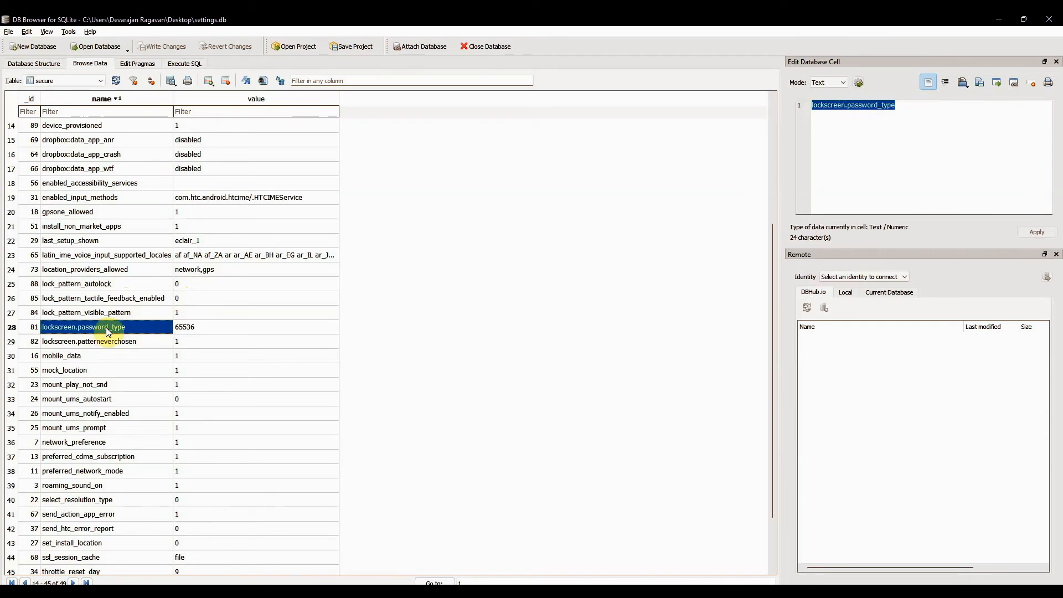
{"action": "left_click", "coordinate": [209, 331]}
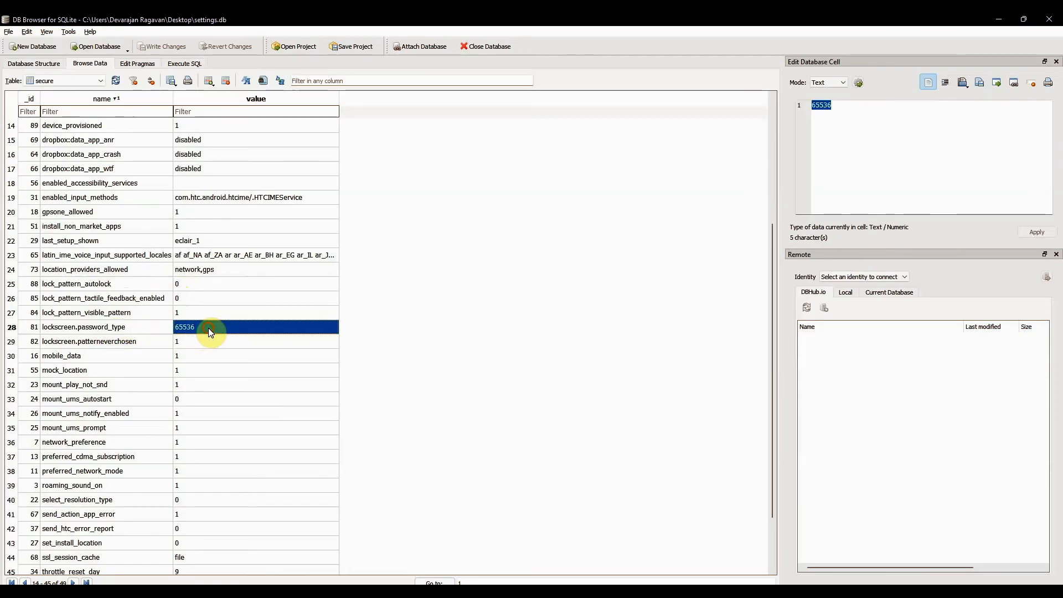
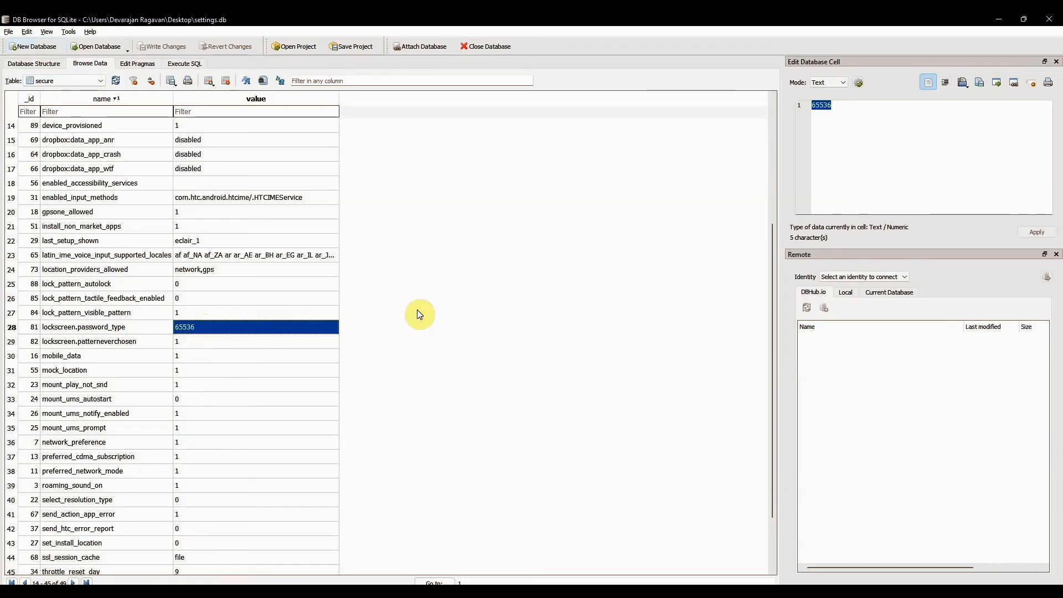
- Examine the secure table's lockscreen.patterneverchosen and wifi_on entries
{"action": "left_click", "coordinate": [134, 343]}
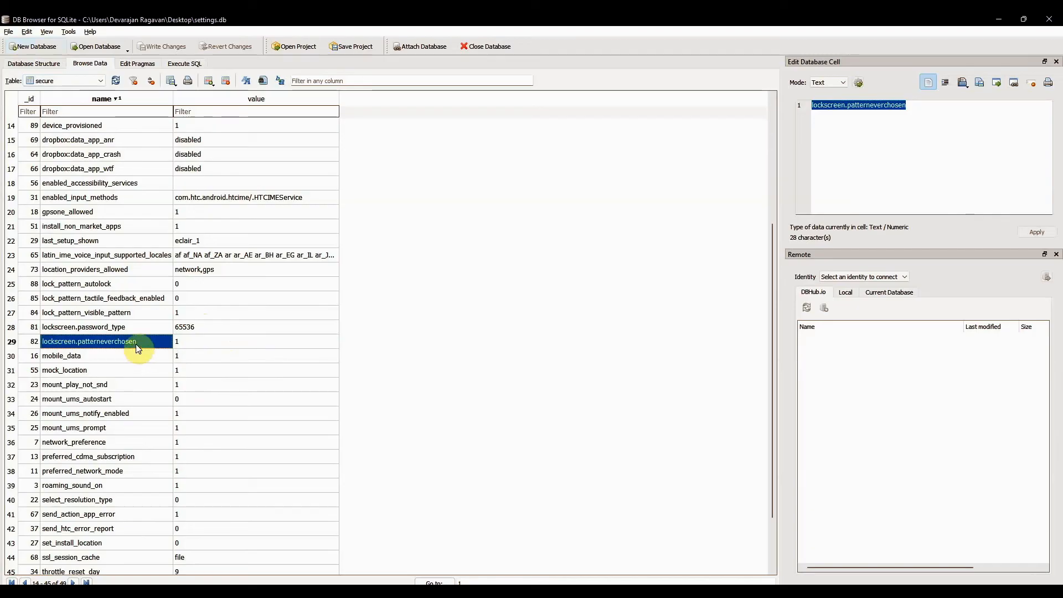
{"action": "scroll", "coordinate": [136, 345], "scroll_direction": "down", "scroll_amount": 2}
{"action": "scroll", "coordinate": [139, 348], "scroll_direction": "down", "scroll_amount": 1}
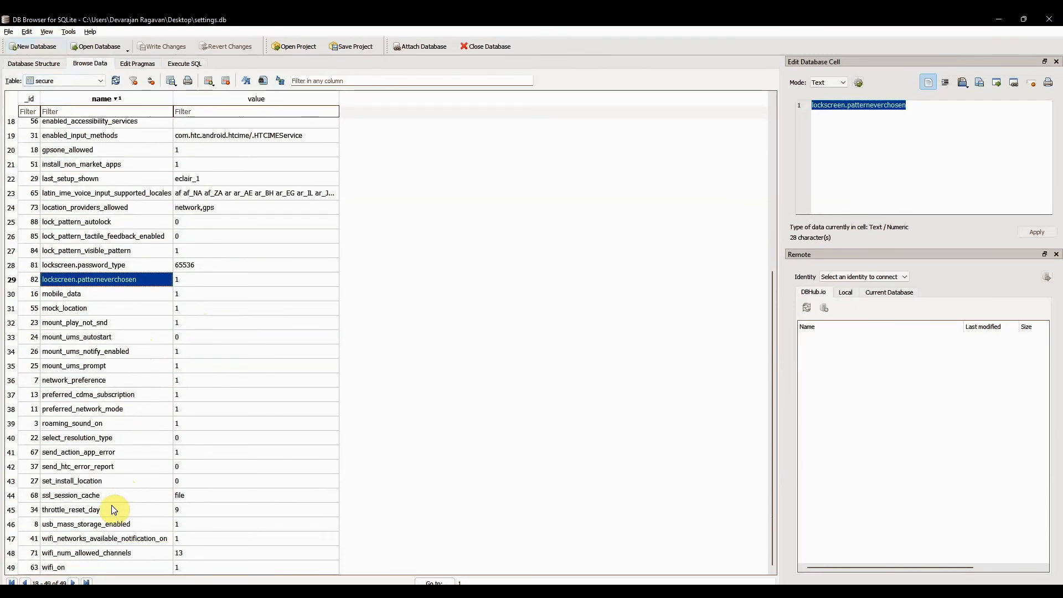
{"action": "left_click", "coordinate": [104, 565]}
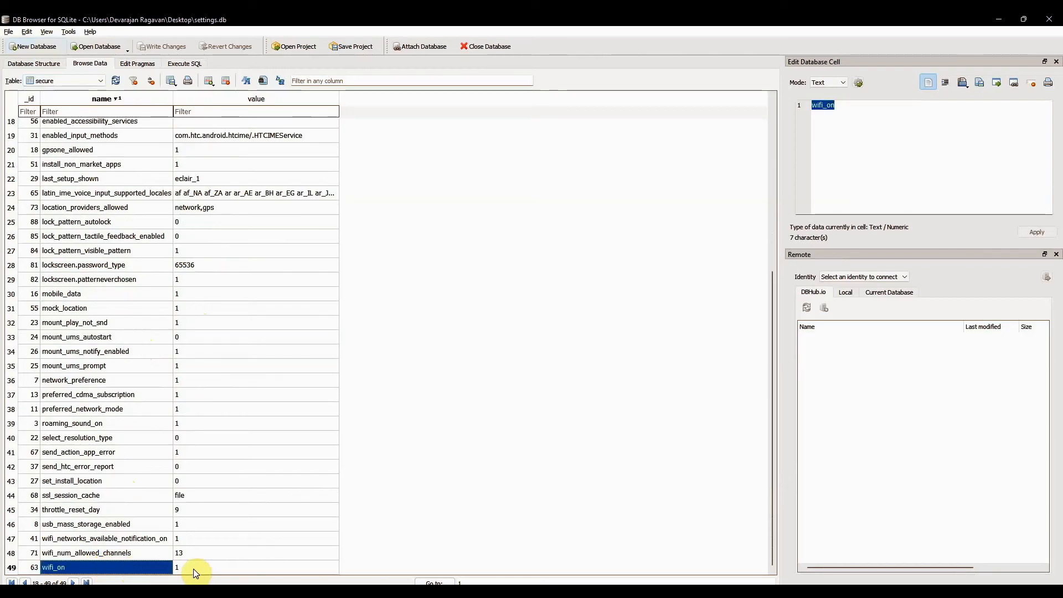
- Display the system table and sort its records by name in ascending order
{"action": "scroll", "coordinate": [114, 404], "scroll_direction": "up", "scroll_amount": 6}
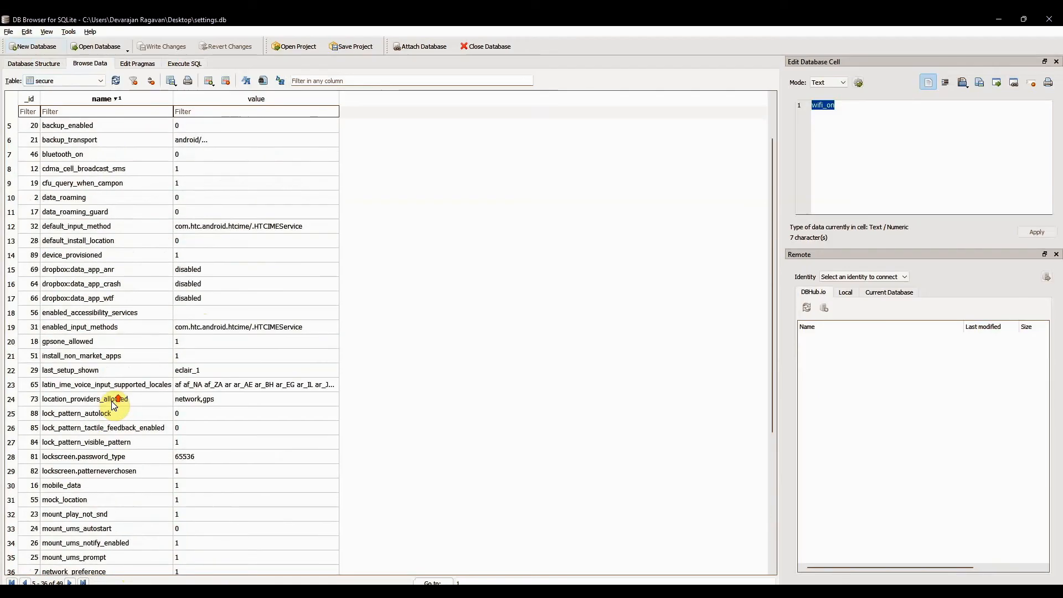
{"action": "left_click", "coordinate": [101, 81]}
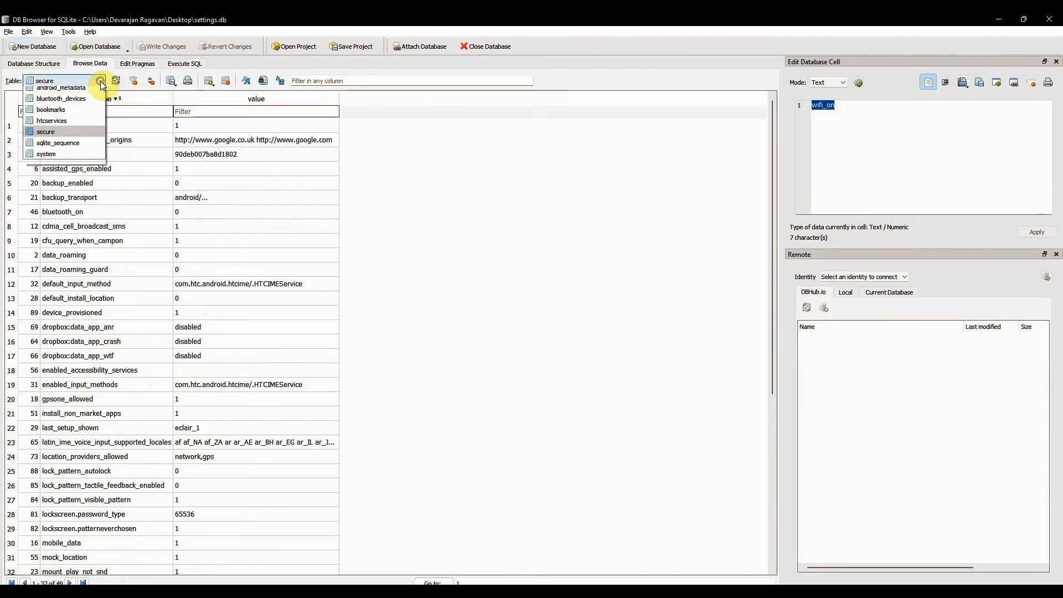
{"action": "left_click", "coordinate": [62, 159]}
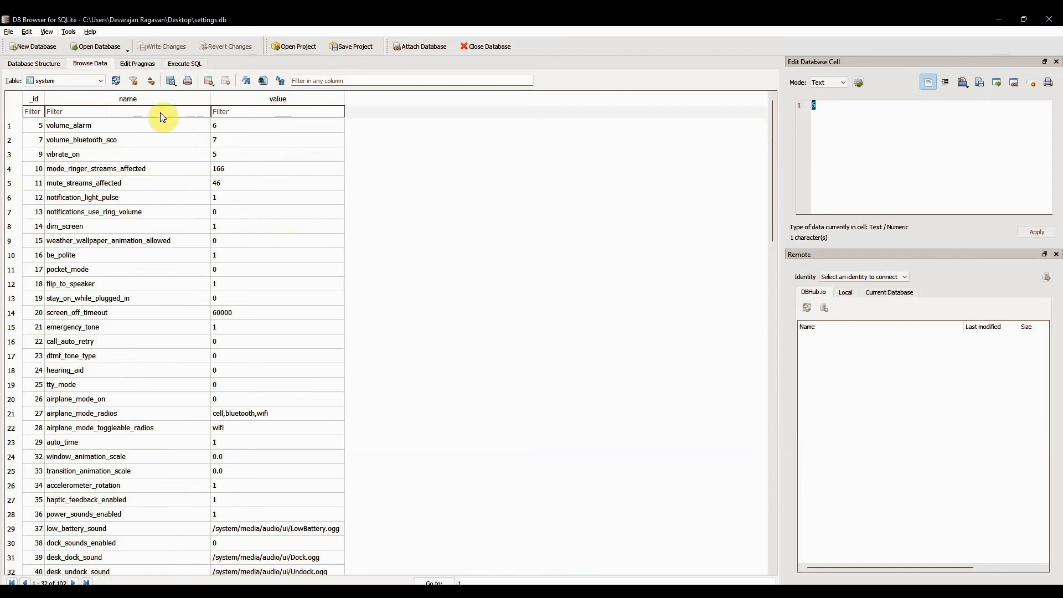
{"action": "left_click", "coordinate": [151, 97]}
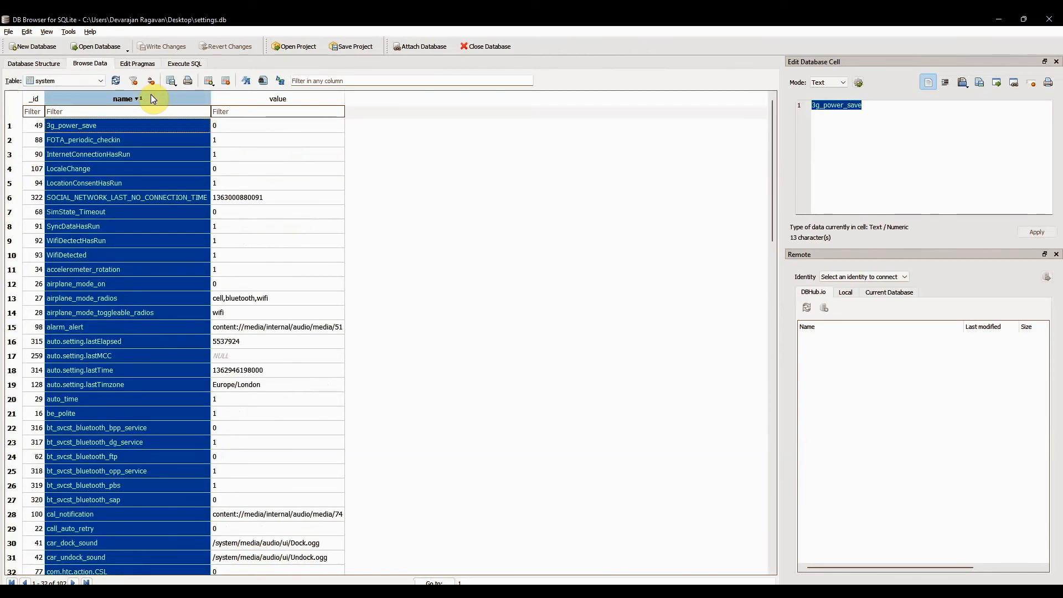
{"action": "left_click", "coordinate": [611, 166]}
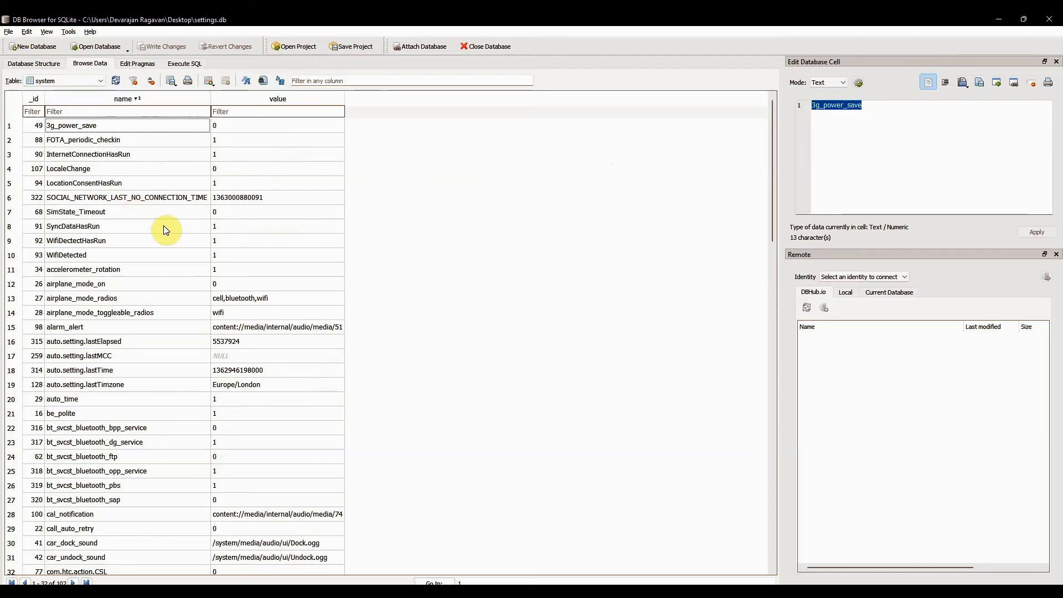
- Examine the system table's SOCIAL_NETWORK_LAST_NO_CONNECTION_TIME entry with its value and the WifiDetected entry
{"action": "left_click", "coordinate": [159, 200]}
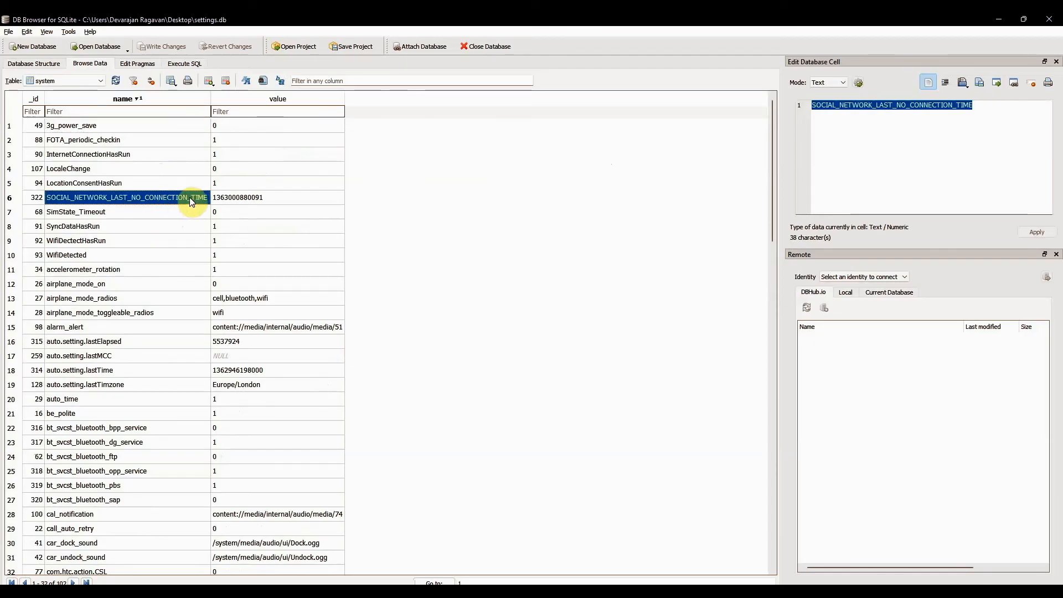
{"action": "left_click", "coordinate": [239, 197]}
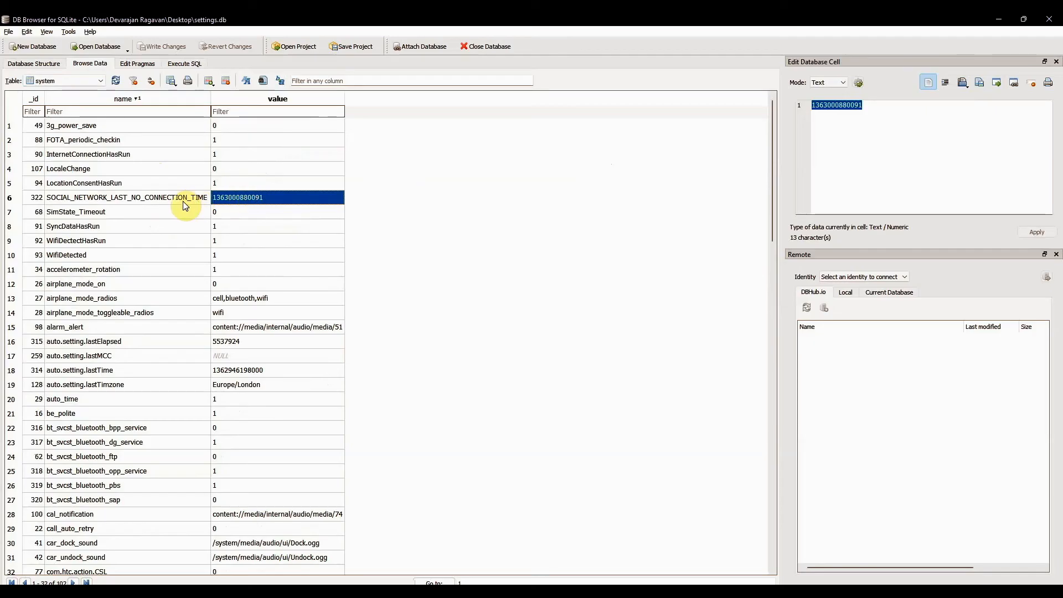
{"action": "left_click", "coordinate": [145, 252]}
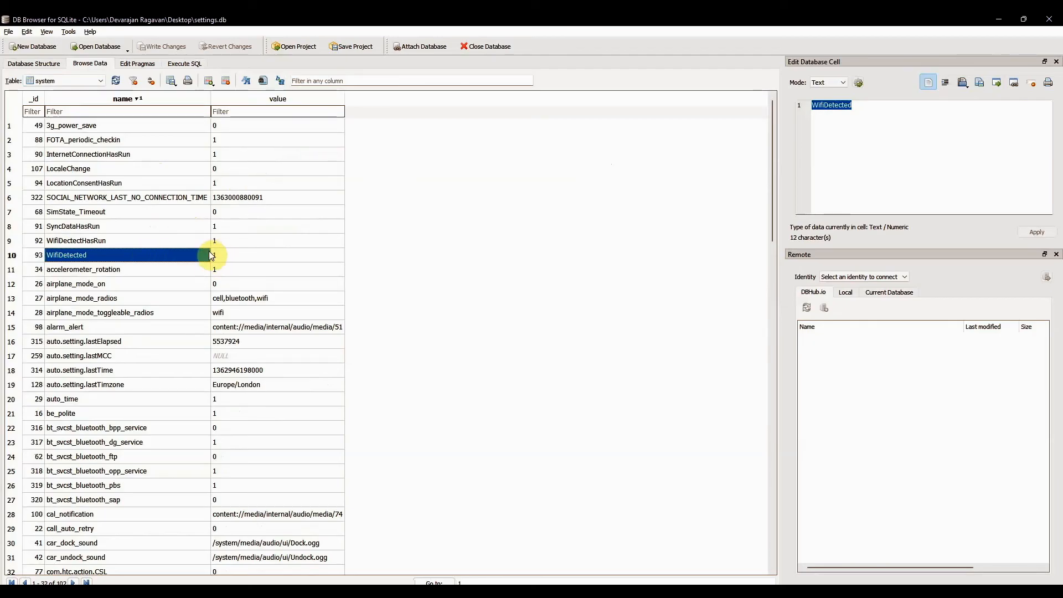
- Examine the system table's airplane_mode_radios, auto.setting.lastTimzone and auto.setting.lastTime entries, including the last time's value
{"action": "scroll", "coordinate": [181, 256], "scroll_direction": "down", "scroll_amount": 1}
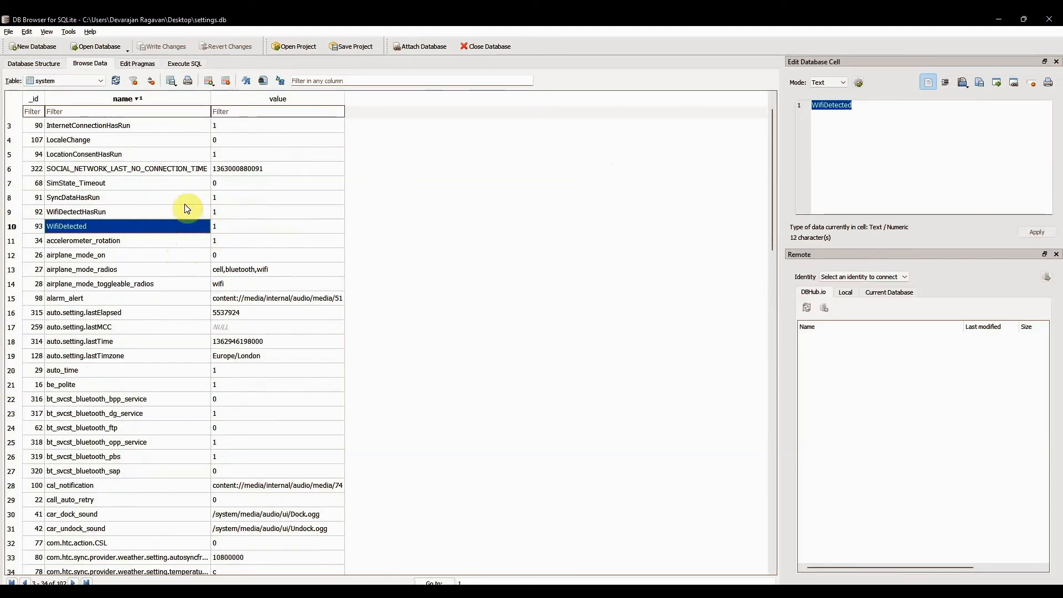
{"action": "scroll", "coordinate": [185, 271], "scroll_direction": "down", "scroll_amount": 3}
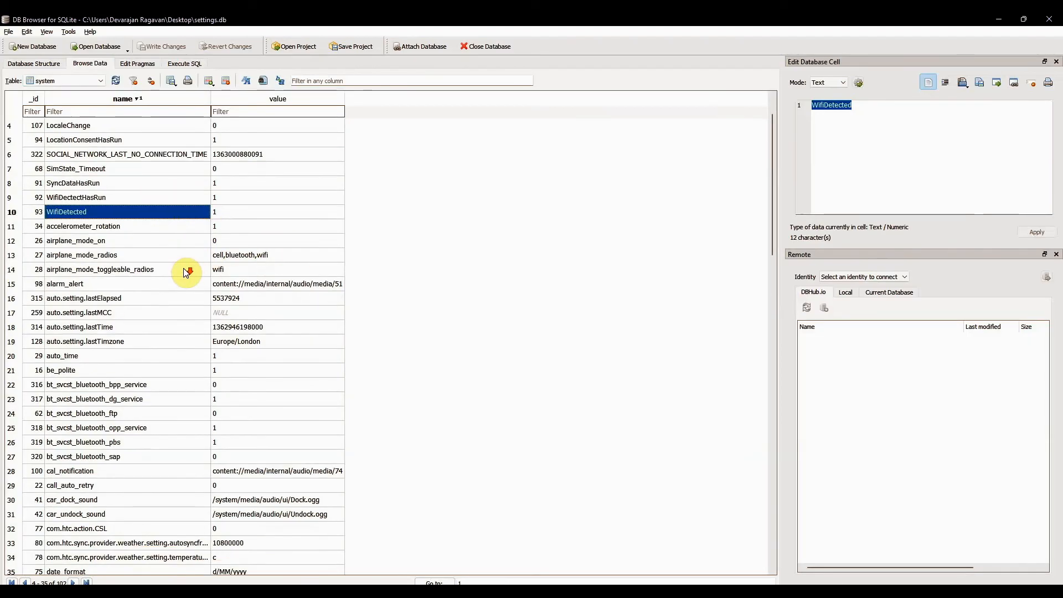
{"action": "scroll", "coordinate": [185, 269], "scroll_direction": "down", "scroll_amount": 1}
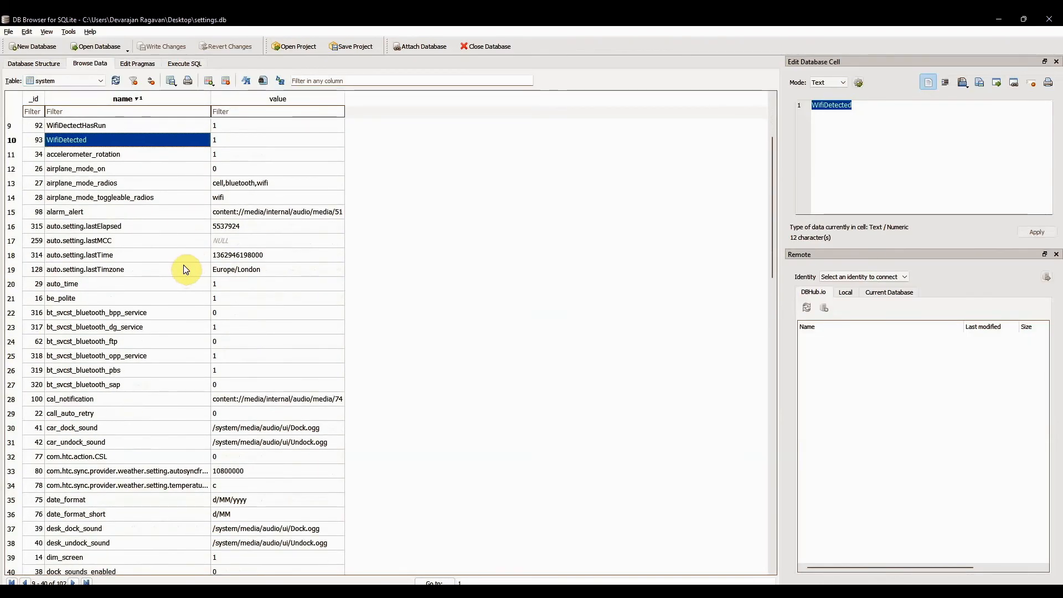
{"action": "left_click", "coordinate": [181, 183]}
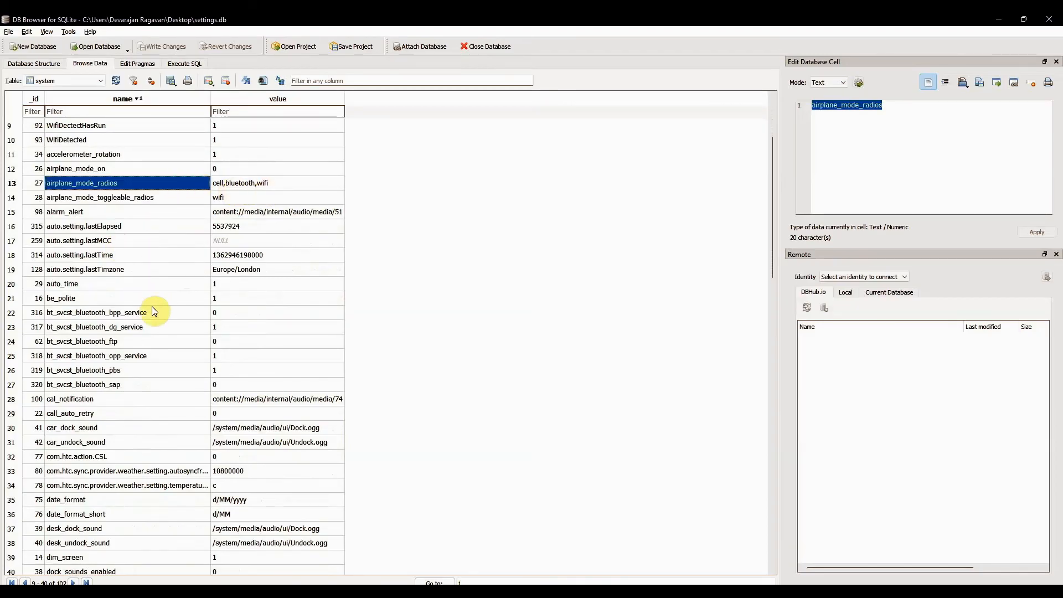
{"action": "left_click", "coordinate": [141, 268]}
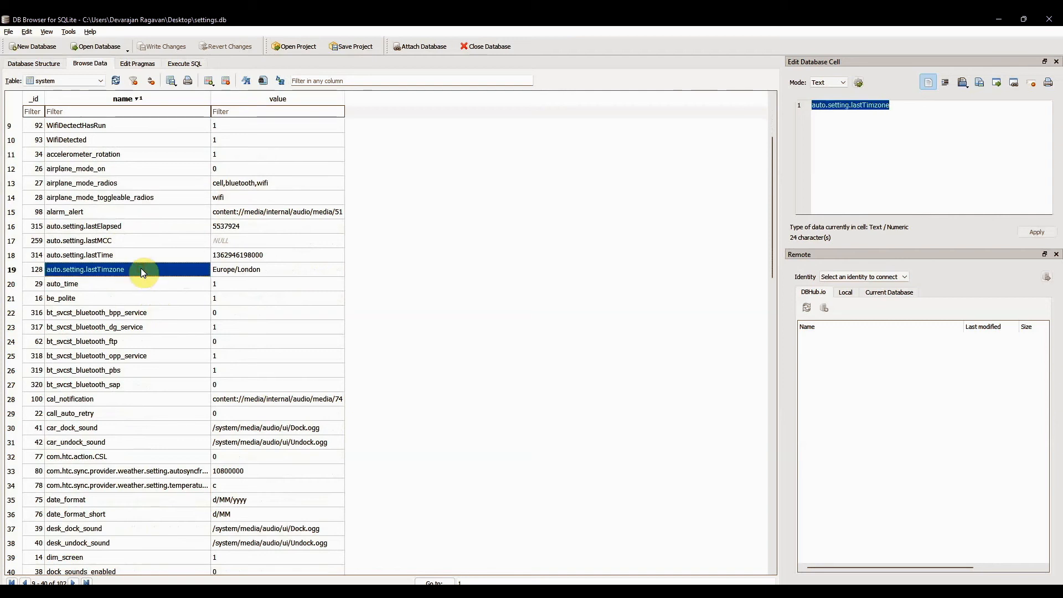
{"action": "left_click", "coordinate": [138, 254]}
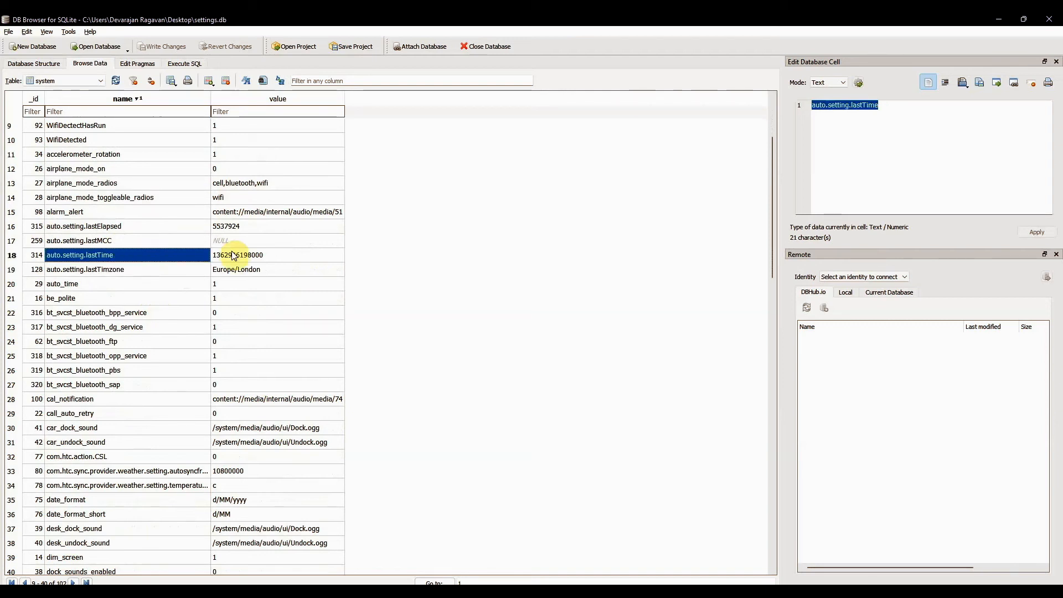
{"action": "left_click", "coordinate": [307, 255]}
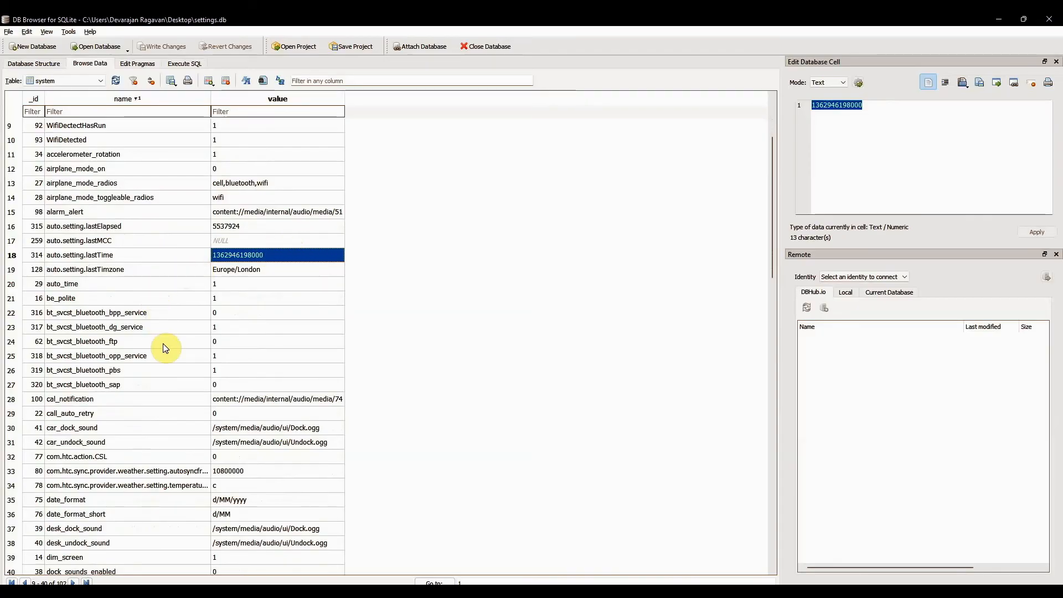
- Examine the system table's hotspot settings, including the DHCP start IP, hotspot_id_address, hotspot password and security type values
{"action": "scroll", "coordinate": [165, 346], "scroll_direction": "down", "scroll_amount": 2}
{"action": "scroll", "coordinate": [165, 347], "scroll_direction": "down", "scroll_amount": 3}
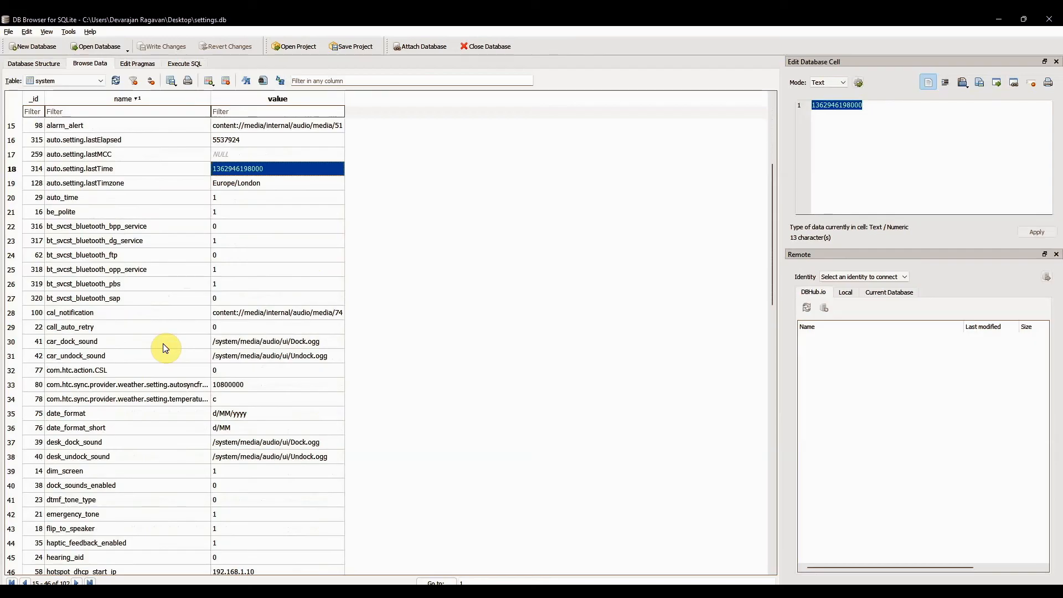
{"action": "scroll", "coordinate": [164, 347], "scroll_direction": "down", "scroll_amount": 2}
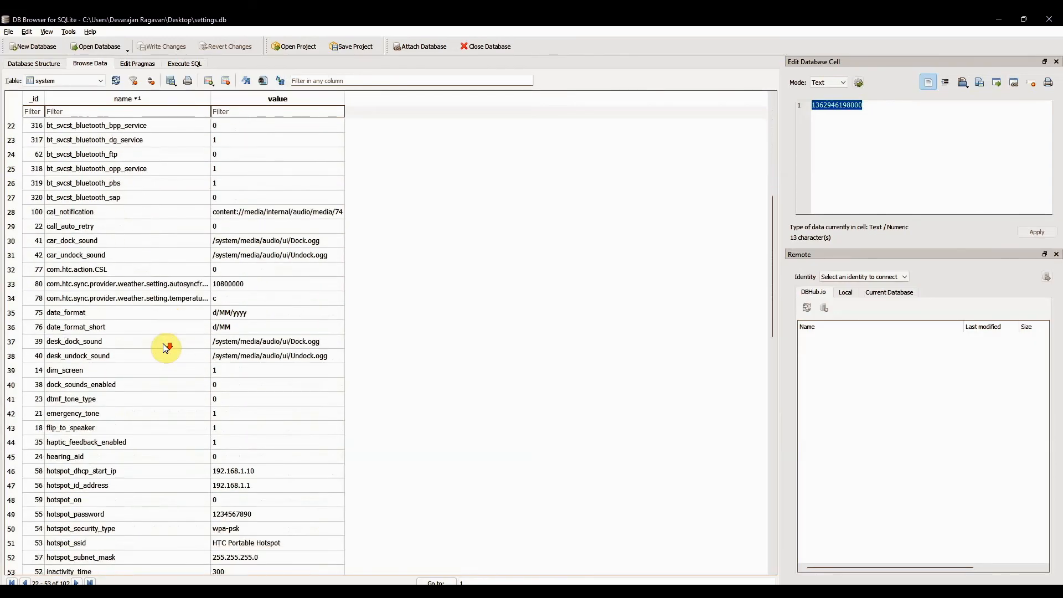
{"action": "scroll", "coordinate": [164, 346], "scroll_direction": "down", "scroll_amount": 2}
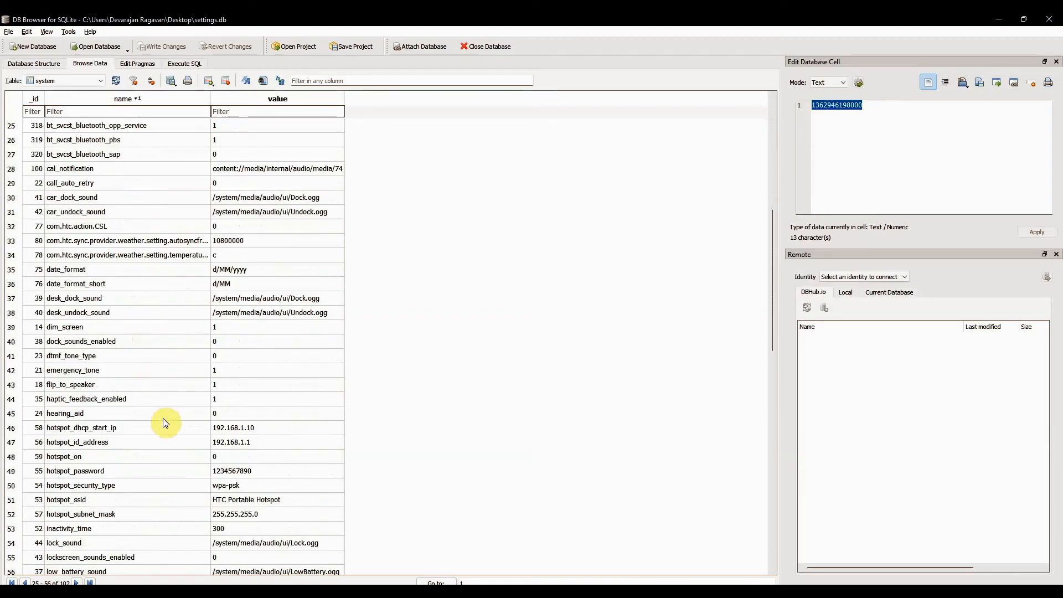
{"action": "scroll", "coordinate": [165, 423], "scroll_direction": "down", "scroll_amount": 1}
{"action": "scroll", "coordinate": [166, 423], "scroll_direction": "down", "scroll_amount": 1}
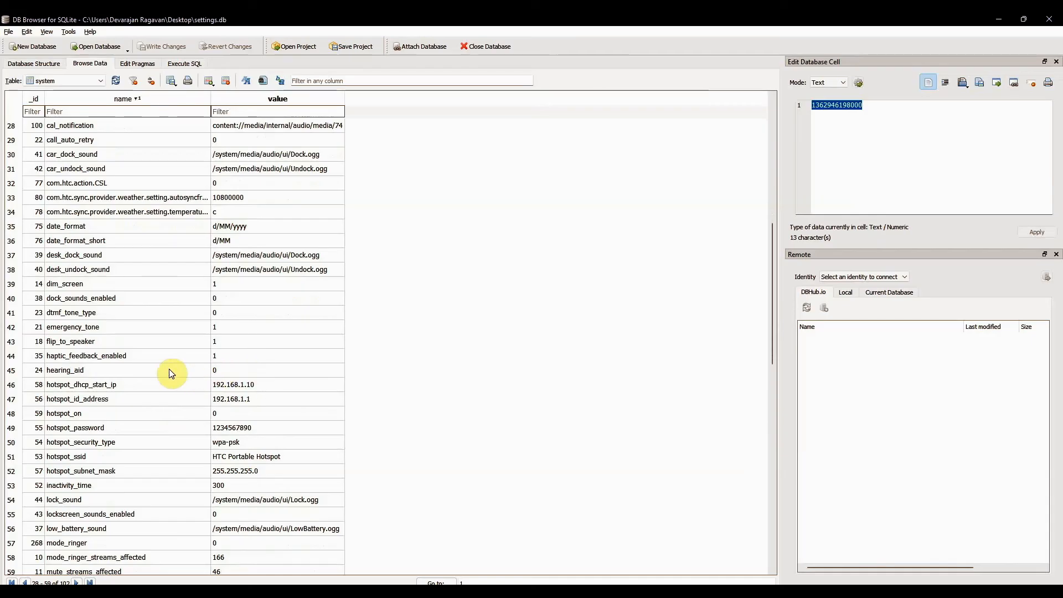
{"action": "left_click", "coordinate": [222, 371]}
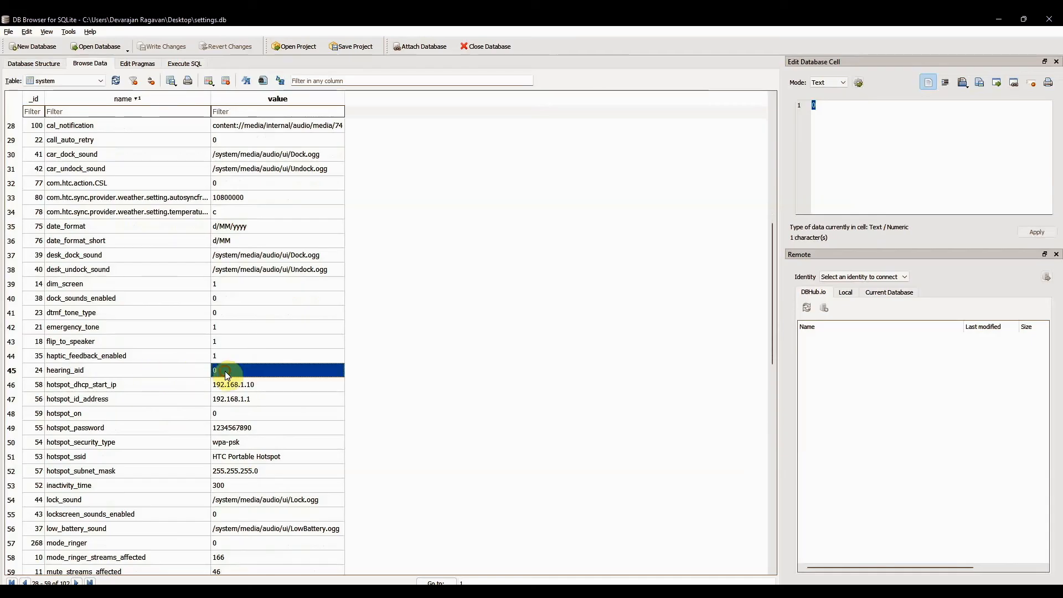
{"action": "left_click", "coordinate": [158, 386]}
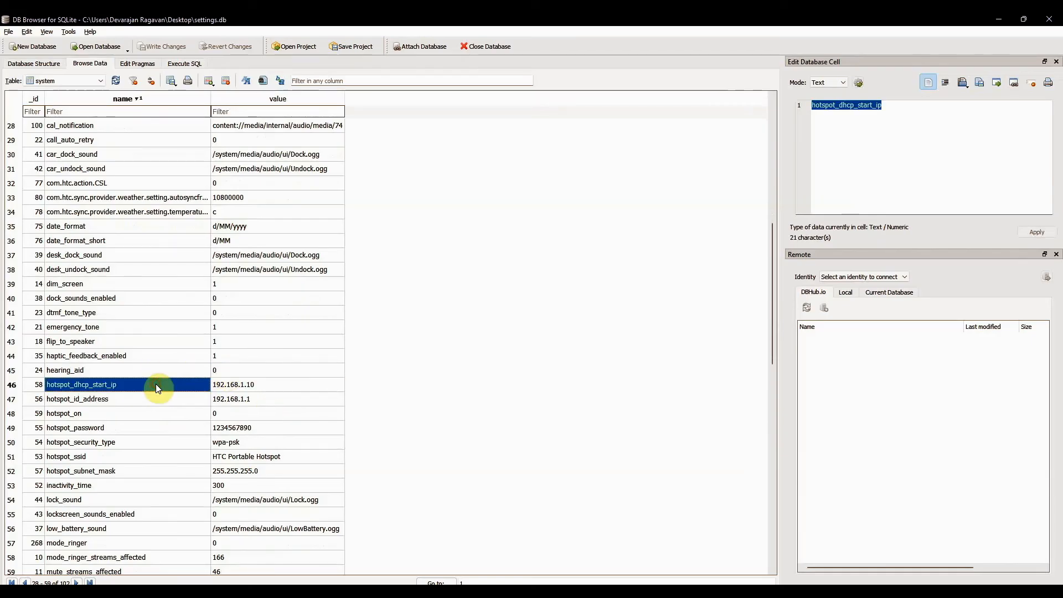
{"action": "left_click", "coordinate": [251, 385]}
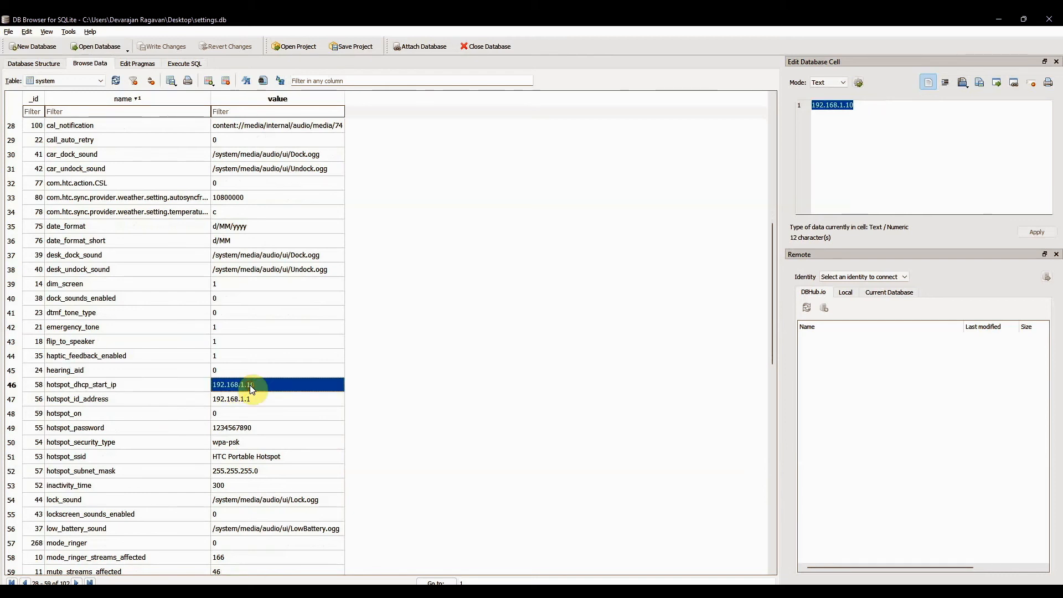
{"action": "left_click", "coordinate": [241, 401]}
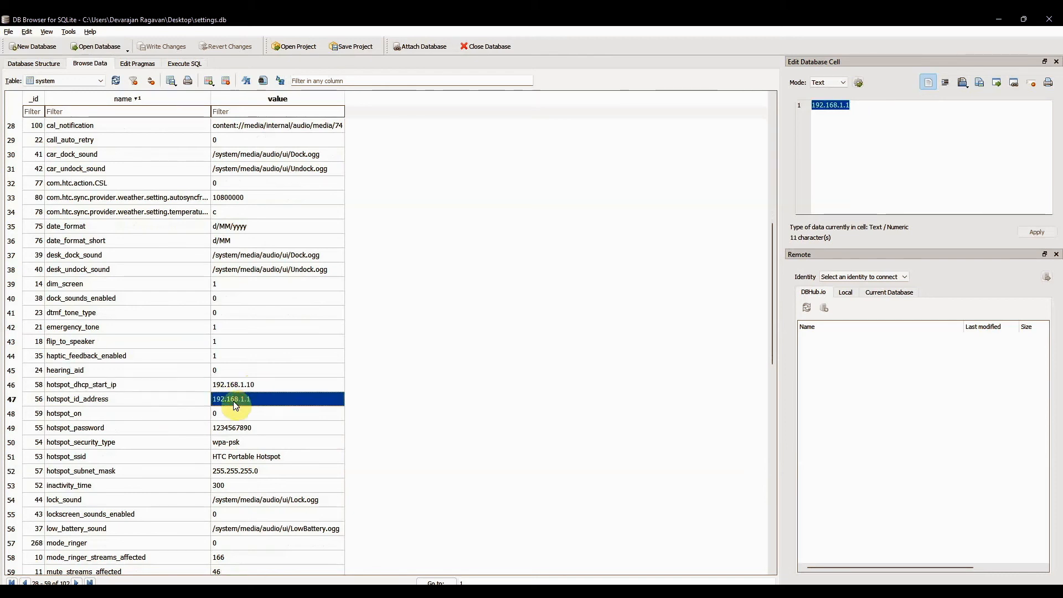
{"action": "left_click", "coordinate": [234, 427]}
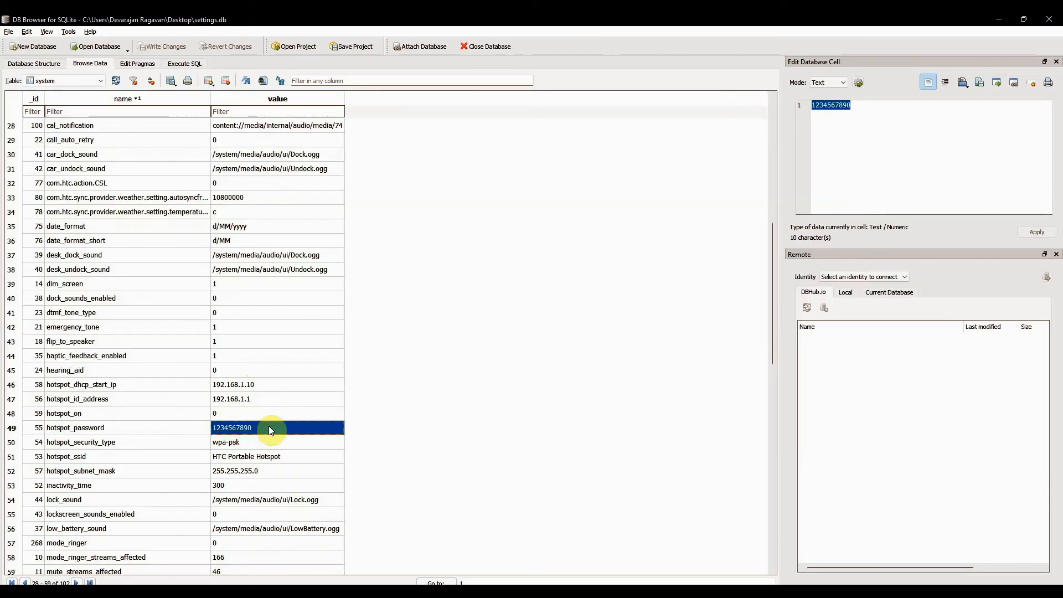
{"action": "left_click", "coordinate": [266, 446]}
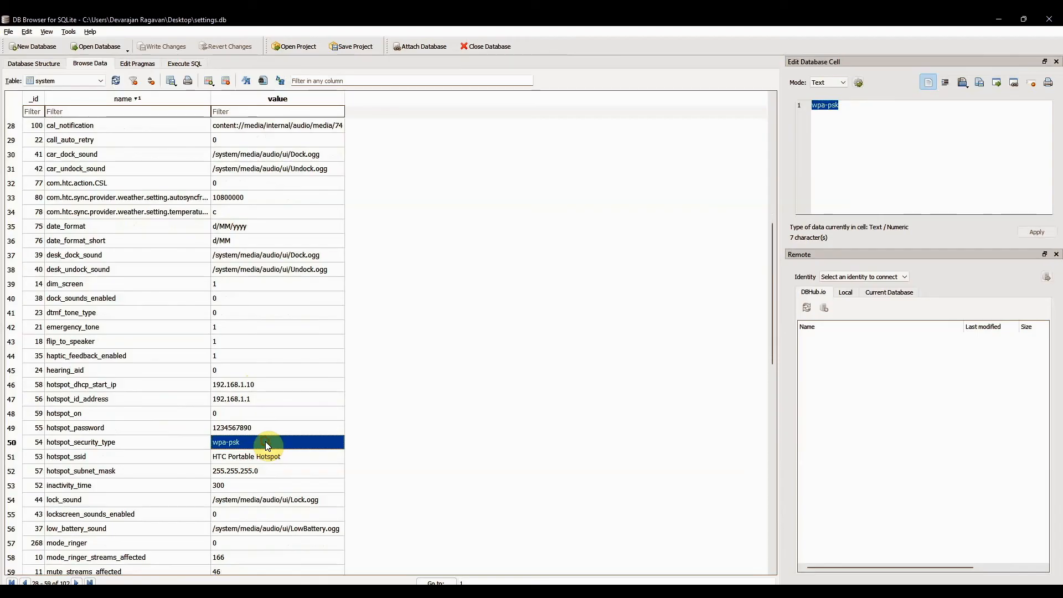
{"action": "left_click", "coordinate": [267, 428]}
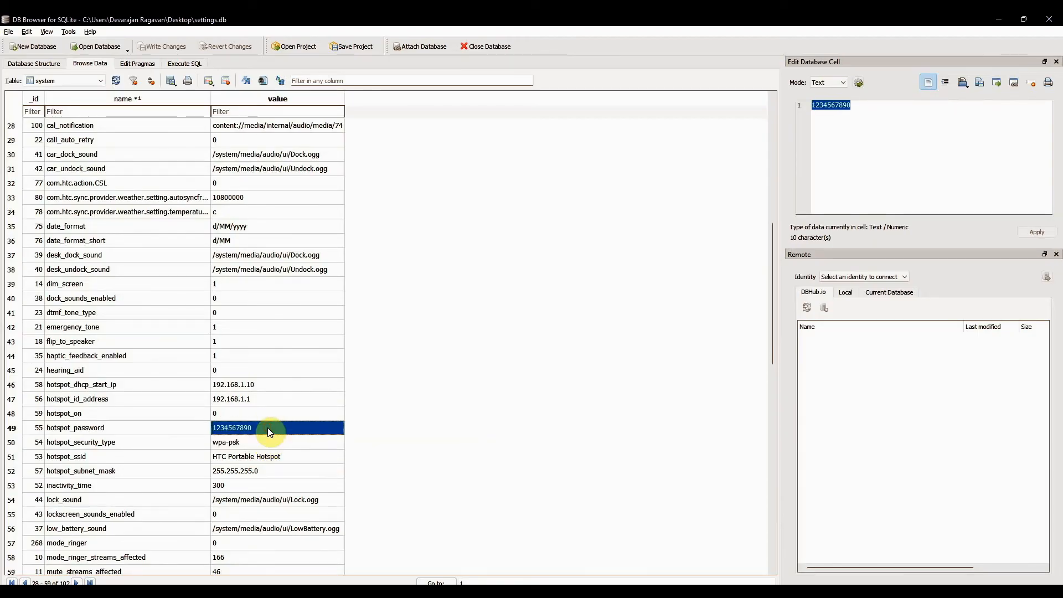
- Examine the remaining hotspot entries in the system table, continuing down to the inactivity_time entry
{"action": "scroll", "coordinate": [182, 459], "scroll_direction": "down", "scroll_amount": 2}
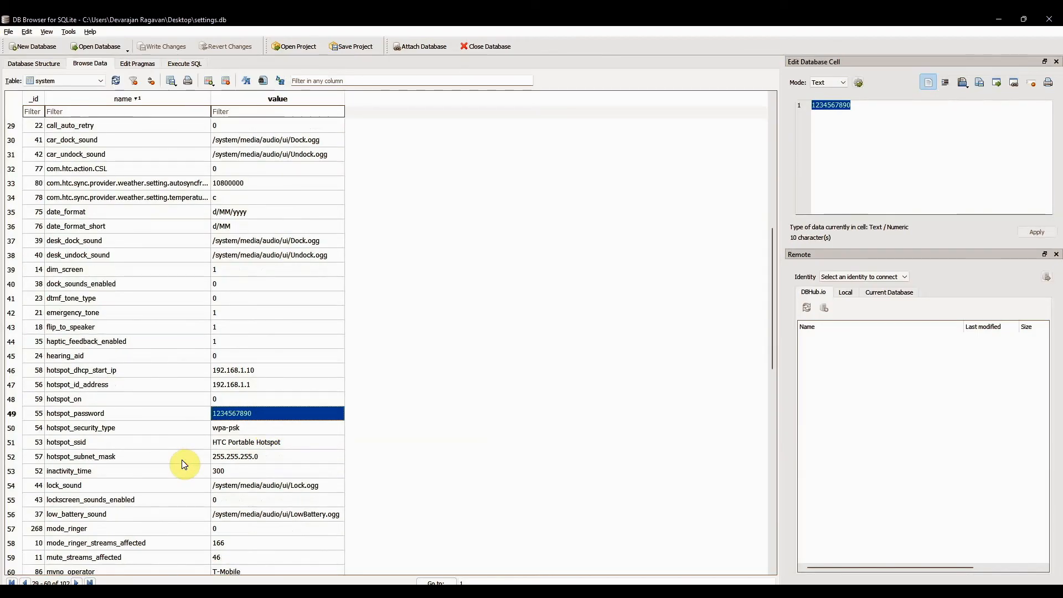
{"action": "scroll", "coordinate": [185, 464], "scroll_direction": "down", "scroll_amount": 3}
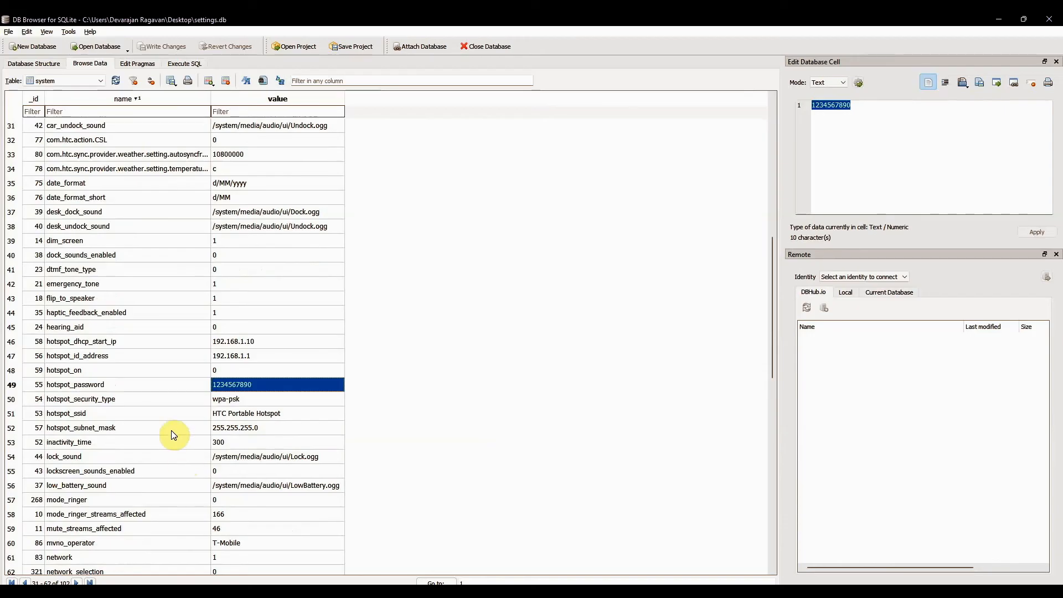
{"action": "scroll", "coordinate": [174, 434], "scroll_direction": "down", "scroll_amount": 1}
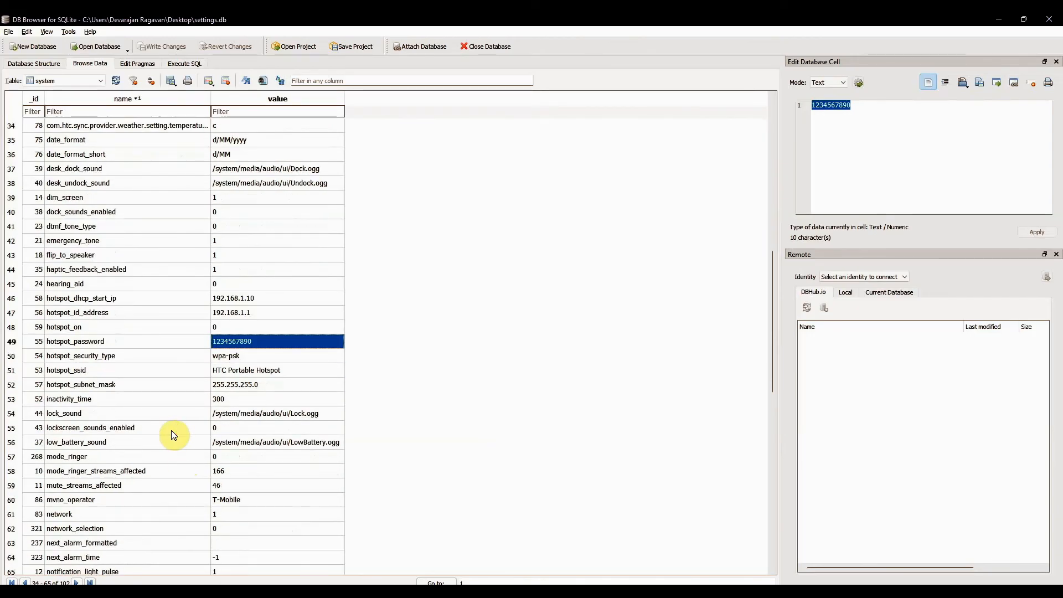
{"action": "scroll", "coordinate": [171, 432], "scroll_direction": "down", "scroll_amount": 2}
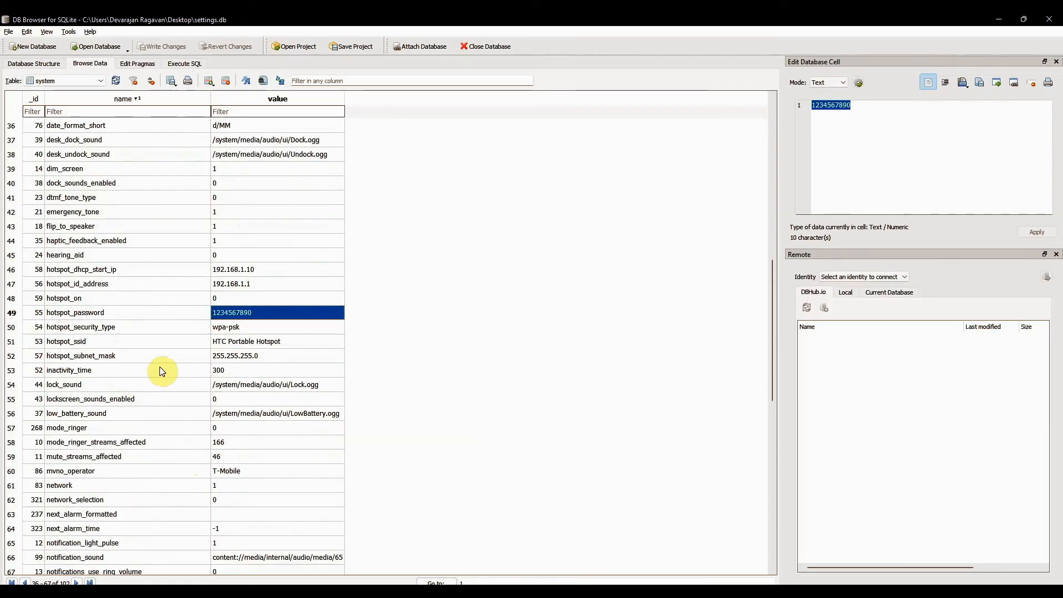
{"action": "scroll", "coordinate": [160, 366], "scroll_direction": "down", "scroll_amount": 1}
{"action": "left_click", "coordinate": [157, 330]}
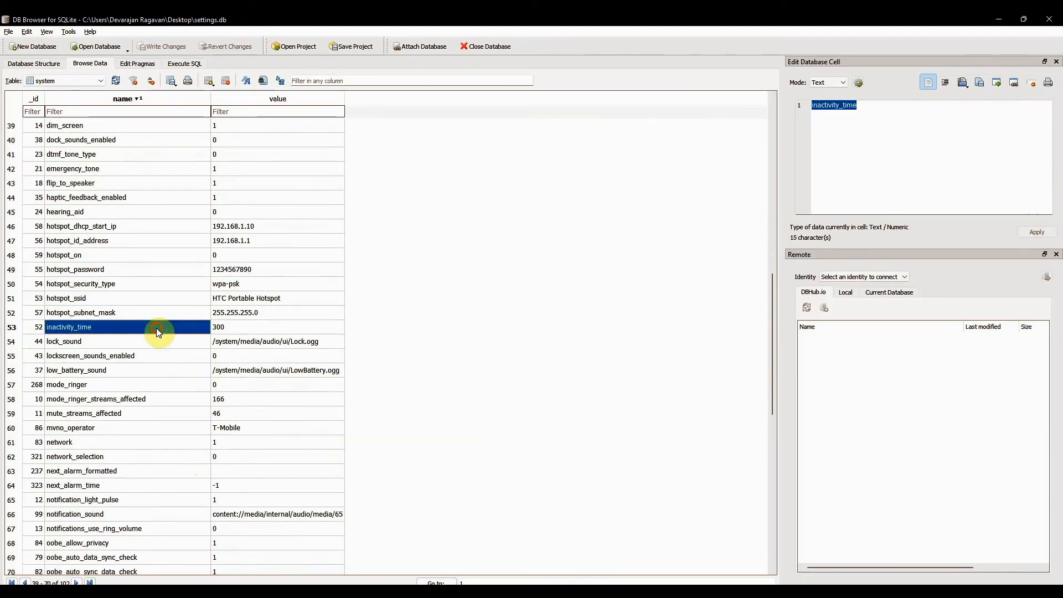
- Examine the system table's mvno_operator entry and its value
{"action": "scroll", "coordinate": [180, 428], "scroll_direction": "down", "scroll_amount": 1}
{"action": "scroll", "coordinate": [181, 429], "scroll_direction": "down", "scroll_amount": 1}
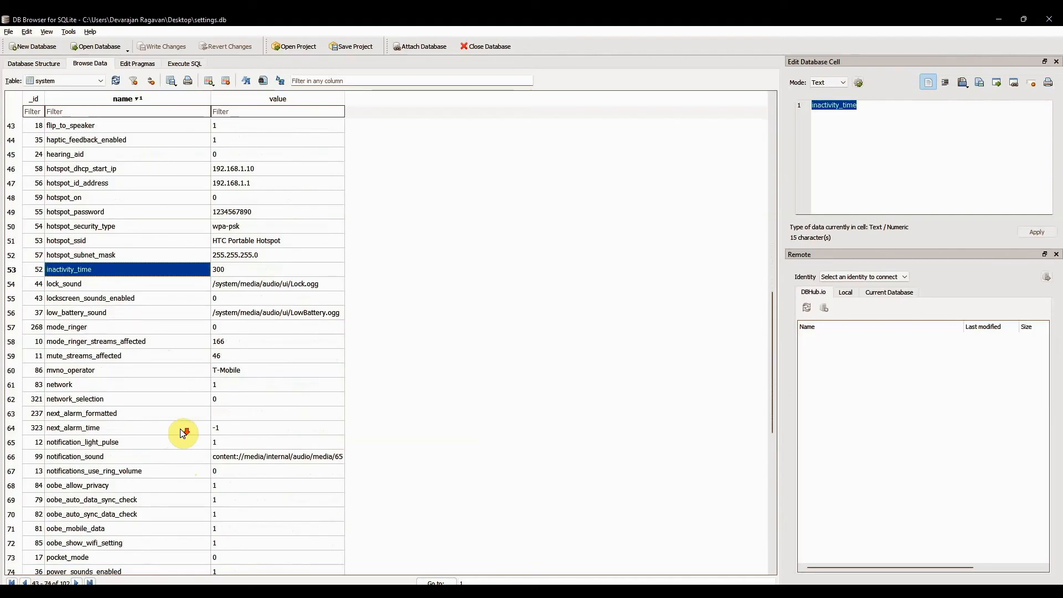
{"action": "left_click", "coordinate": [149, 367]}
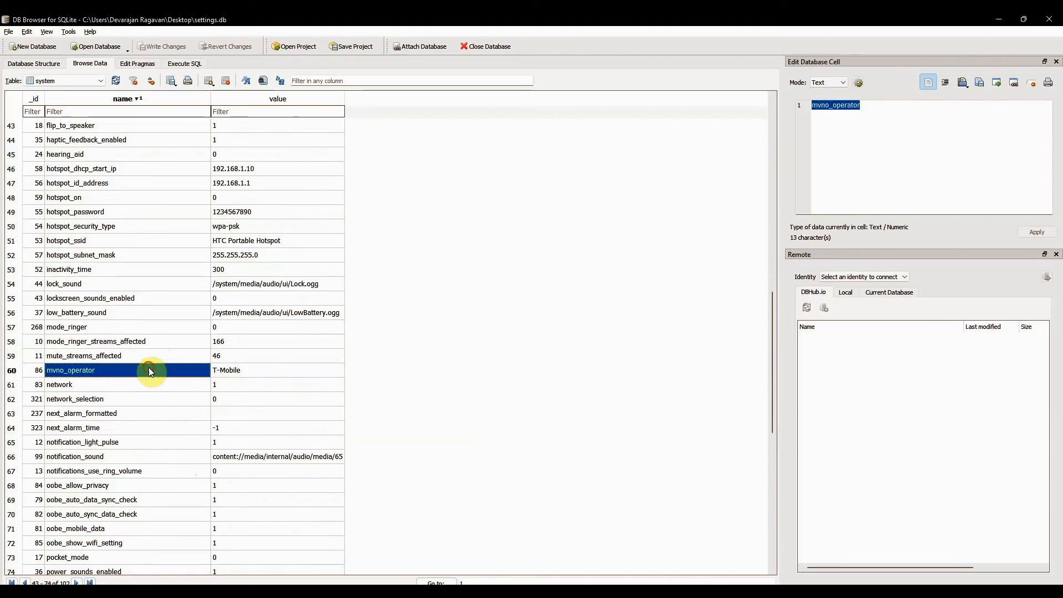
{"action": "left_click", "coordinate": [247, 369]}
- Examine the system table's screen_brightness and screen_off_timeout entries, including the timeout's value
{"action": "scroll", "coordinate": [161, 397], "scroll_direction": "down", "scroll_amount": 2}
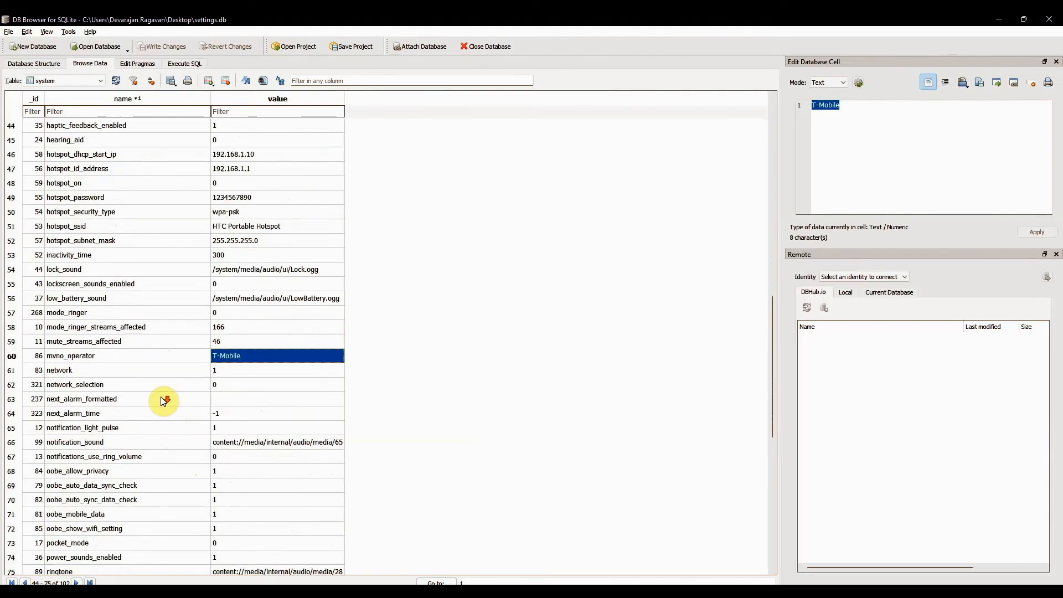
{"action": "scroll", "coordinate": [163, 400], "scroll_direction": "down", "scroll_amount": 3}
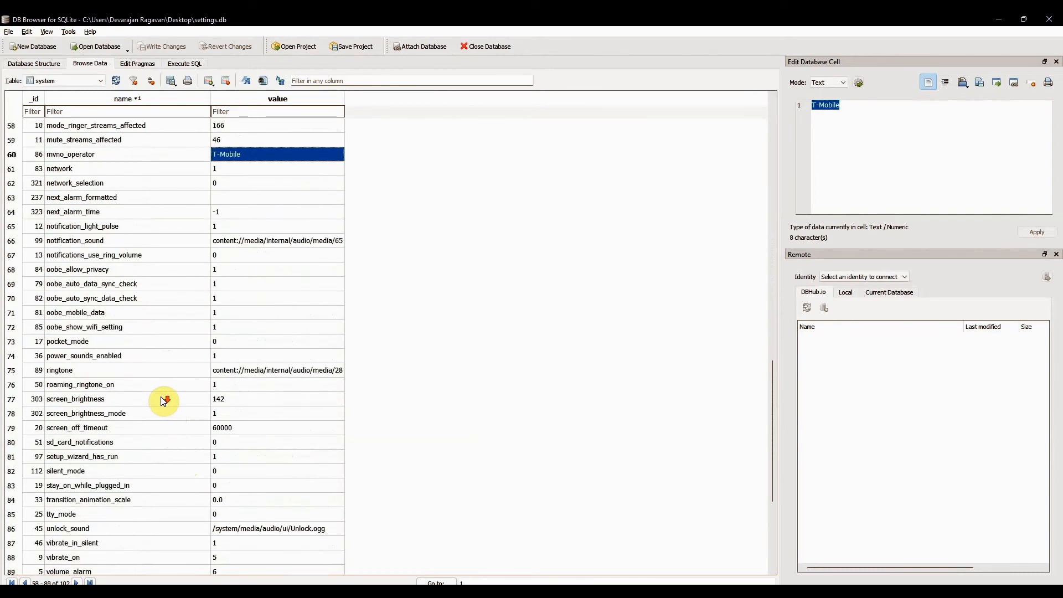
{"action": "left_click", "coordinate": [190, 399]}
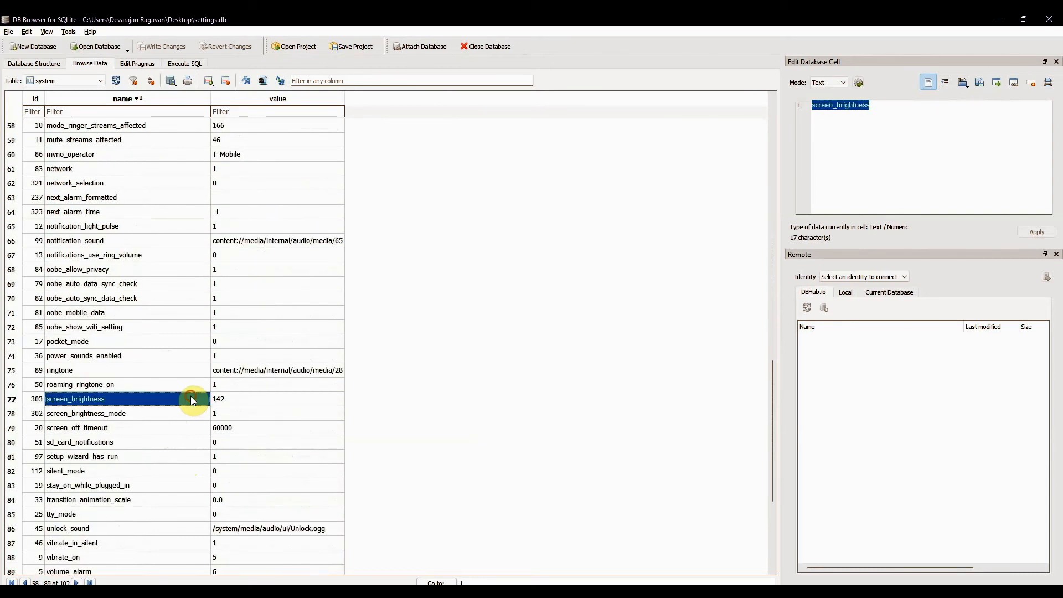
{"action": "left_click", "coordinate": [190, 427]}
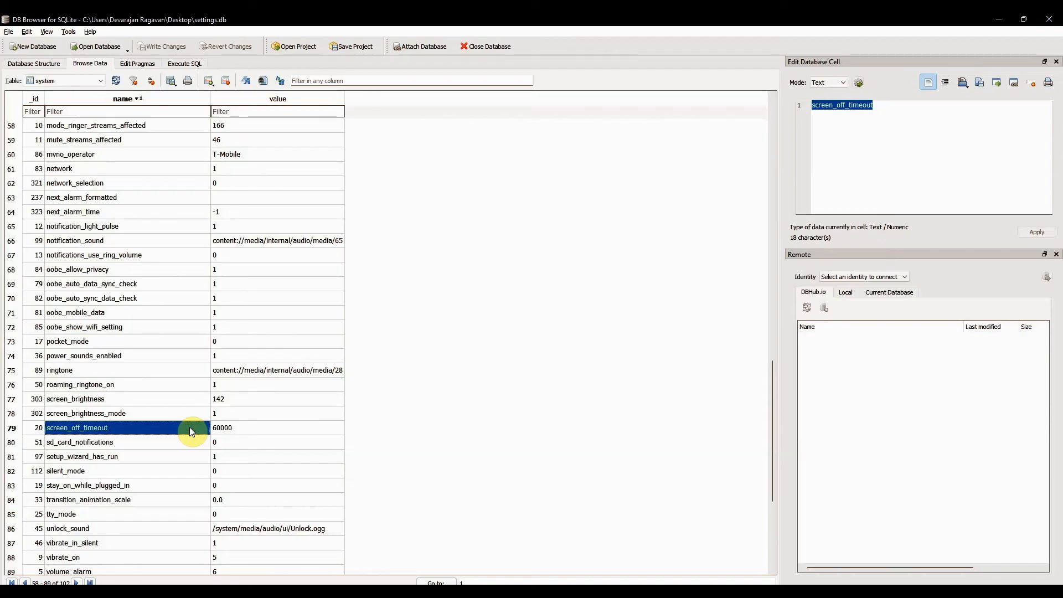
{"action": "left_click", "coordinate": [241, 427]}
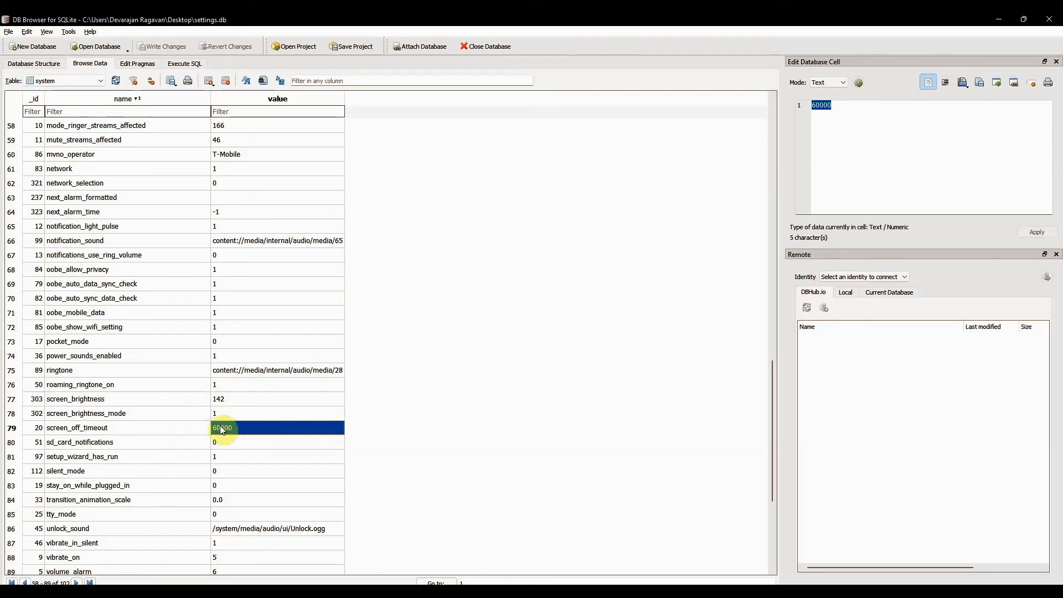
- Examine the system table's sd_card_notifications entry
{"action": "scroll", "coordinate": [169, 438], "scroll_direction": "down", "scroll_amount": 1}
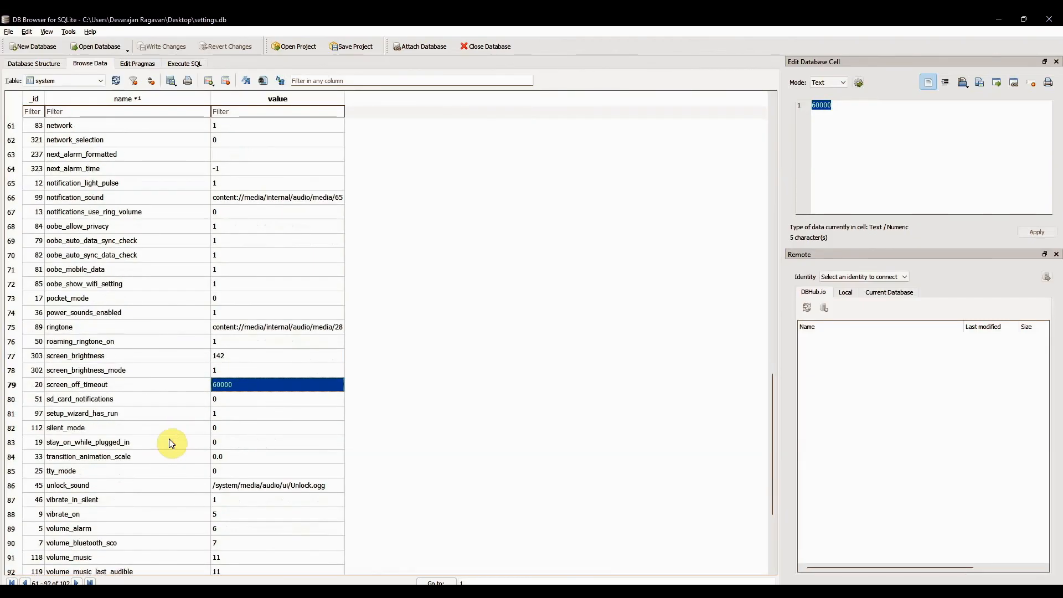
{"action": "scroll", "coordinate": [169, 439], "scroll_direction": "down", "scroll_amount": 1}
{"action": "left_click", "coordinate": [184, 383]}
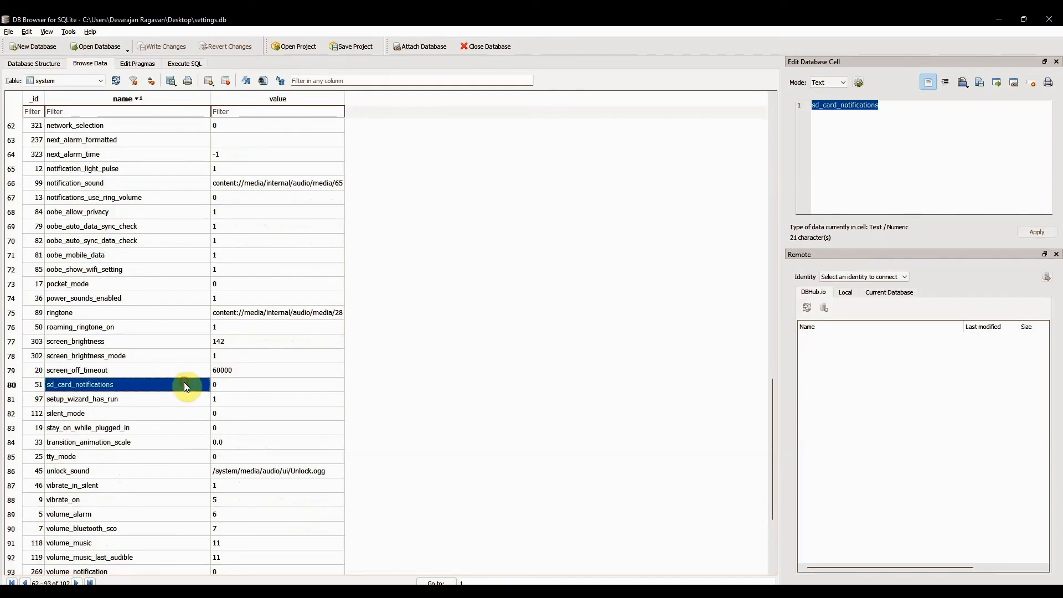
- Examine the unlock_sound, vibrate_in_silent, vibrate_on and volume_alarm entries, continuing to the end of the system table
{"action": "scroll", "coordinate": [183, 423], "scroll_direction": "down", "scroll_amount": 1}
{"action": "scroll", "coordinate": [185, 428], "scroll_direction": "down", "scroll_amount": 1}
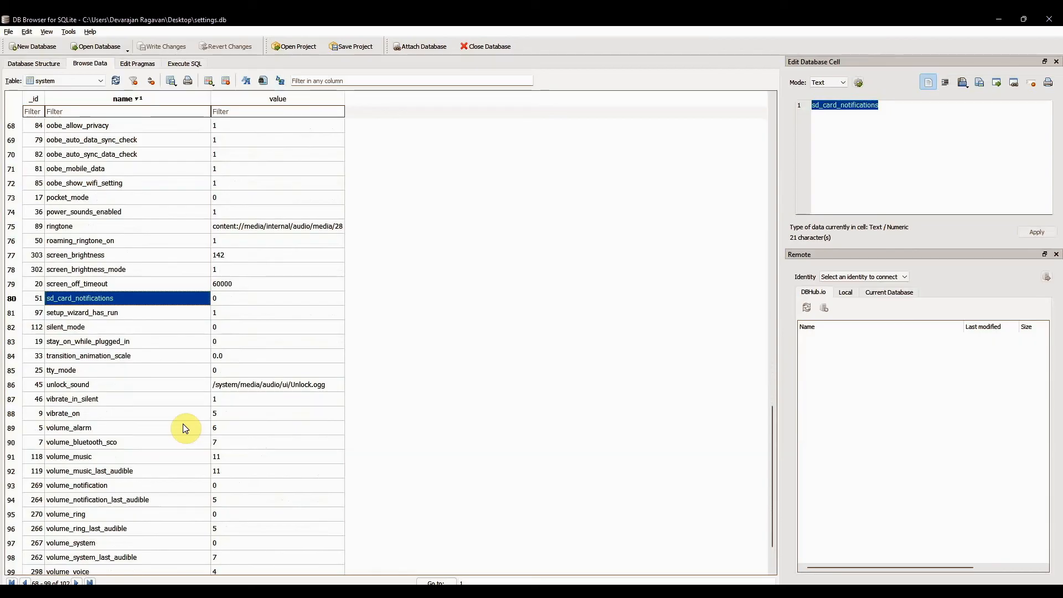
{"action": "left_click", "coordinate": [171, 386]}
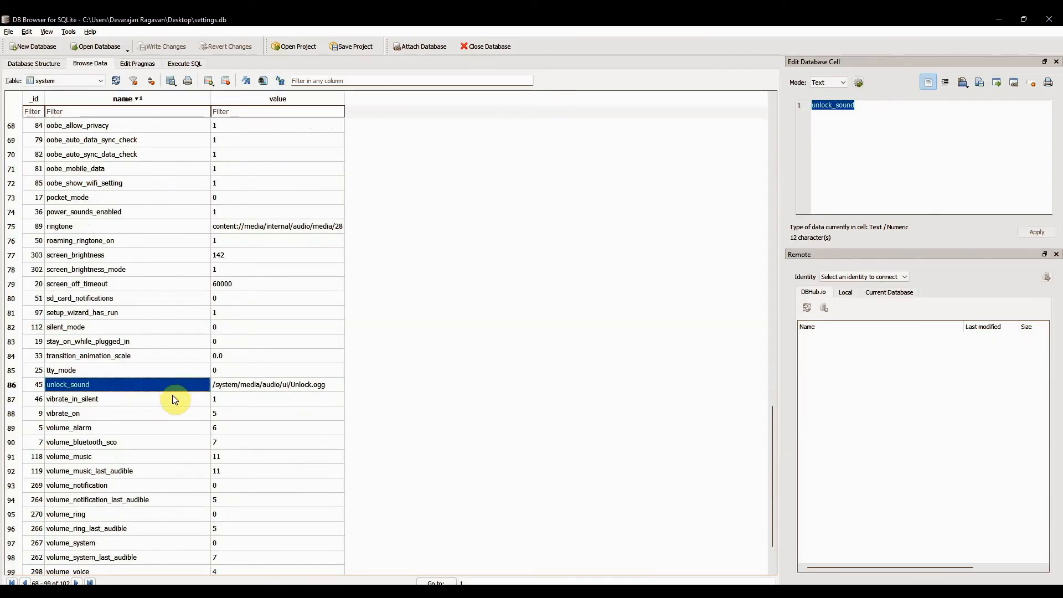
{"action": "left_click", "coordinate": [172, 398]}
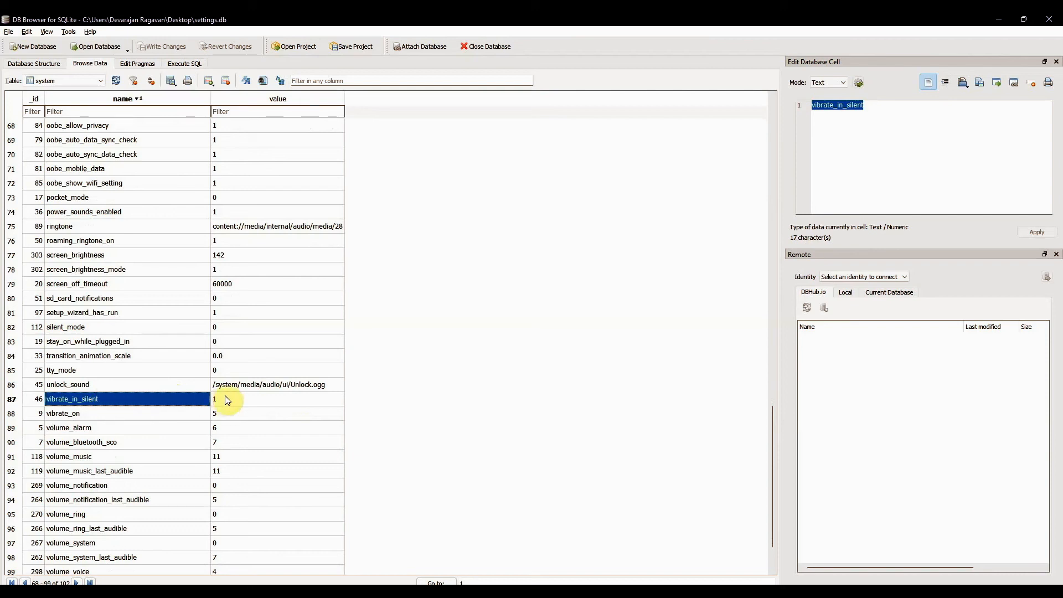
{"action": "left_click", "coordinate": [165, 418]}
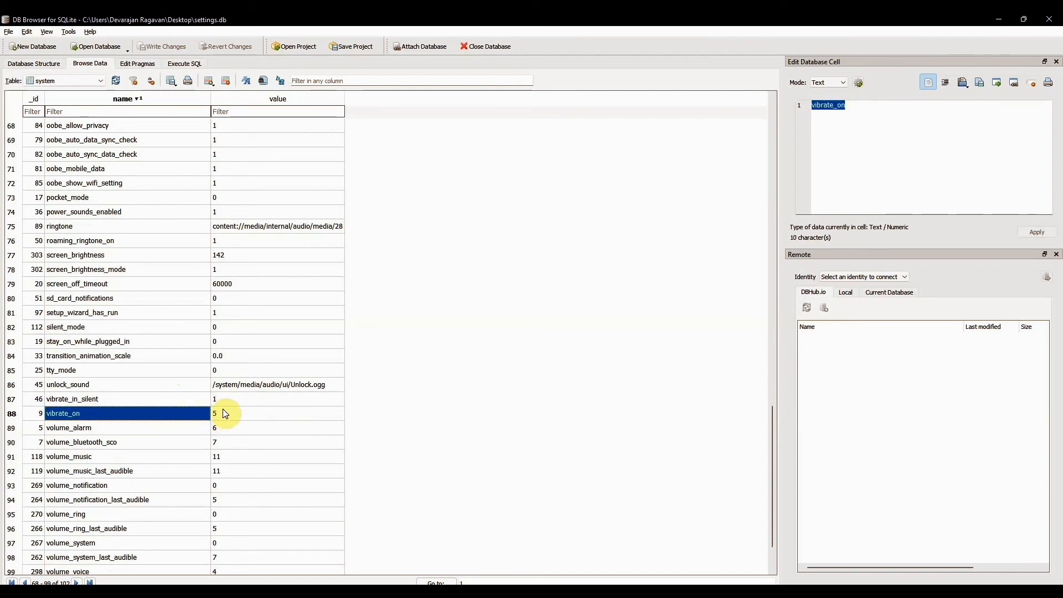
{"action": "left_click", "coordinate": [171, 428]}
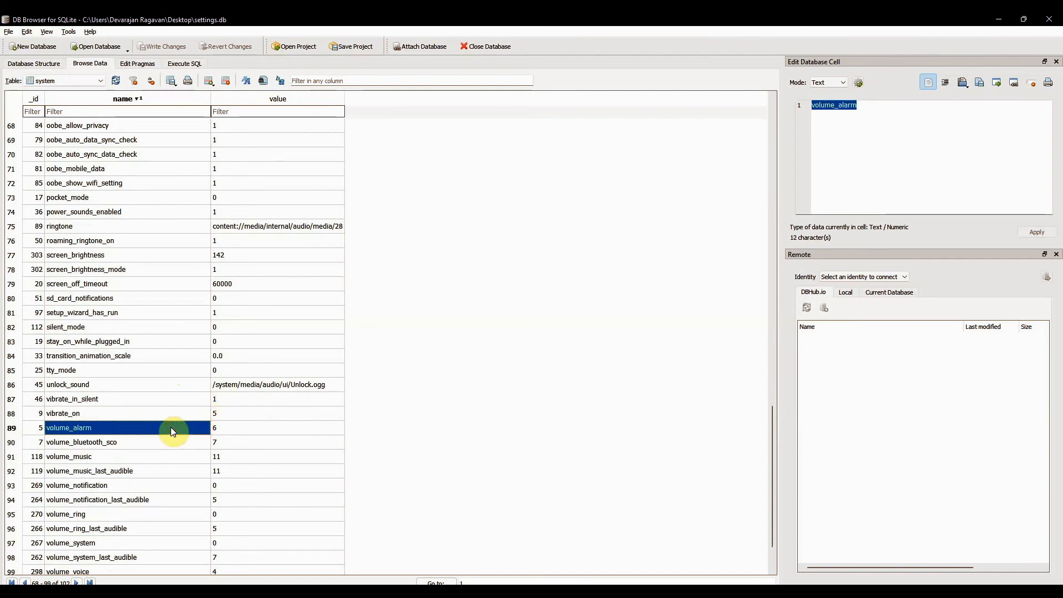
{"action": "scroll", "coordinate": [171, 426], "scroll_direction": "down", "scroll_amount": 2}
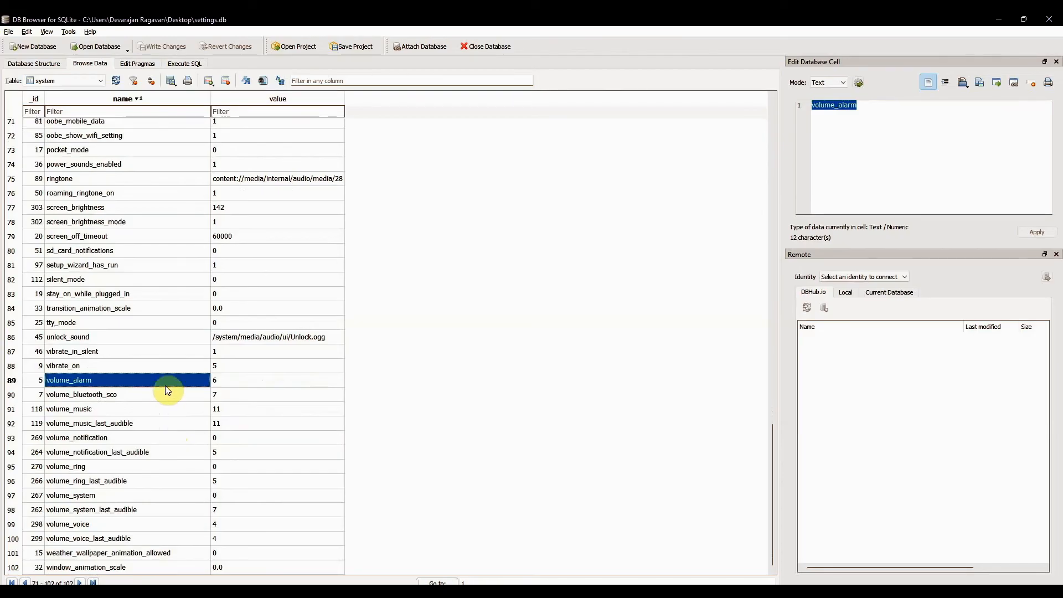
{"action": "key", "text": "alt+Tab"}
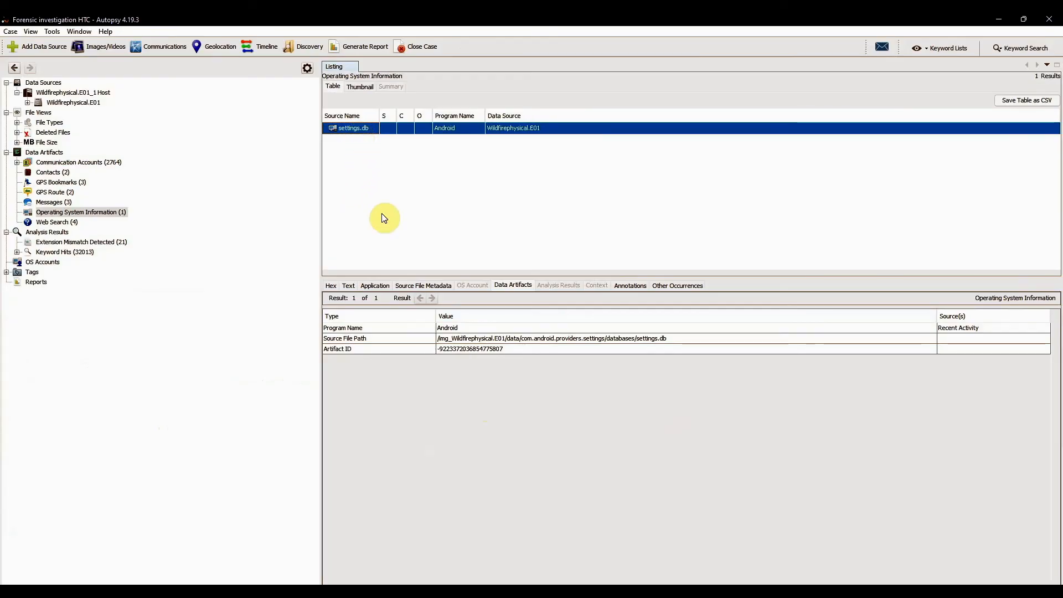
{"action": "key", "text": "alt+Tab"}
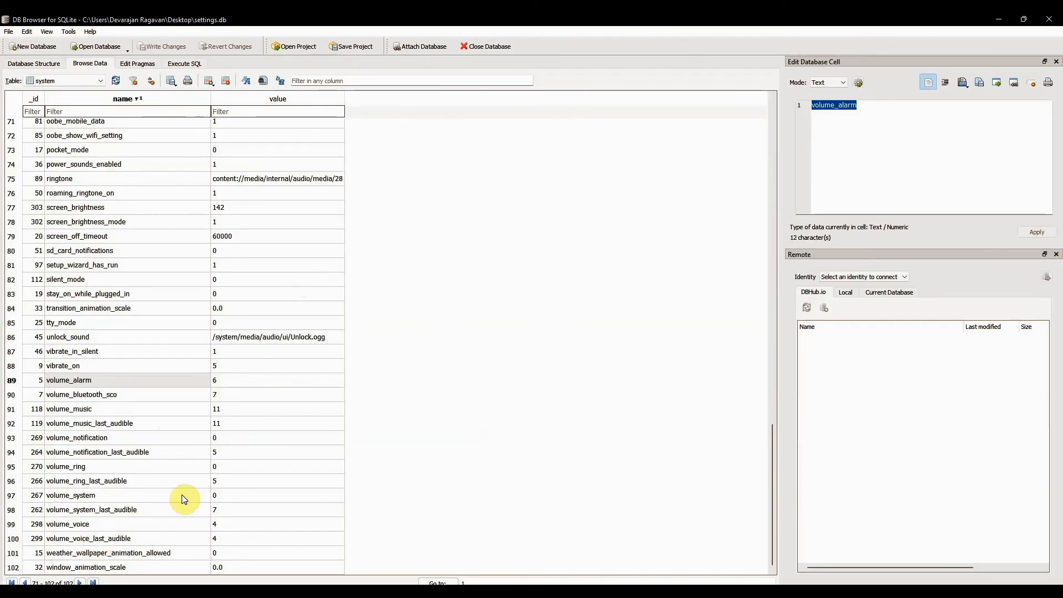
{"action": "key", "text": "alt+Tab"}
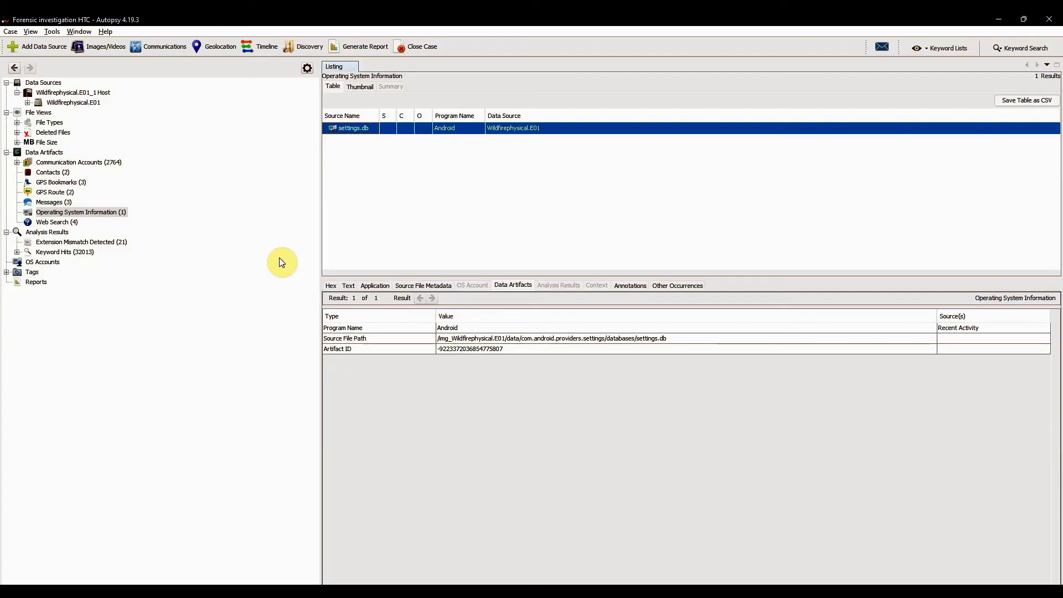
{"action": "key", "text": "alt+Tab"}
{"action": "scroll", "coordinate": [243, 281], "scroll_direction": "up", "scroll_amount": 3}
{"action": "scroll", "coordinate": [244, 282], "scroll_direction": "up", "scroll_amount": 2}
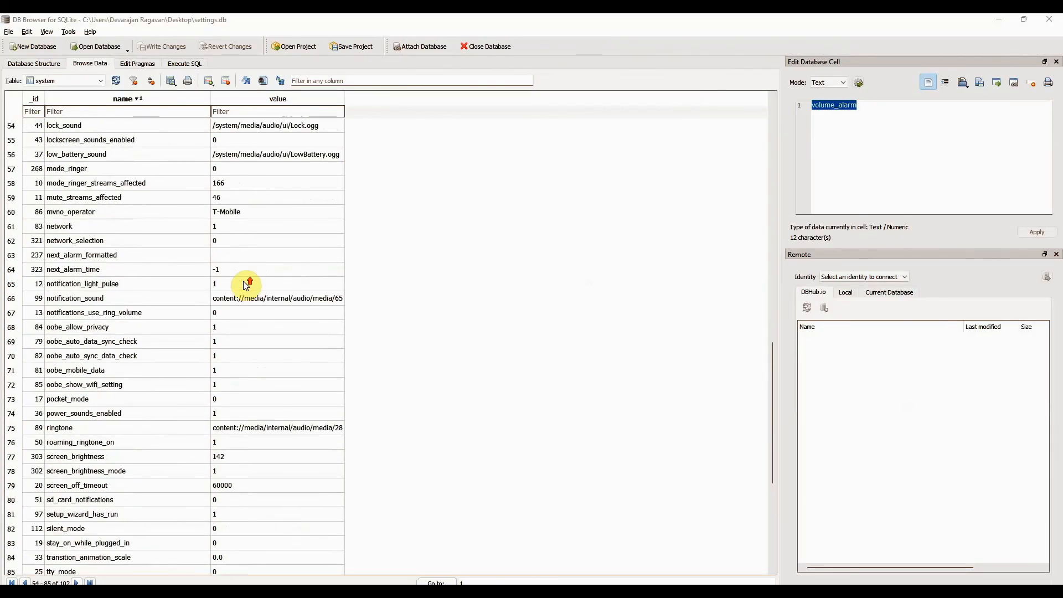
- Switch to Autopsy, expand the Wildfirephysical.E01 image's misc folder and preview the D_lock_screen_port file in its lockscreen folder
{"action": "key", "text": "alt+Tab"}
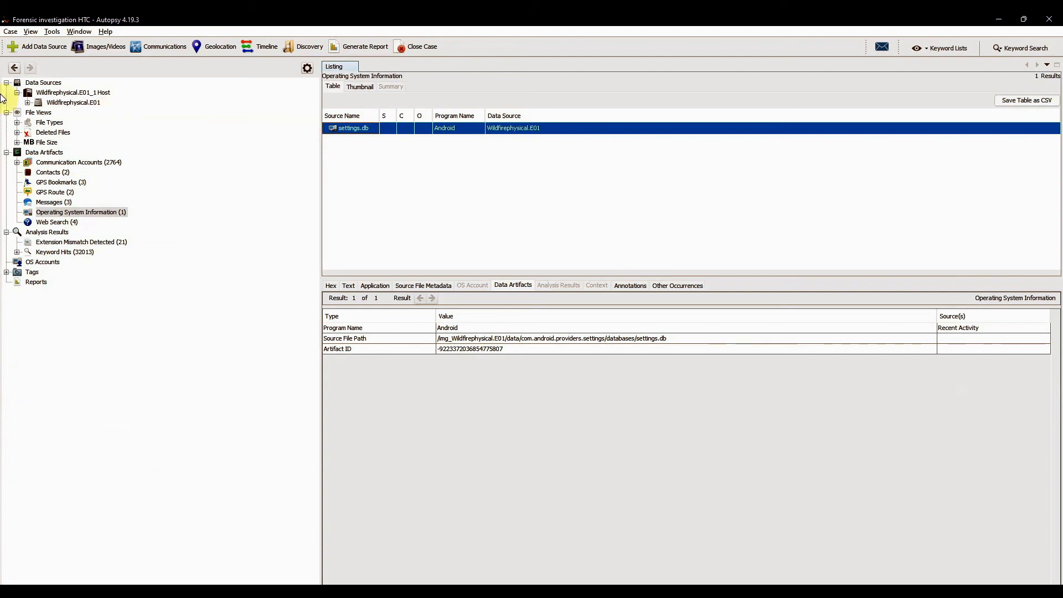
{"action": "left_click", "coordinate": [27, 103]}
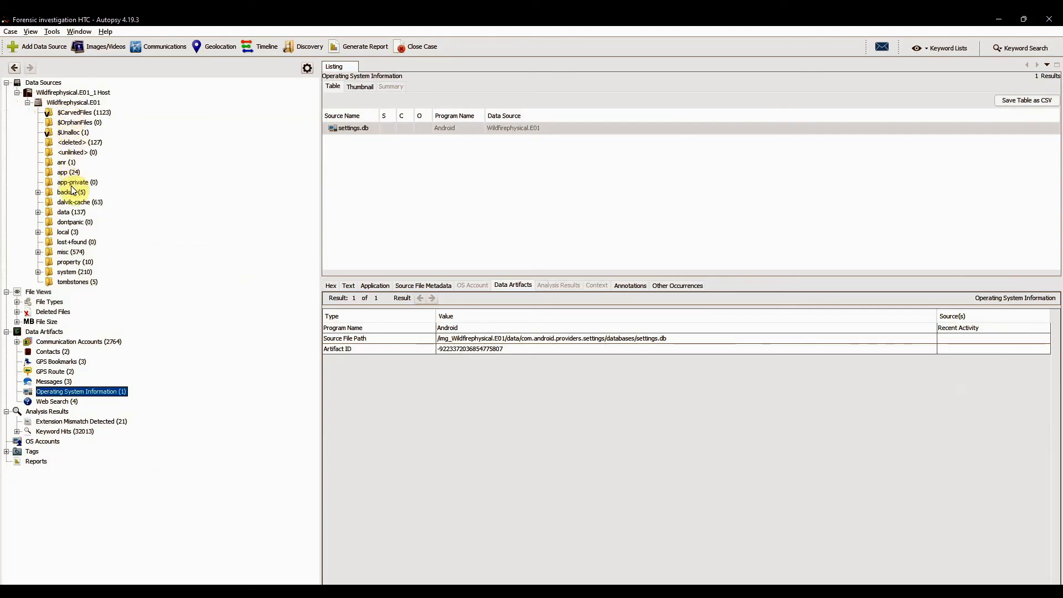
{"action": "left_click", "coordinate": [38, 232]}
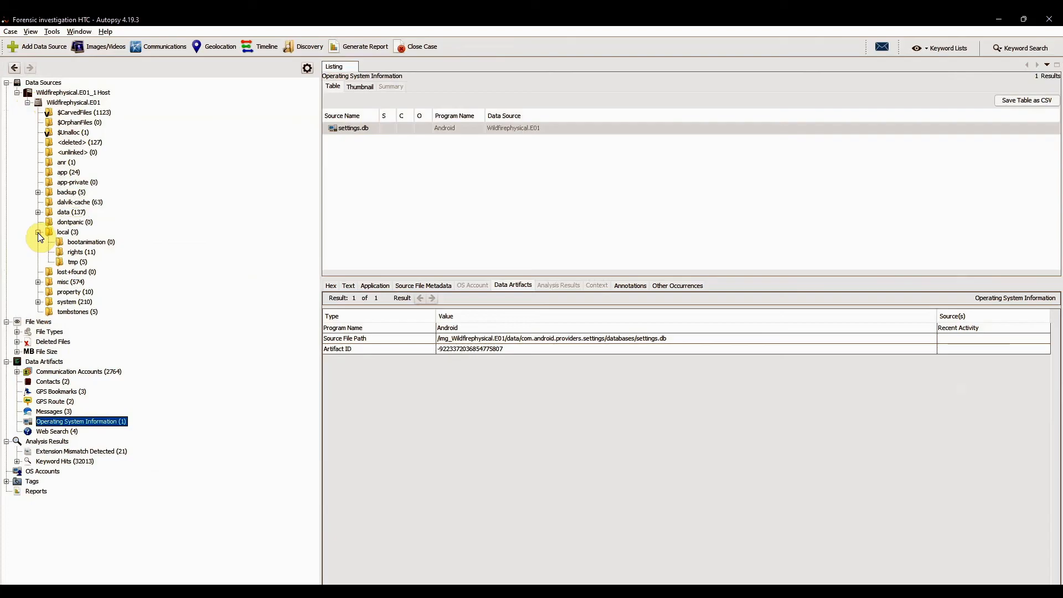
{"action": "left_click", "coordinate": [39, 233]}
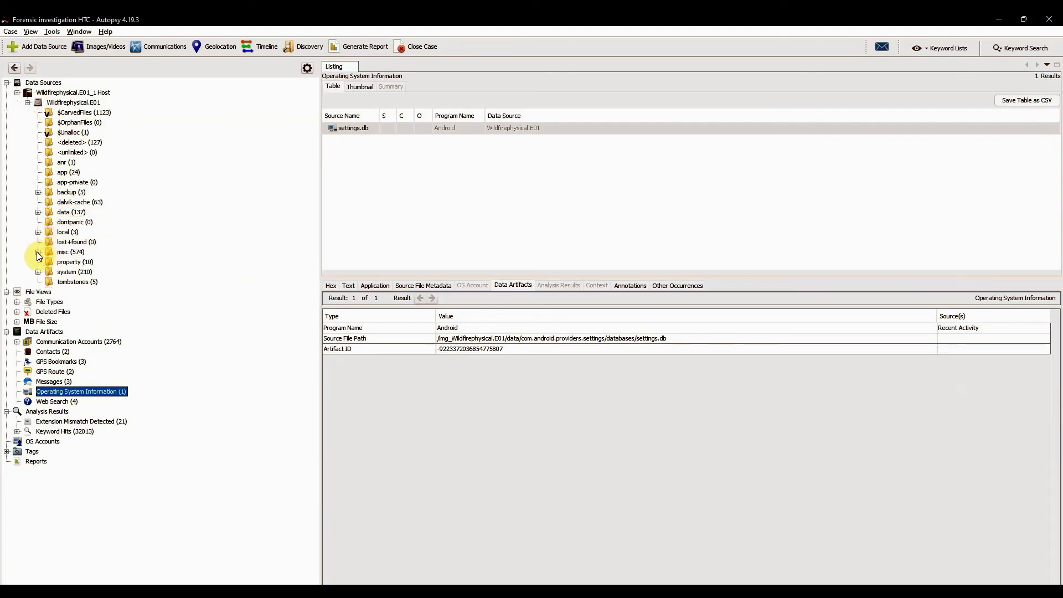
{"action": "left_click", "coordinate": [38, 252]}
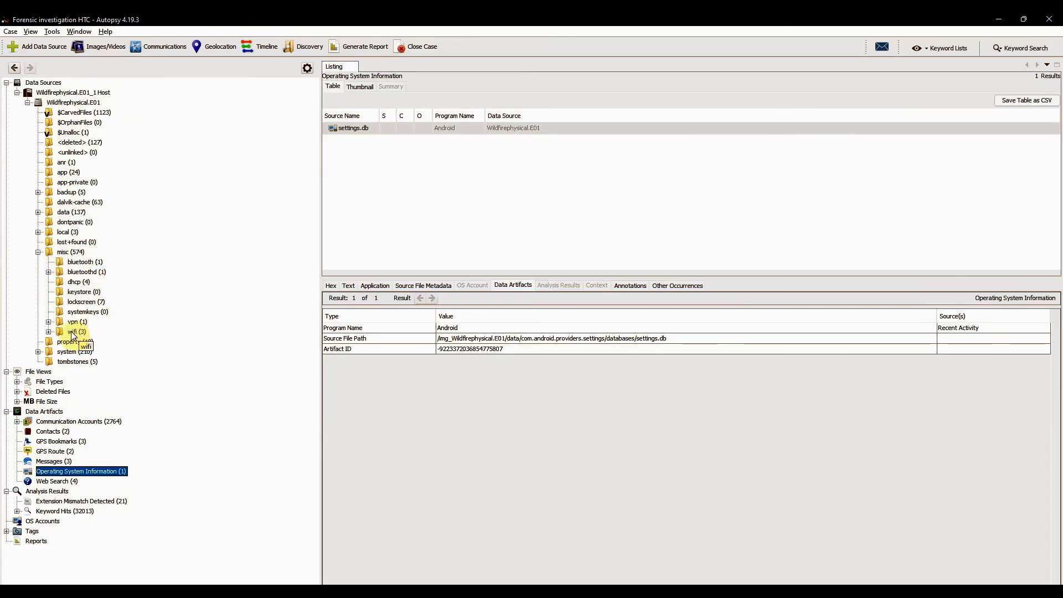
{"action": "left_click", "coordinate": [91, 304]}
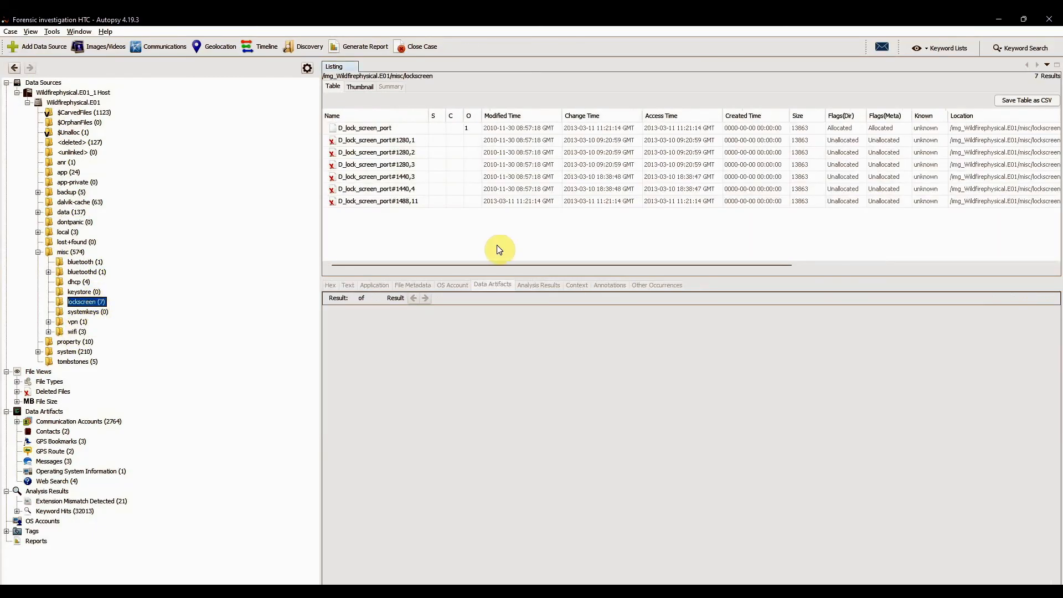
{"action": "left_click", "coordinate": [388, 129]}
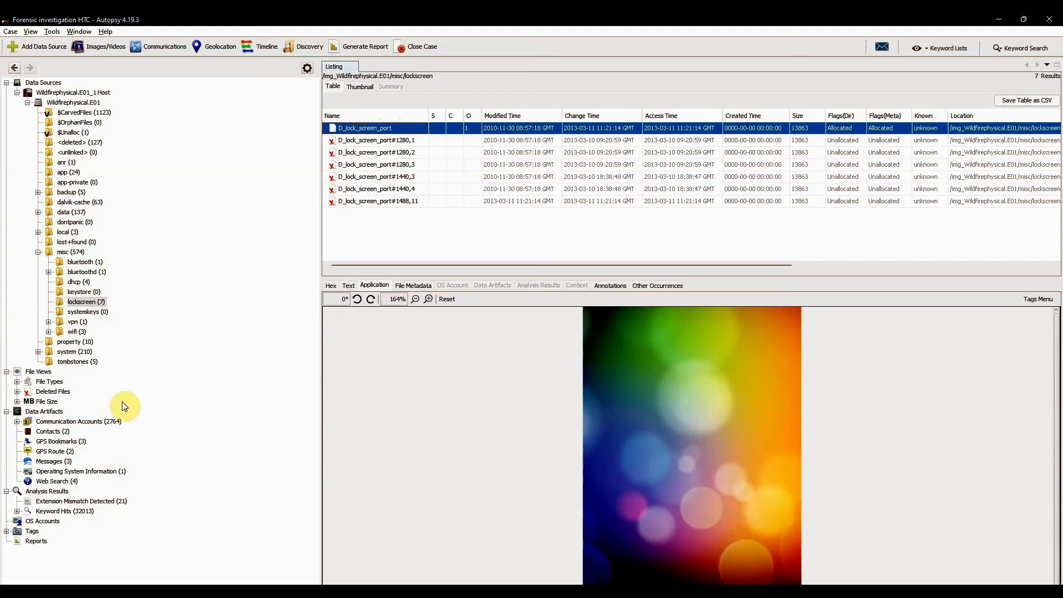
- Check the misc folder's vpn and wifi subfolders and examine the stored Wi-Fi network credentials in wpa_supplicant.conf
{"action": "left_click", "coordinate": [76, 325]}
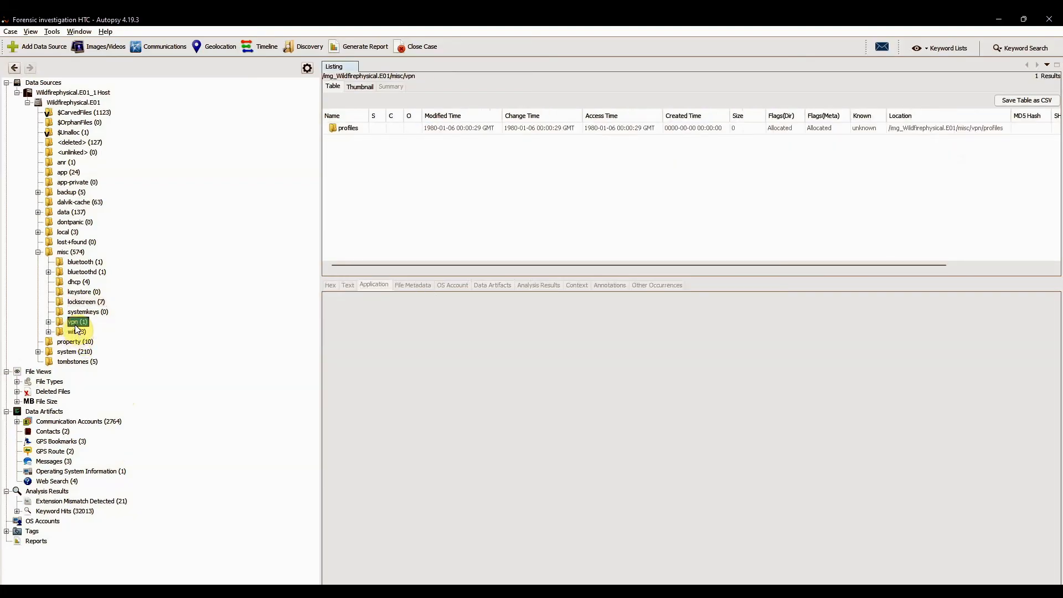
{"action": "left_click", "coordinate": [77, 331]}
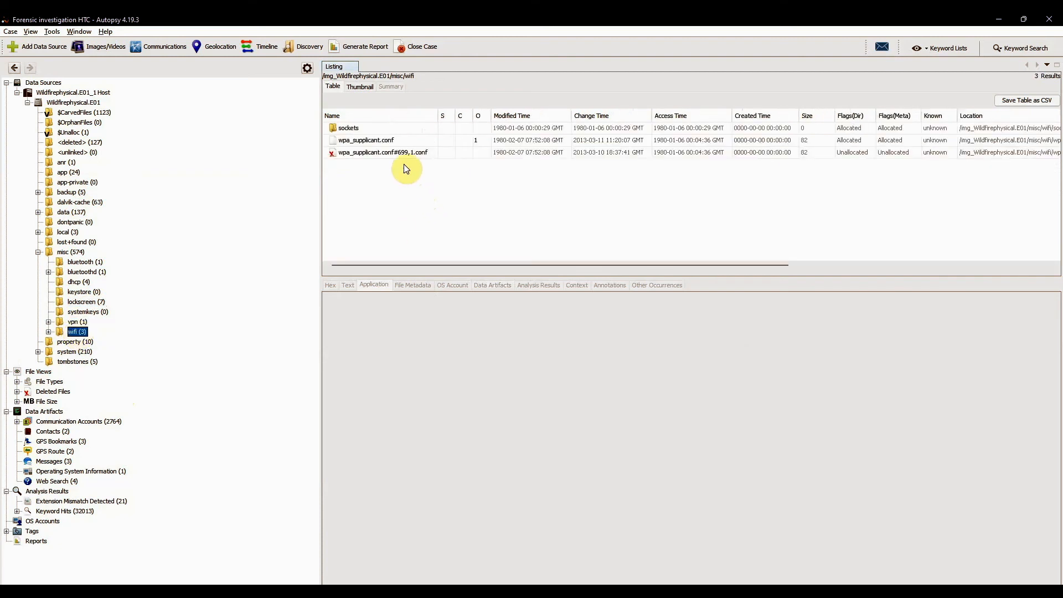
{"action": "left_click", "coordinate": [391, 141]}
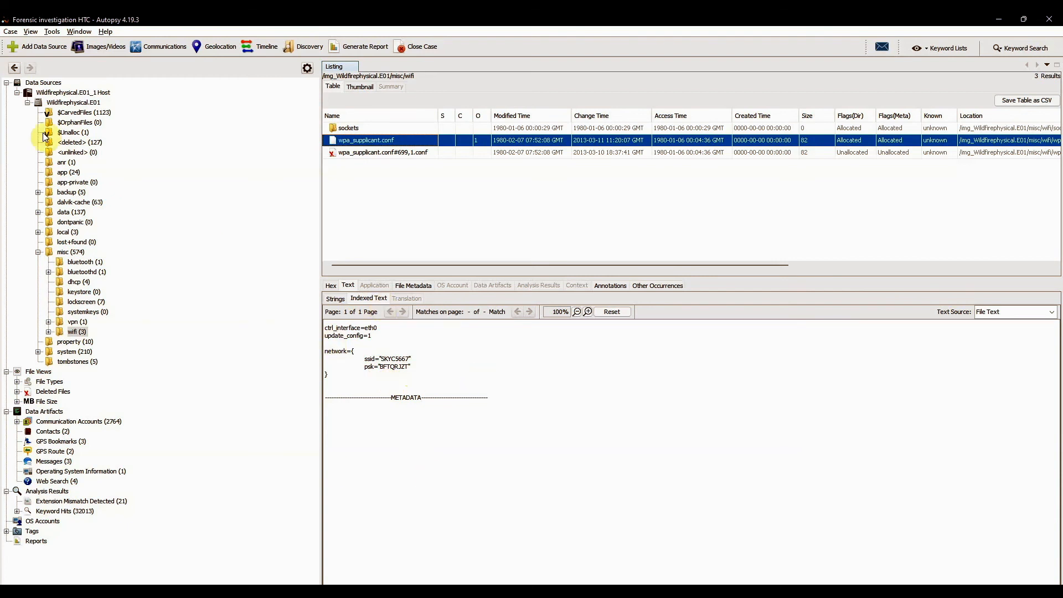
- Collapse the Wildfirephysical.E01_1 Host data source and display the Operating System Information artifacts
{"action": "left_click", "coordinate": [18, 93]}
{"action": "left_click", "coordinate": [81, 202]}
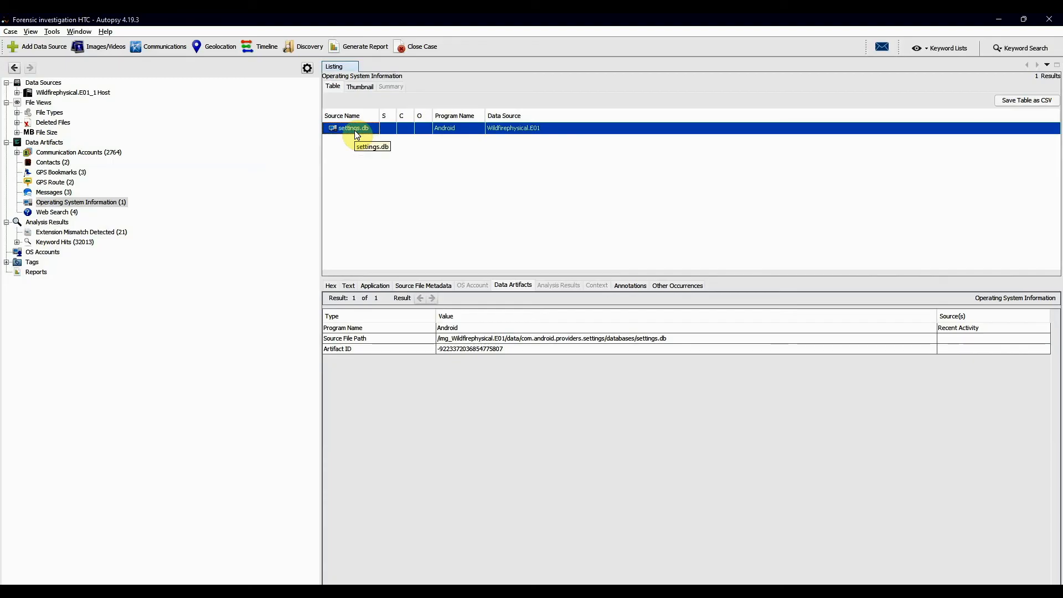
- Review the Web Search artifacts, open the source of the google navigation entry and collapse the Wildfirephysical.E01 image
{"action": "left_click", "coordinate": [102, 204]}
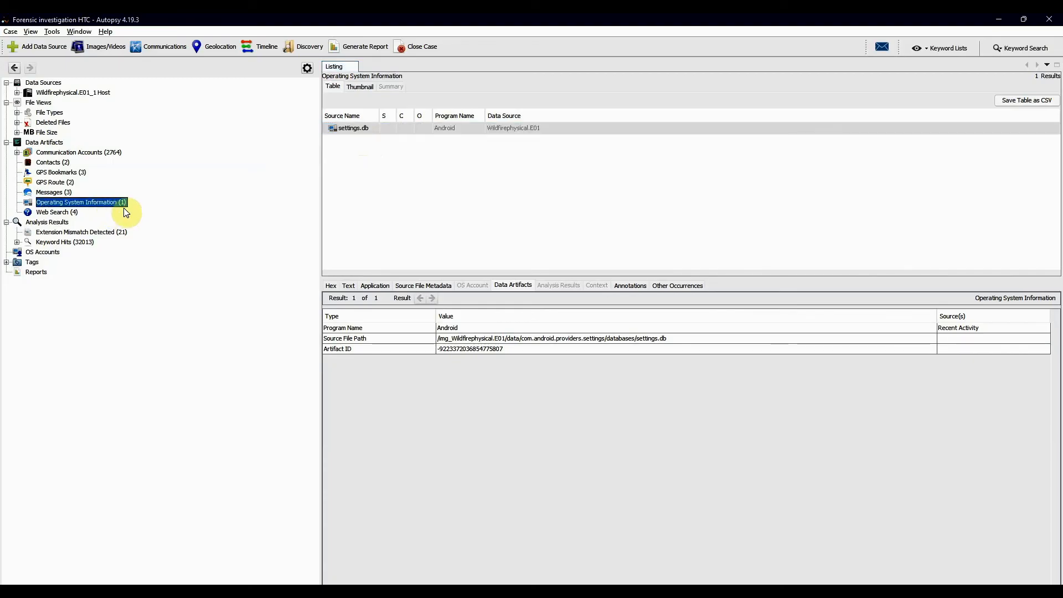
{"action": "left_click", "coordinate": [58, 213]}
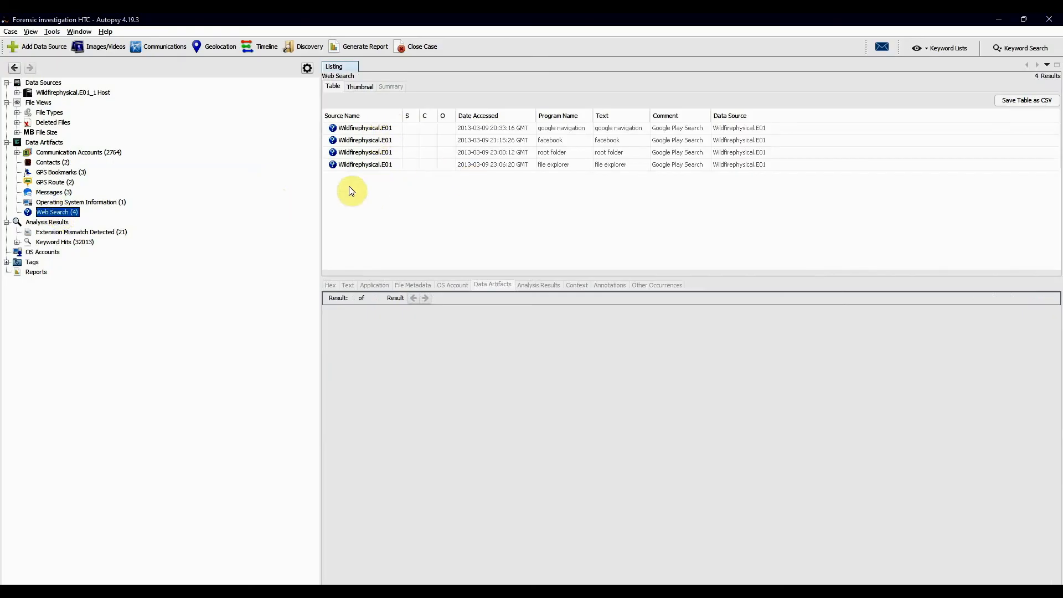
{"action": "double_click", "coordinate": [383, 129]}
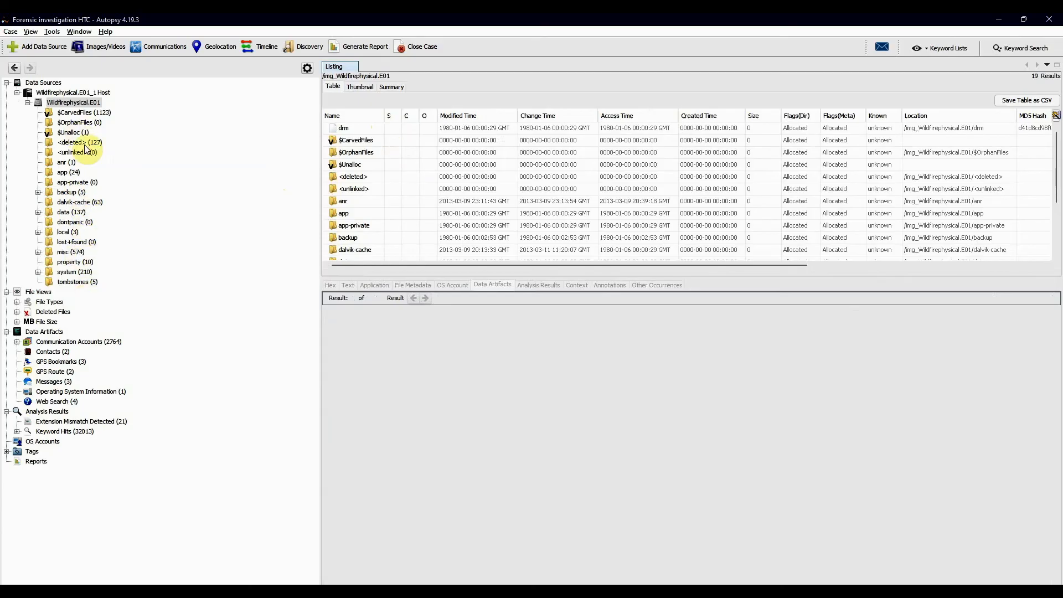
{"action": "left_click", "coordinate": [28, 102]}
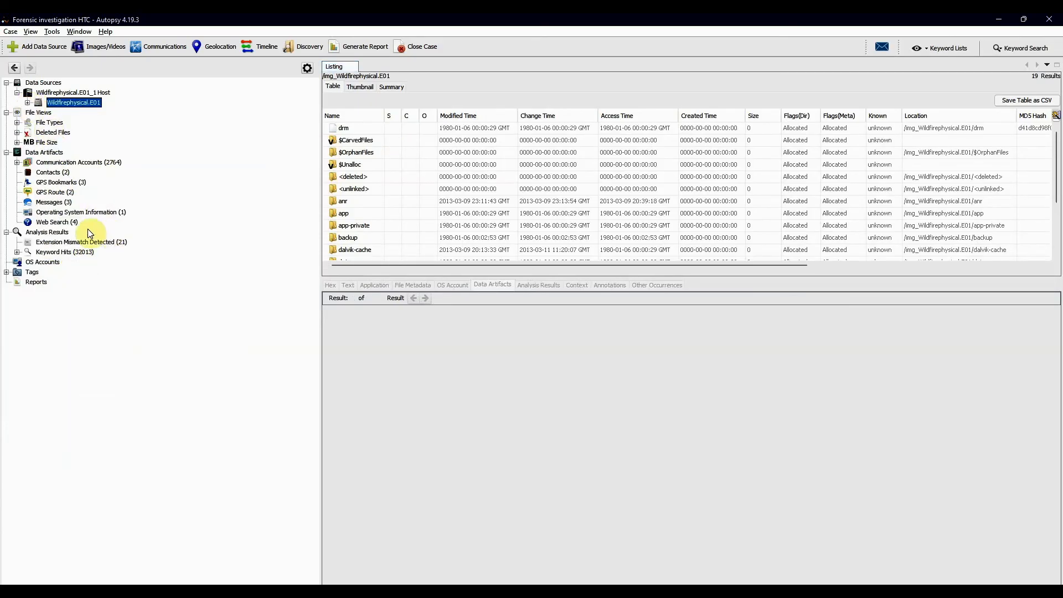
- Examine the Extension Mismatch Detected results, previewing eGyCIhWc-E-scFNPmHwt1QINwfw.image and s.sdcard.GingerBreak-v1.20.apk
{"action": "left_click", "coordinate": [83, 244]}
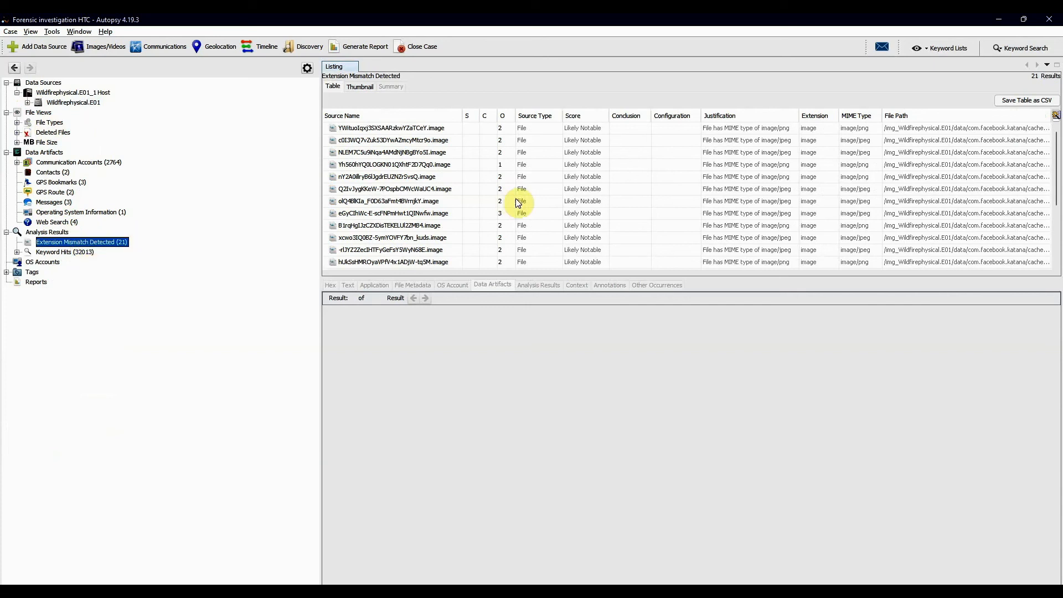
{"action": "mouse_move", "coordinate": [516, 198]}
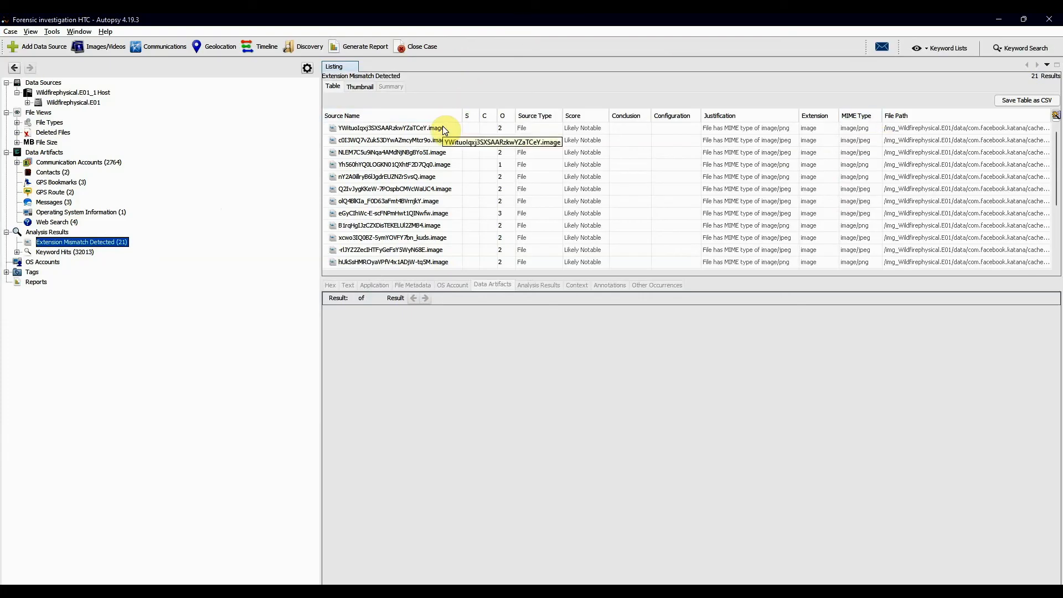
{"action": "left_click", "coordinate": [361, 214]}
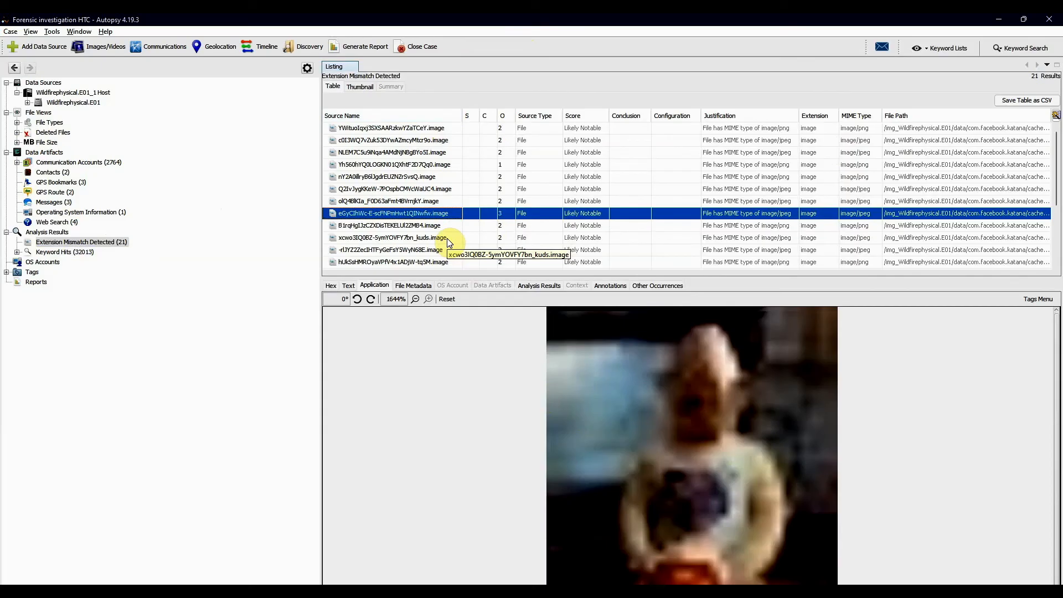
{"action": "scroll", "coordinate": [450, 242], "scroll_direction": "down", "scroll_amount": 3}
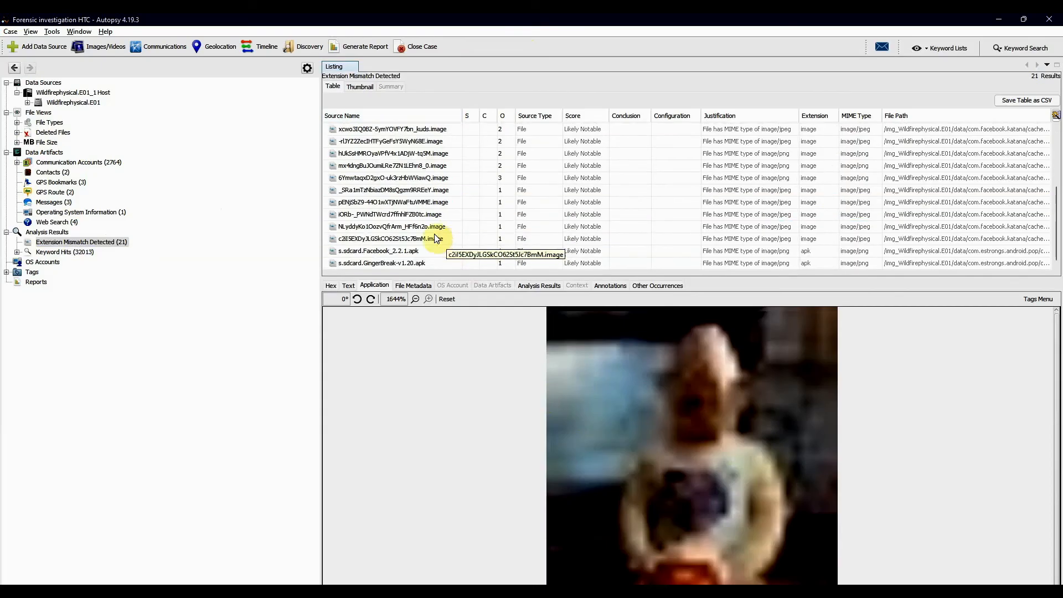
{"action": "left_click", "coordinate": [437, 264]}
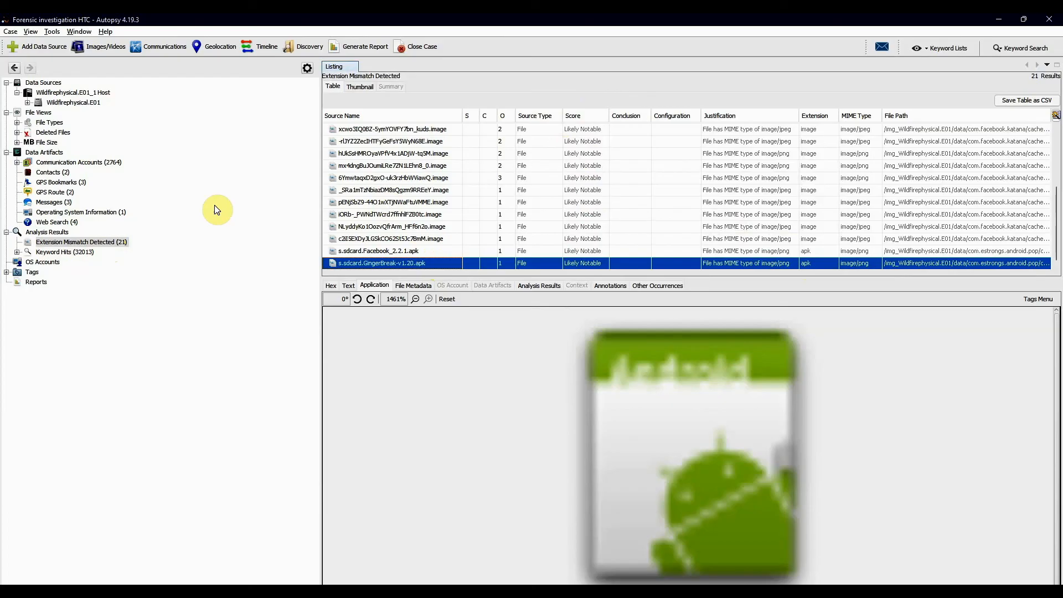
{"action": "left_click", "coordinate": [88, 244]}
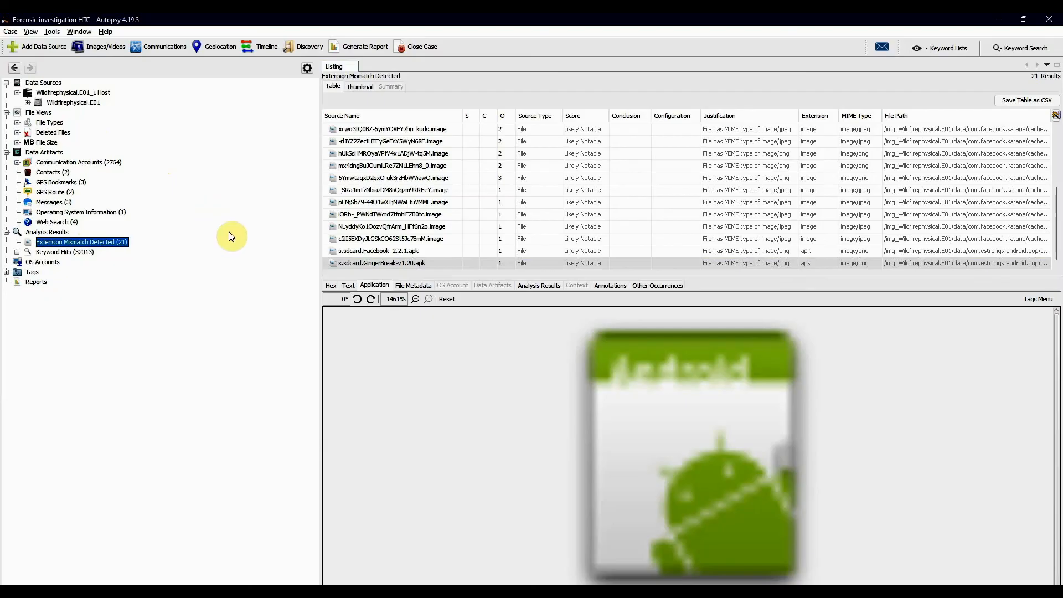
- Display the Keyword Hits and run a substring keyword search for .png with the results saved
{"action": "left_click", "coordinate": [72, 253]}
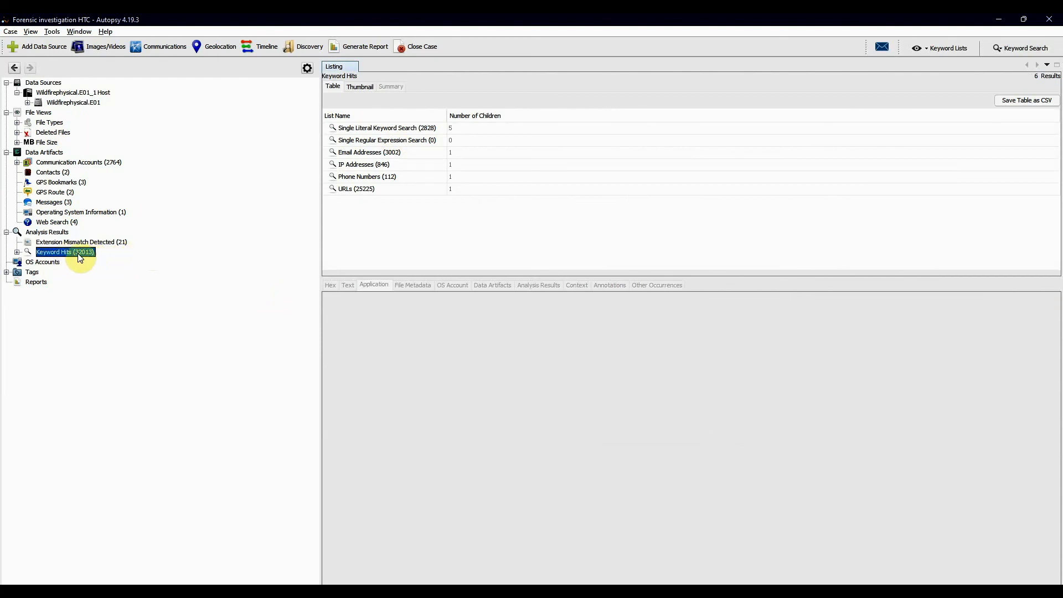
{"action": "left_click", "coordinate": [1009, 48]}
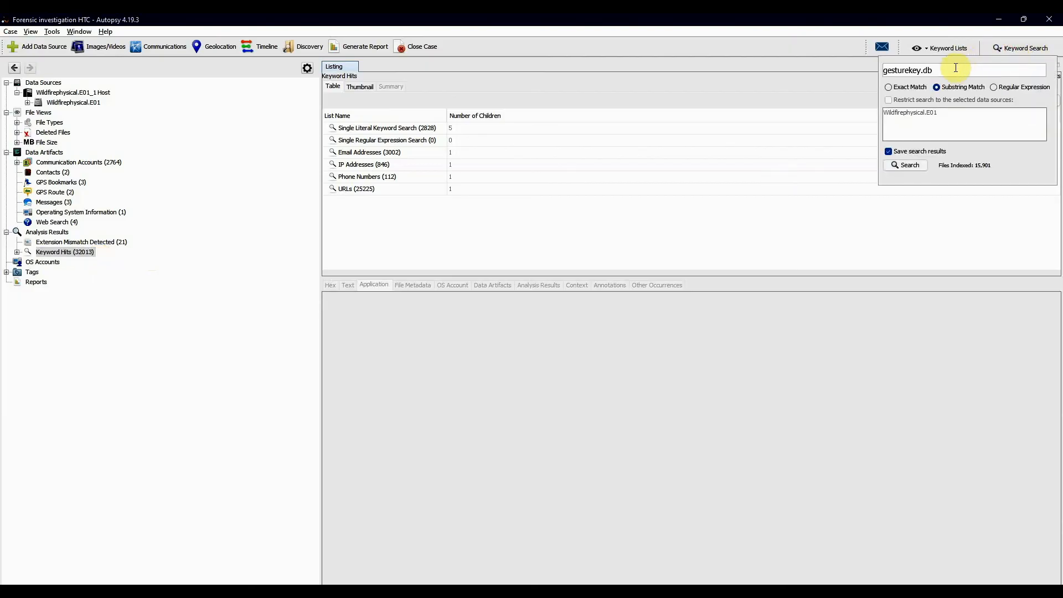
{"action": "left_click_drag", "start_coordinate": [956, 68], "coordinate": [860, 67]}
{"action": "key", "text": "BackSpace"}
{"action": "type", "text": ".png"}
{"action": "left_click", "coordinate": [911, 165]}
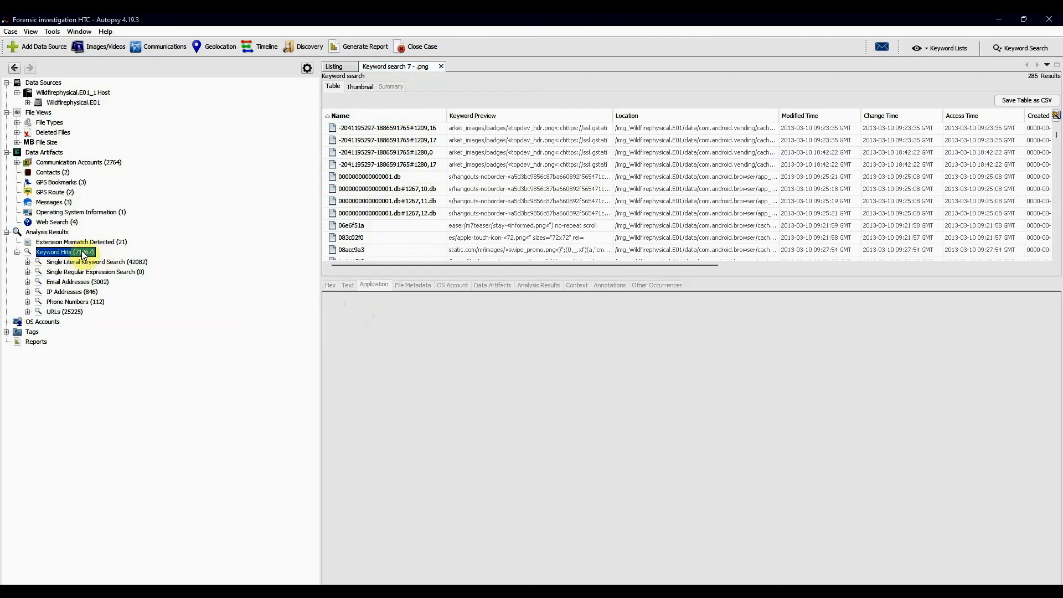
- Check the search terms stored under Single Literal Keyword Search, collapse the branch and list the Keyword Hits categories
{"action": "left_click", "coordinate": [27, 263]}
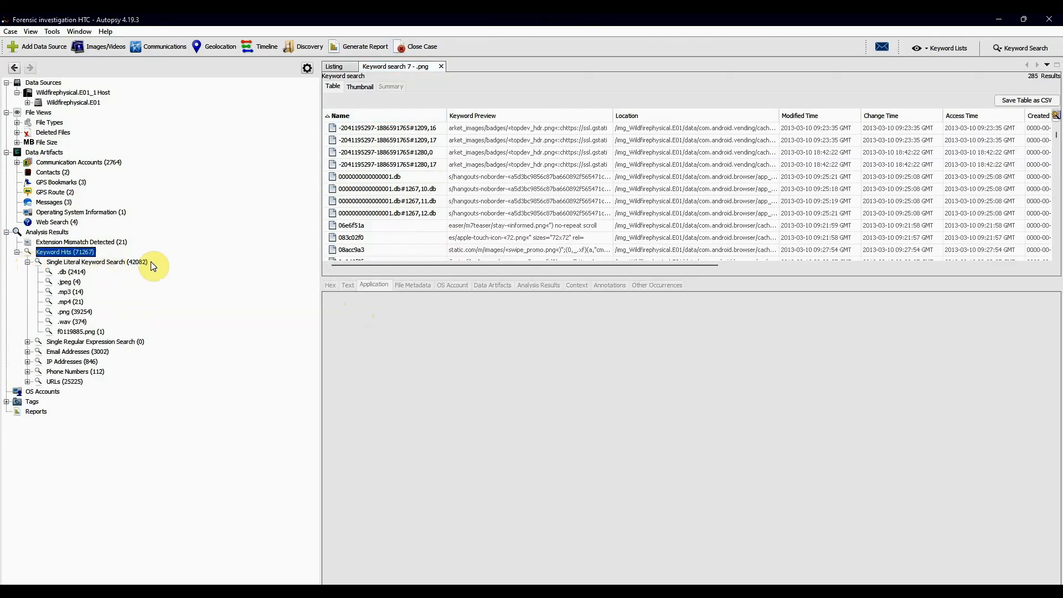
{"action": "left_click", "coordinate": [27, 263]}
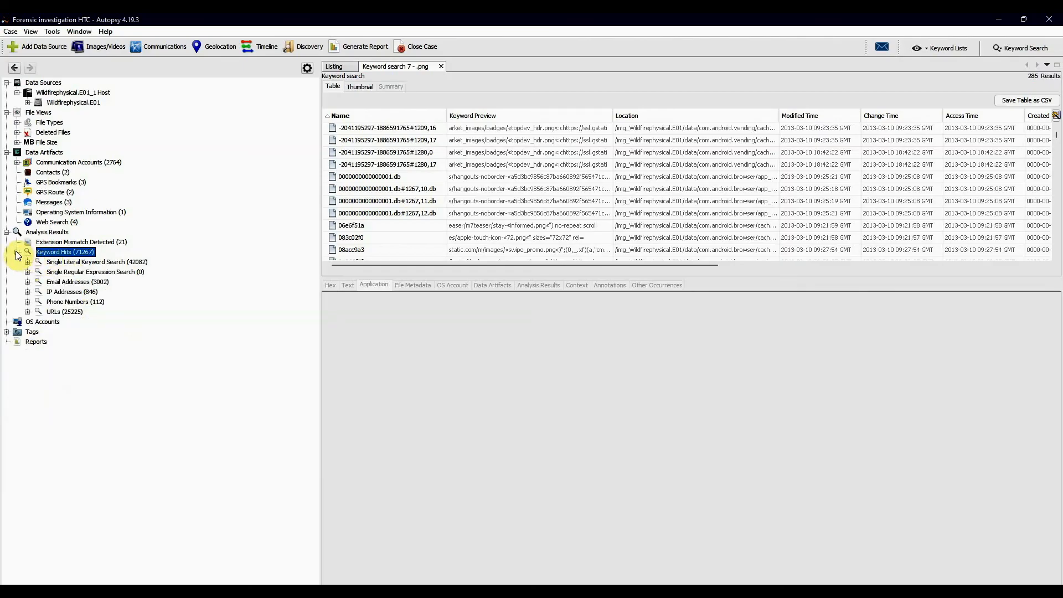
{"action": "left_click", "coordinate": [17, 253]}
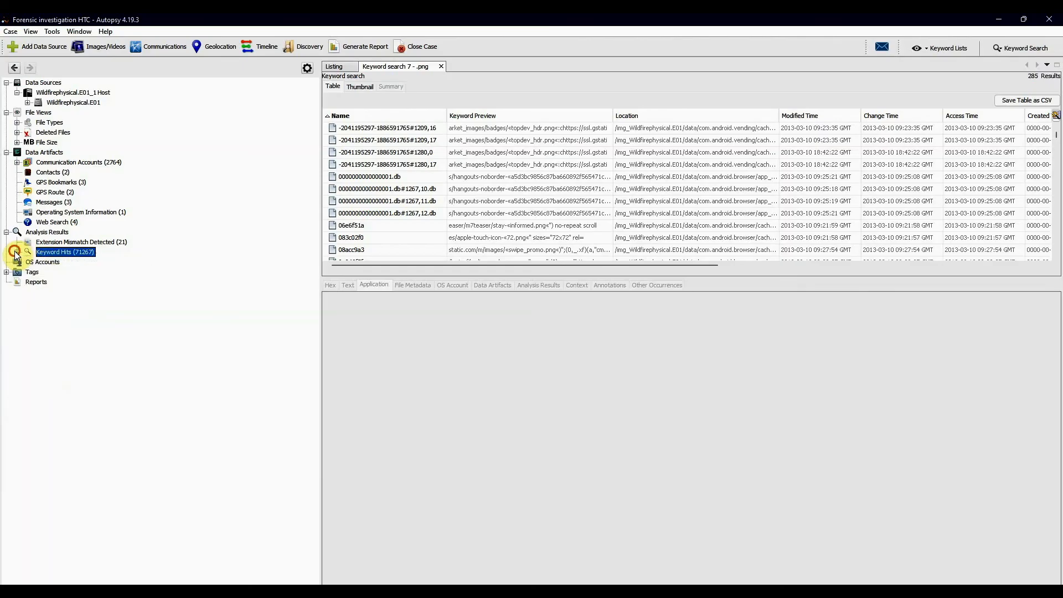
{"action": "left_click", "coordinate": [86, 254]}
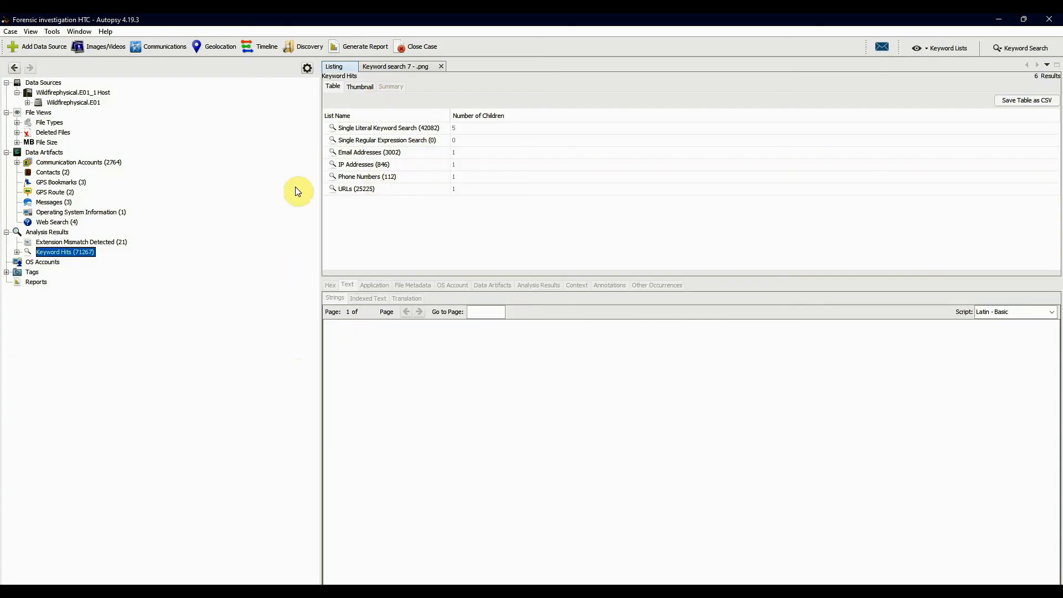
- Display the case's reports and inspect the Android Analyzer (aLEAPP) report's contents as hex and text
{"action": "left_click", "coordinate": [44, 284]}
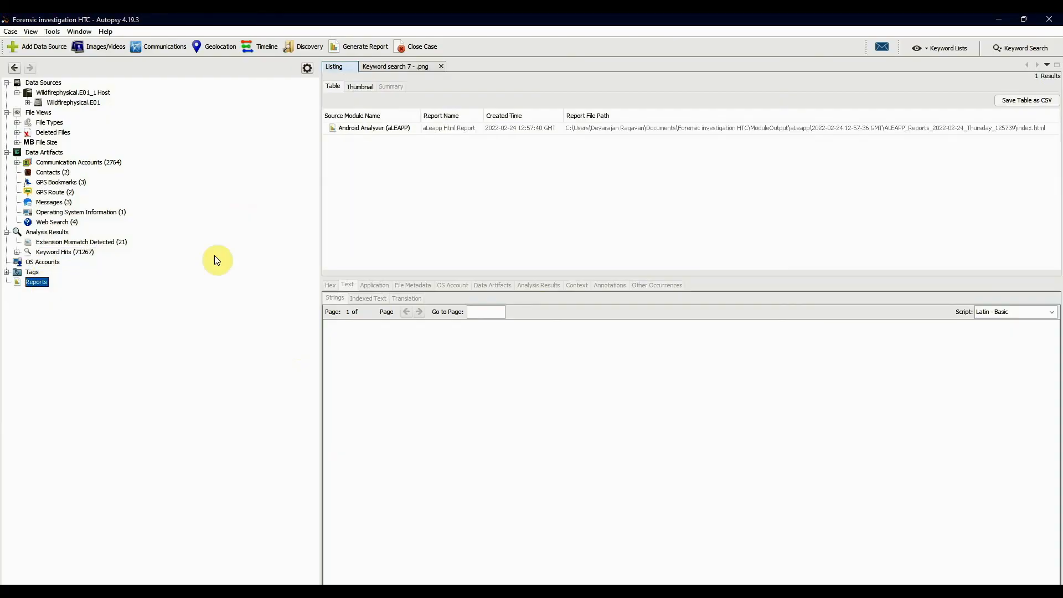
{"action": "left_click", "coordinate": [374, 133]}
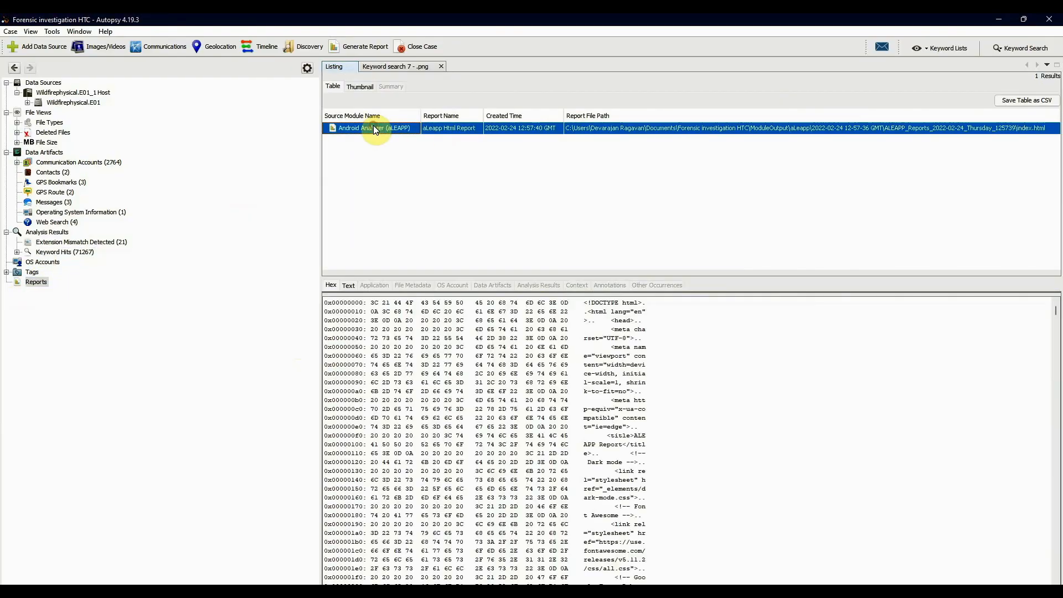
{"action": "left_click", "coordinate": [32, 281]}
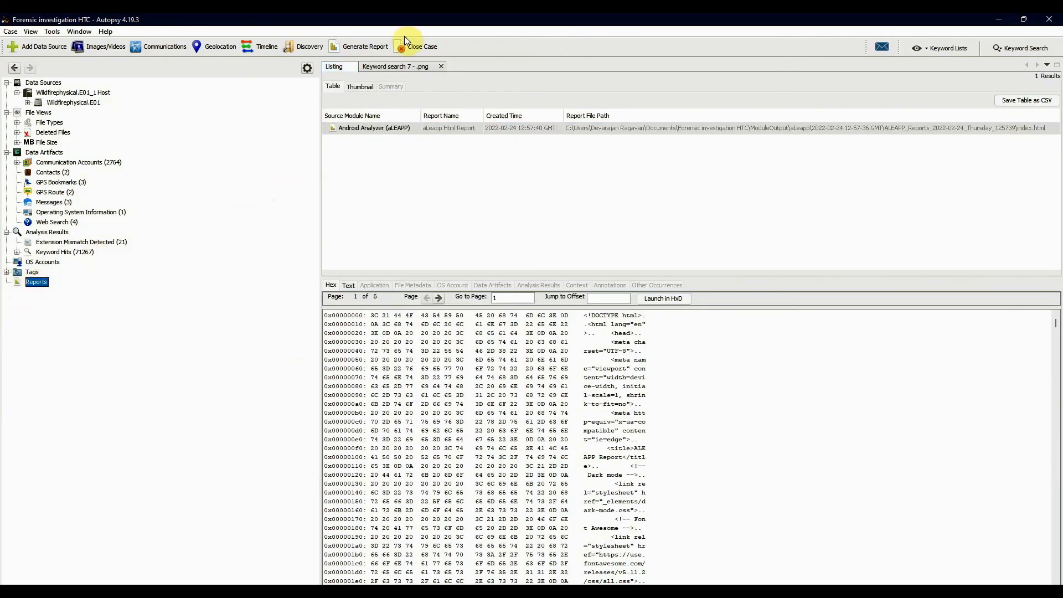
{"action": "left_click", "coordinate": [364, 47]}
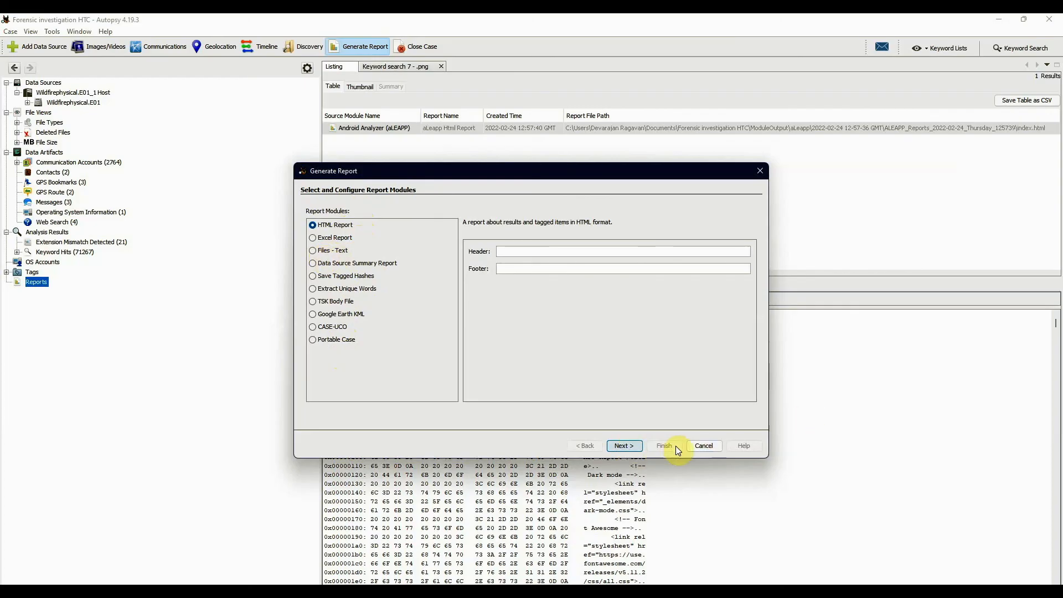
{"action": "left_click", "coordinate": [703, 447]}
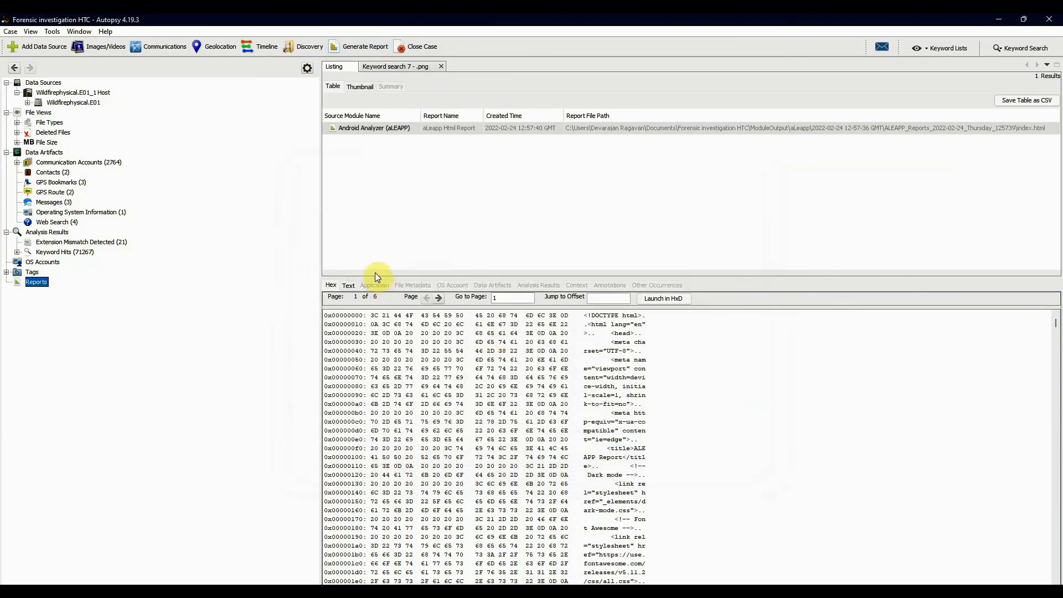
{"action": "left_click", "coordinate": [347, 285]}
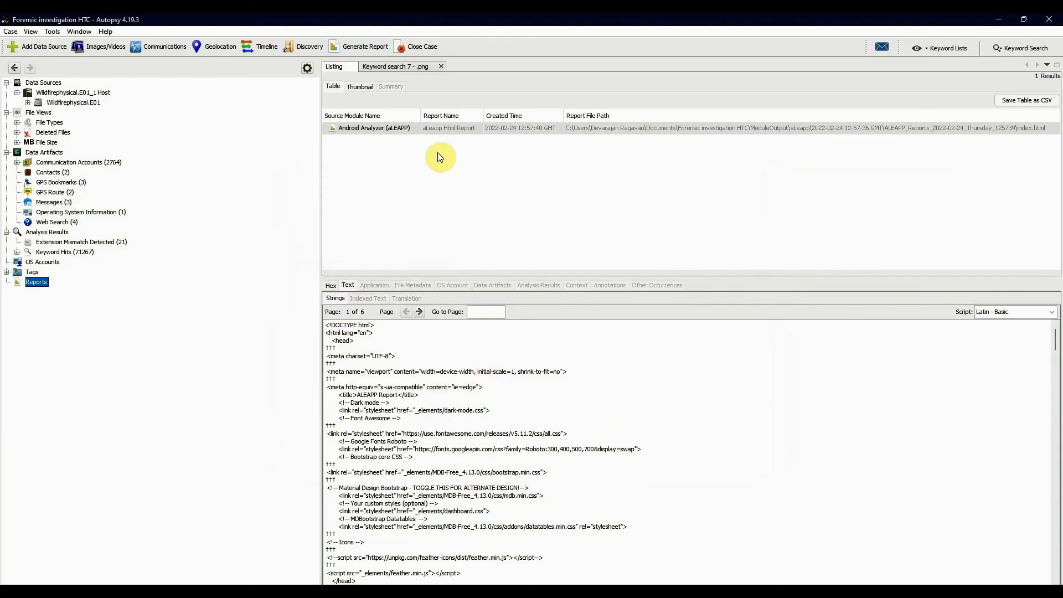
- Set up an HTML report with the header "My Investigation" and the footer "Completed"
{"action": "left_click", "coordinate": [365, 48]}
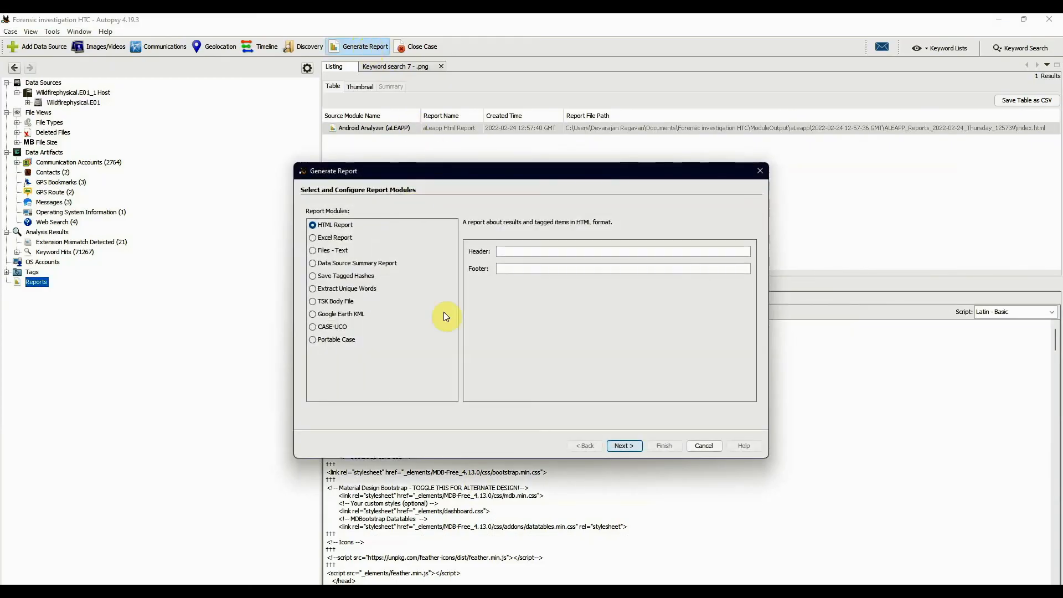
{"action": "left_click", "coordinate": [581, 253]}
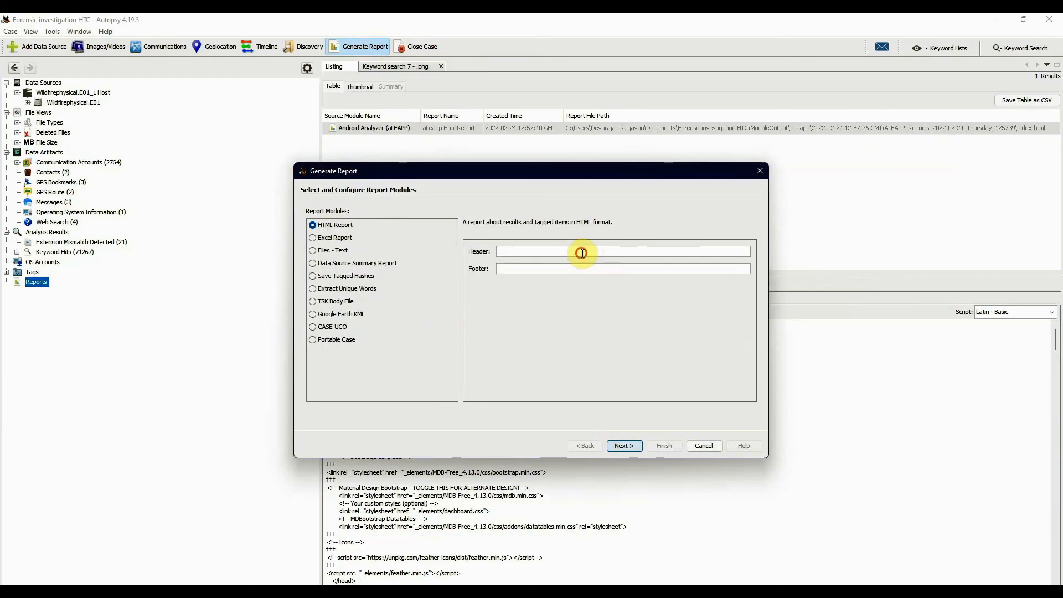
{"action": "type", "text": "My Investigation"}
{"action": "left_click", "coordinate": [572, 269]}
{"action": "type", "text": "Completed"}
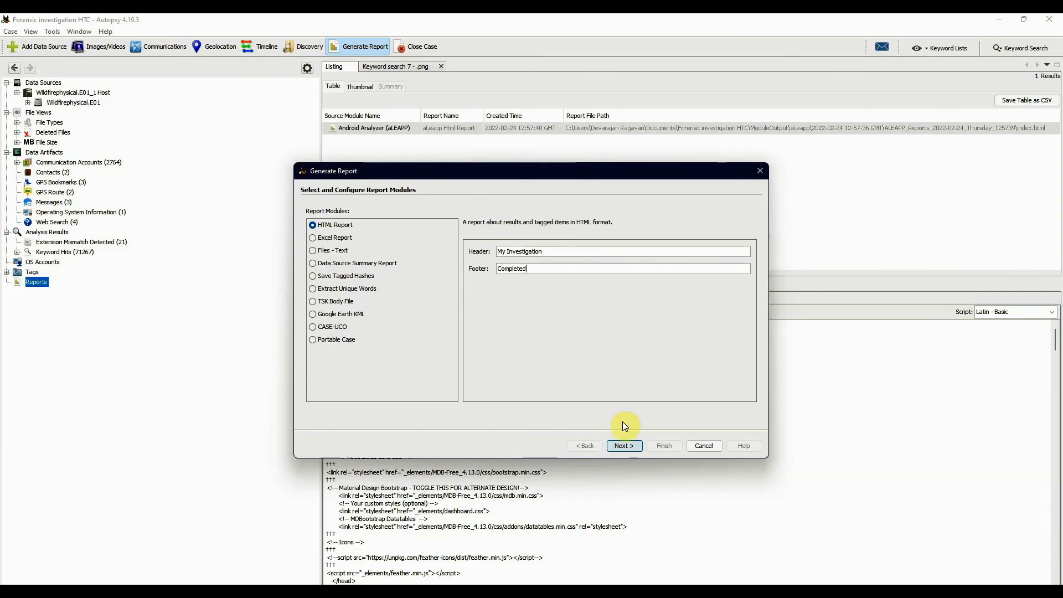
- Generate the report for the Wildfirephysical.E01 data source with All Results included, and dismiss the progress dialog
{"action": "left_click", "coordinate": [624, 447]}
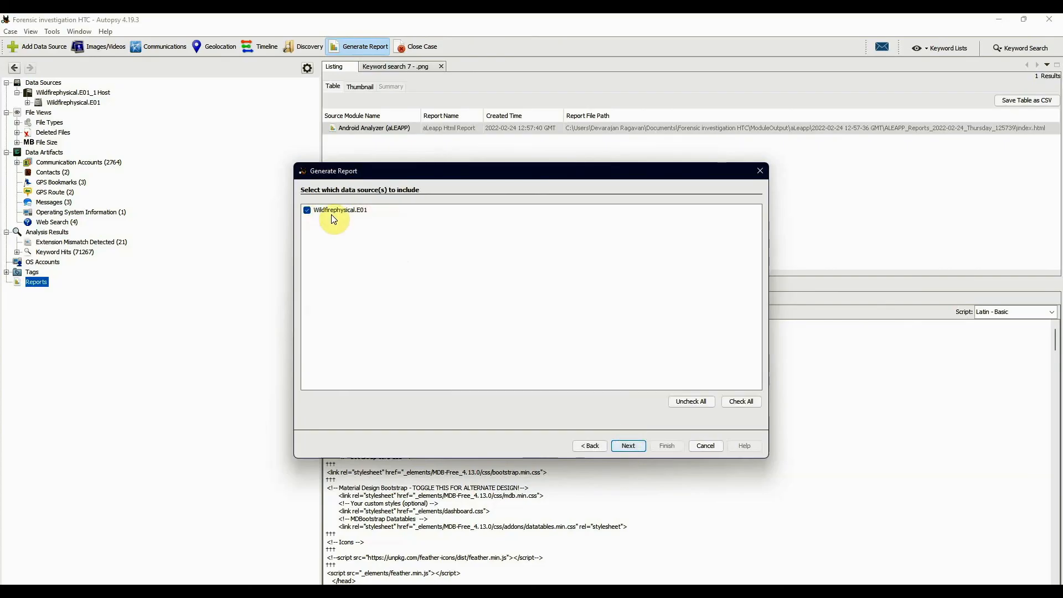
{"action": "left_click", "coordinate": [629, 447]}
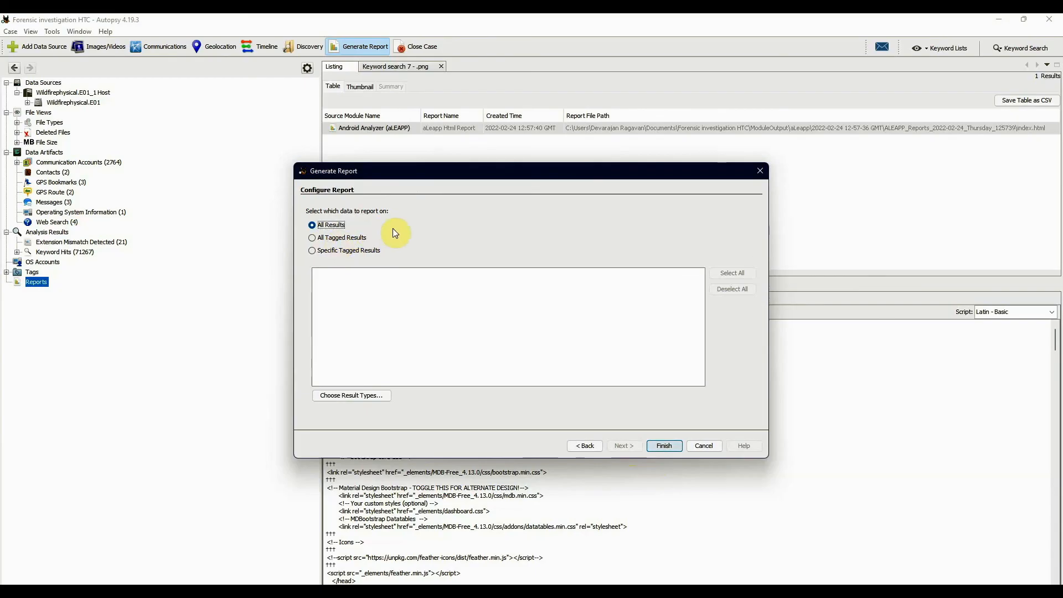
{"action": "left_click", "coordinate": [660, 446]}
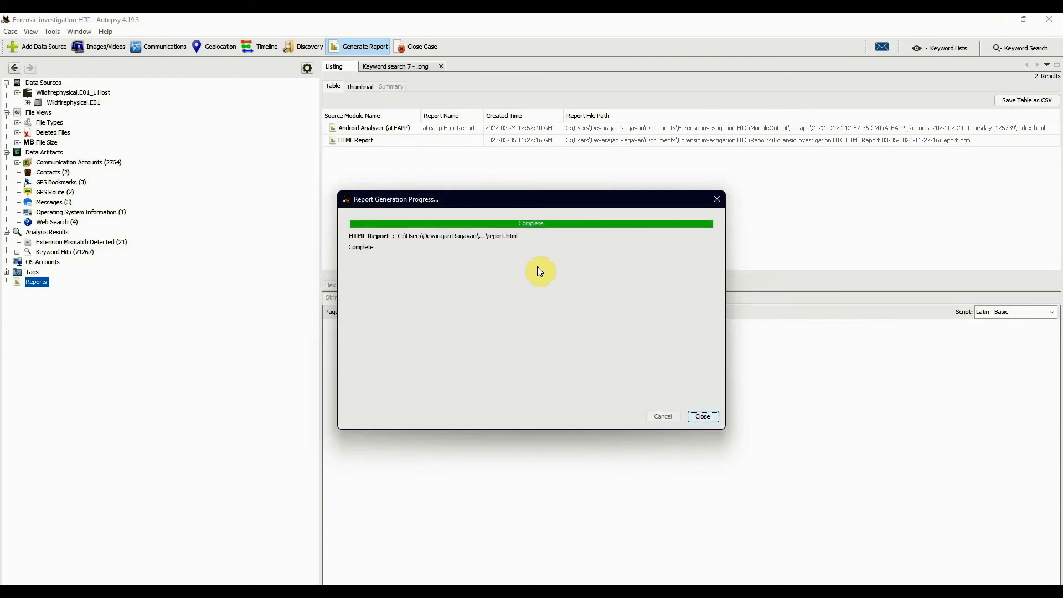
{"action": "left_click", "coordinate": [704, 417]}
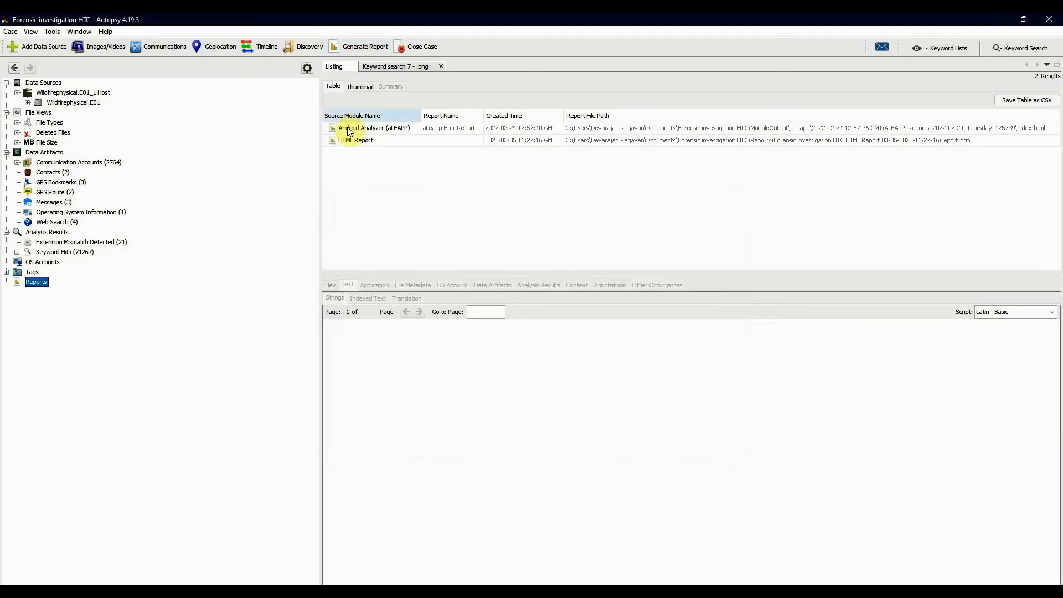
- Open the generated HTML report in the browser and view its Case Summary
{"action": "left_click", "coordinate": [367, 145]}
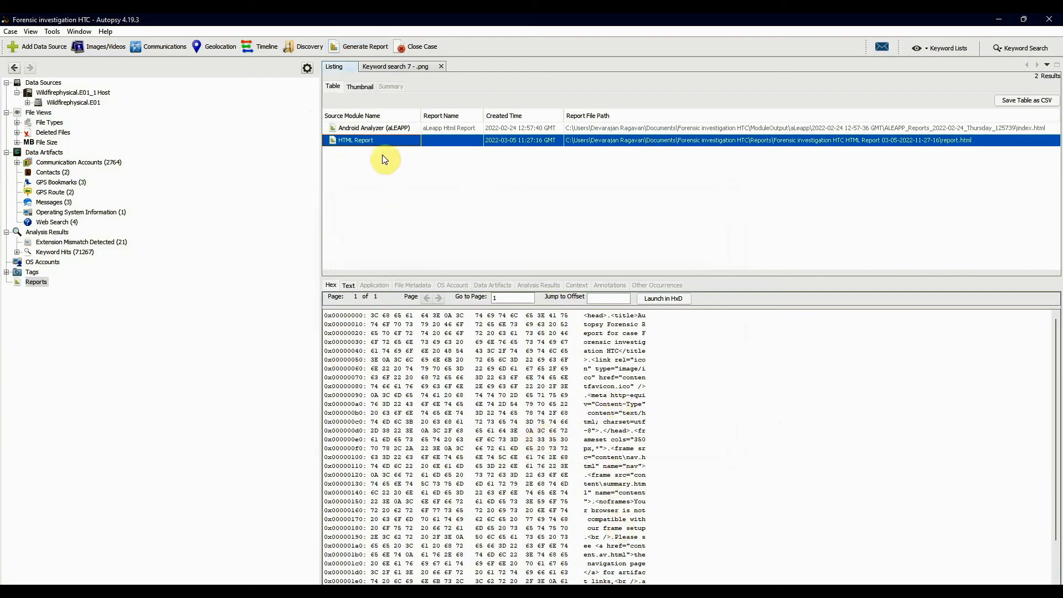
{"action": "double_click", "coordinate": [372, 141]}
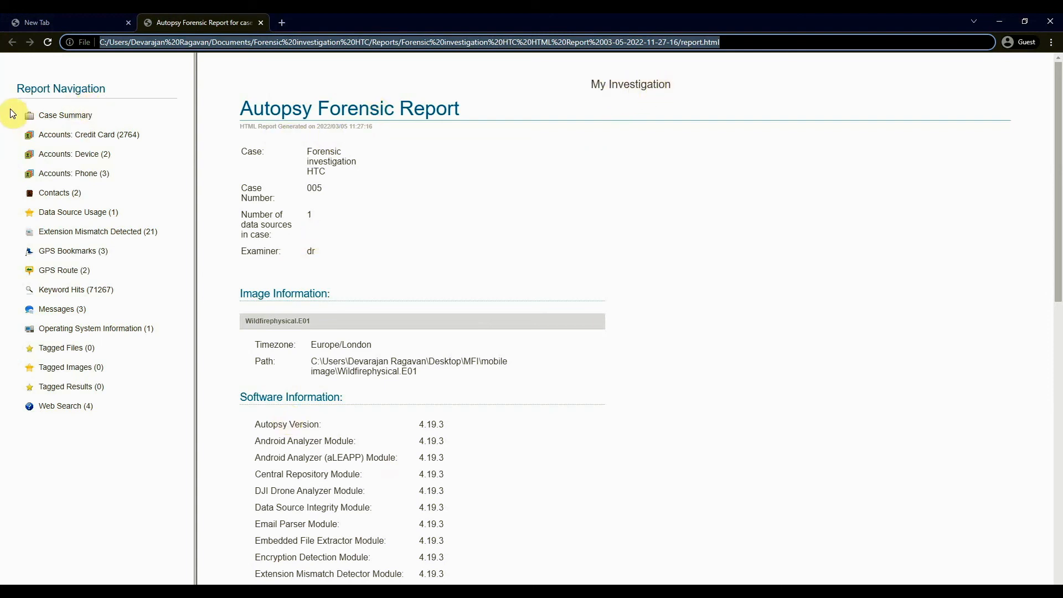
{"action": "left_click", "coordinate": [80, 120]}
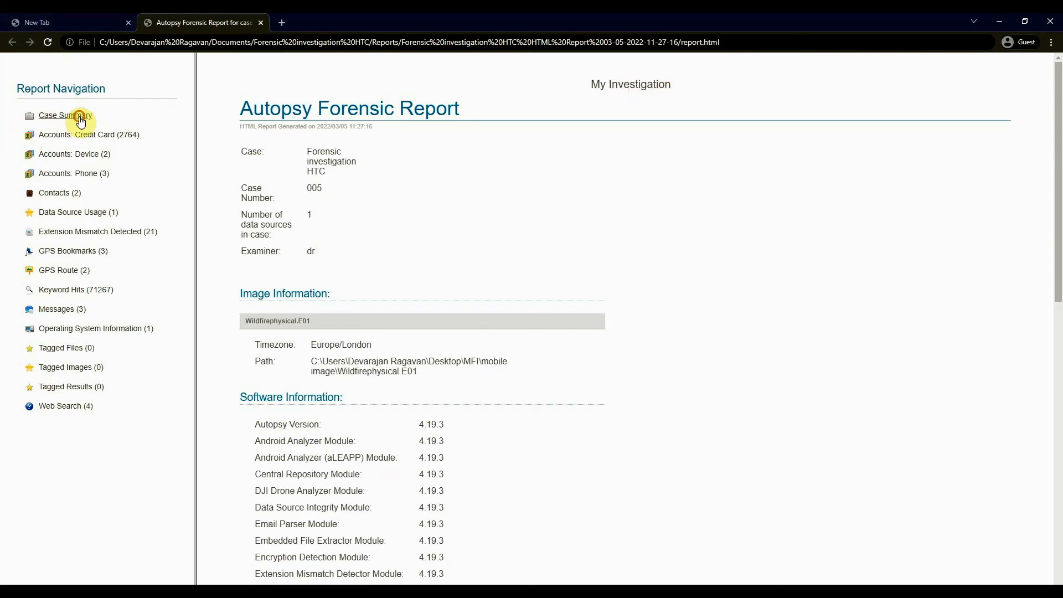
- Review the report's Credit Card, Device and Phone account pages and its Contacts page
{"action": "left_click", "coordinate": [98, 137]}
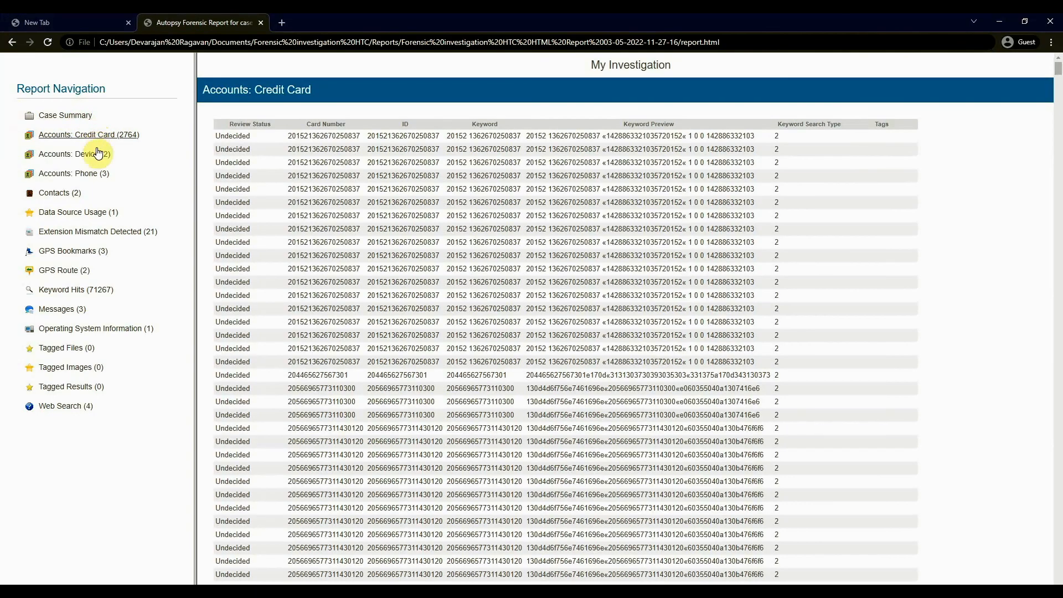
{"action": "left_click", "coordinate": [82, 159]}
{"action": "left_click", "coordinate": [82, 176]}
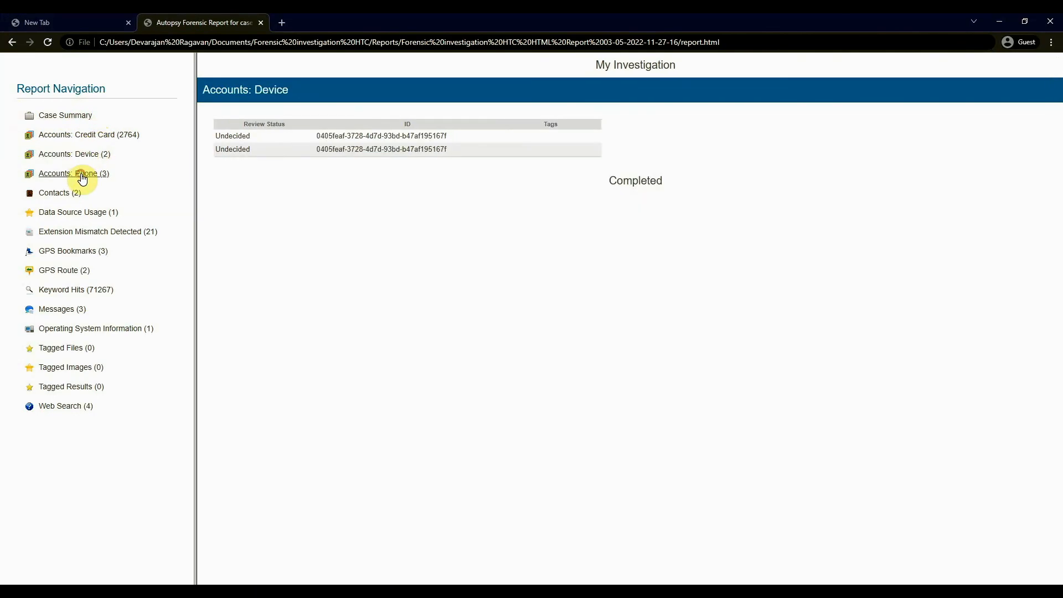
{"action": "left_click", "coordinate": [58, 196]}
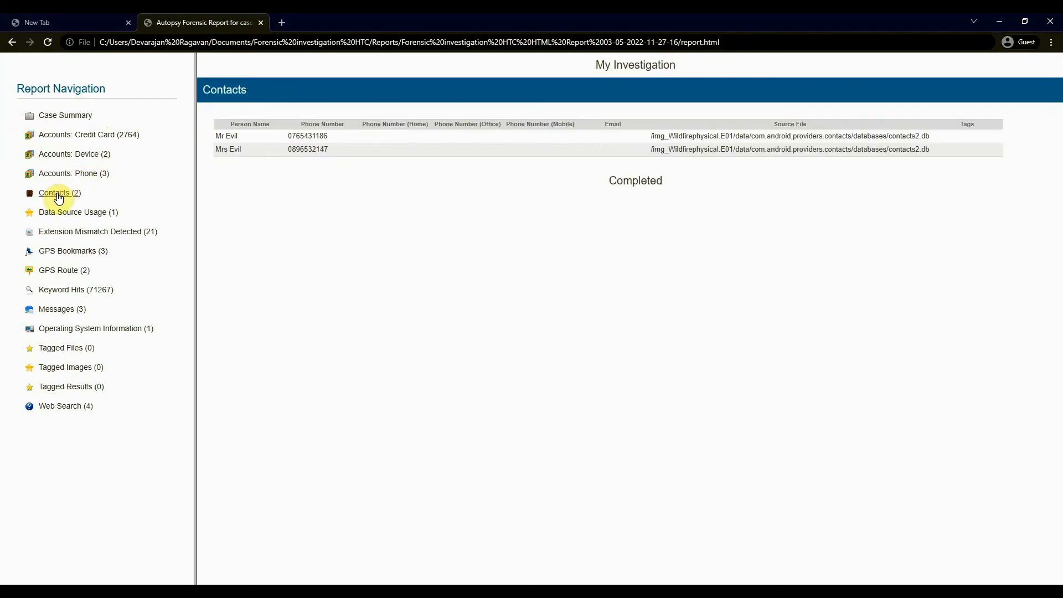
- Review the report's GPS Bookmarks, GPS Route, Keyword Hits, Messages and Operating System Information pages, and switch back to Autopsy
{"action": "left_click", "coordinate": [78, 251]}
{"action": "left_click", "coordinate": [67, 270]}
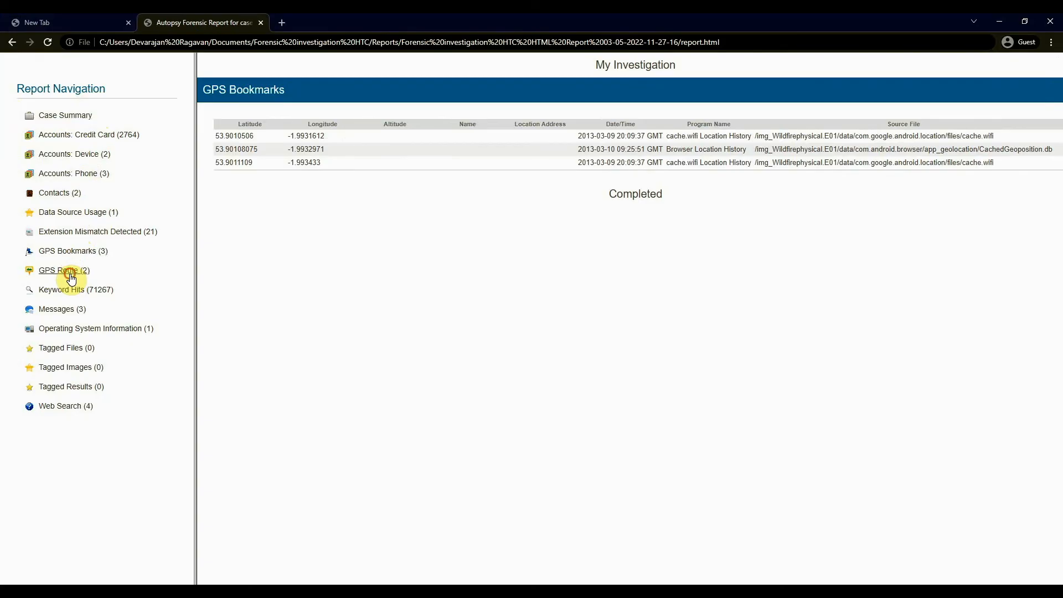
{"action": "left_click", "coordinate": [72, 294]}
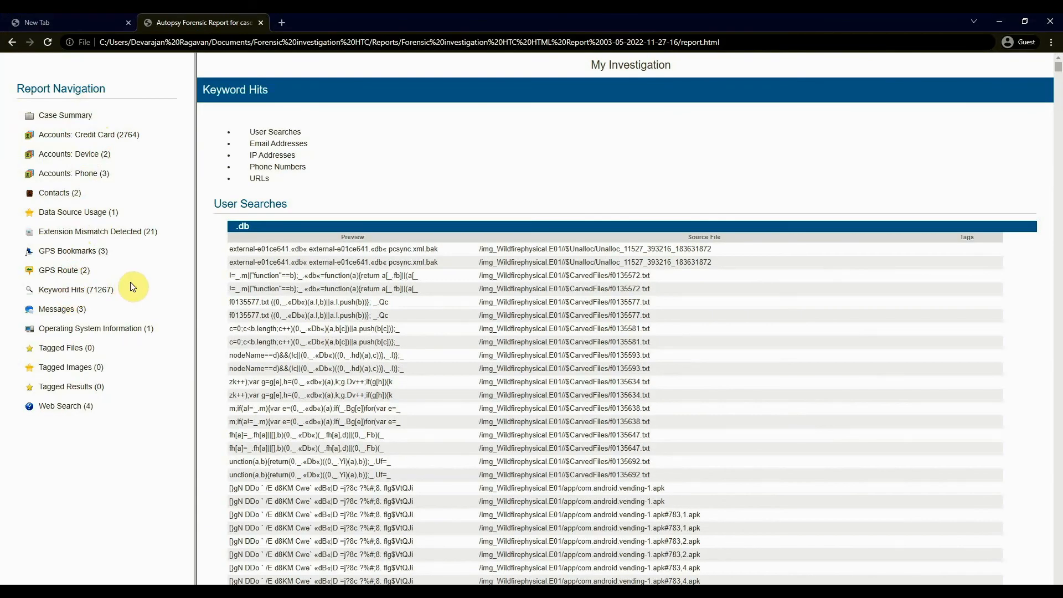
{"action": "left_click", "coordinate": [64, 310]}
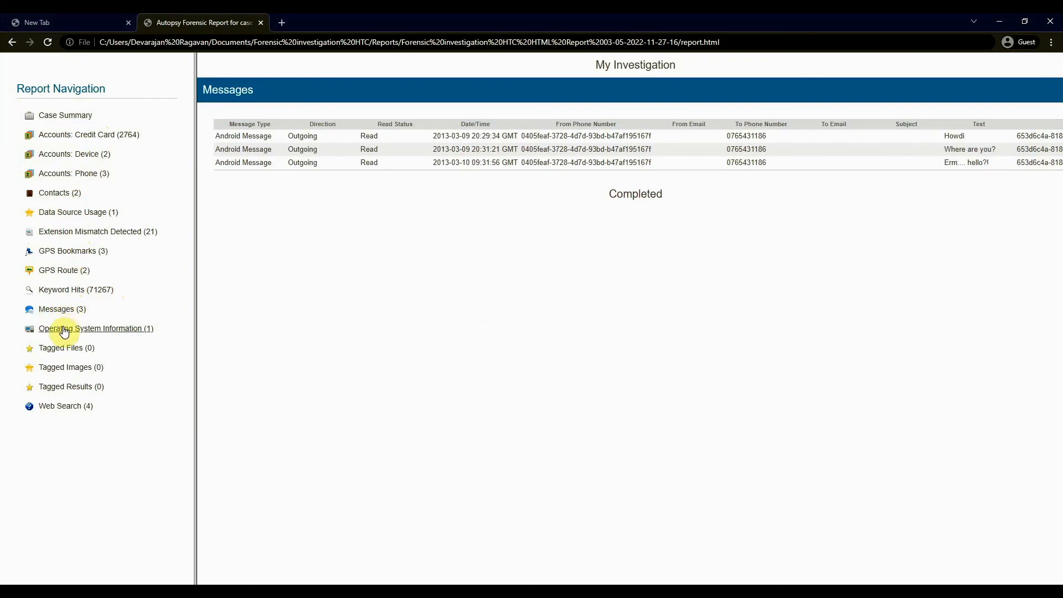
{"action": "left_click", "coordinate": [64, 328]}
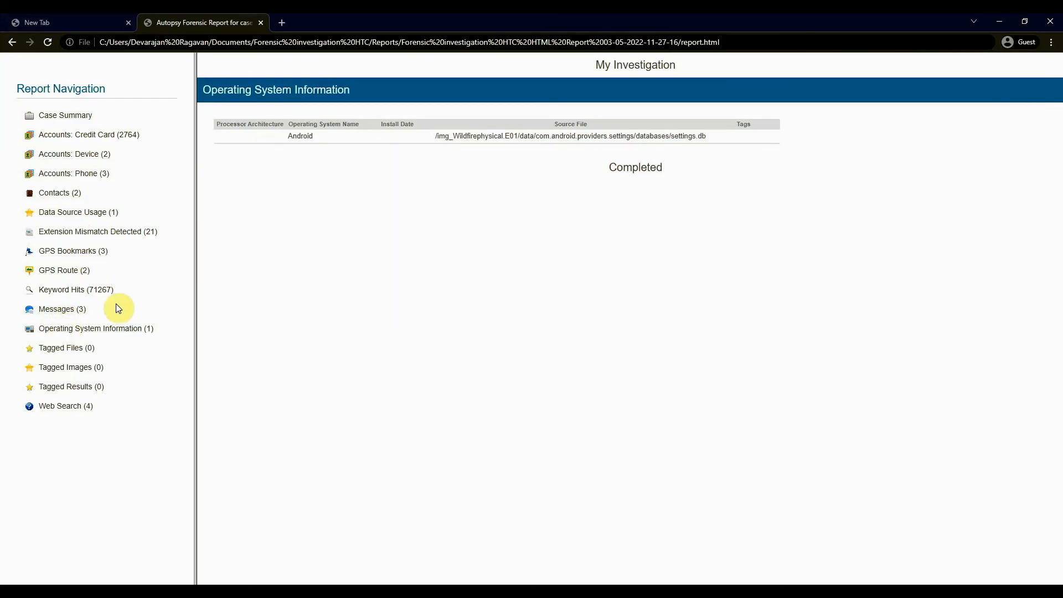
{"action": "left_click", "coordinate": [105, 328]}
{"action": "key", "text": "alt+Tab"}
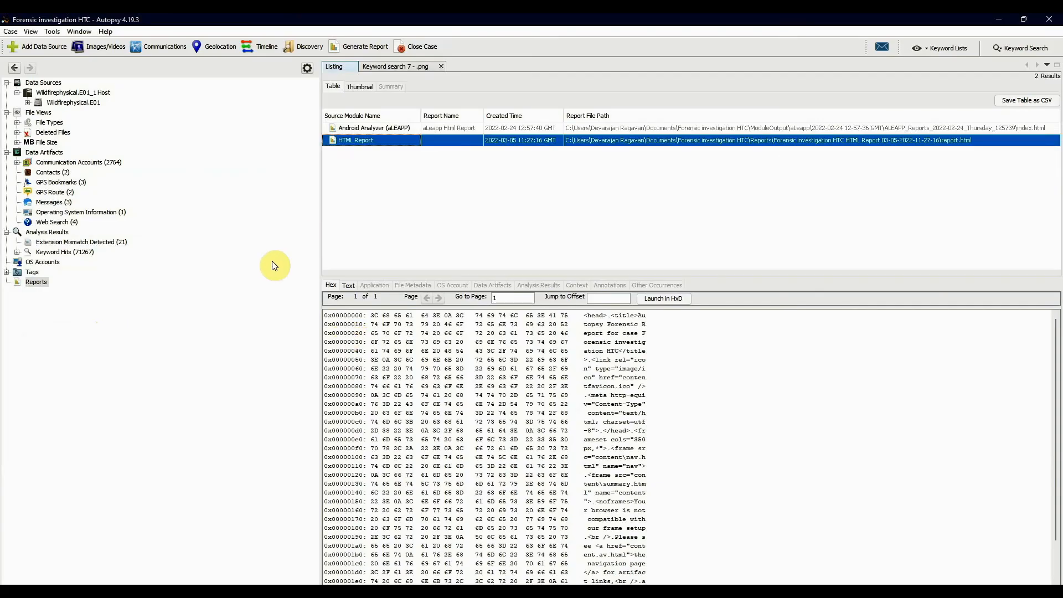